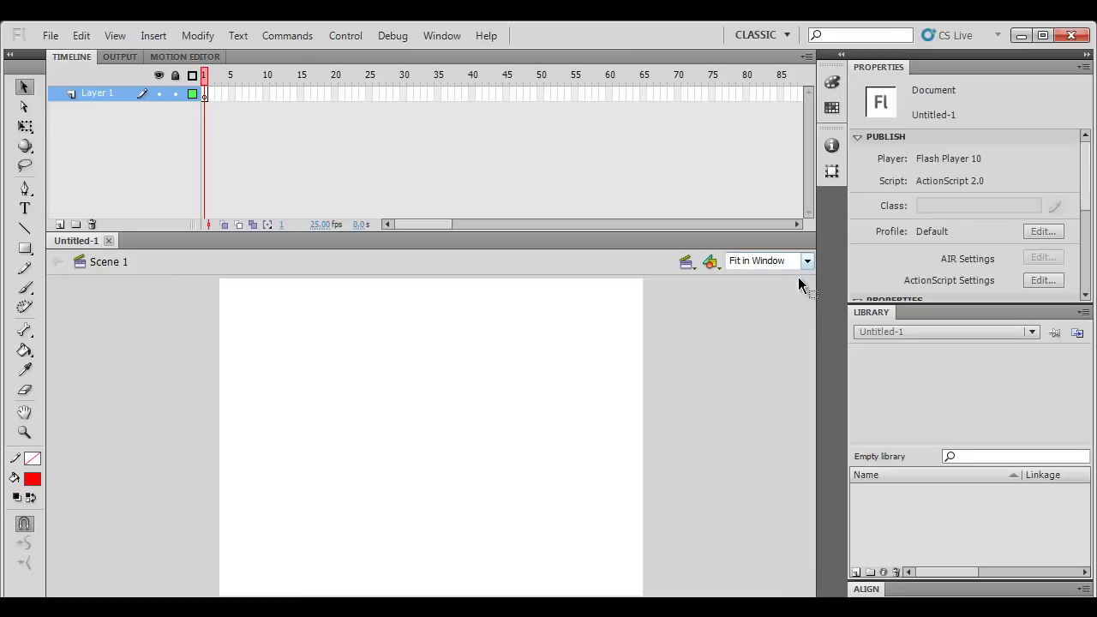
Step: Reduce the height of the timeline area to give the stage more room
left_click(740, 223)
left_click(740, 224)
left_click_drag(735, 229, 742, 187)
Step: Set the document dimensions to 1280 px wide by 720 px high
left_click_drag(1088, 169, 1086, 169)
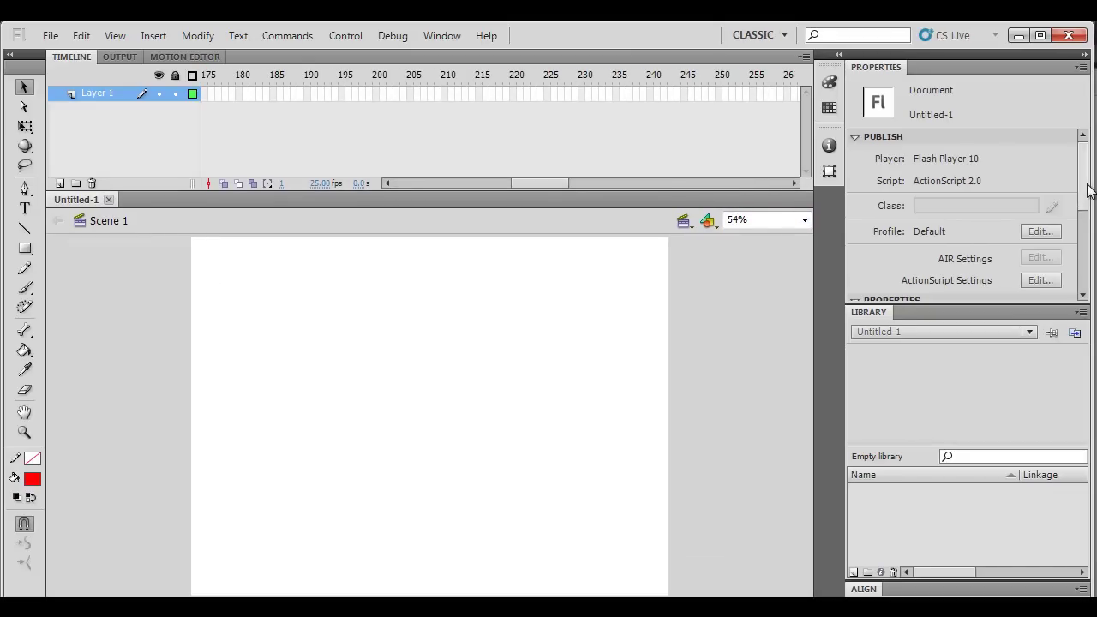
scroll(1034, 248, "down", 3)
left_click(1032, 164)
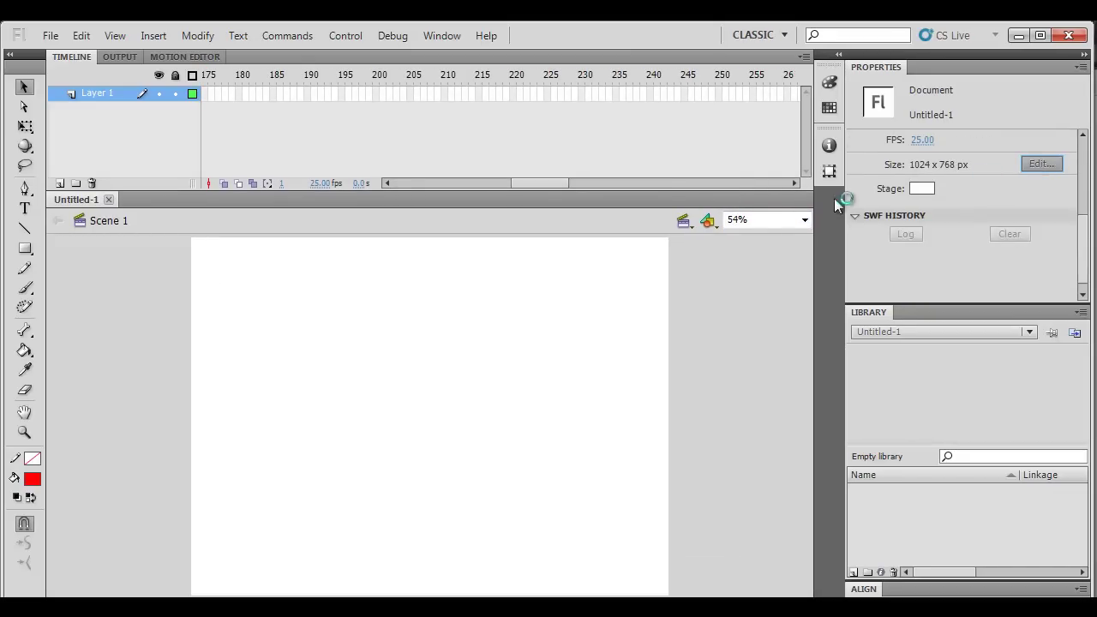
type("1280")
key("Tab")
key("BackSpace")
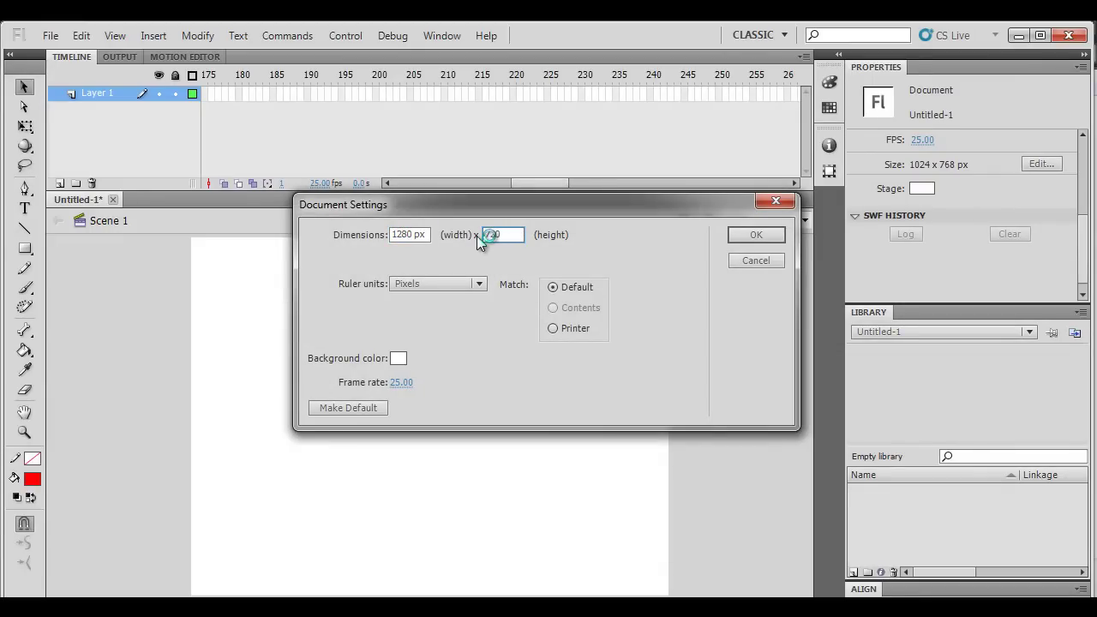
left_click(772, 239)
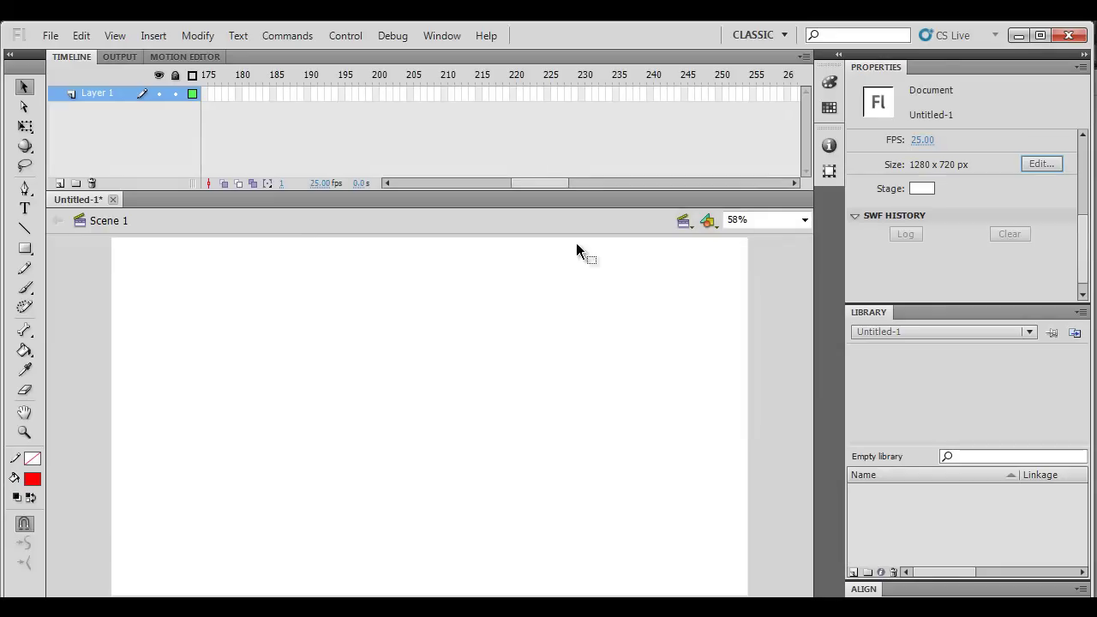
Step: Draw a dark grey circle without a stroke, about 572 px in diameter, on the stage with the Oval tool
left_click_drag(30, 248, 75, 273)
left_click(32, 479)
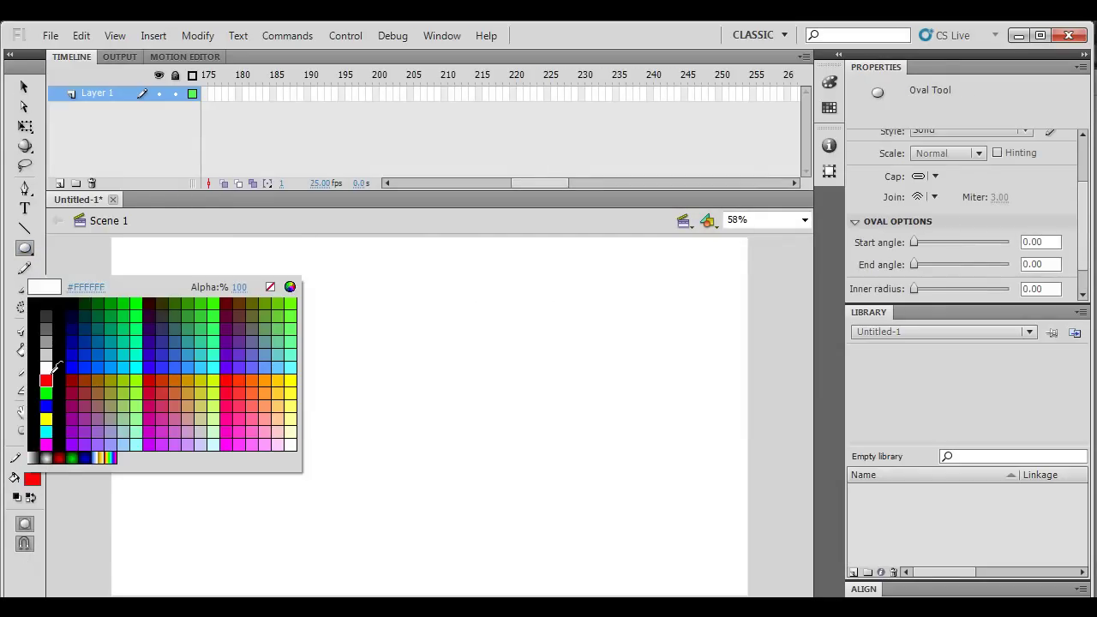
left_click(59, 312)
left_click_drag(365, 420, 509, 277)
key("v")
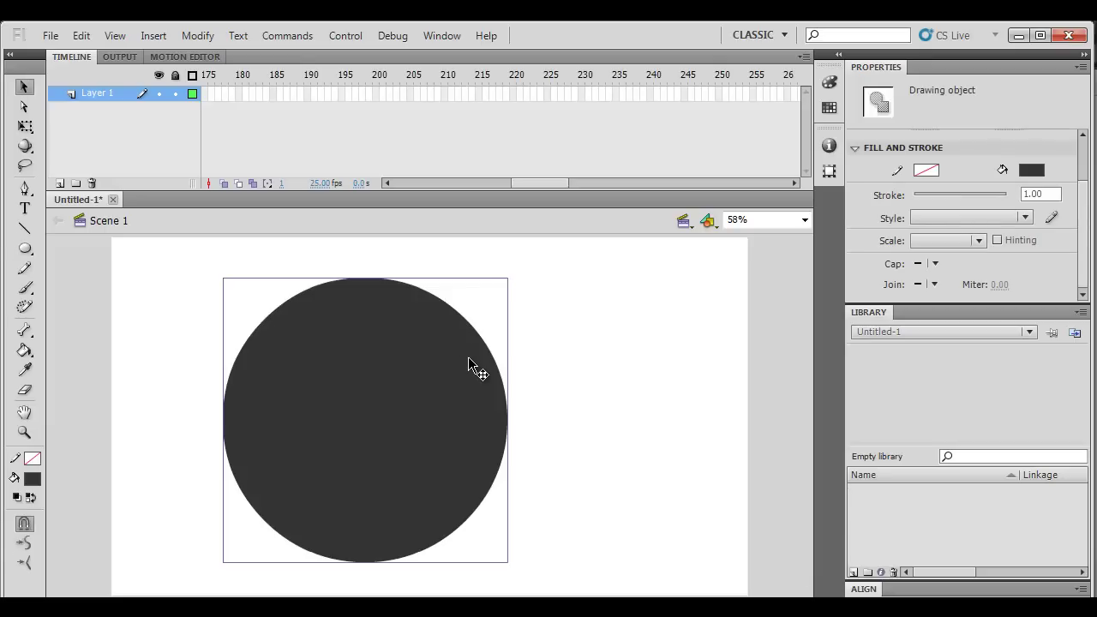
Step: Centre the dark grey circle horizontally and vertically on the stage
left_click(929, 591)
left_click(893, 514)
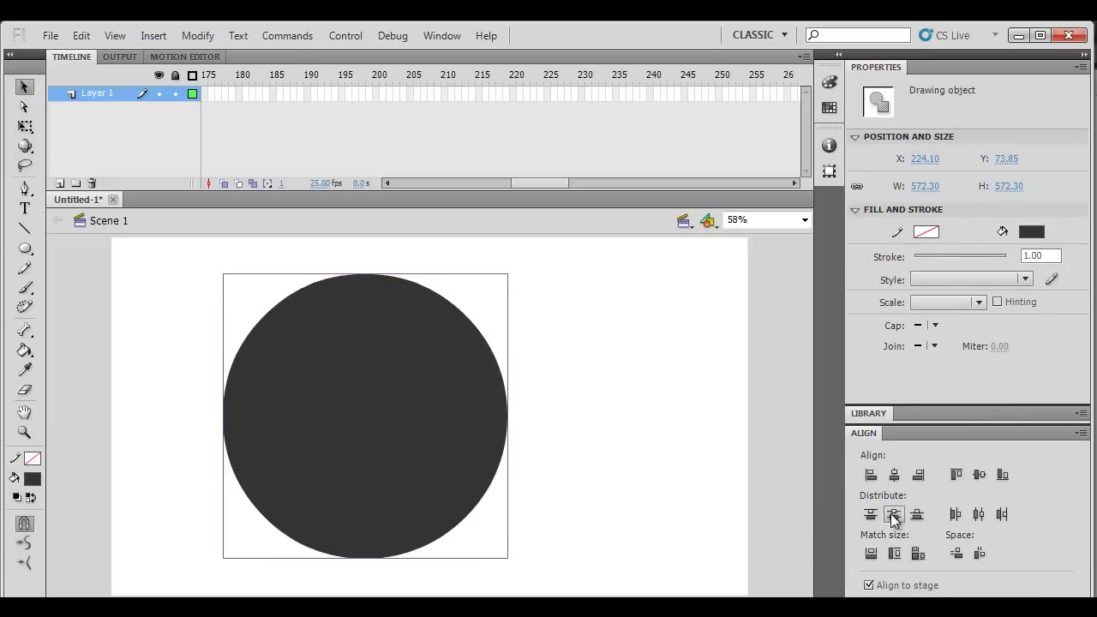
left_click(894, 474)
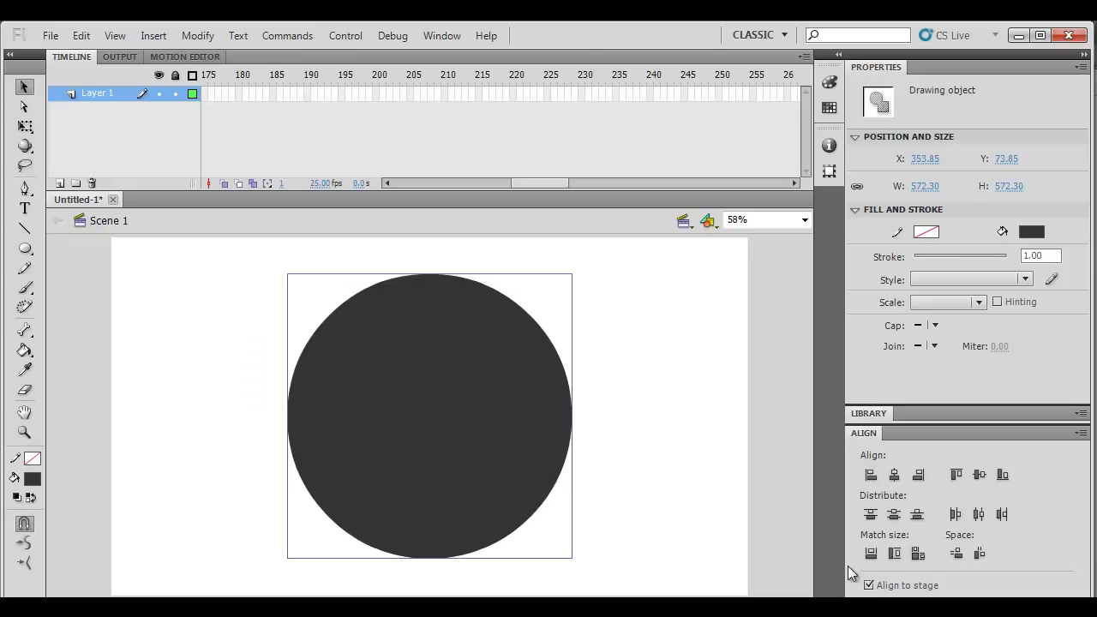
left_click(443, 36)
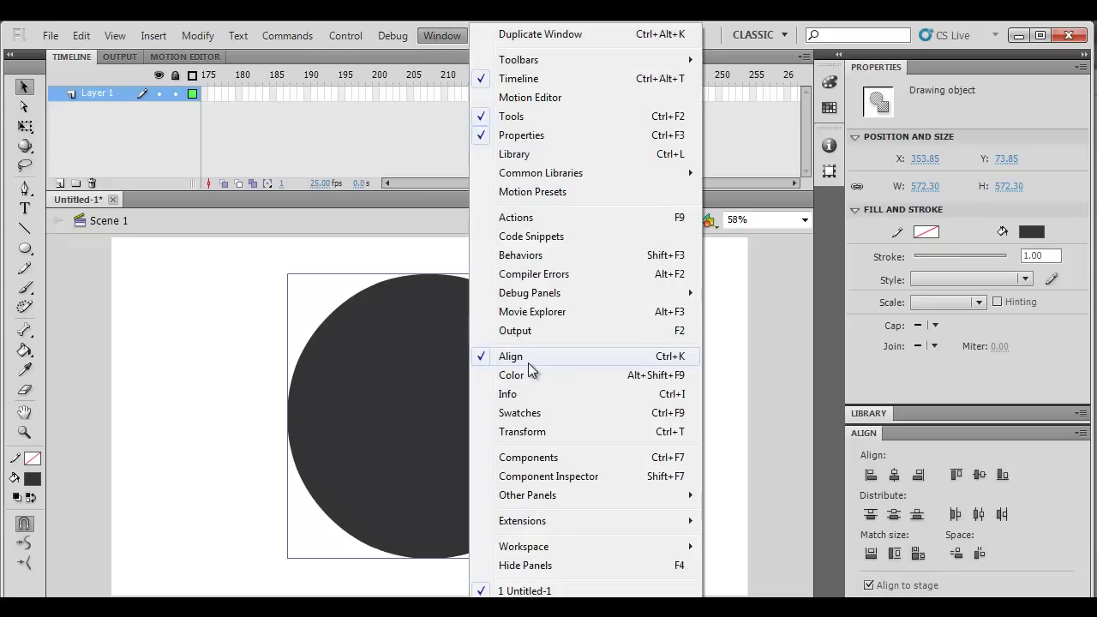
left_click(329, 356)
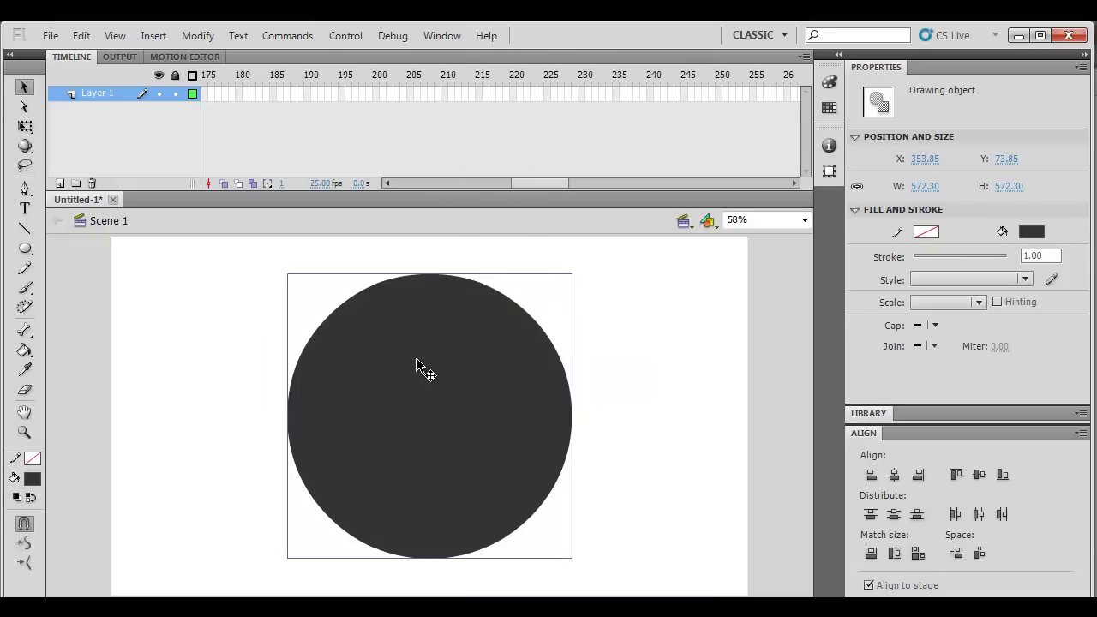
Step: Duplicate the dark circle to its right and fill the copy with white
left_click_drag(397, 359, 524, 373)
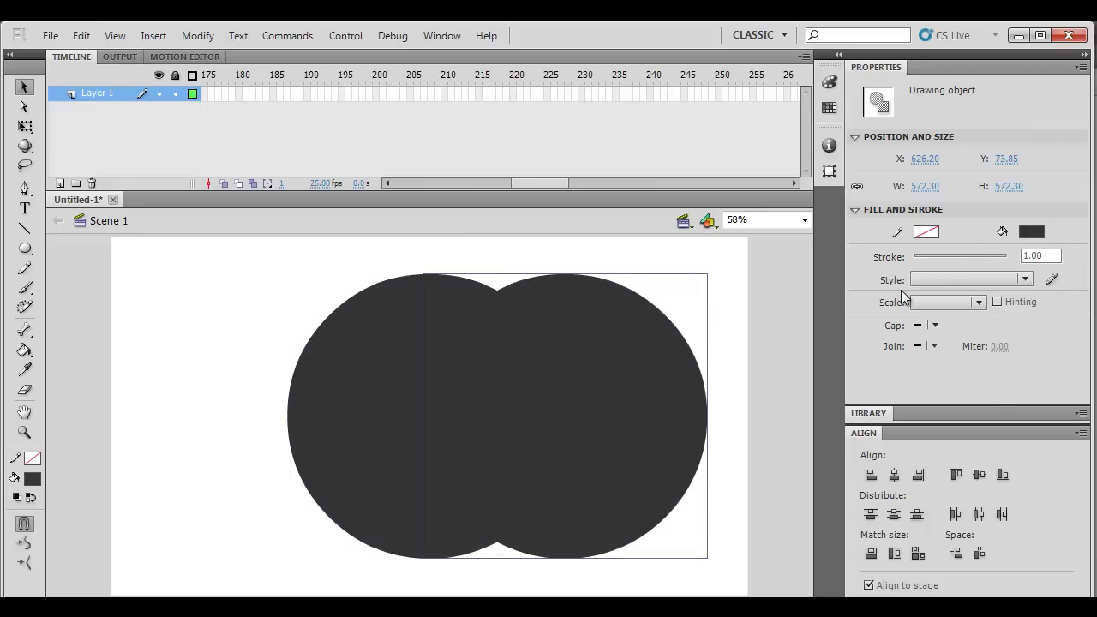
left_click(1028, 233)
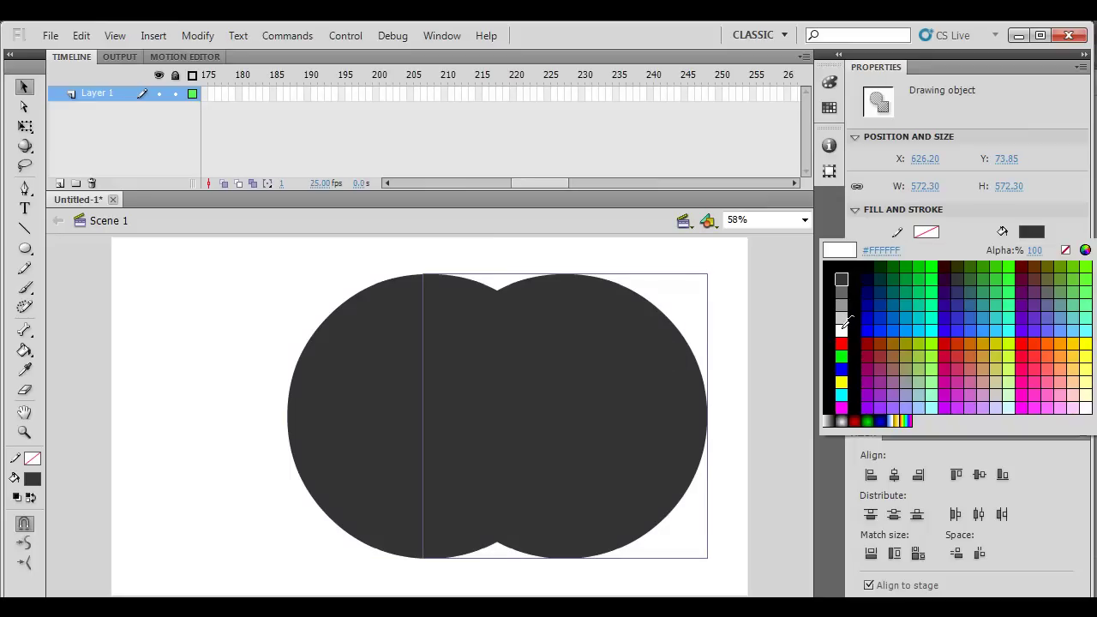
left_click(842, 313)
Step: Scale the white circle down to about 483 px in diameter and centre it on the stage
key("q")
left_click_drag(708, 273, 686, 296)
left_click(894, 474)
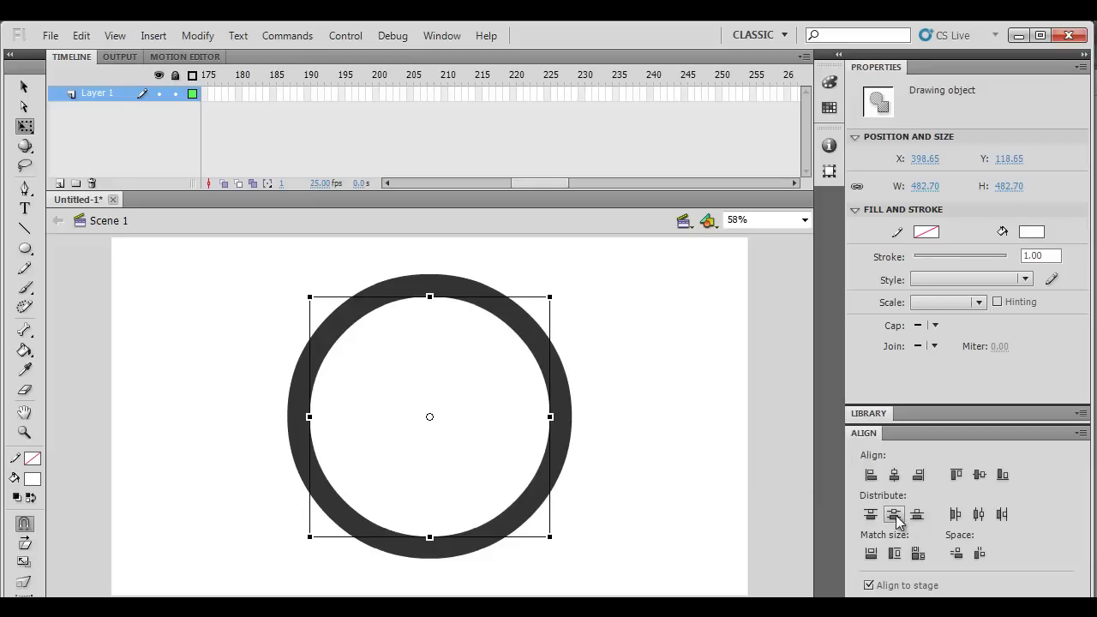
Step: Duplicate the white circle to its right and fill the copy with the dark grey sampled from the outer ring
left_click_drag(481, 380, 529, 381)
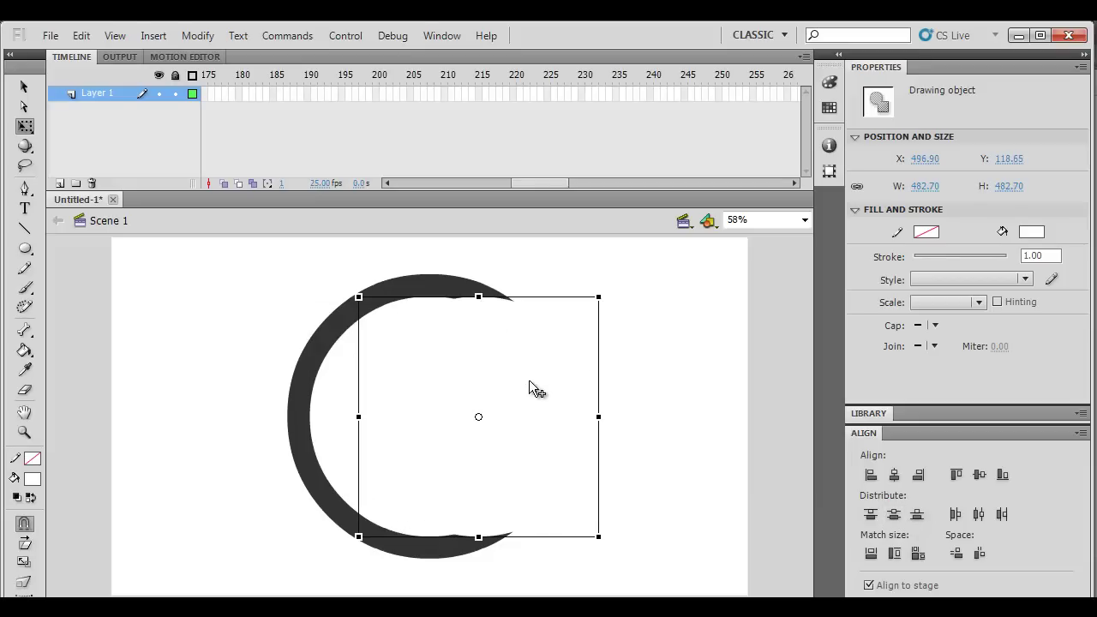
key("i")
left_click(319, 352)
Step: Scale the new dark circle down to about 352 px in diameter and centre it on the stage
key("q")
left_click_drag(600, 297, 566, 329)
left_click(896, 475)
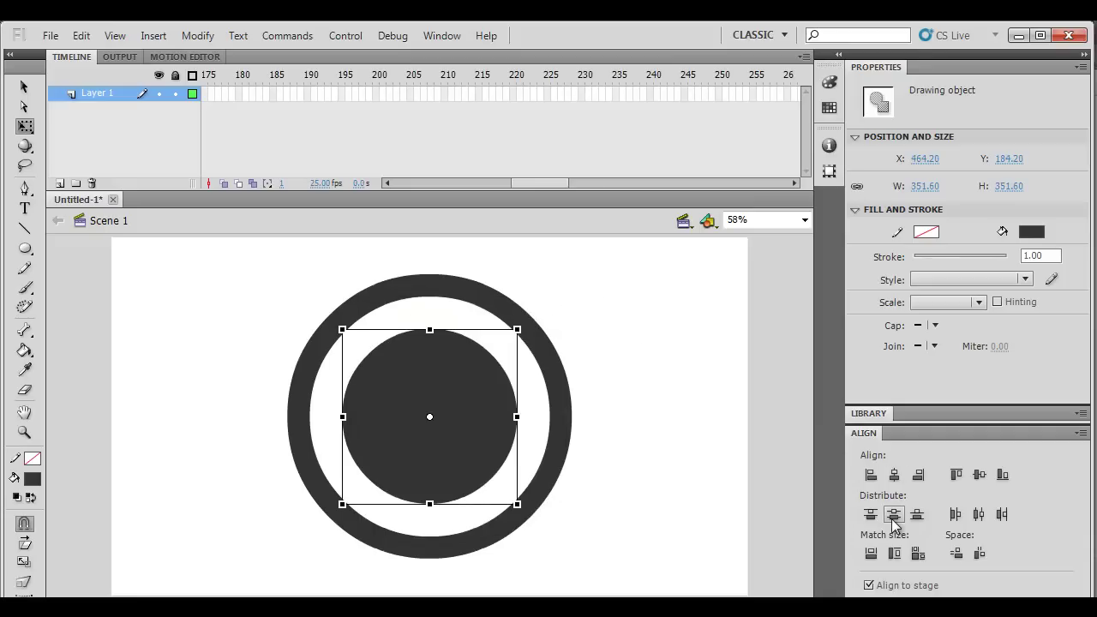
left_click(609, 377)
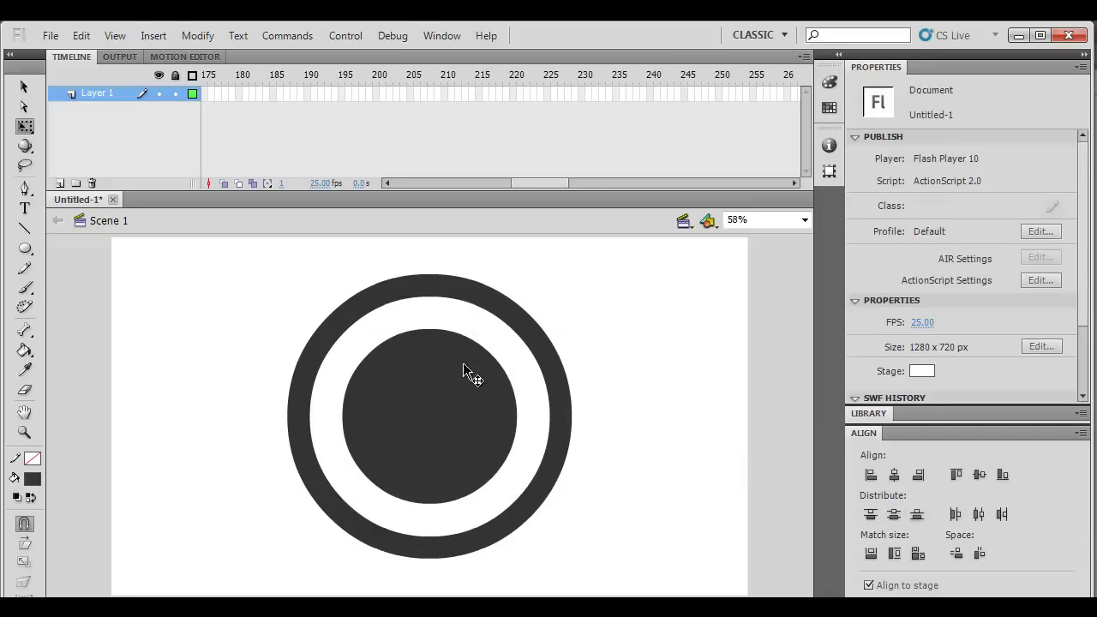
Step: Draw a small circle about 71 px in diameter near the top of the inner dark disc and fill it black
key("ctrl+equal")
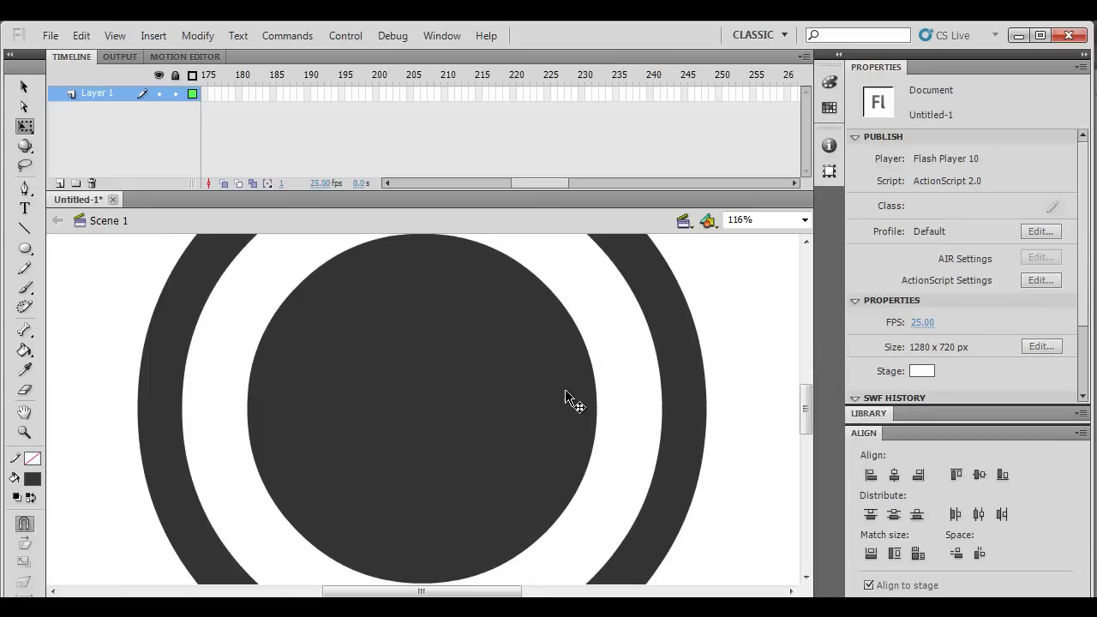
left_click_drag(548, 395, 452, 429)
left_click(25, 248)
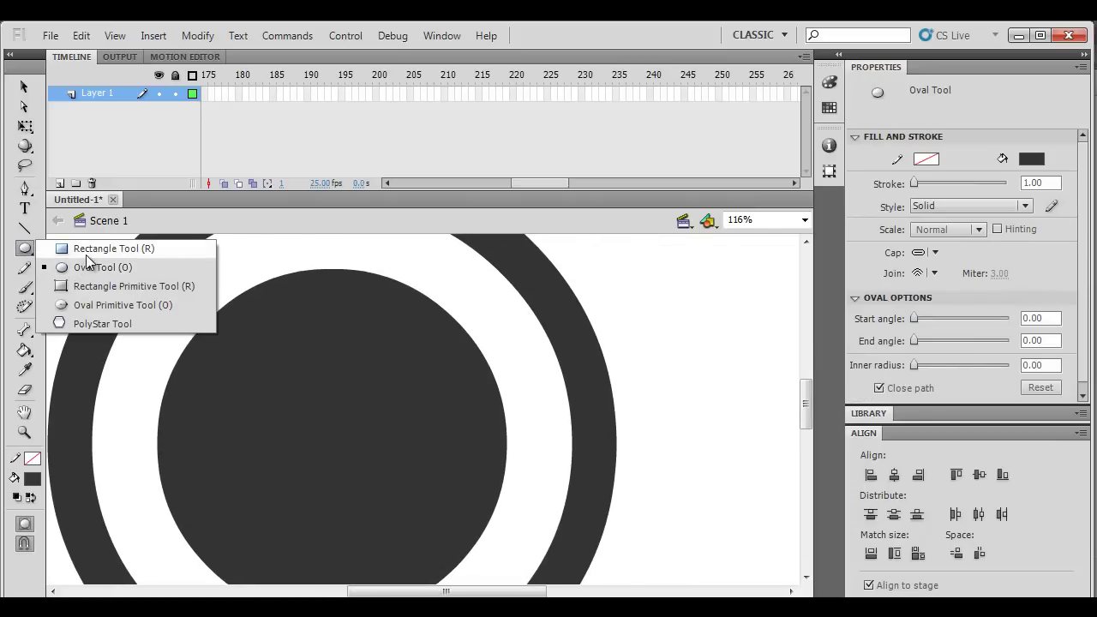
left_click(88, 266)
left_click_drag(289, 287, 359, 332)
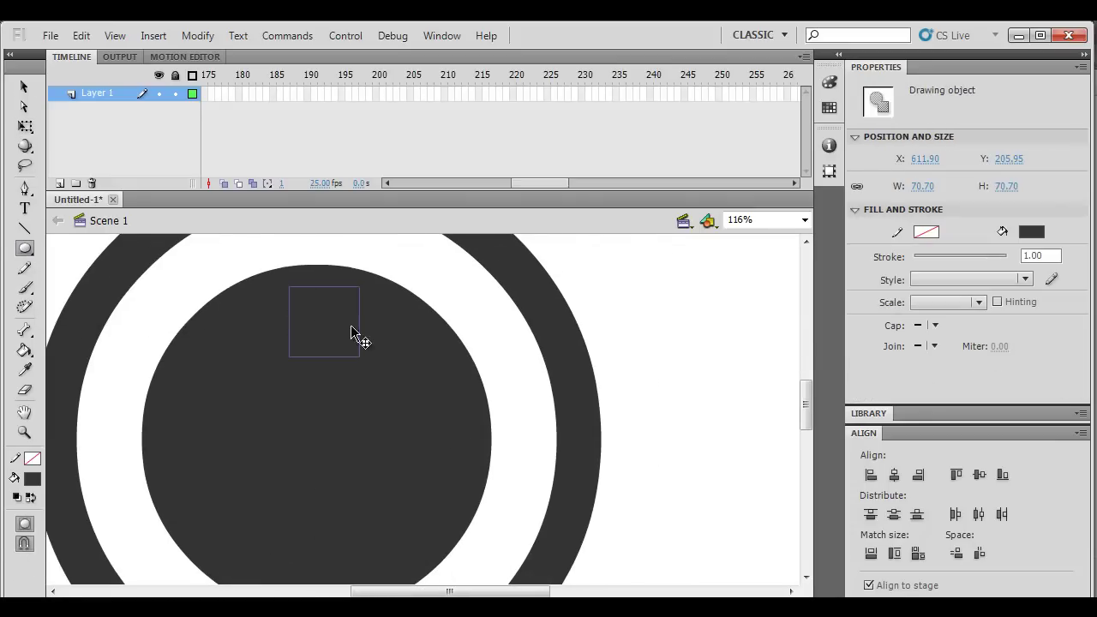
key("v")
left_click(32, 478)
left_click(69, 333)
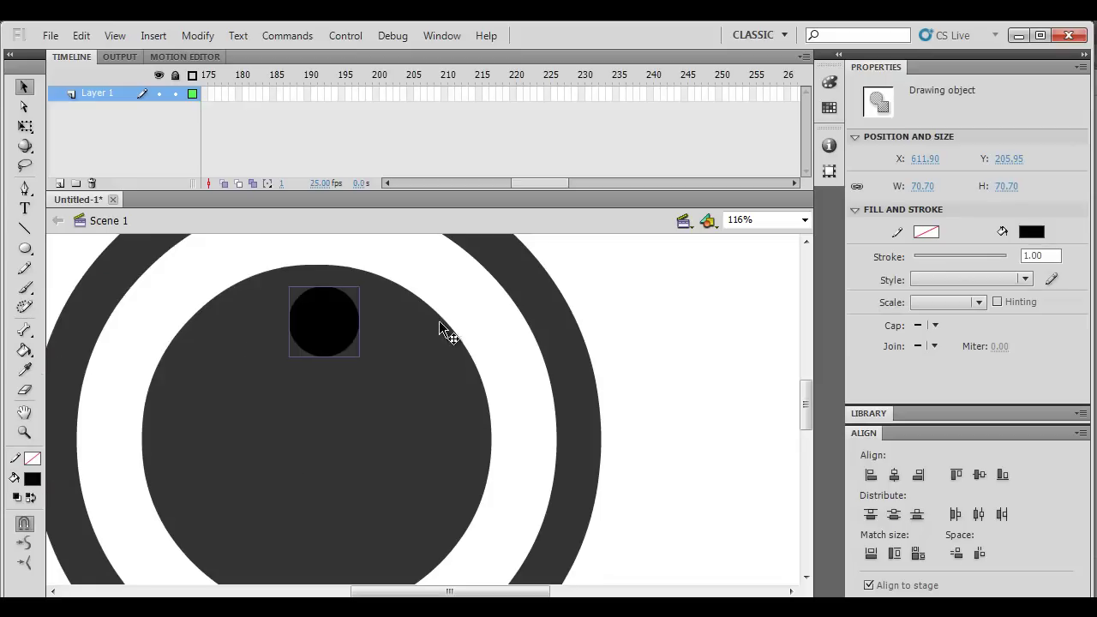
Step: Move the small black circle slightly closer to the disc's upper edge and centre it horizontally on the stage
left_click_drag(354, 327, 350, 314)
left_click(896, 475)
Step: Duplicate the small black circle straight down to the bottom of the inner dark disc
key("space")
left_click_drag(549, 369, 540, 284)
left_click_drag(465, 277, 511, 345)
left_click_drag(379, 307, 386, 555)
key("space")
left_click(685, 382)
left_click(377, 292)
left_click(375, 526)
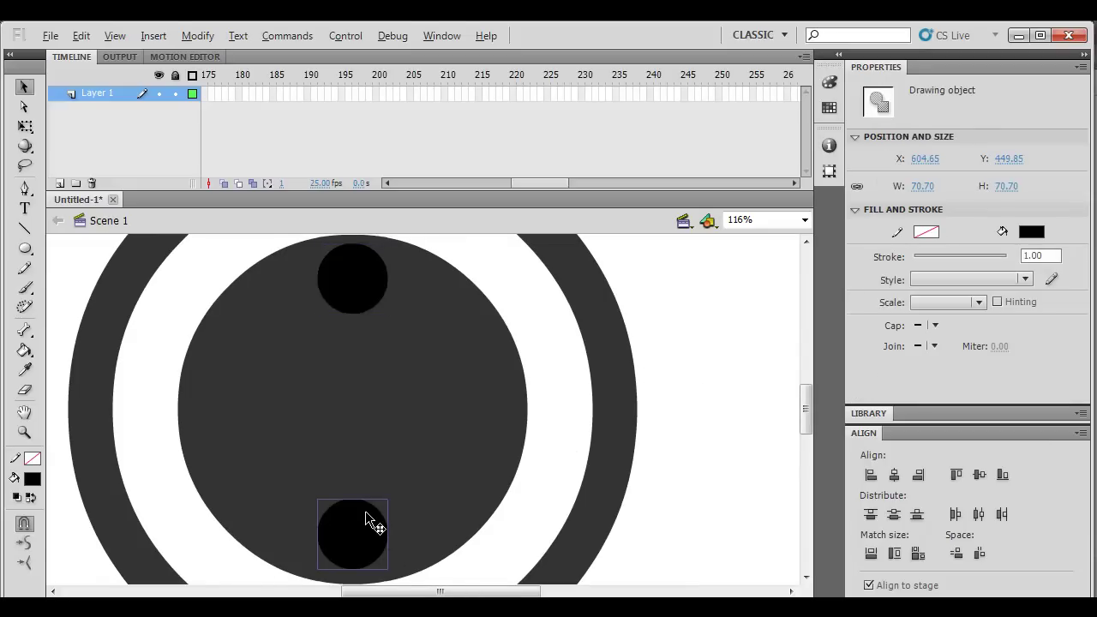
left_click(360, 299)
left_click_drag(372, 300, 485, 407)
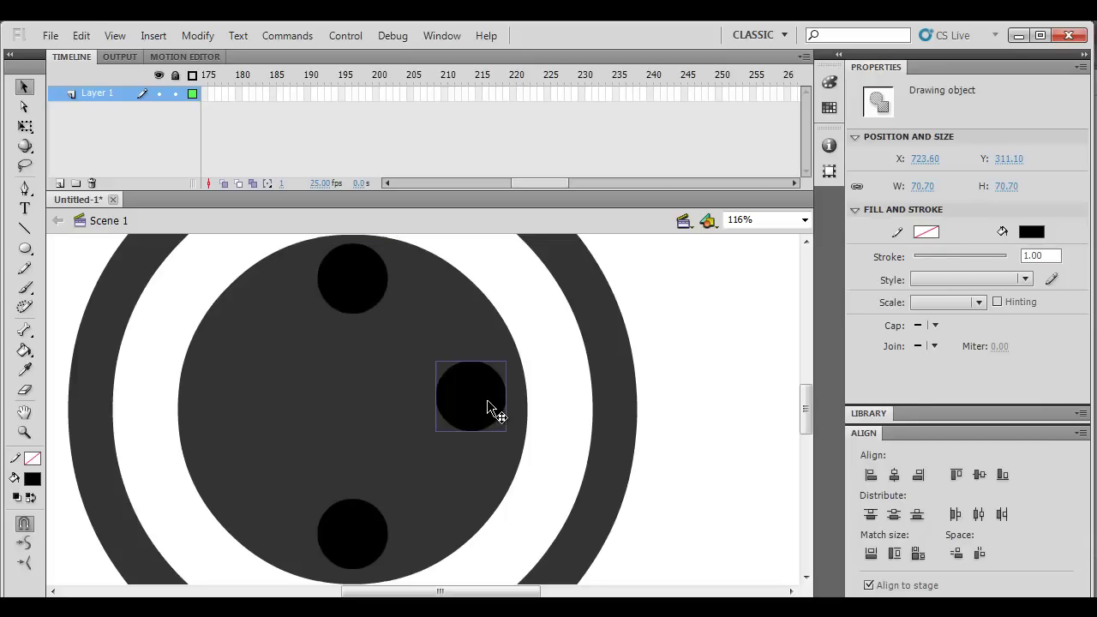
key("Delete")
Step: Group the top and bottom black circles and duplicate the group to its right
left_click(369, 300)
left_click(374, 531, "shift")
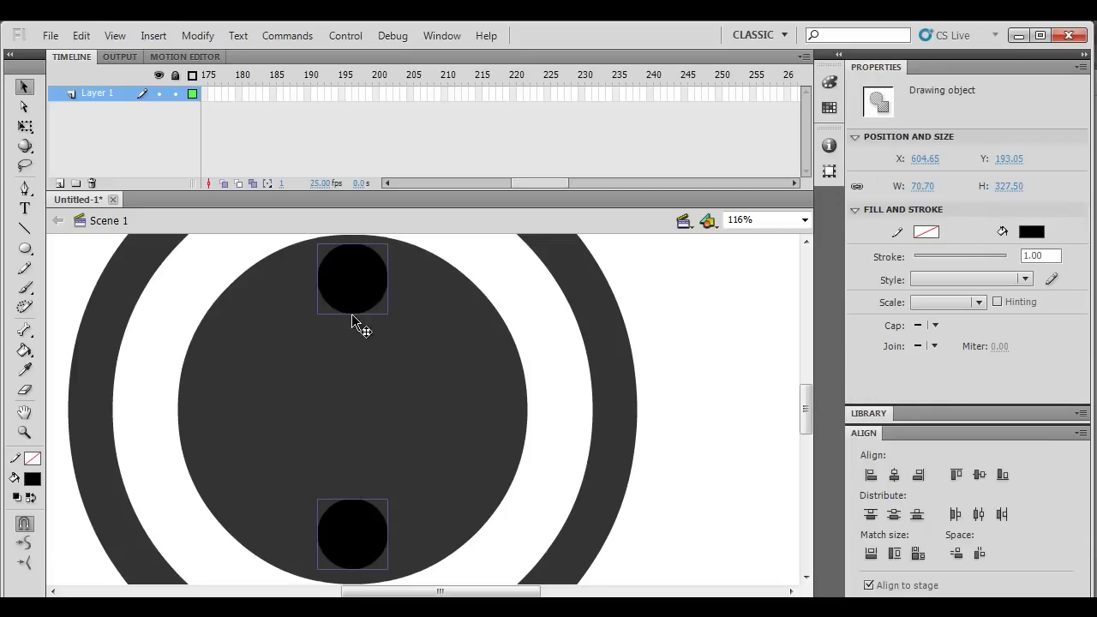
key("ctrl+g")
left_click_drag(360, 294, 463, 291)
Step: Rotate the duplicated pair of black circles 90 degrees and centre it on the stage
key("q")
left_click_drag(503, 238, 719, 438)
left_click(895, 474)
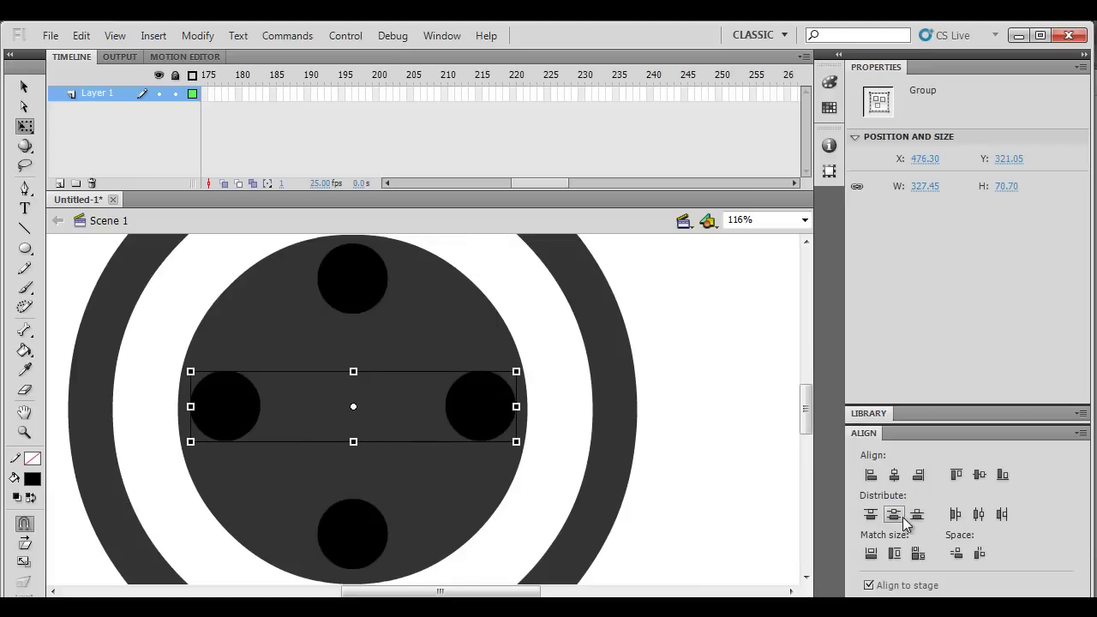
left_click(727, 410)
Step: Group the vertical and horizontal pairs of black circles together and duplicate the resulting group to its right
left_click(485, 409)
left_click(362, 268, "shift")
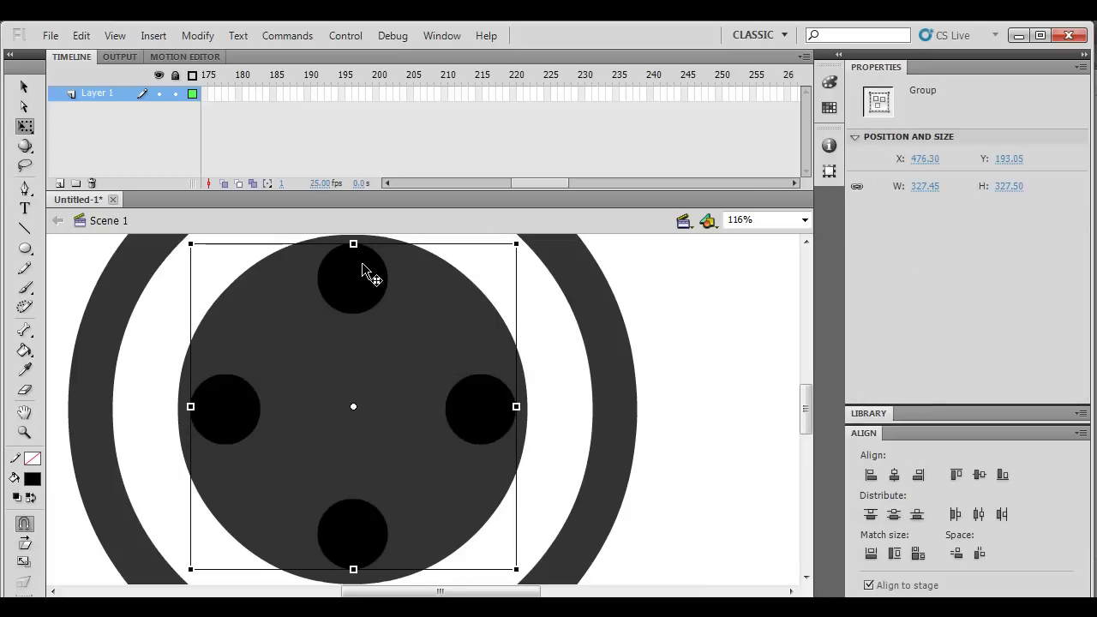
left_click_drag(362, 267, 482, 304, "alt")
Step: Rotate the duplicated group of four circles about 45 degrees and centre it on the stage, between the original circles
left_click_drag(638, 238, 851, 332)
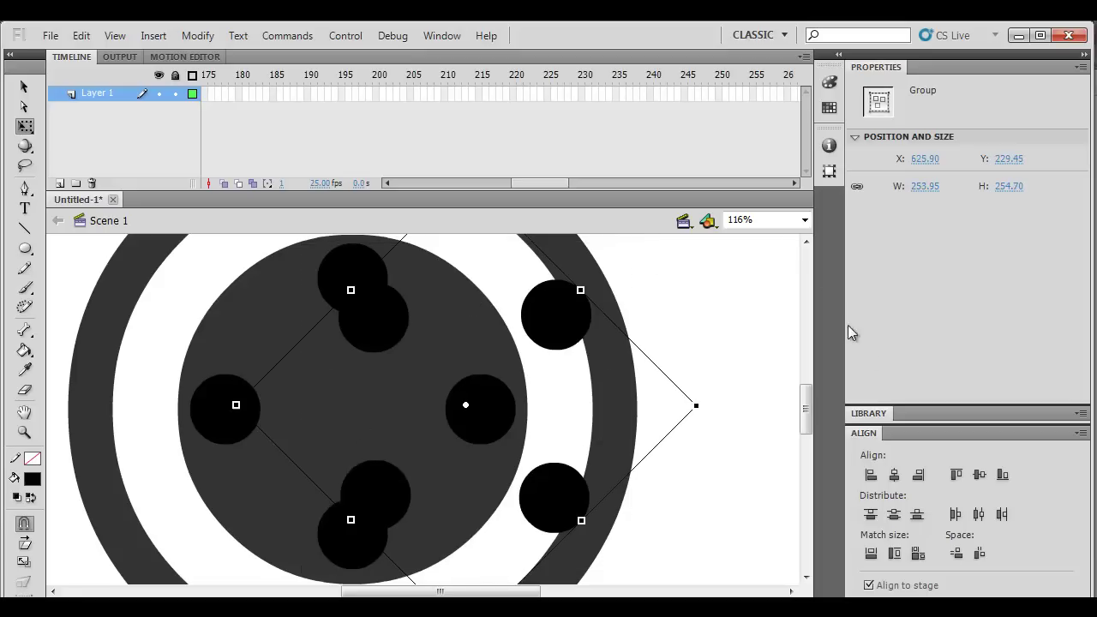
left_click(894, 474)
left_click(894, 513)
left_click(717, 431)
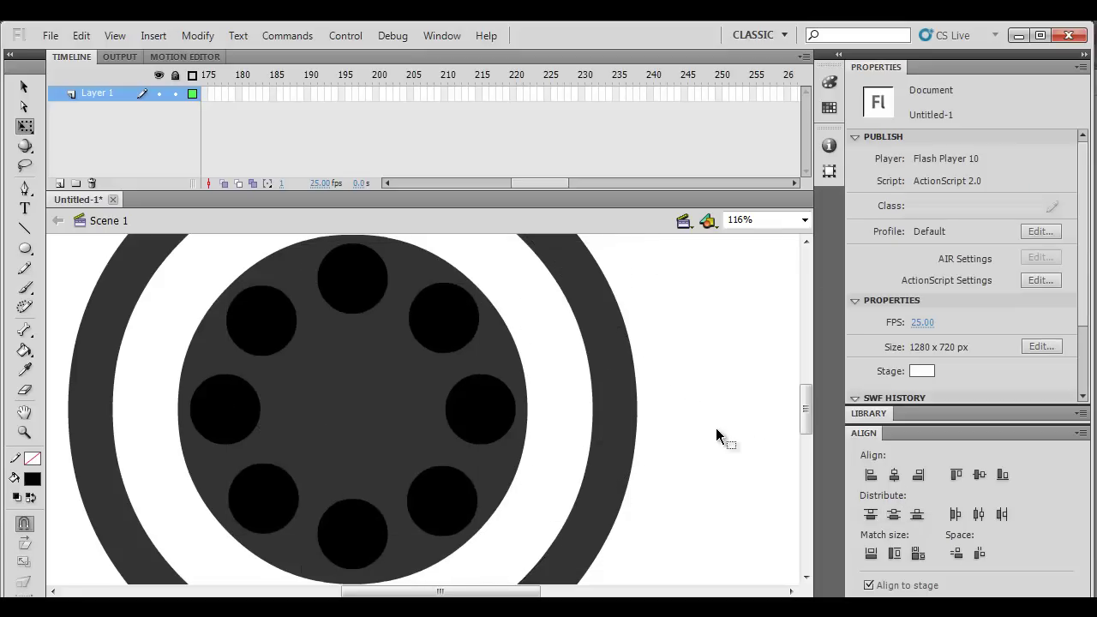
left_click(445, 317)
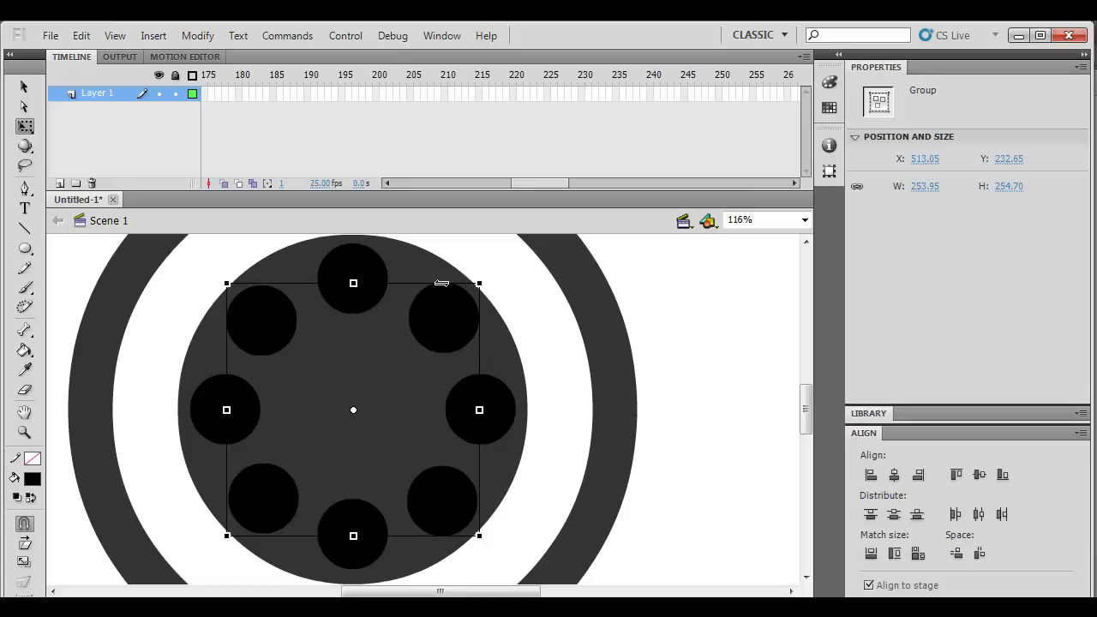
left_click(728, 319)
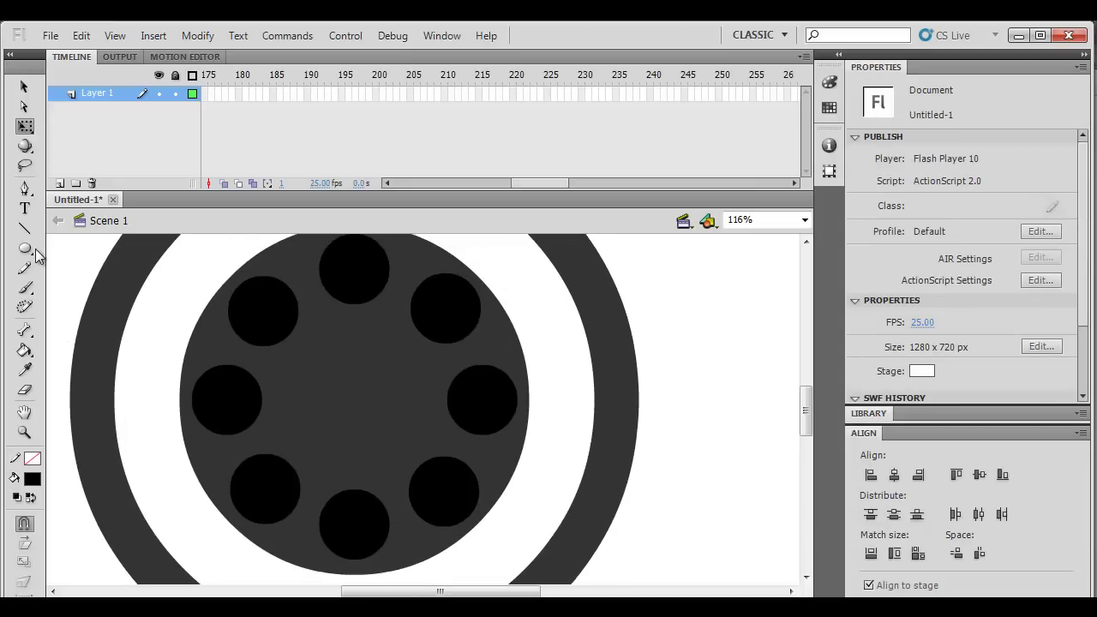
Step: Draw a black circle about 131 px in diameter in the middle of the disc and centre it on the stage
left_click(24, 254)
left_click_drag(372, 397, 431, 350)
key("v")
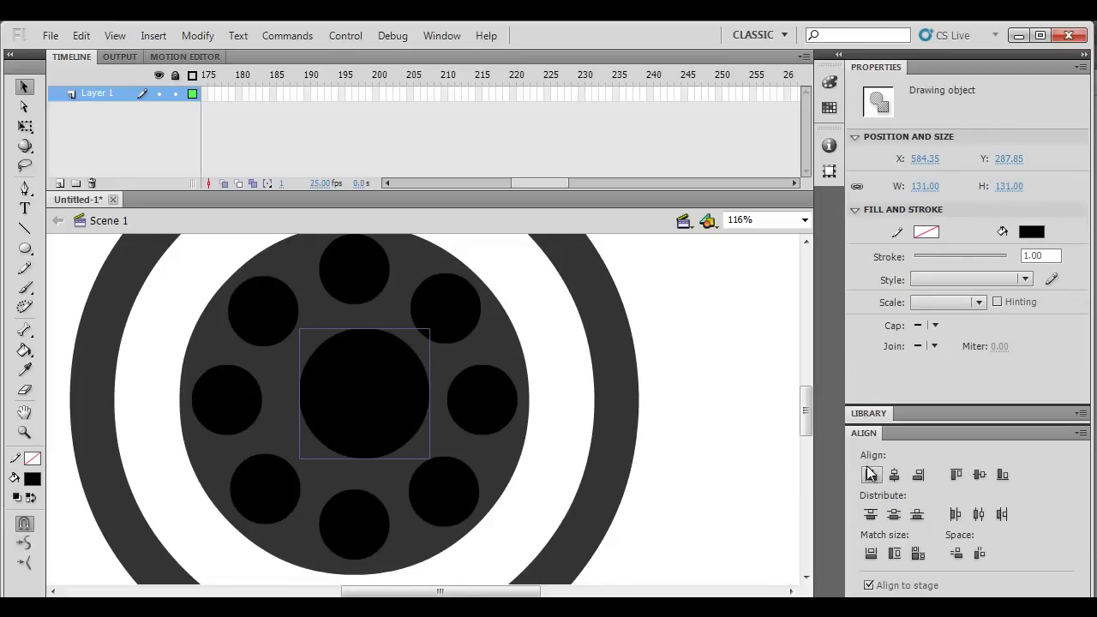
left_click(869, 512)
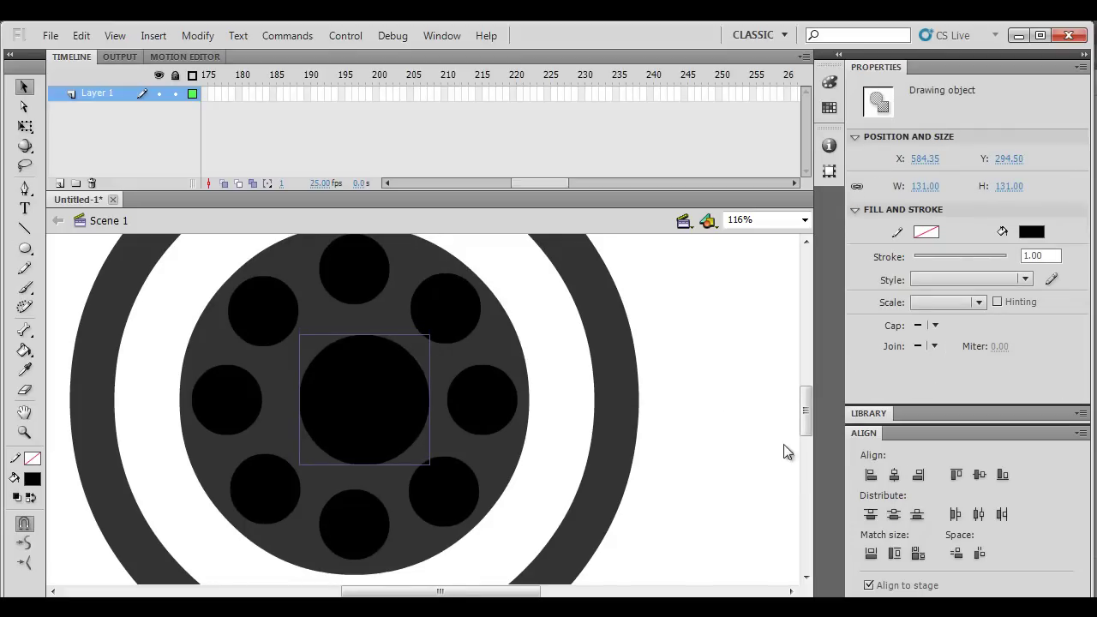
left_click(894, 475)
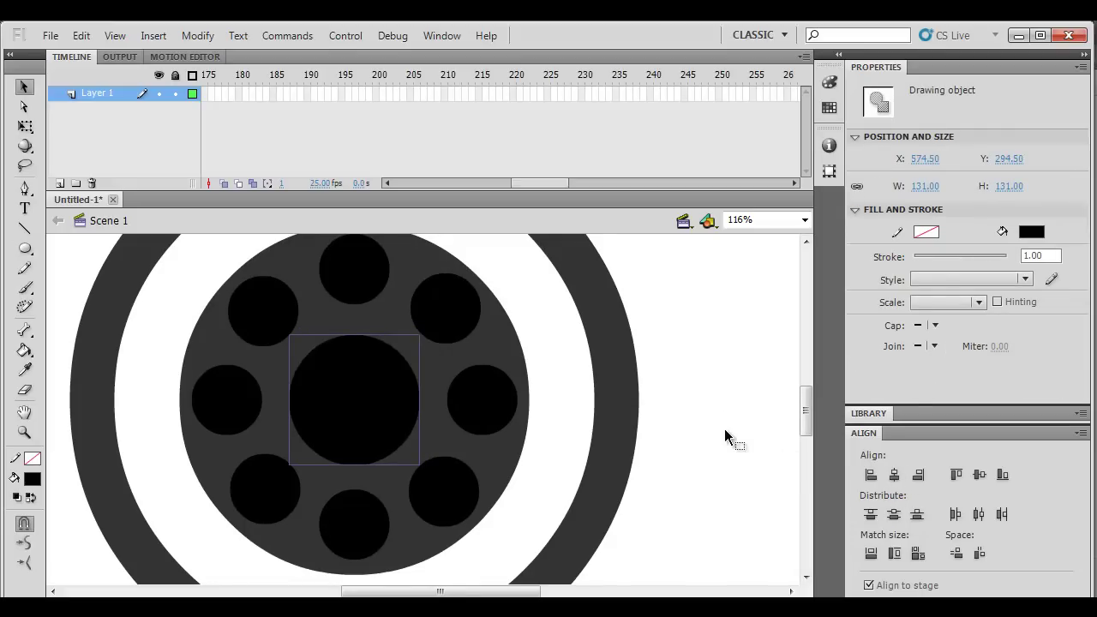
Step: Try to distribute both groups of four black circles vertically on the stage at once
left_click(683, 460)
left_click_drag(683, 460, 684, 438)
left_click(481, 377)
left_click(443, 293, "shift")
left_click(894, 514)
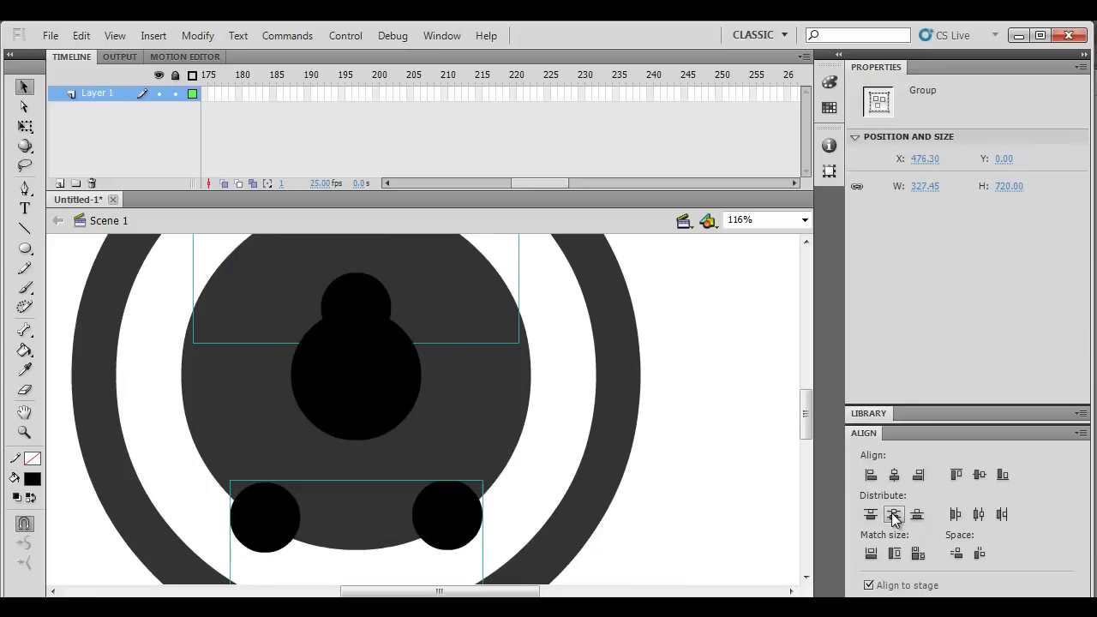
key("ctrl+z")
Step: Centre the upright group of four black circles vertically on the stage, and select the diagonal group
left_click(656, 428)
left_click(521, 375)
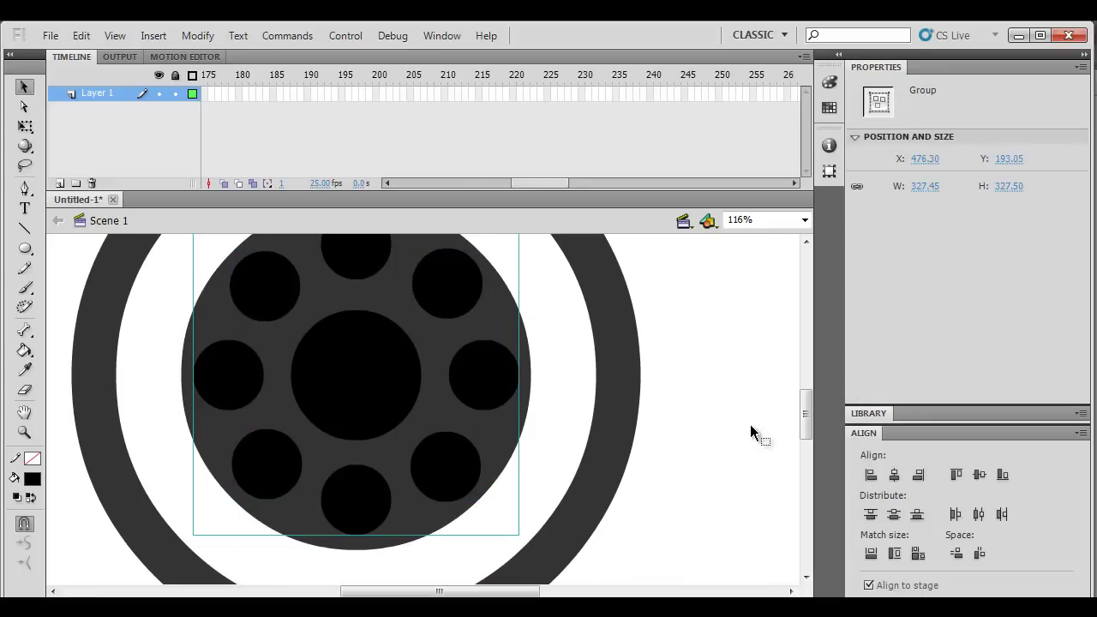
left_click(894, 514)
left_click(631, 476)
left_click(470, 464)
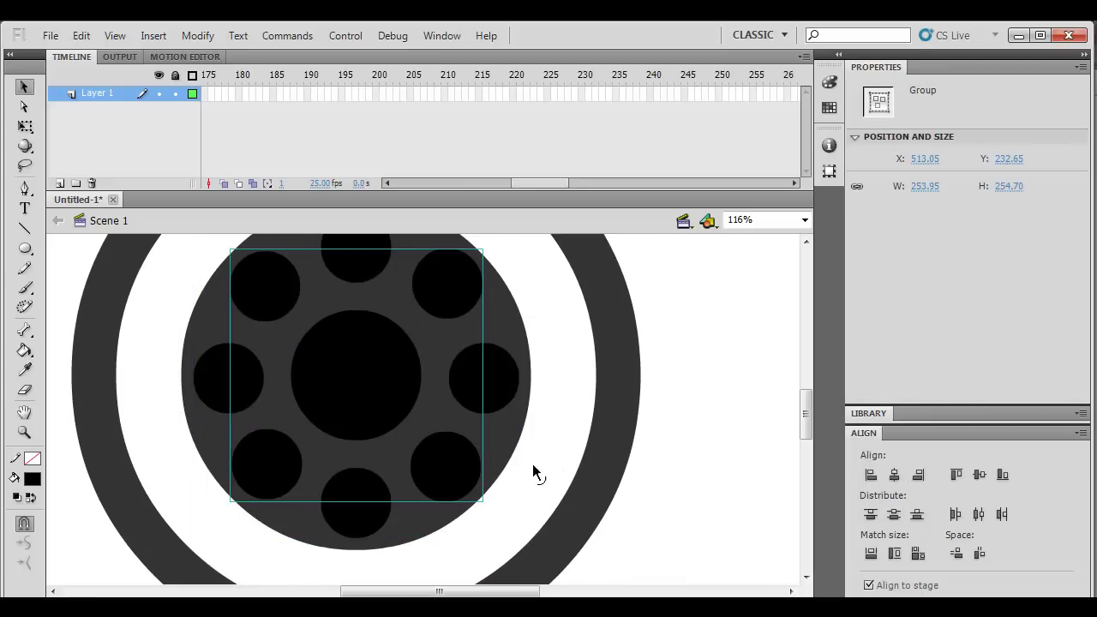
Step: Select the entire wheel drawing and break all its circles and groups apart into plain merged shapes
left_click(676, 418)
left_click_drag(498, 349, 489, 389)
left_click(485, 391)
left_click(446, 329, "shift")
left_click(360, 384, "shift")
scroll(375, 426, "down", 1)
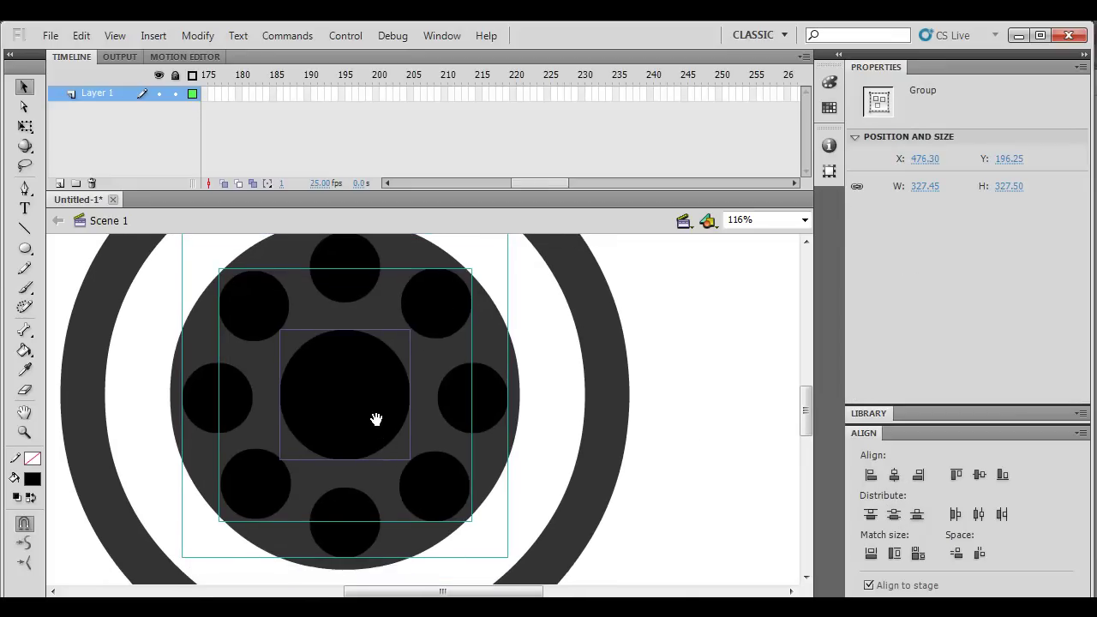
key("ctrl+minus")
left_click_drag(572, 257, 163, 583)
key("ctrl+b")
key("ctrl+b")
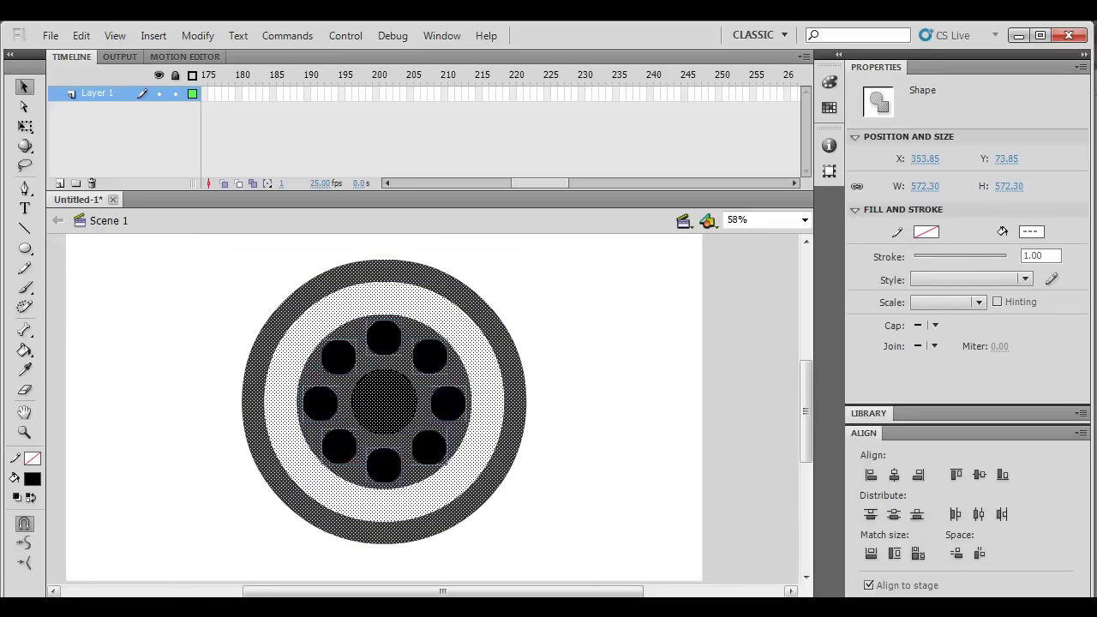
Step: Delete the eight small black circles and the central black circle so they become holes in the dark disc
left_click(514, 490)
left_click(444, 406)
key("Delete")
left_click(422, 450)
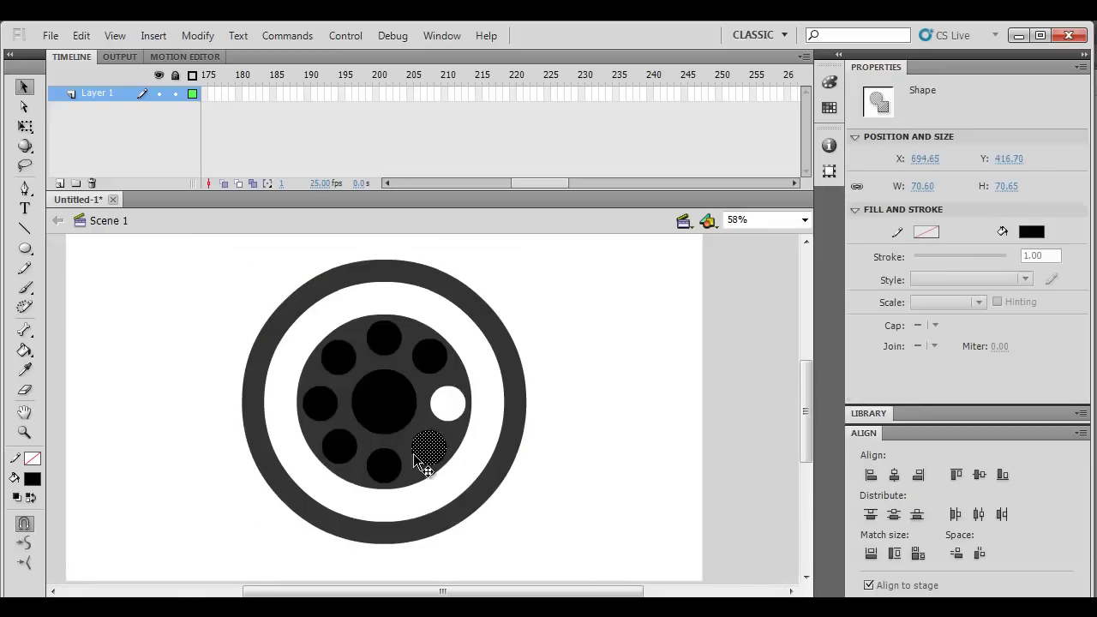
key("Delete")
left_click(384, 462)
key("Delete")
left_click(348, 439)
key("Delete")
left_click(326, 402)
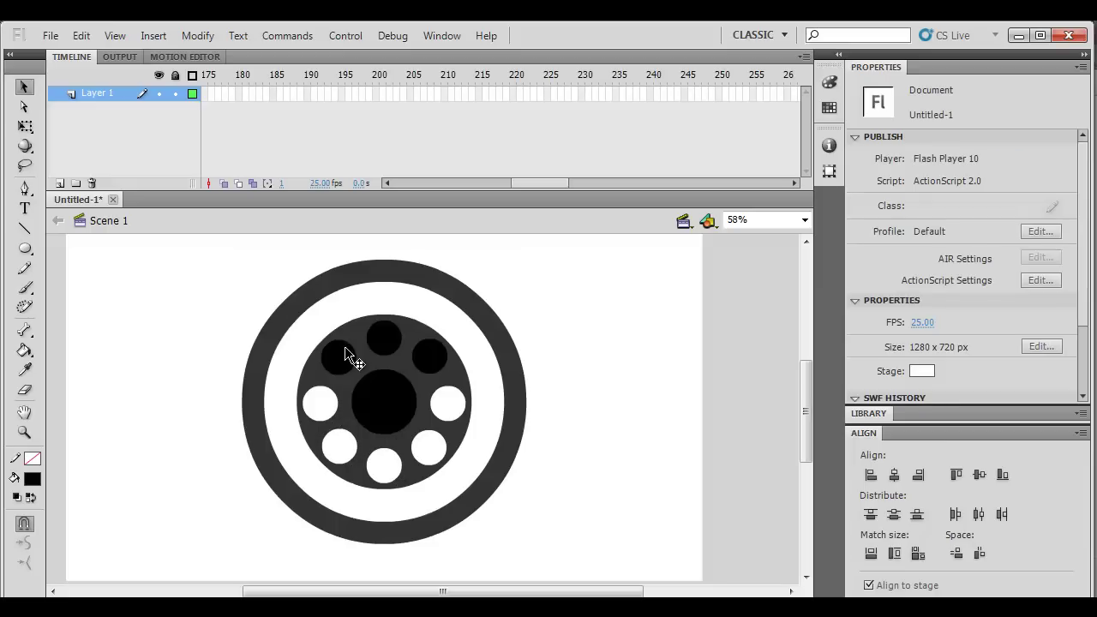
key("Delete")
left_click(374, 384)
key("Delete")
left_click(391, 339)
key("Delete")
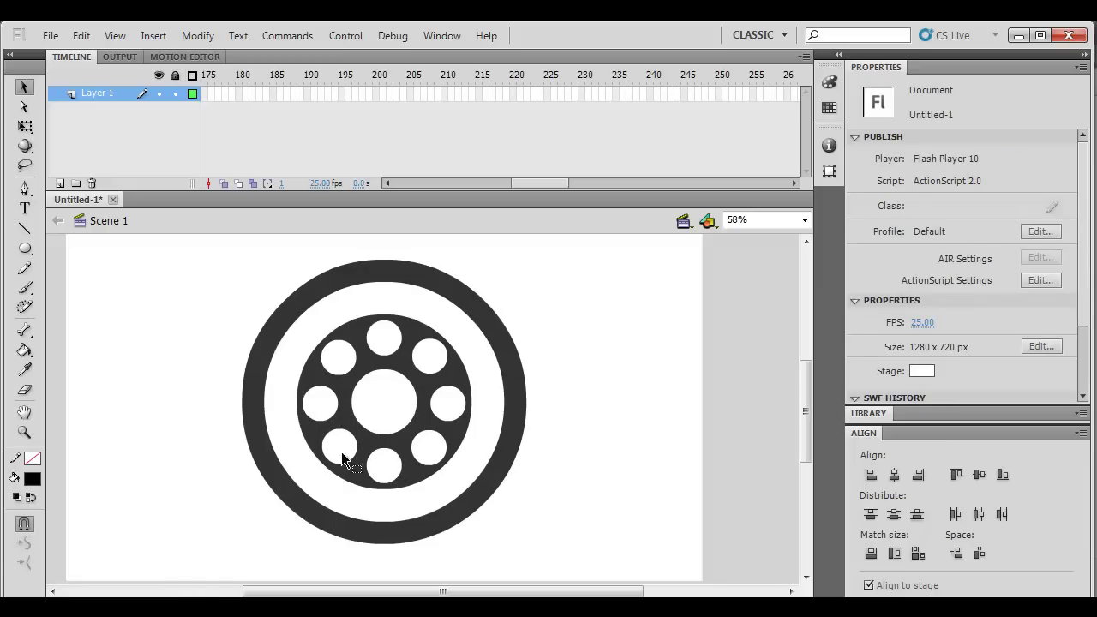
Step: Group the whole wheel drawing and save the document as รถยนต์ in the tutor folder
left_click_drag(587, 242, 185, 587)
key("ctrl+g")
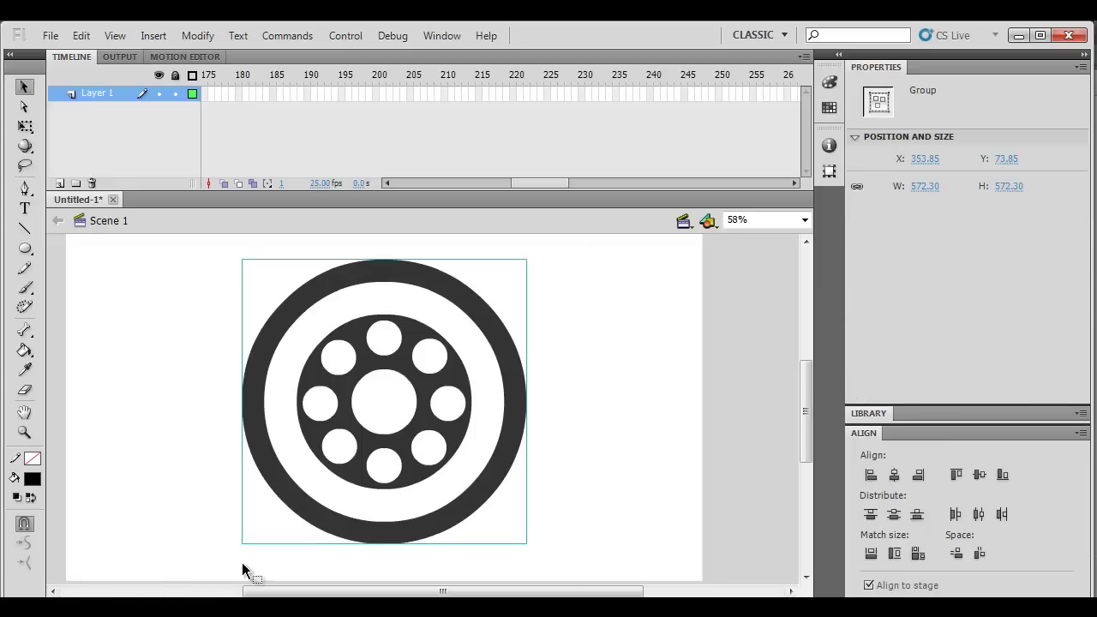
key("ctrl+s")
key("BackSpace")
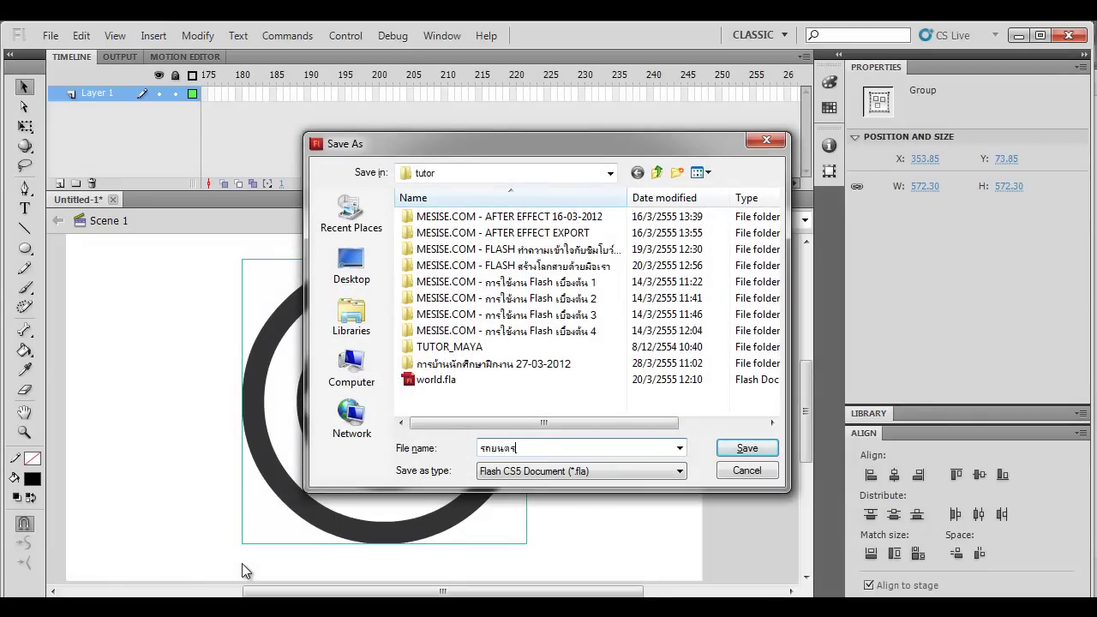
type("รถยนต์")
key("Return")
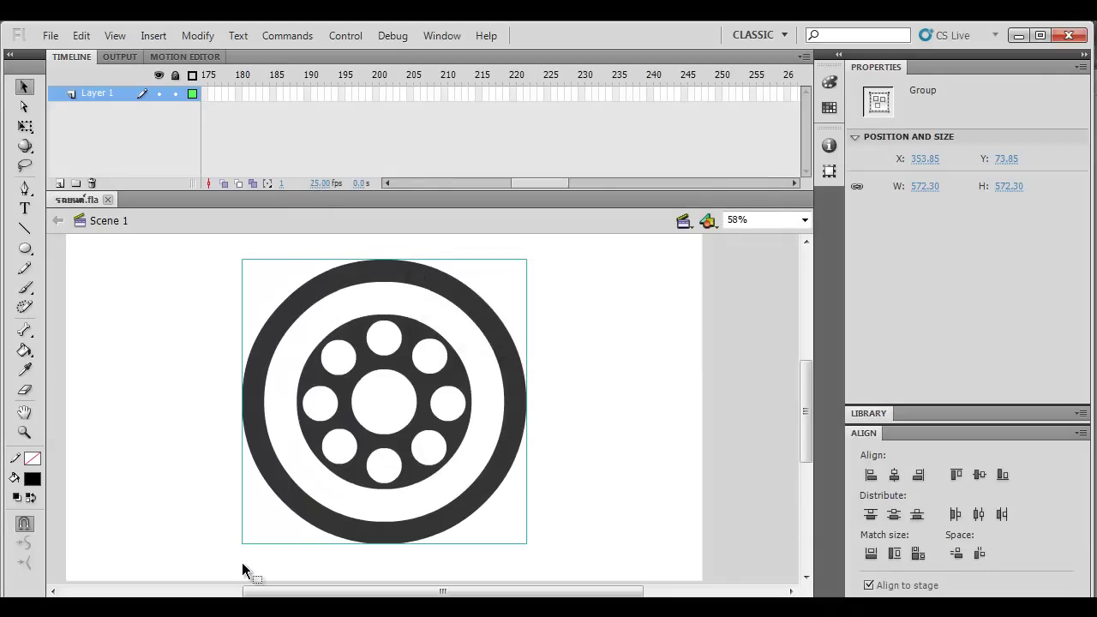
Step: Move the wheel to the left part of the stage and convert it to a Graphic symbol named ล้อ
left_click_drag(454, 417, 294, 420)
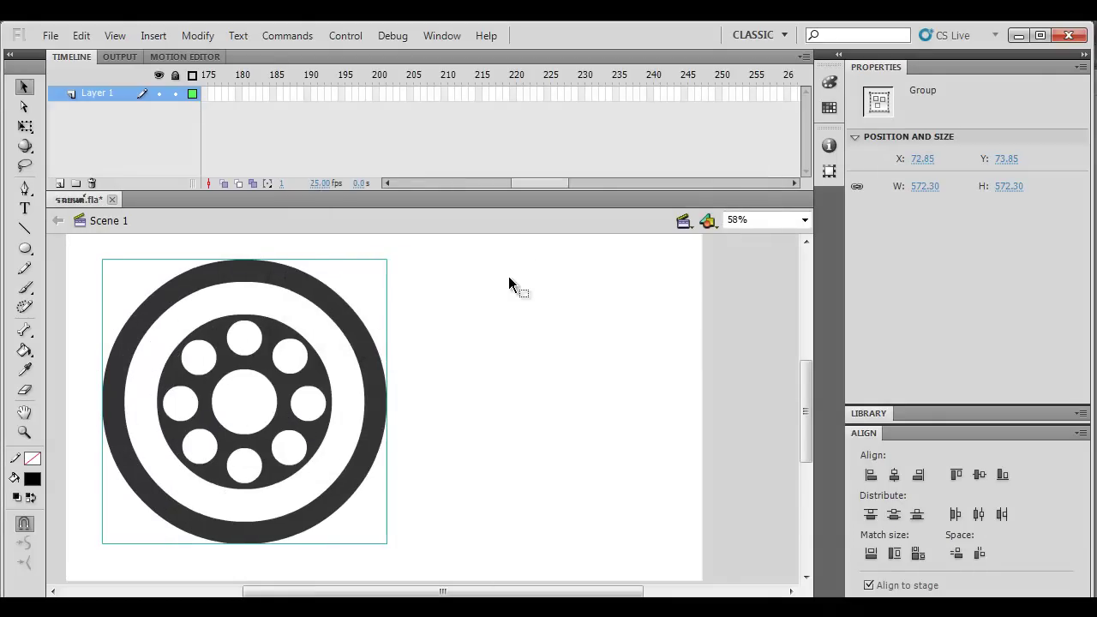
key("F8")
key("Escape")
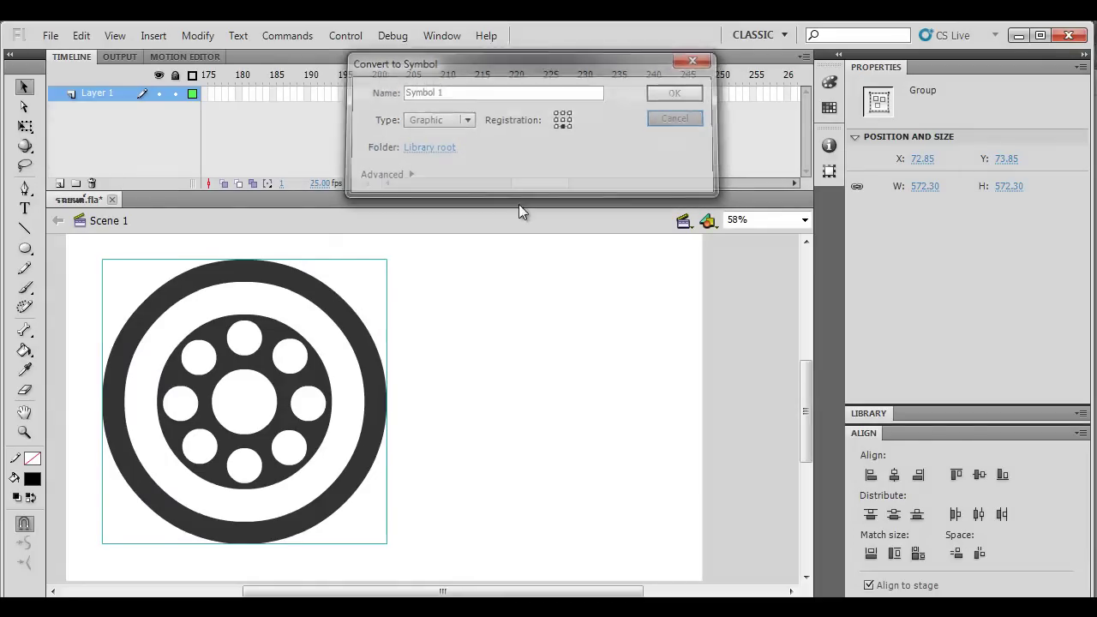
right_click(353, 331)
left_click(429, 590)
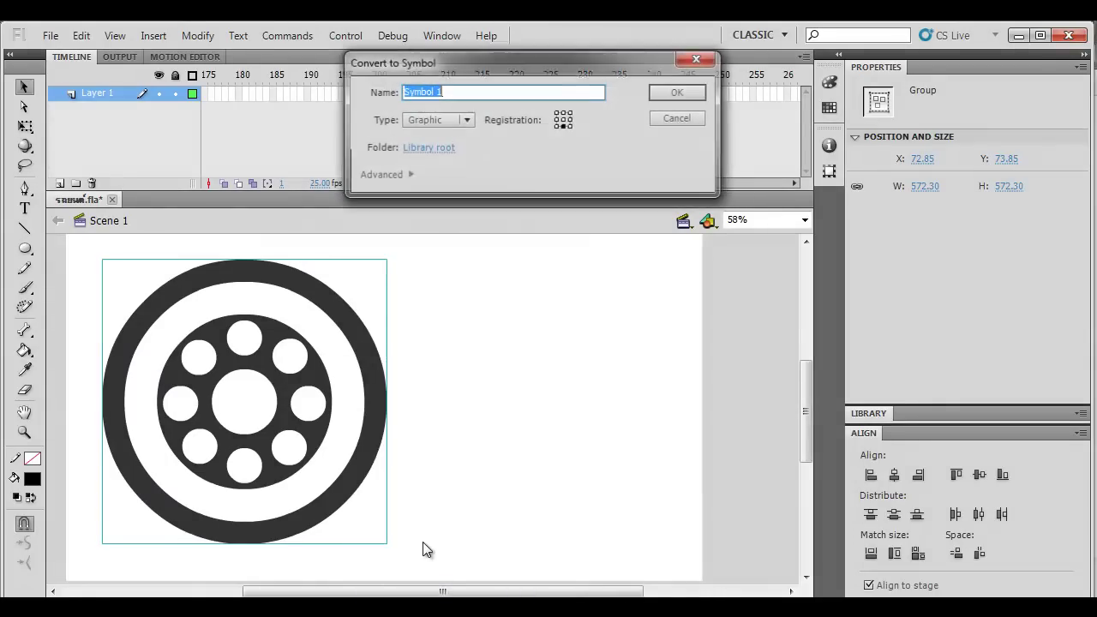
type("ล้อ")
key("Return")
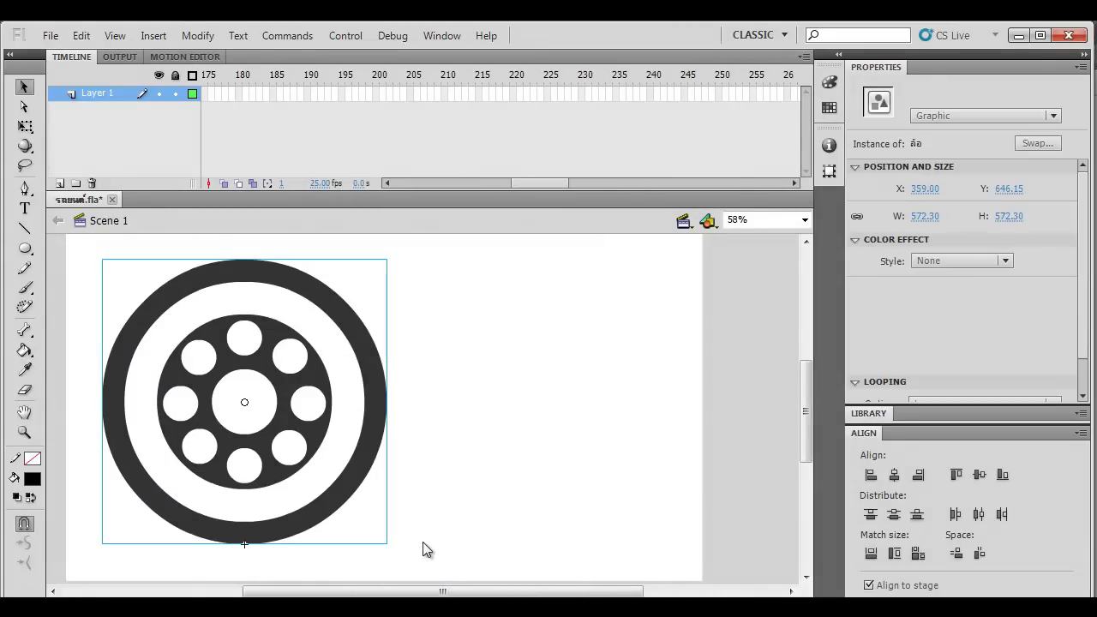
Step: Scale the wheel down to about 255 px and place a duplicate level with it as the second wheel of a car
key("q")
left_click_drag(385, 259, 307, 339)
left_click_drag(297, 420, 554, 443)
left_click(184, 444, "shift")
left_click_drag(186, 443, 256, 470)
left_click(291, 345)
Step: Draw a thin black rectangle about 950 px wide across the top of both wheels and a taller one filling the gap between them
left_click(17, 251)
left_click(102, 254)
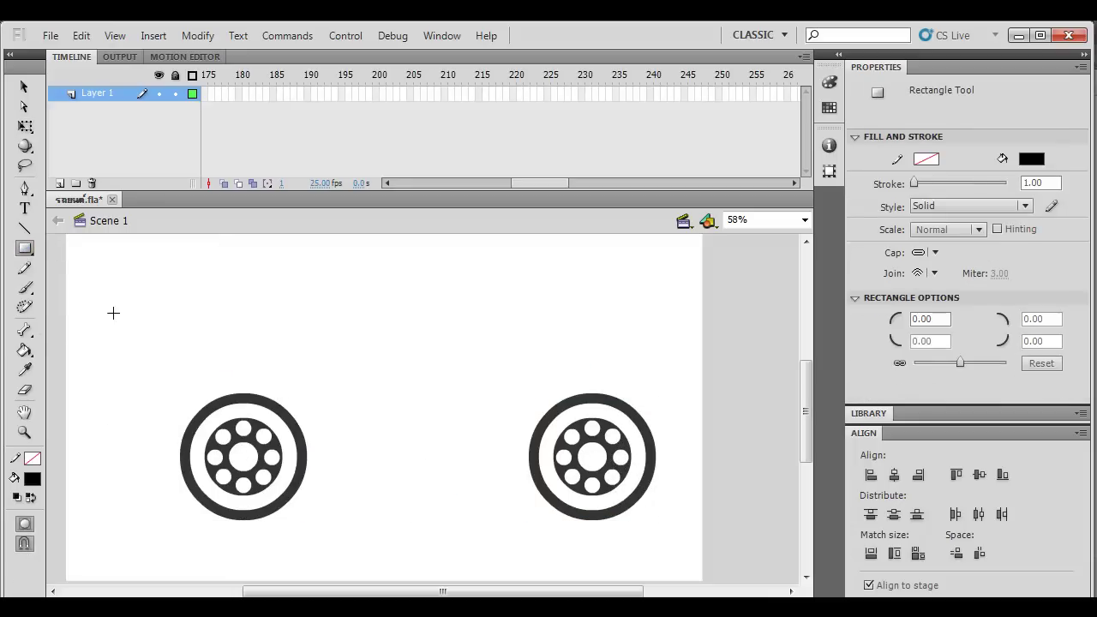
mouse_move(182, 364)
left_mouse_down()
mouse_move(529, 392)
mouse_move(651, 387)
left_mouse_up()
mouse_move(307, 380)
left_mouse_down()
mouse_move(380, 466)
mouse_move(526, 485)
mouse_move(524, 472)
left_mouse_up()
Step: Select both black rectangles and break them apart so they merge into one car body shape
key("v")
left_click(435, 334)
left_click(436, 412)
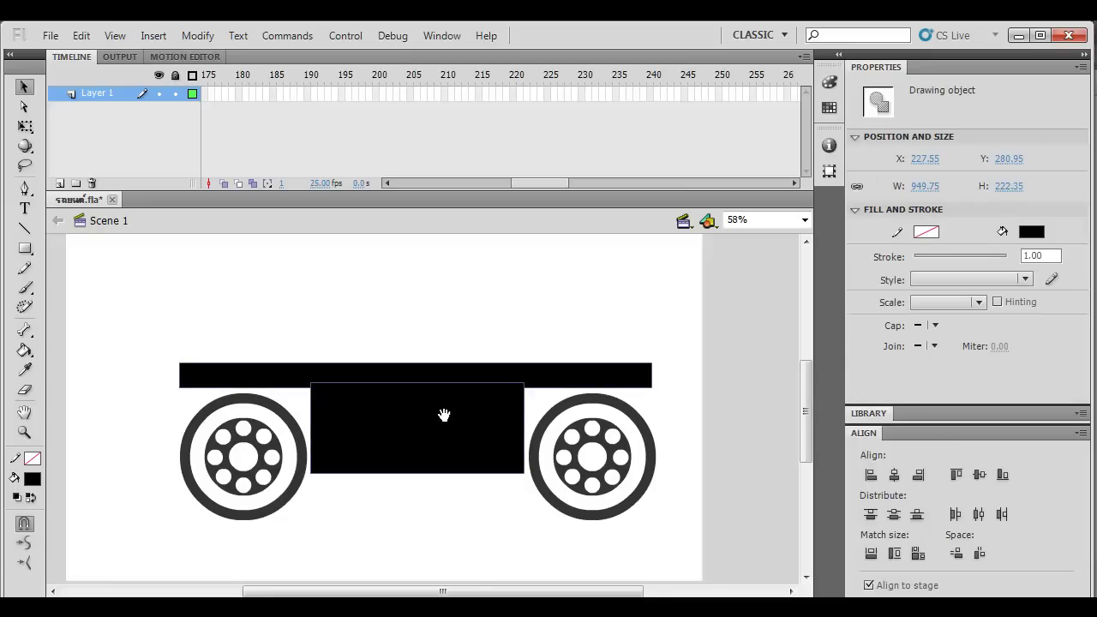
left_click_drag(444, 416, 410, 410)
left_click(383, 303)
left_click(431, 408)
key("ctrl+b")
Step: Bend the body's inner corners beside both wheels into curves that follow the tyres
left_click(497, 385)
left_click_drag(488, 381, 526, 341)
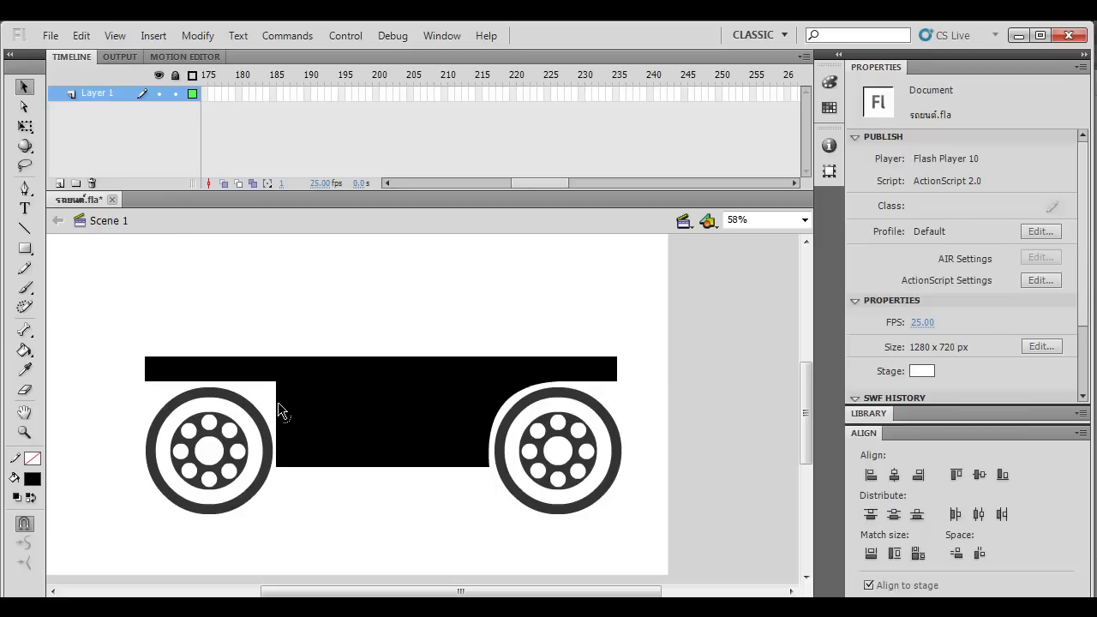
left_click_drag(276, 381, 256, 341)
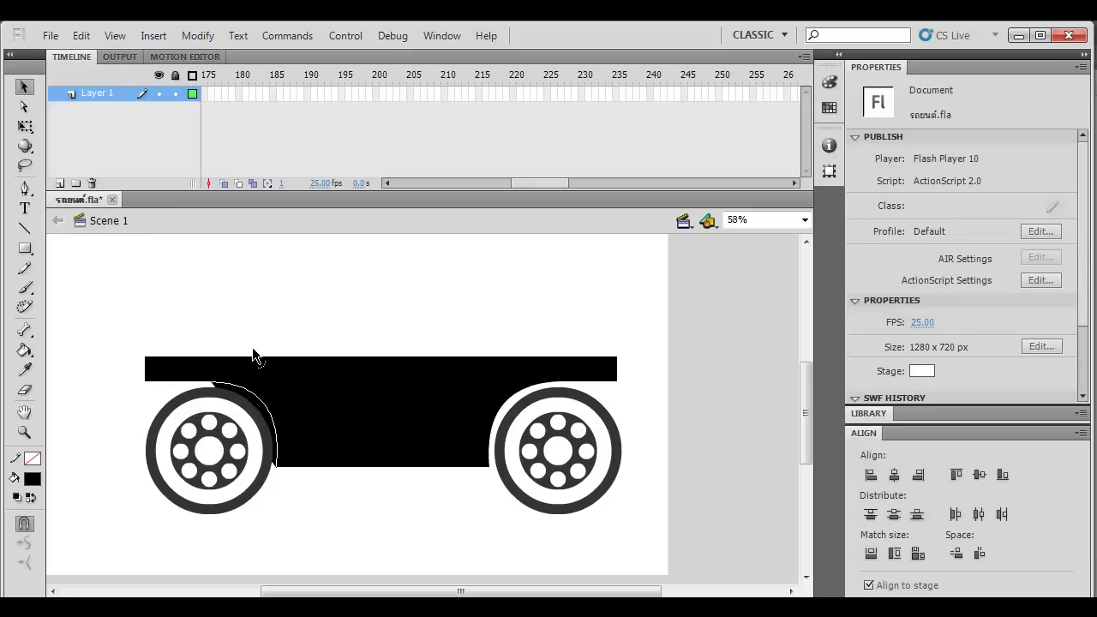
left_click_drag(253, 355, 254, 357)
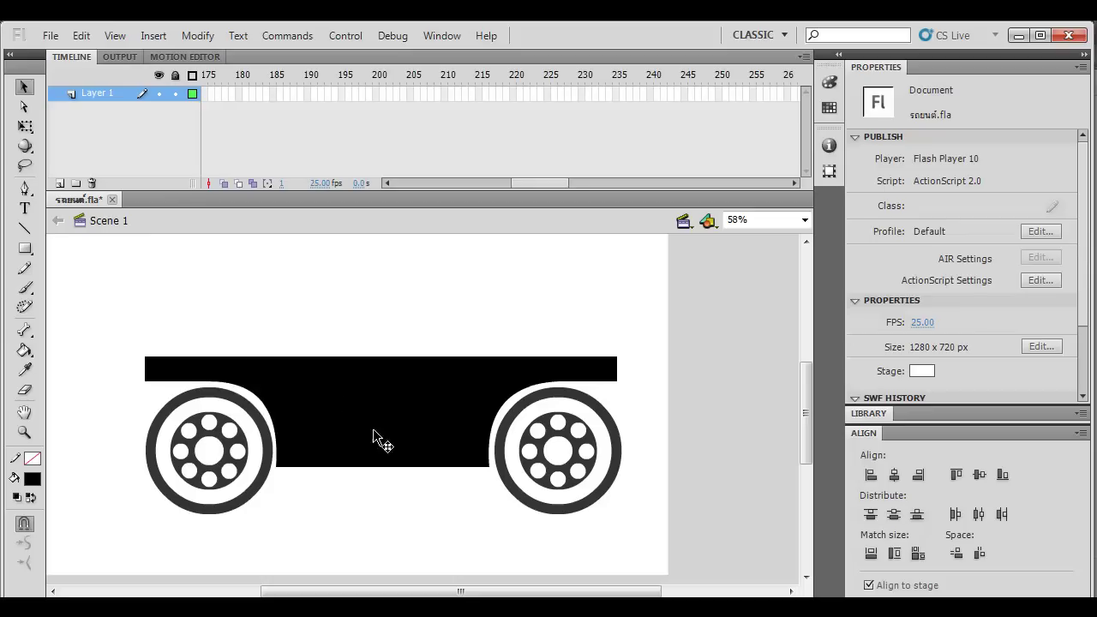
left_click_drag(405, 508, 431, 505)
mouse_move(267, 332)
left_mouse_down()
mouse_move(257, 337)
mouse_move(264, 312)
left_mouse_up()
Step: Draw a black rectangle about 67 x 231 px at the body's left end and another upright one at its right end
left_click(28, 248)
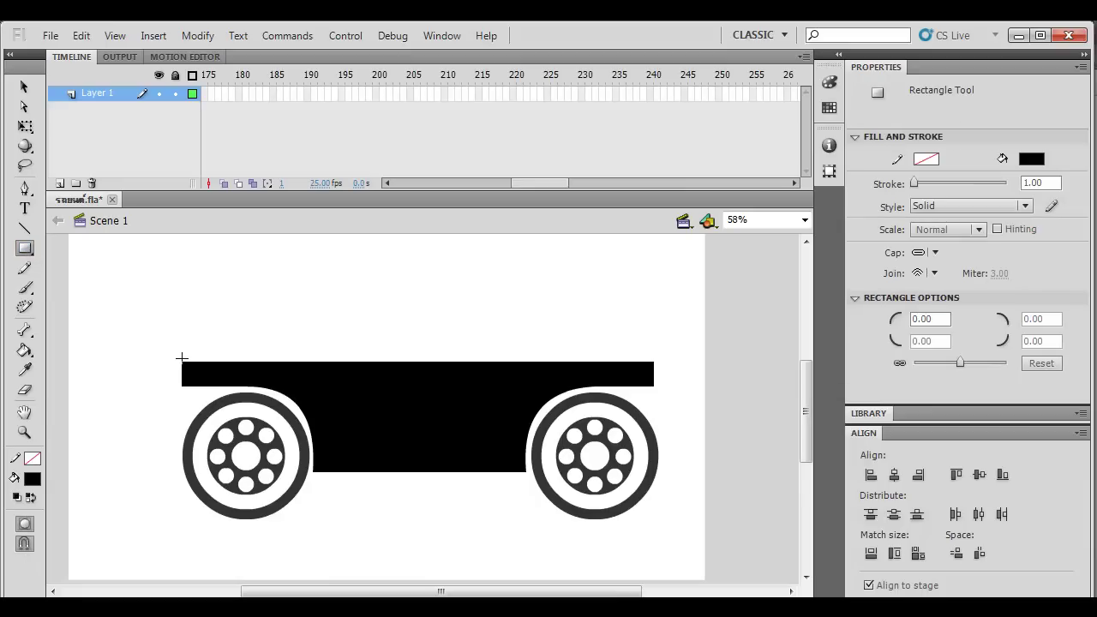
mouse_move(182, 363)
left_mouse_down()
mouse_move(149, 499)
mouse_move(149, 476)
left_mouse_up()
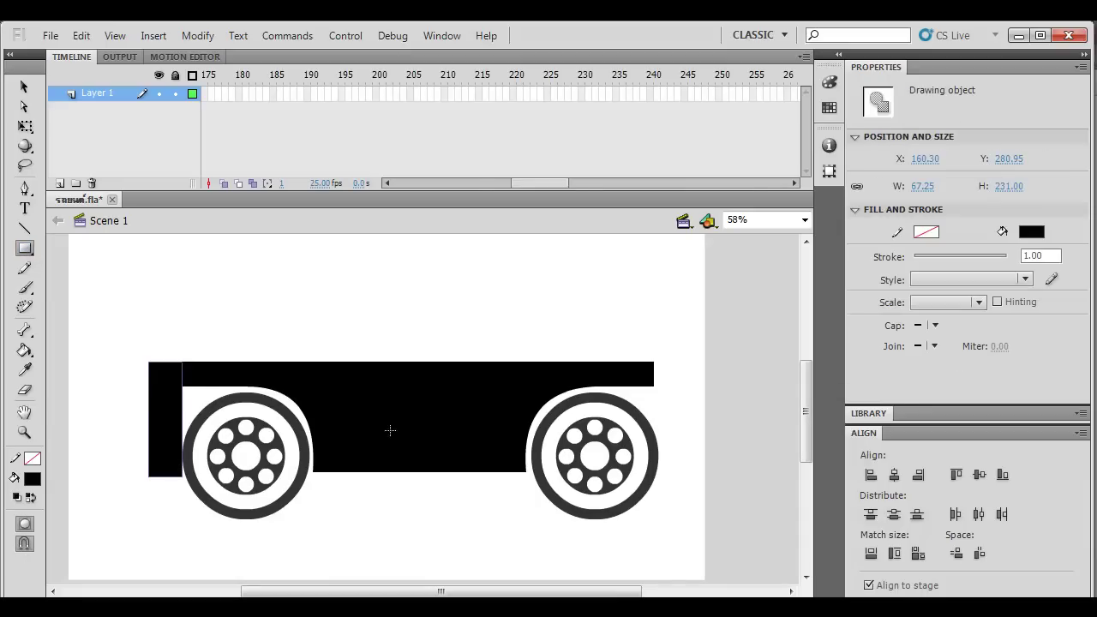
left_click_drag(679, 363, 643, 472)
left_click_drag(643, 471, 642, 472)
Step: Select the two end rectangles and break them apart to merge them with the car body
key("v")
left_click(665, 537)
left_click(661, 421)
left_click(153, 394, "shift")
key("ctrl+b")
left_click(301, 510)
Step: Pull the body's upper right corner up into a point and curve the outer side of the right wheel arch
left_click(200, 363)
left_click(245, 325)
left_click_drag(675, 350, 682, 343)
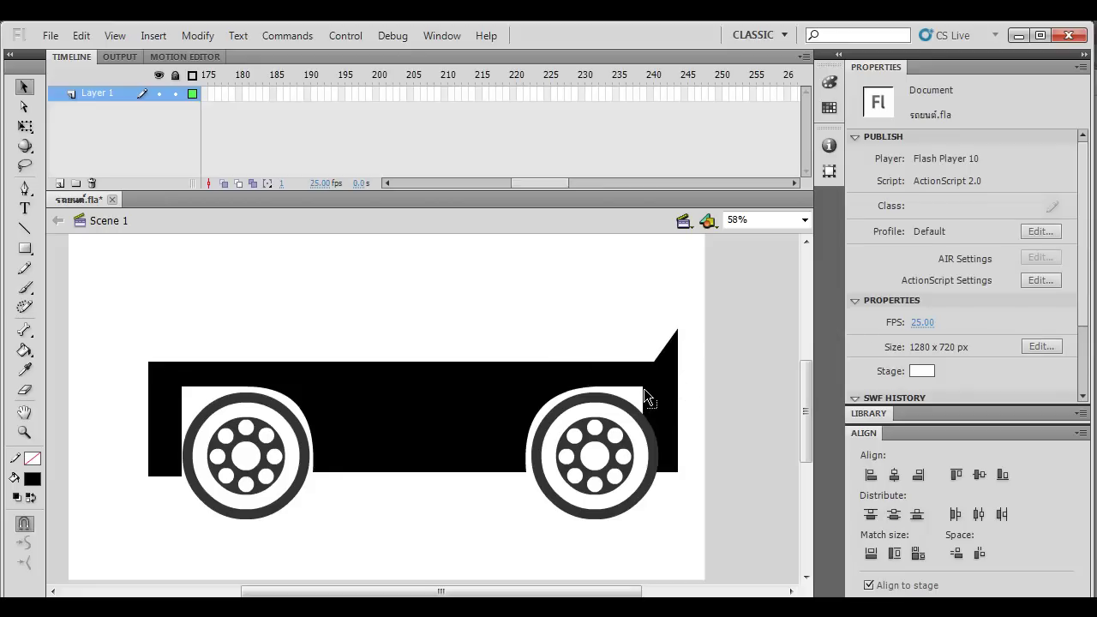
left_click_drag(643, 388, 654, 366)
left_click(668, 467)
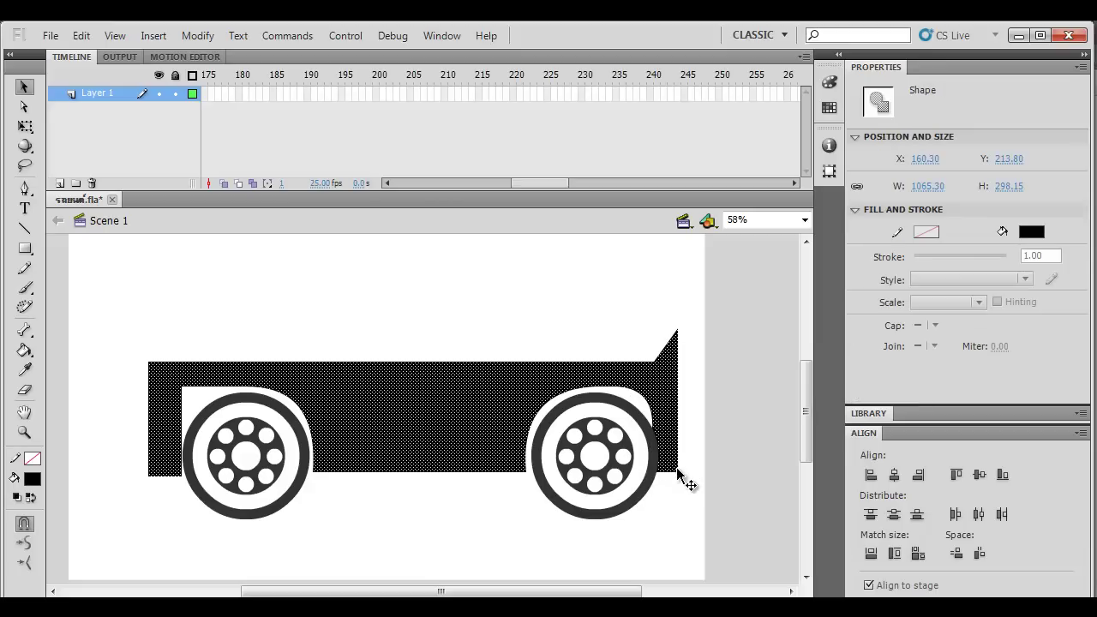
key("q")
left_click_drag(673, 476, 689, 477)
key("ctrl+z")
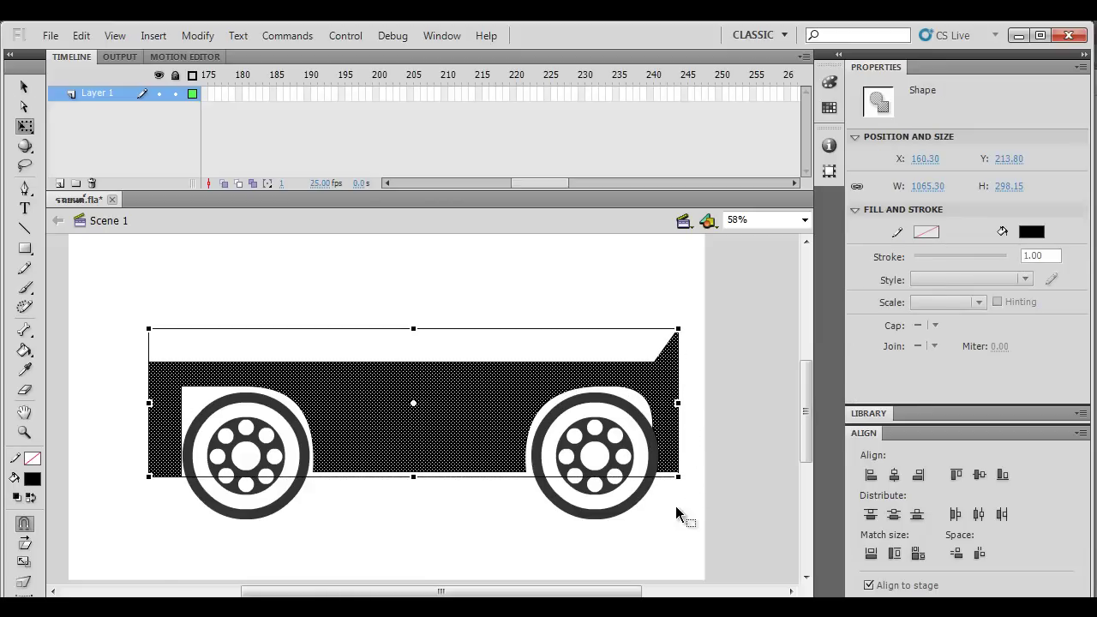
left_click(677, 511)
Step: Select both wheels and distribute them to separate layers
left_click_drag(650, 443, 643, 441)
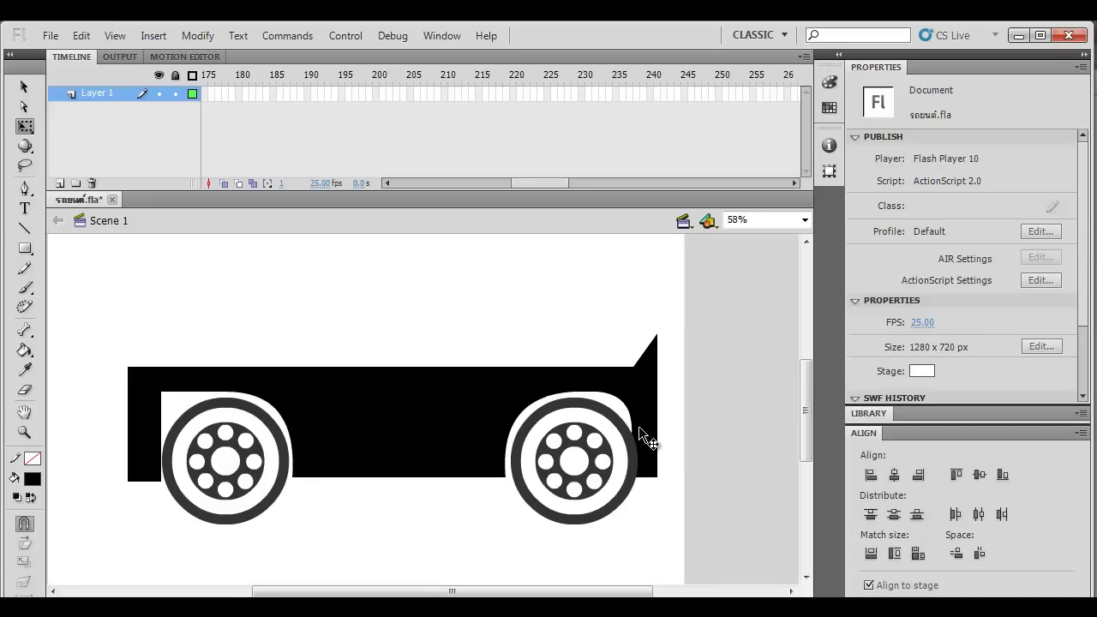
left_click(562, 430)
left_click(249, 457, "shift")
right_click(246, 450)
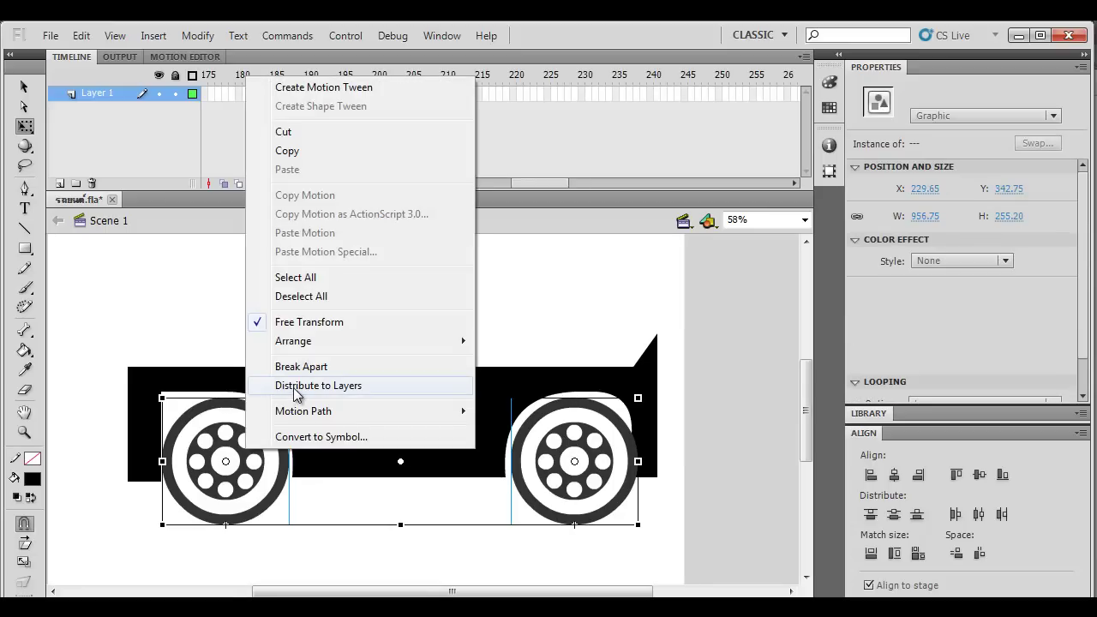
left_click(295, 388)
left_click(438, 312)
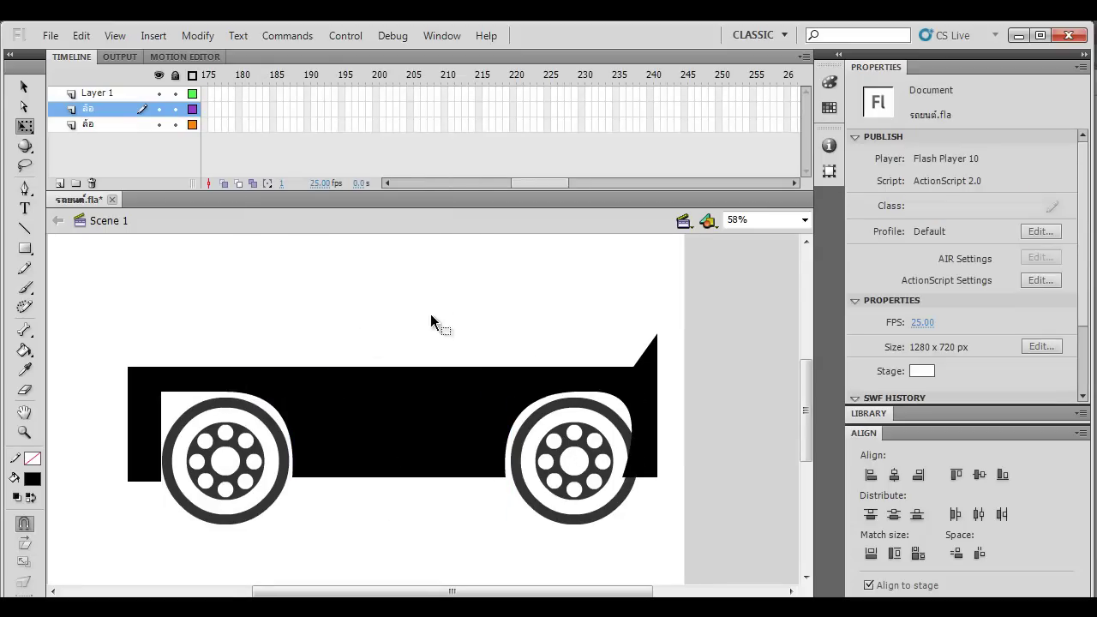
left_click(175, 109)
left_click(175, 124)
left_click_drag(536, 186, 346, 182)
left_click(175, 109)
left_click(175, 124)
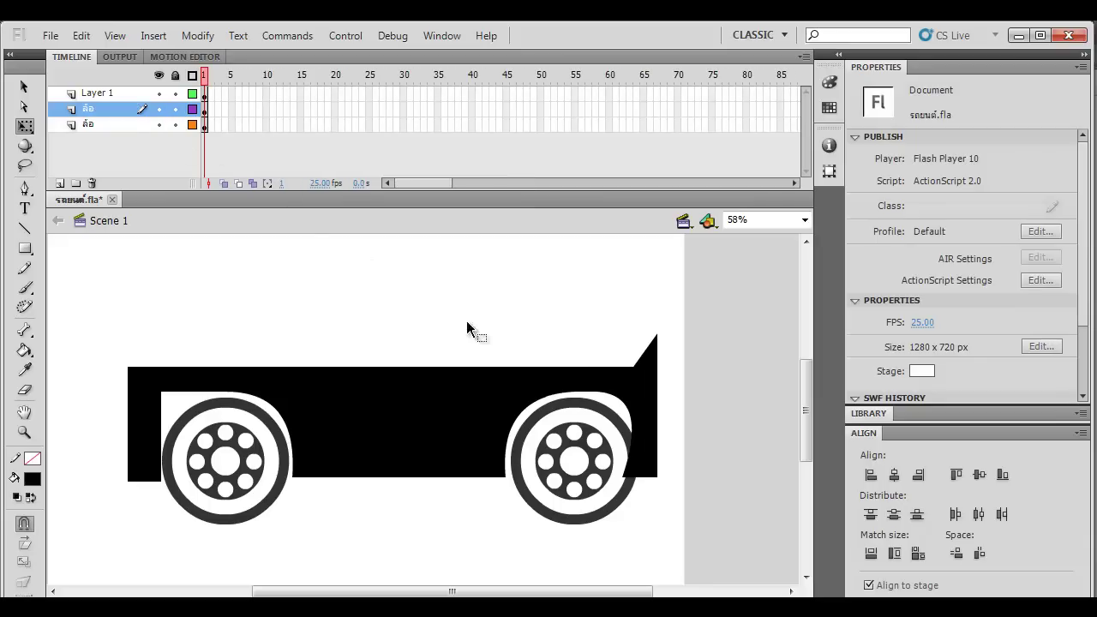
left_click(561, 421)
left_click(272, 417, "shift")
right_click(259, 459)
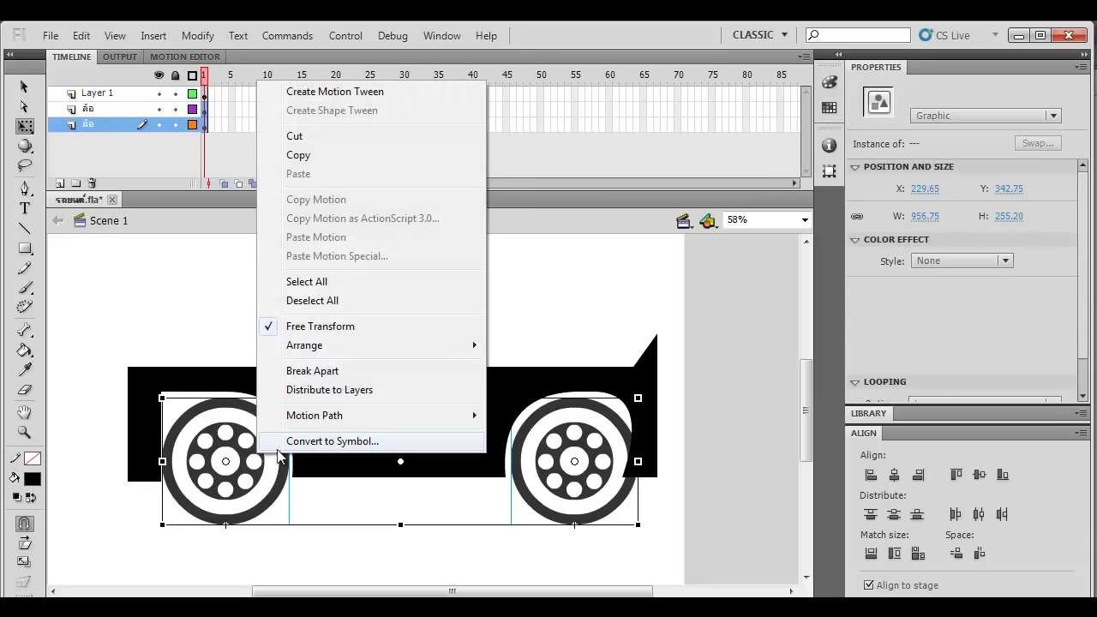
left_click(532, 326)
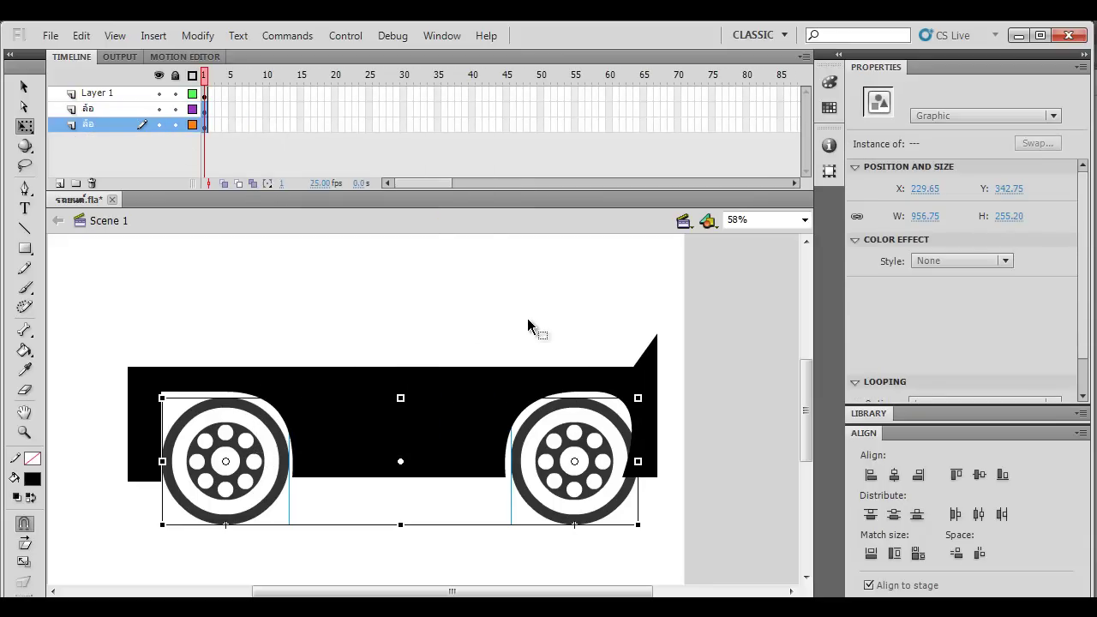
left_click(531, 326)
Step: Lock both wheel layers and reshape the body's right end, clearing the wheel, bulging the end outward and straightening the sloping top edge
left_click(174, 109)
left_click(175, 124)
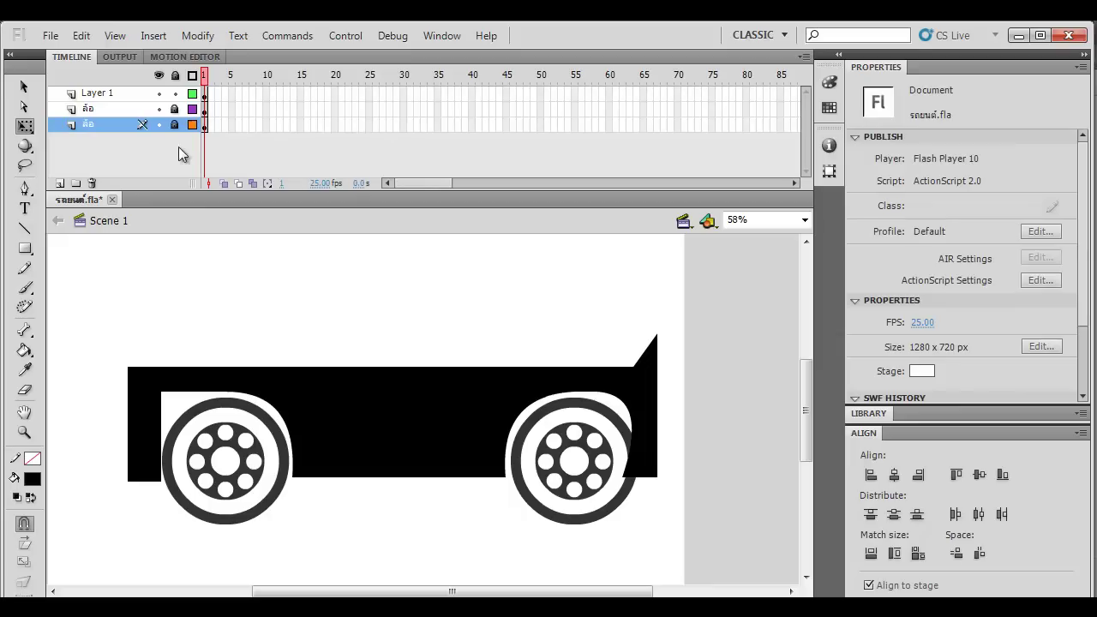
left_click(624, 472)
left_click(663, 501)
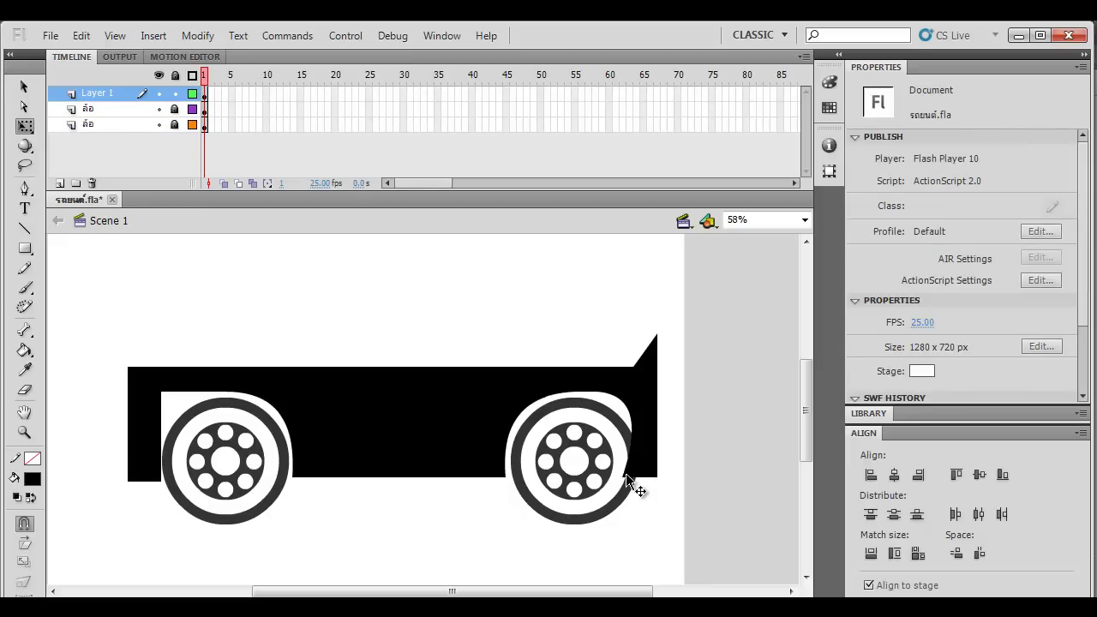
left_click_drag(622, 475, 698, 477)
left_click_drag(634, 362, 657, 335)
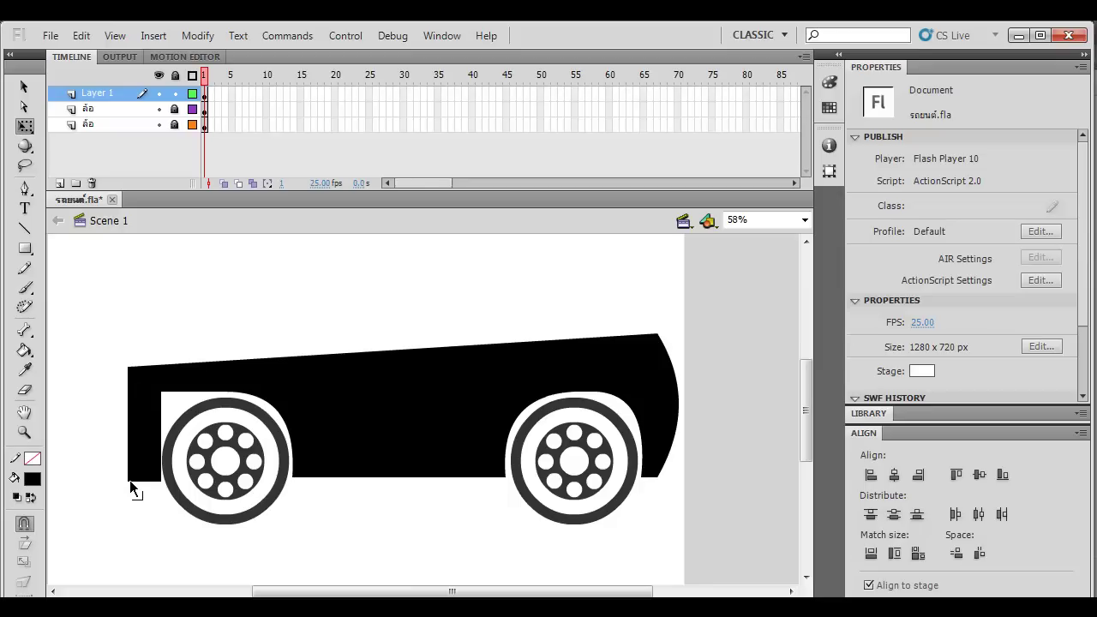
Step: Slant the body's left end outward at the base and curve the left wheel arch evenly around its wheel
left_click_drag(130, 480, 92, 481)
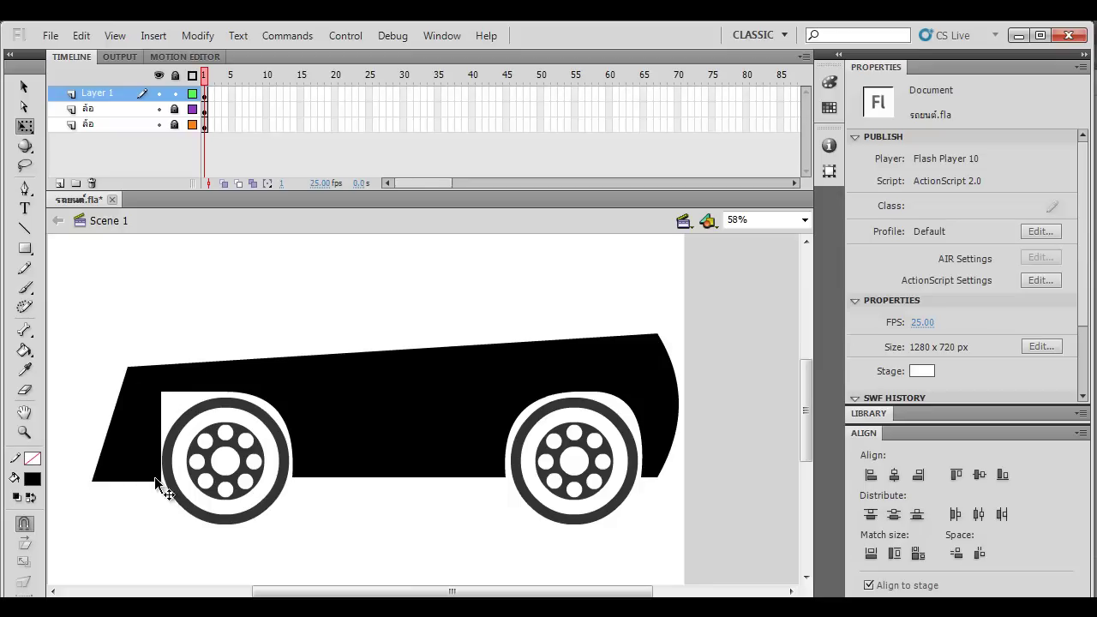
left_click_drag(161, 480, 120, 480)
left_click_drag(137, 420, 136, 421)
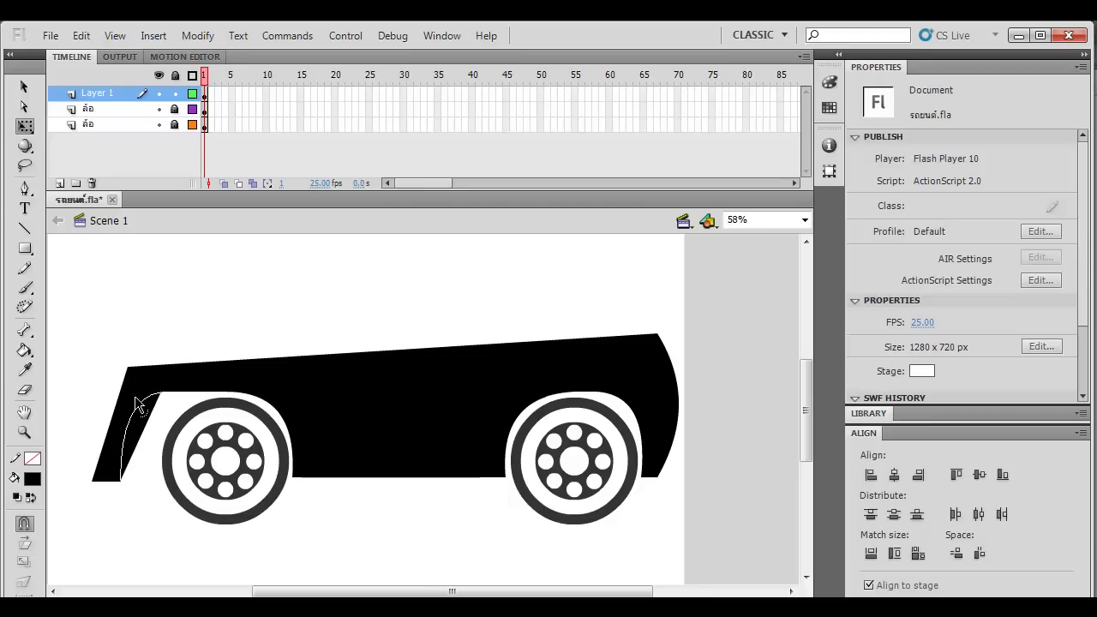
left_click_drag(125, 487, 151, 469)
left_click_drag(160, 392, 225, 394)
left_click_drag(152, 416, 166, 413)
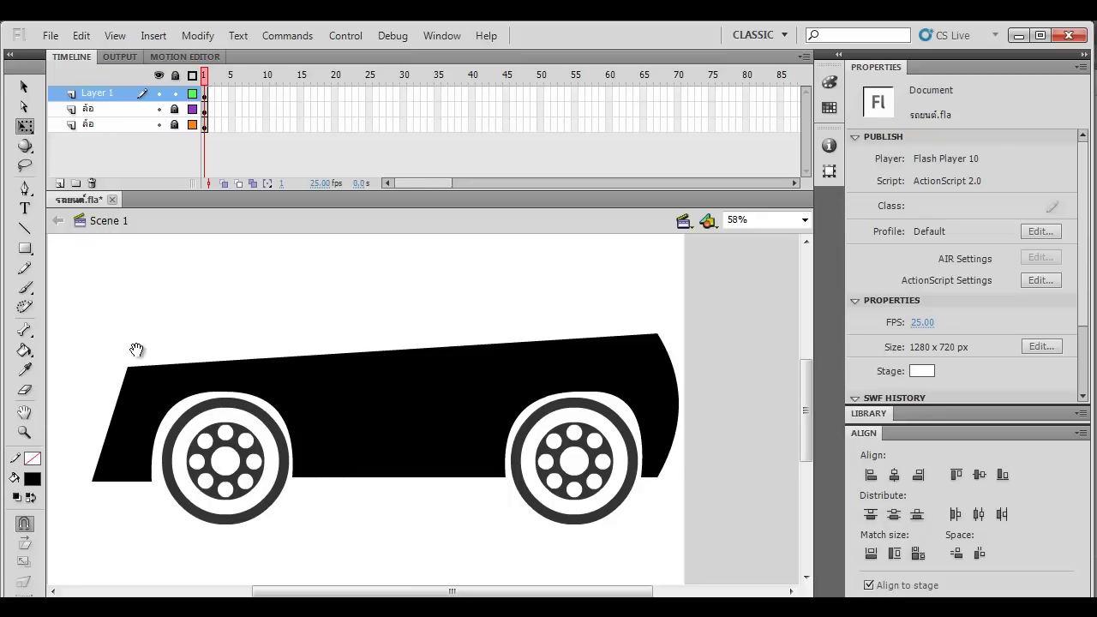
Step: Bend the slanted left edge of the body outward into a rounded nose at its lower corner
left_click_drag(137, 351, 197, 334)
left_click_drag(169, 405, 132, 442)
left_click_drag(214, 479, 194, 500)
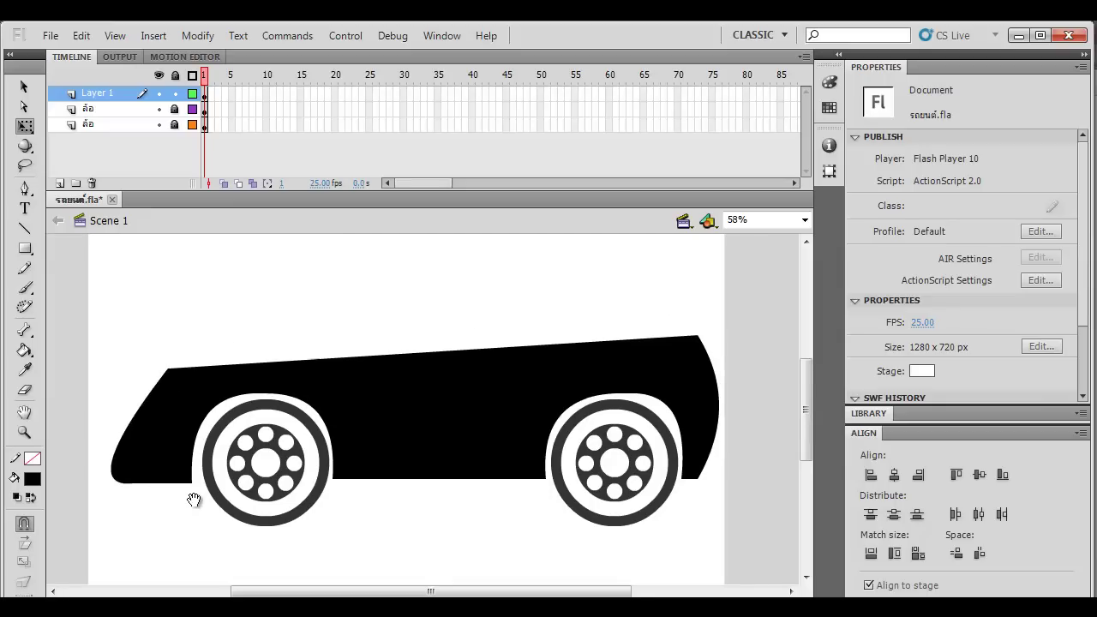
Step: Pull the body's upper-left corner inward and slightly down, then recolor the body's fill to light blue #8FADCB
left_click_drag(166, 370, 199, 385)
left_click(434, 426)
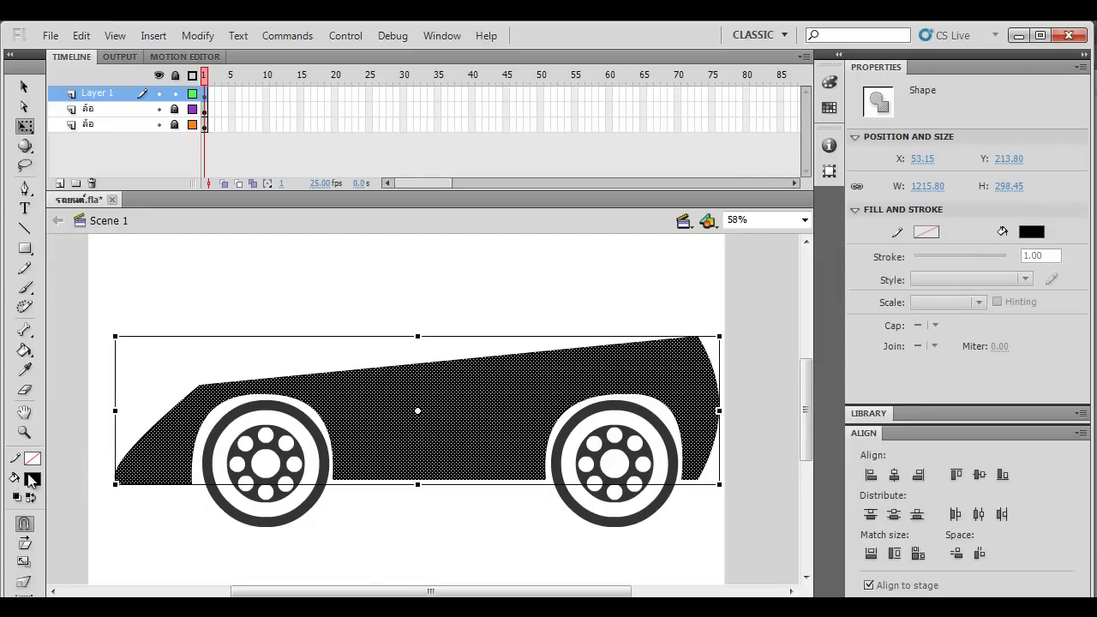
left_click(32, 480)
left_click(290, 286)
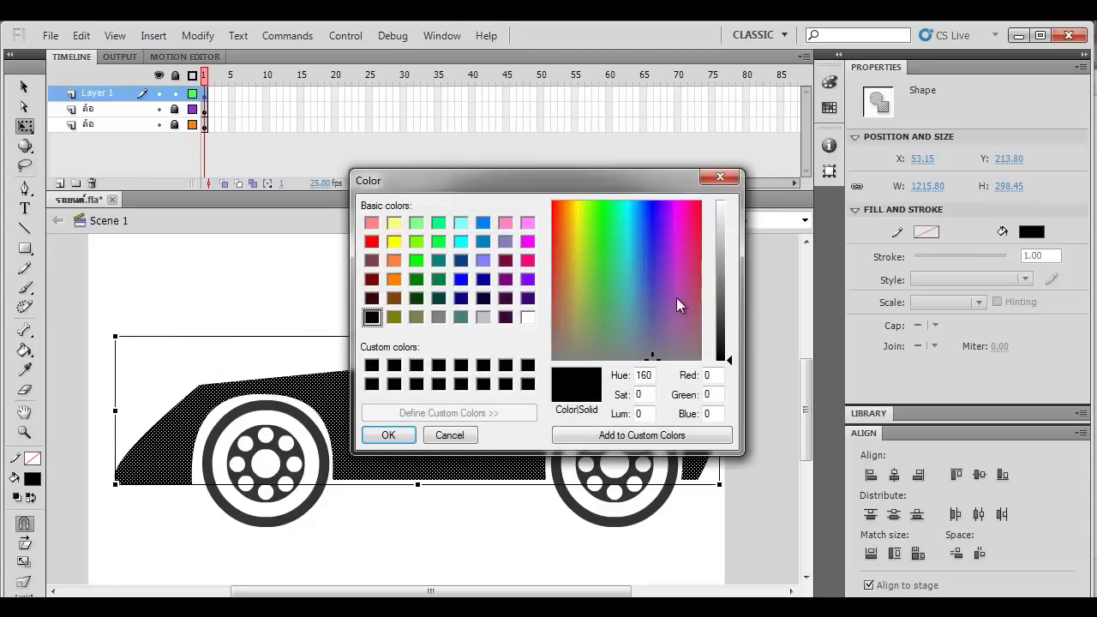
mouse_move(638, 299)
left_mouse_down()
mouse_move(644, 289)
mouse_move(639, 303)
left_mouse_up()
mouse_move(716, 274)
left_mouse_down()
mouse_move(725, 253)
mouse_move(713, 258)
left_mouse_up()
left_click(403, 435)
left_click(440, 534)
mouse_move(498, 541)
left_mouse_down()
mouse_move(424, 529)
mouse_move(498, 519)
left_mouse_up()
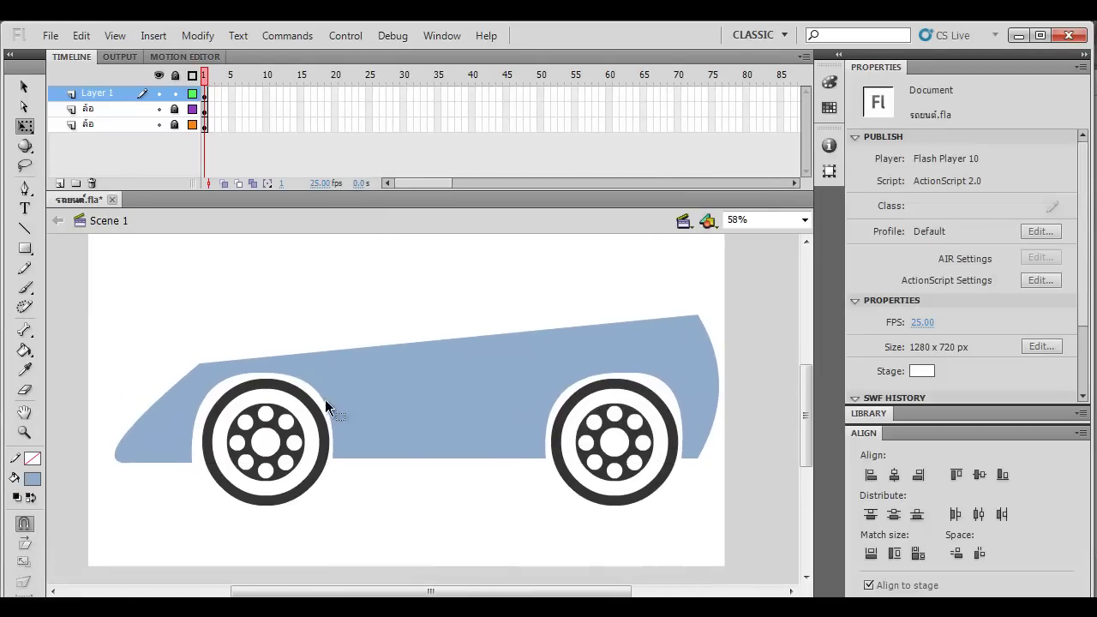
Step: Group the blue body shape
left_click_drag(236, 375, 243, 380)
mouse_move(415, 514)
left_mouse_down()
mouse_move(400, 519)
mouse_move(406, 509)
left_mouse_up()
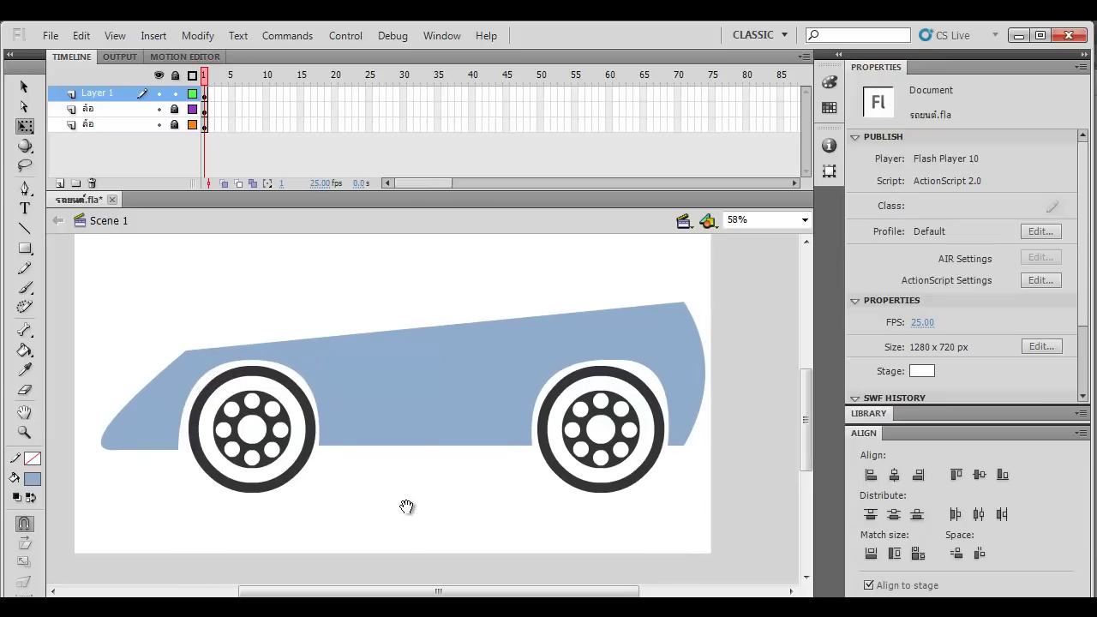
left_click(405, 428)
key("ctrl+g")
left_click(372, 467)
Step: Draw a backing rectangle about 1060 x 224 px over the wheel arches and fit its corners and top edge within the body outline
left_click(25, 249)
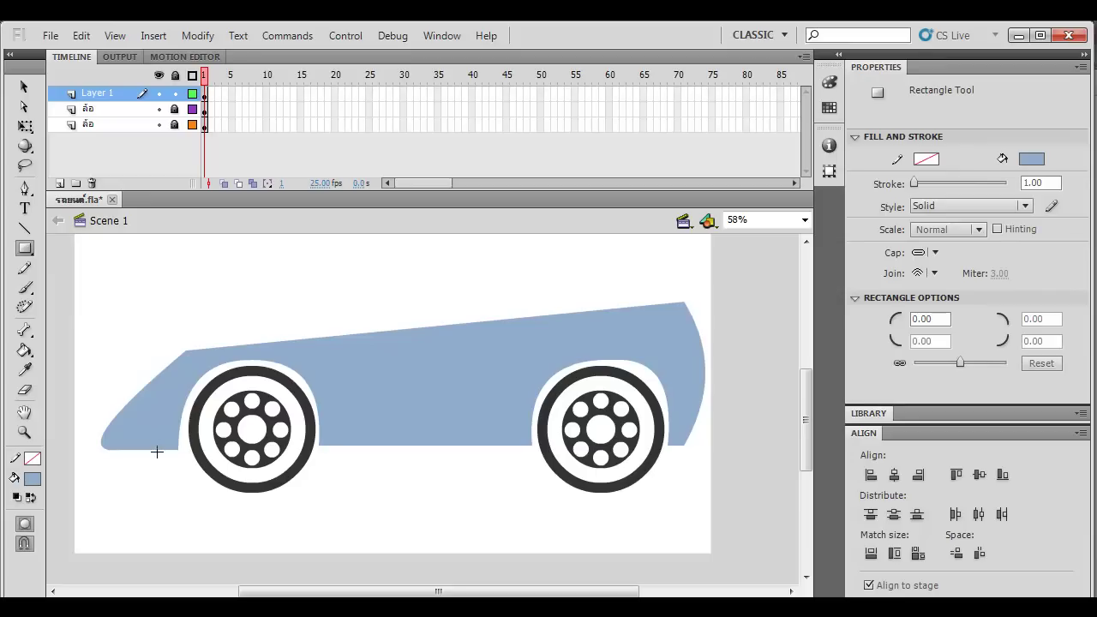
left_click_drag(156, 448, 677, 341)
key("v")
left_click(677, 455)
left_click_drag(676, 445, 684, 445)
left_click_drag(156, 345, 186, 350)
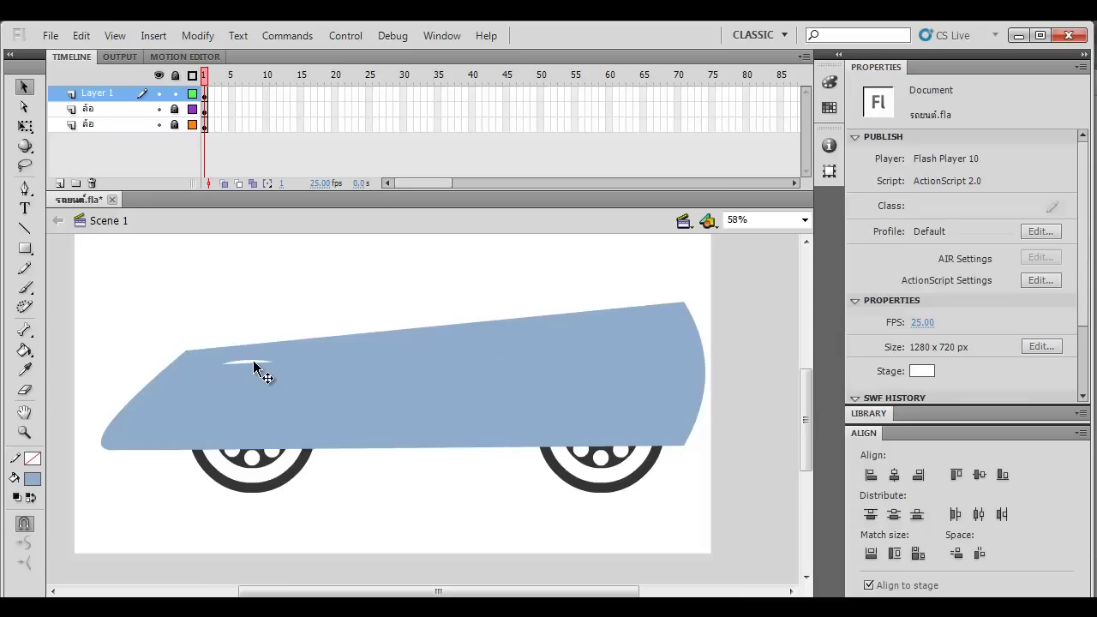
mouse_move(253, 362)
left_mouse_down()
mouse_move(253, 340)
mouse_move(252, 360)
left_mouse_up()
Step: Recolor the backing rectangle to a slightly darker blue, RGB 125, 160, 196
left_click(252, 367)
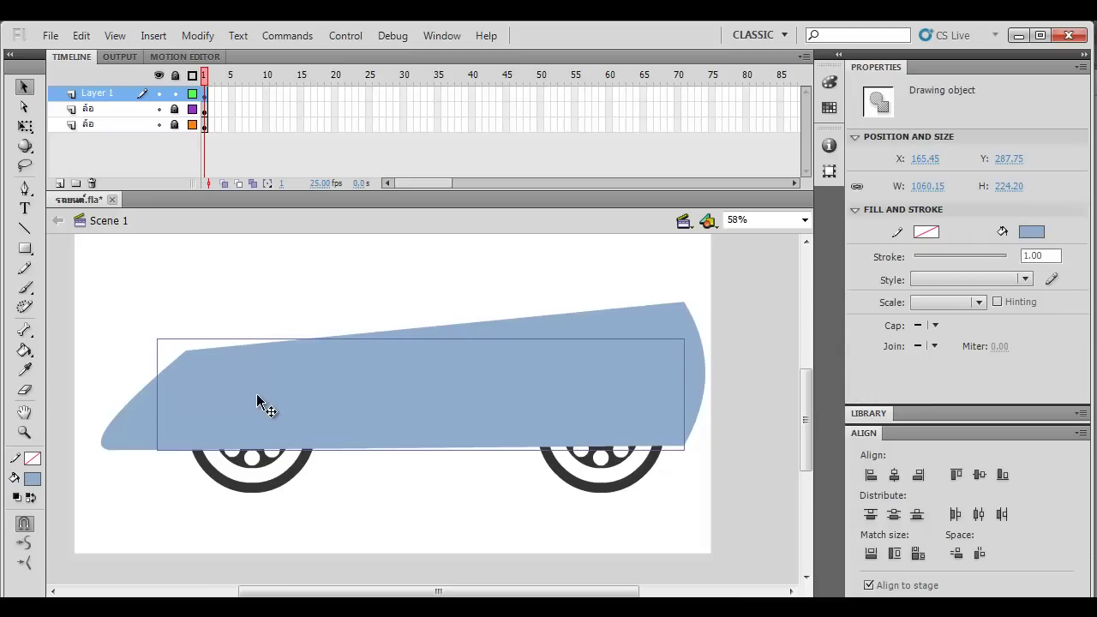
left_click(31, 483)
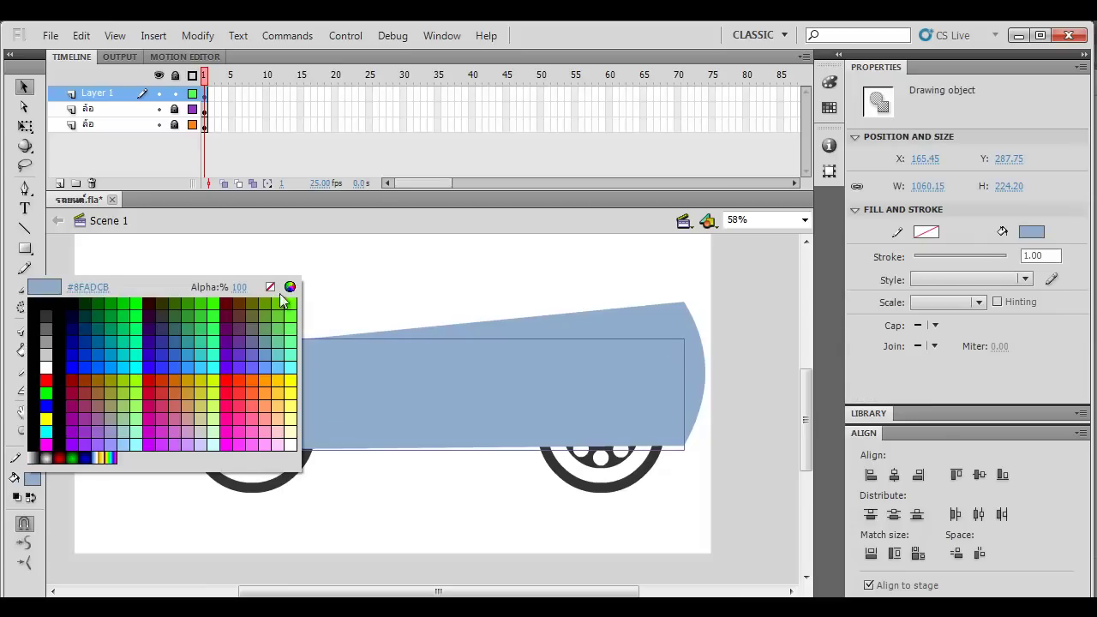
left_click(285, 290)
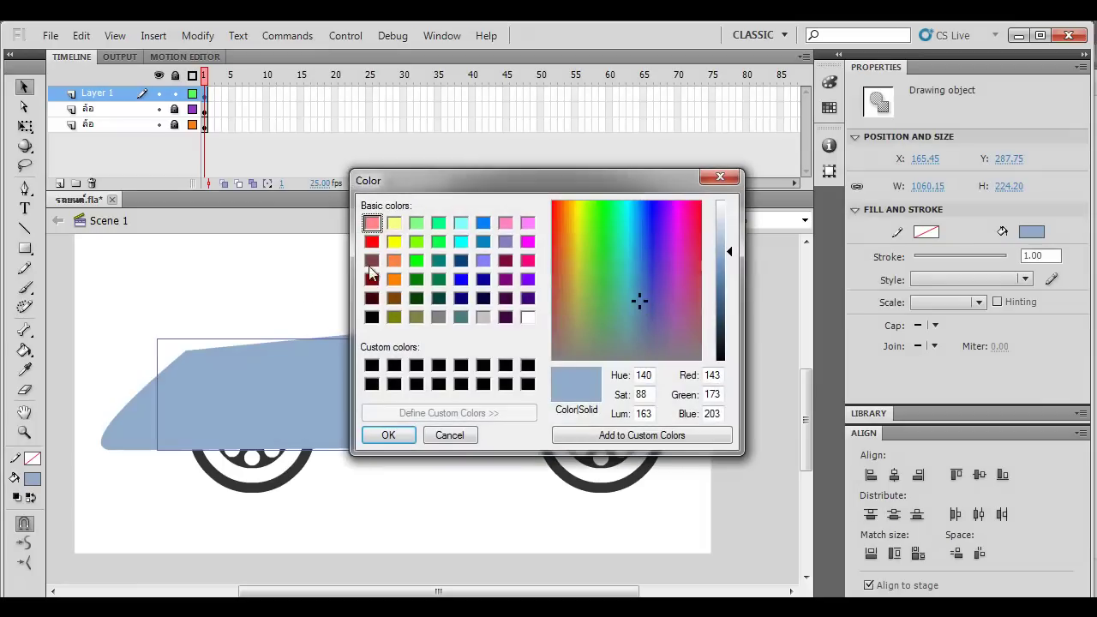
left_click(732, 260)
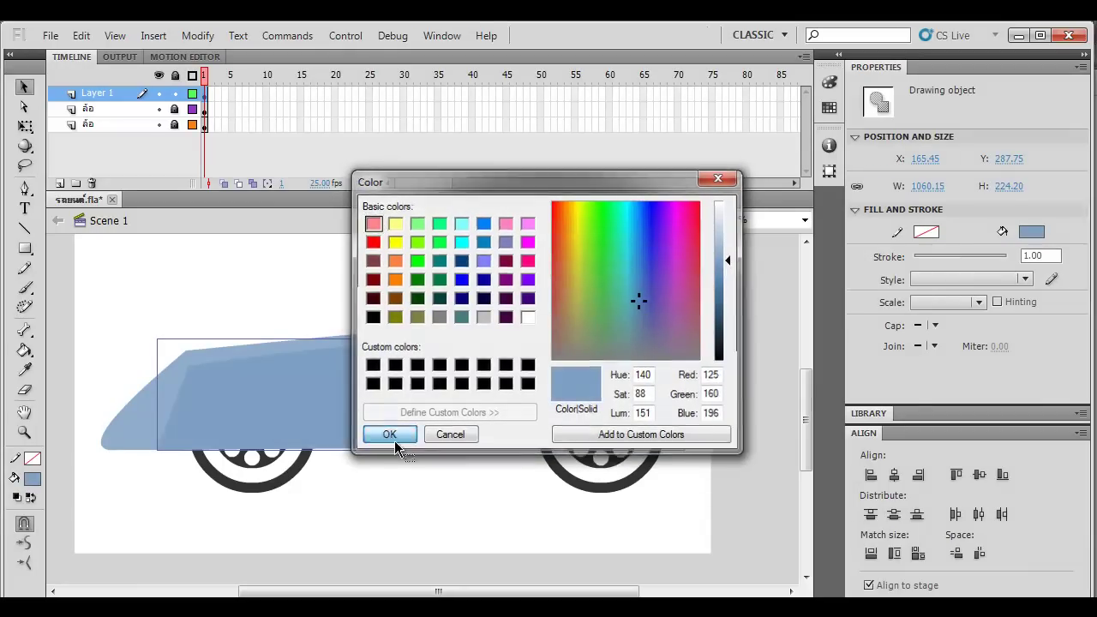
left_click(388, 435)
left_click(406, 397)
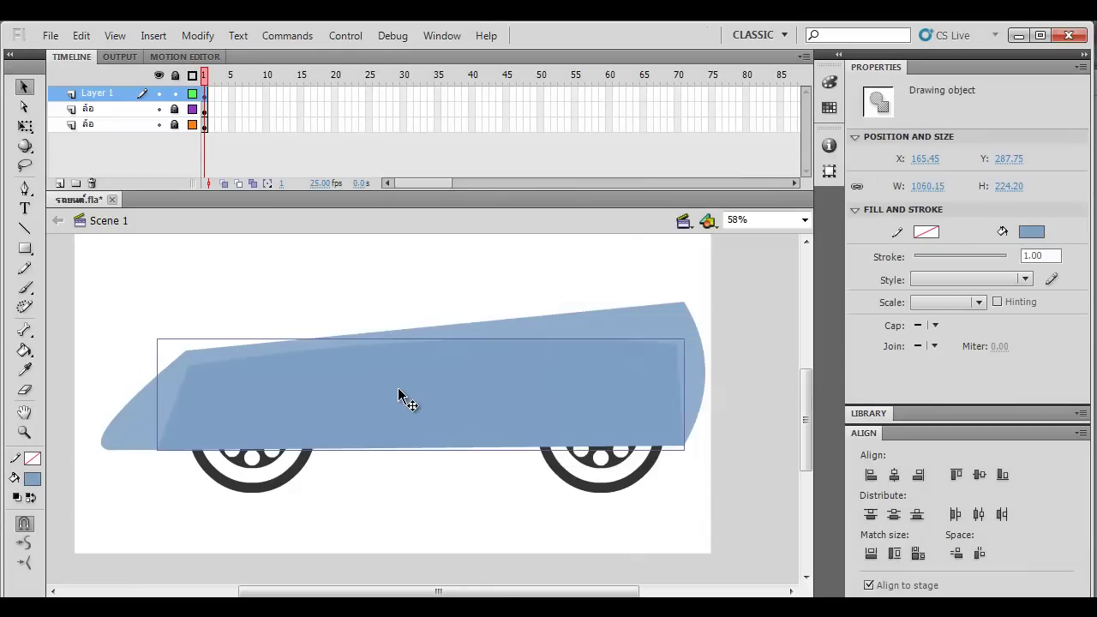
Step: Distribute the backing shape to its own layer and move that layer beneath both wheel layers
right_click(399, 396)
left_click(511, 538)
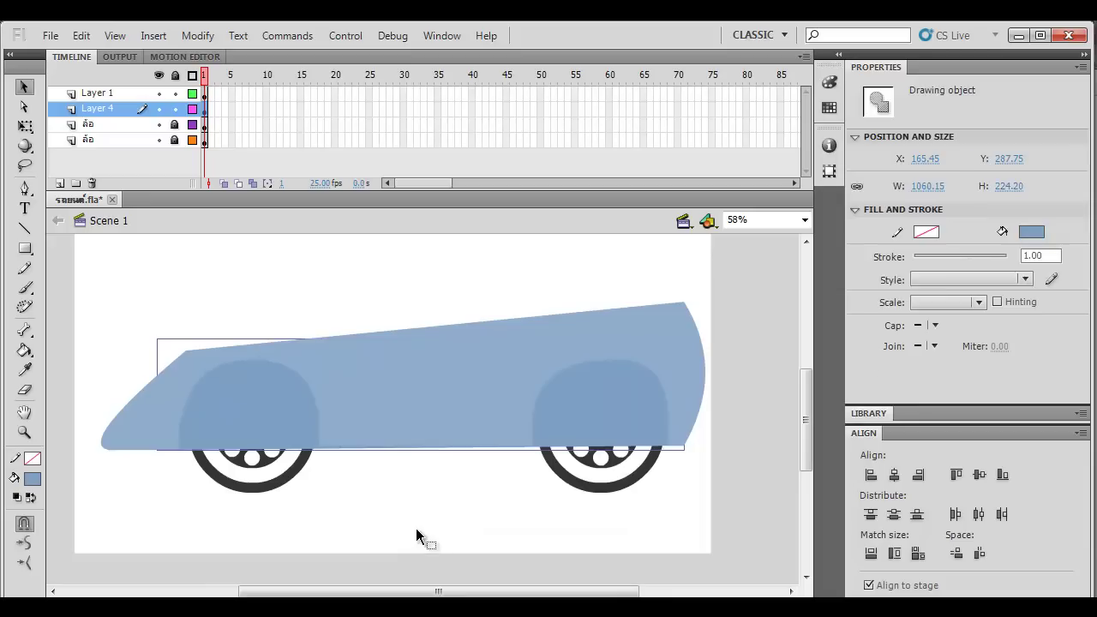
left_click(416, 534)
left_click_drag(125, 123, 122, 147)
left_click_drag(331, 264, 308, 334)
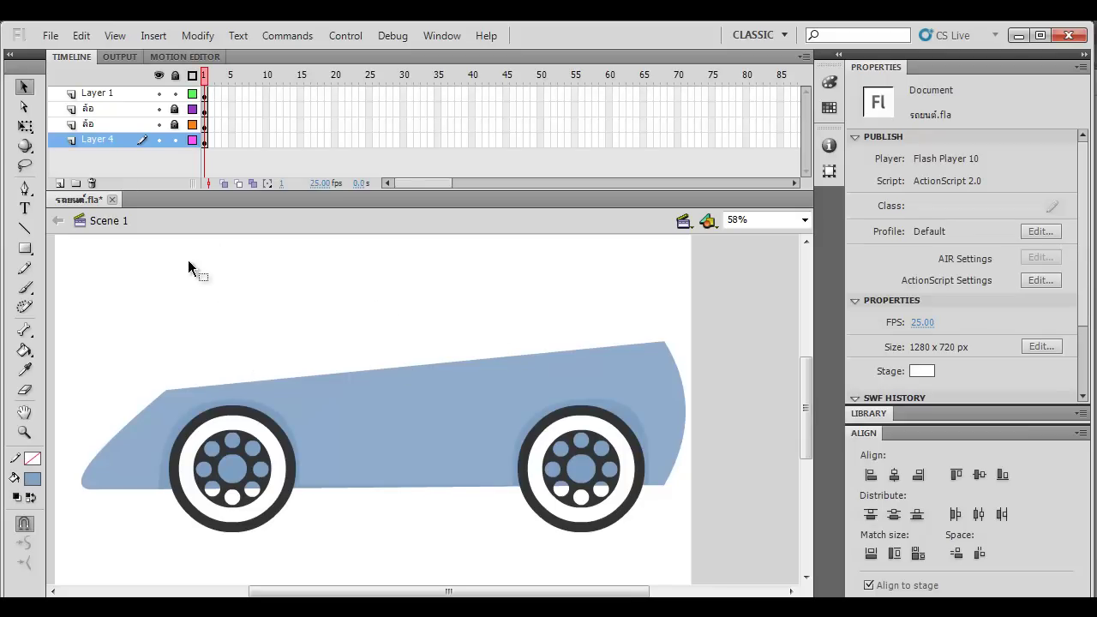
Step: Add a new layer directly above the wheel layers and draw a blue cabin ellipse about 867 x 329 px over the body
left_click(138, 112)
left_click(59, 183)
left_click(24, 248)
left_click(77, 268)
mouse_move(597, 317)
left_mouse_down()
mouse_move(264, 461)
mouse_move(165, 480)
left_mouse_up()
key("v")
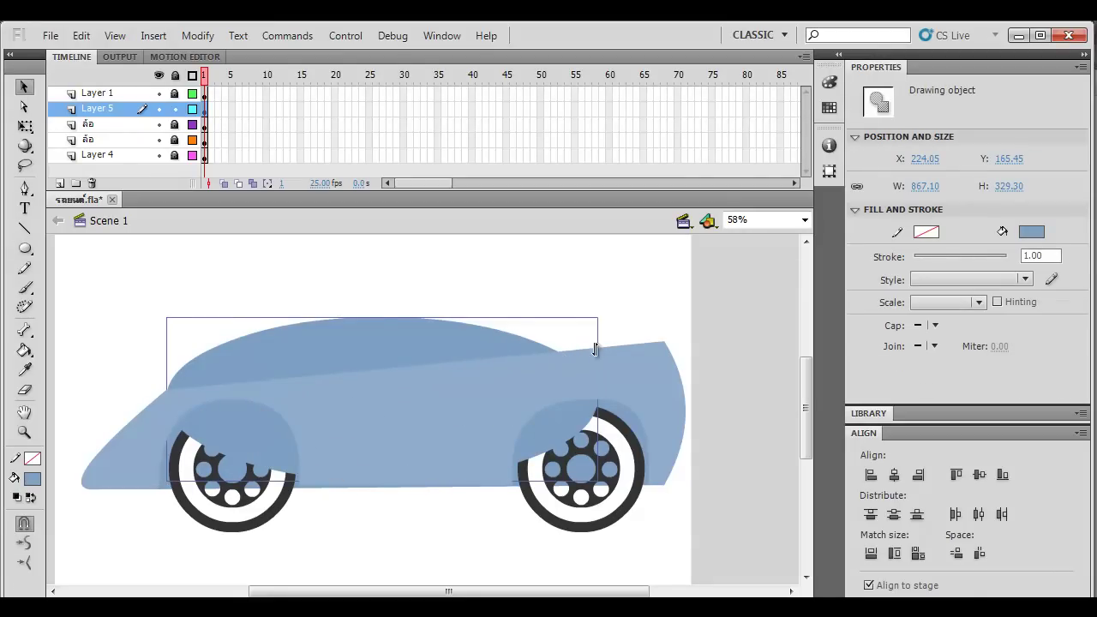
Step: Skew the cabin ellipse upward at its right end to follow the body's slope and break it apart into a shape
key("q")
mouse_move(596, 367)
left_mouse_down()
mouse_move(595, 308)
mouse_move(596, 325)
left_mouse_up()
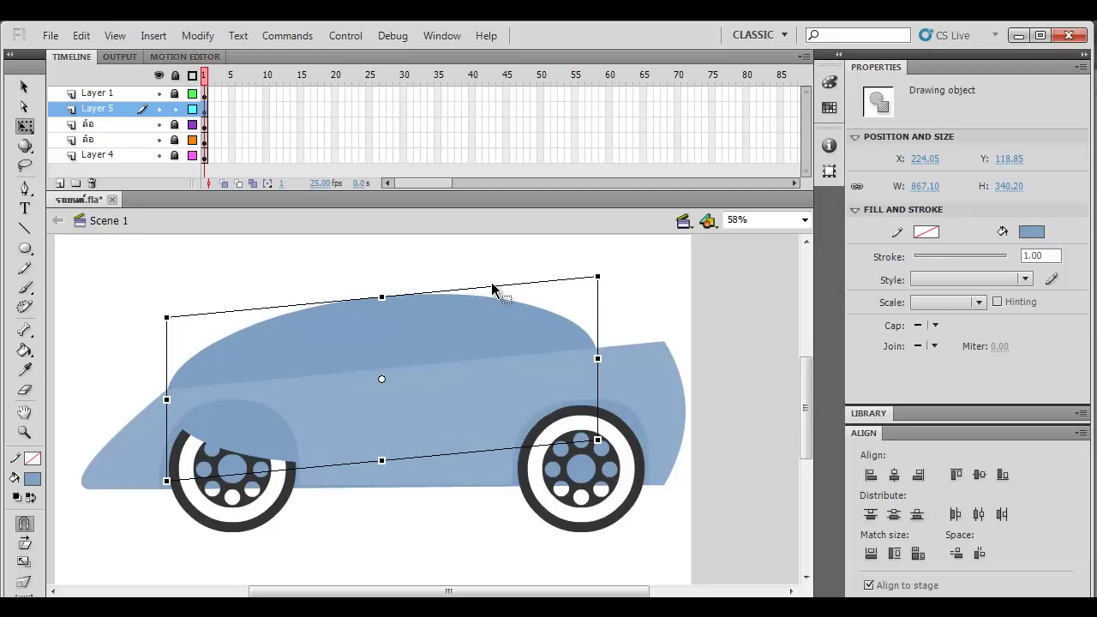
key("ctrl+b")
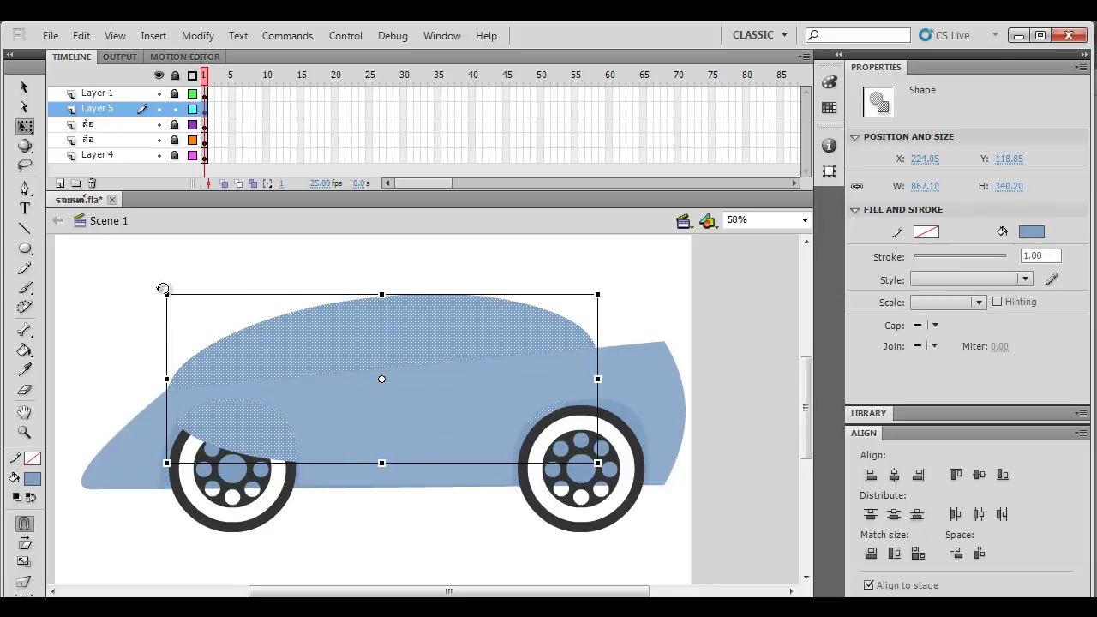
Step: Move the cabin layer below all other layers and stretch the cabin's rear end to the body's upper-right corner
left_click_drag(101, 110, 94, 203)
left_click(126, 307)
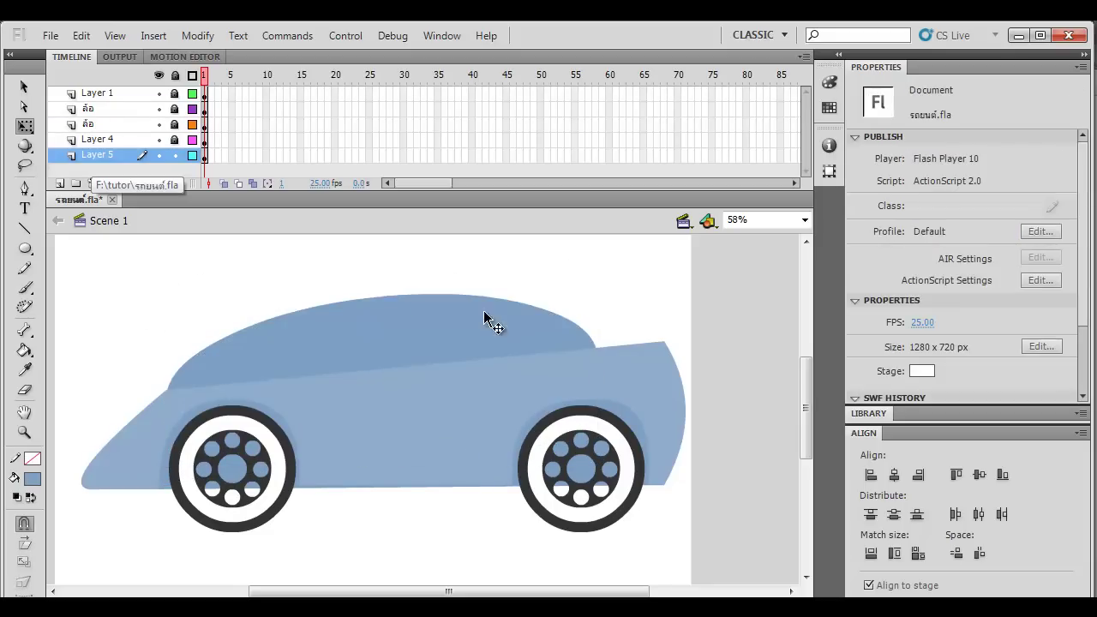
left_click_drag(176, 371, 175, 377)
left_click_drag(596, 346, 657, 353)
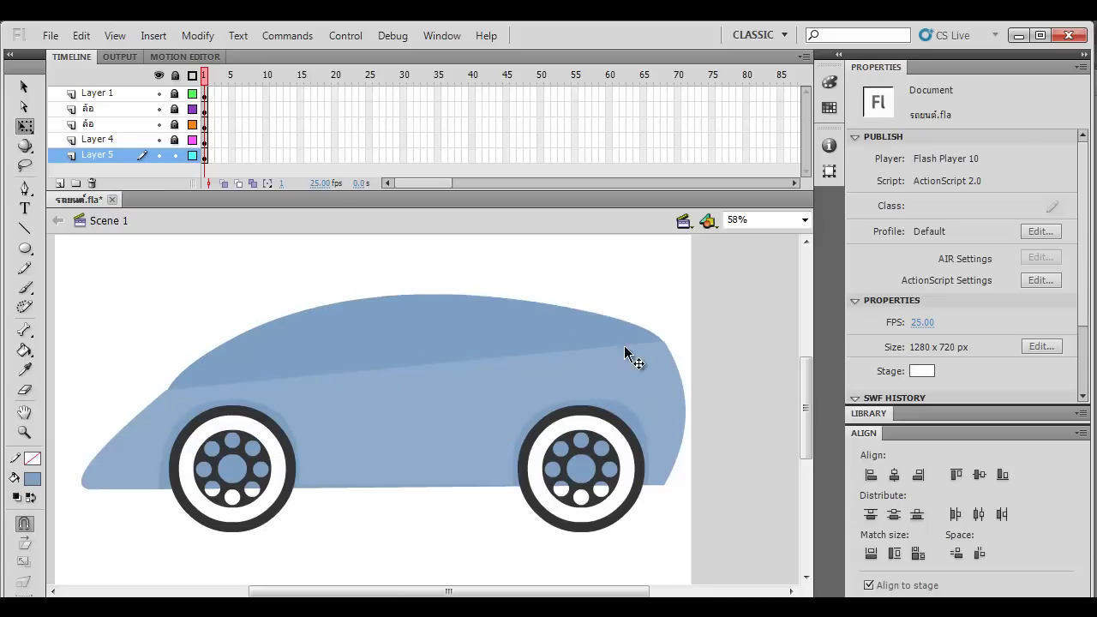
Step: Recolor the cabin shape to a lighter, more cyan blue
left_click(433, 310)
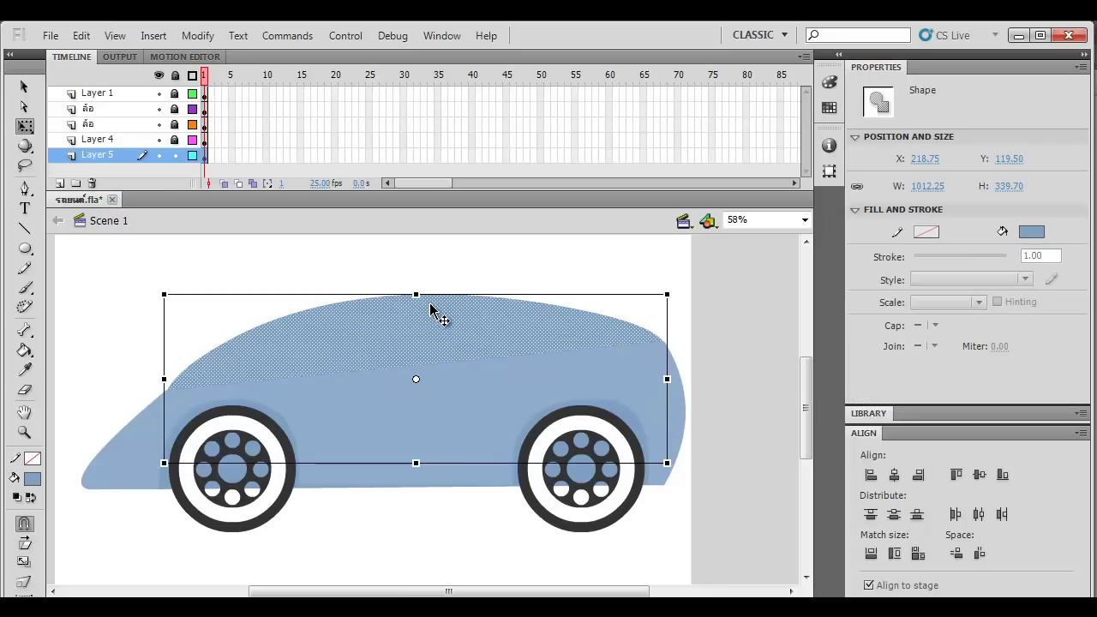
left_click(33, 478)
left_click(291, 287)
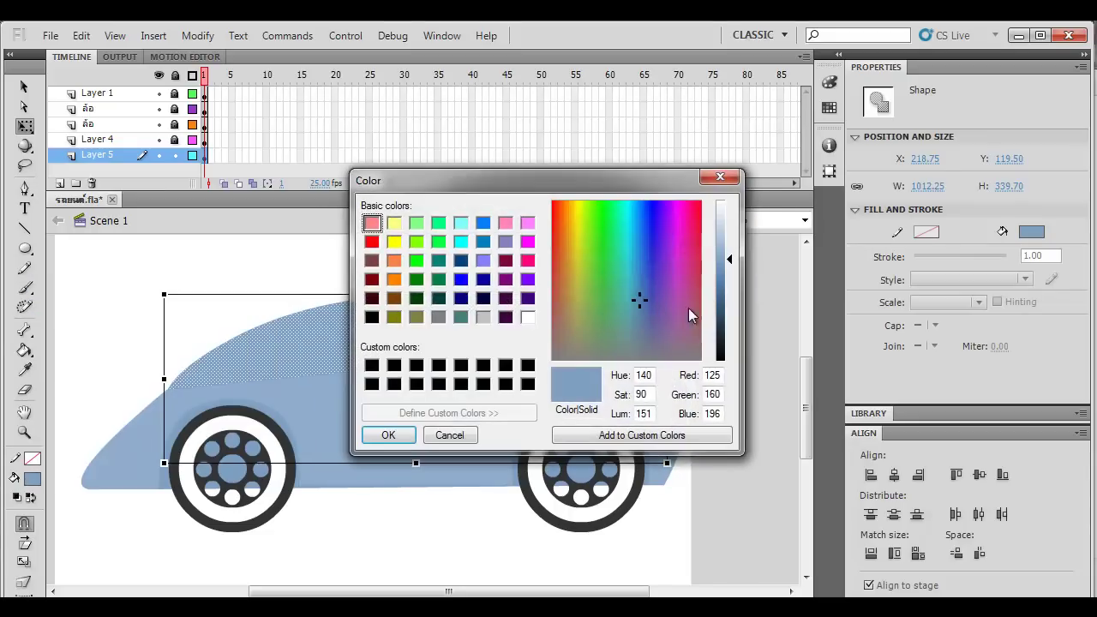
left_click_drag(727, 261, 727, 247)
left_click_drag(643, 293, 636, 294)
left_click(388, 434)
left_click(403, 546)
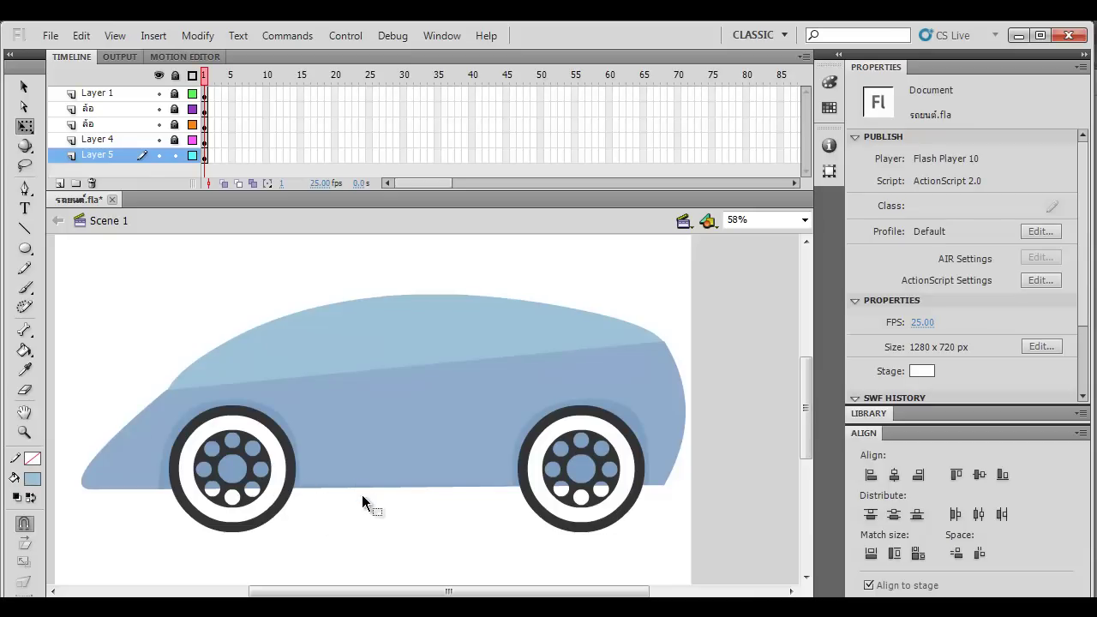
Step: Convert the cabin shape to a graphic symbol named กระจก
key("ctrl+minus")
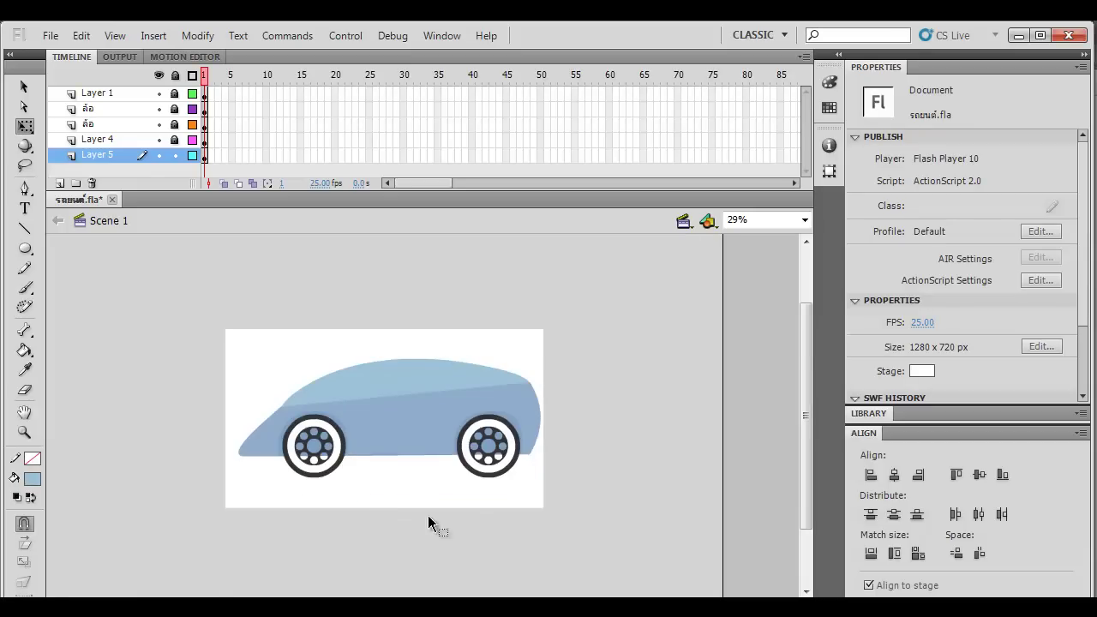
key("ctrl+equal")
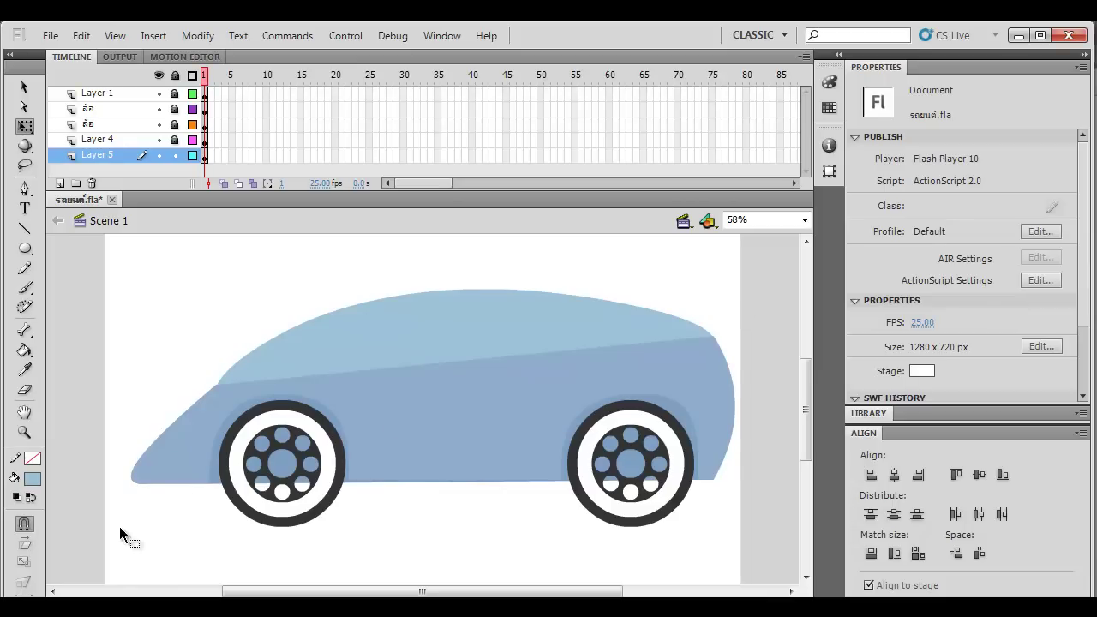
left_click_drag(119, 526, 80, 526)
left_click(781, 300)
left_click(386, 326)
key("F8")
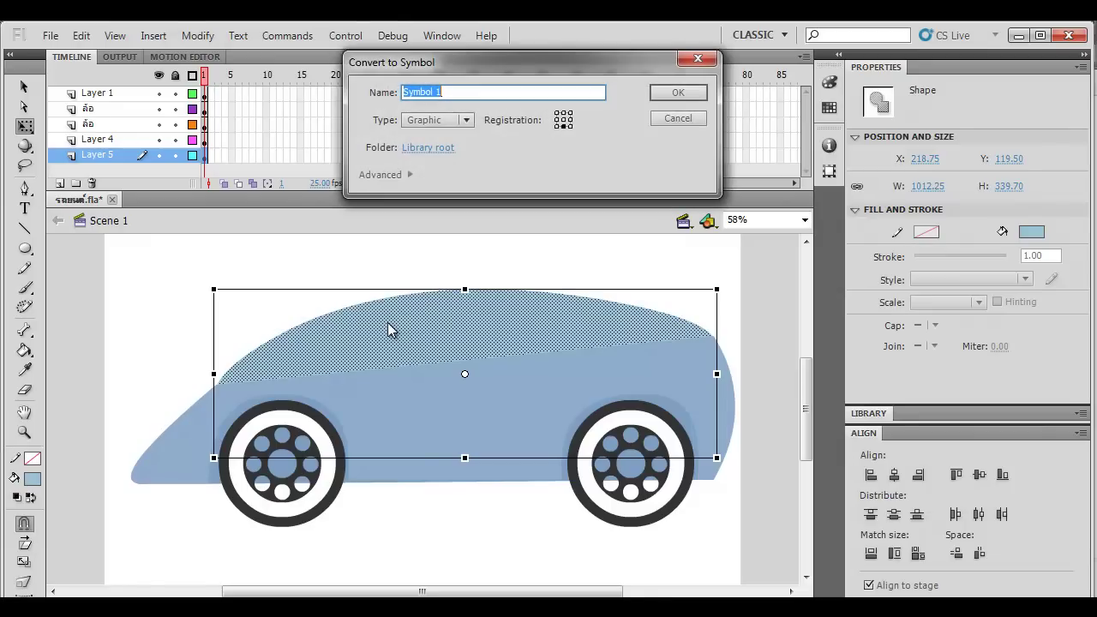
type("กร")
key("Return")
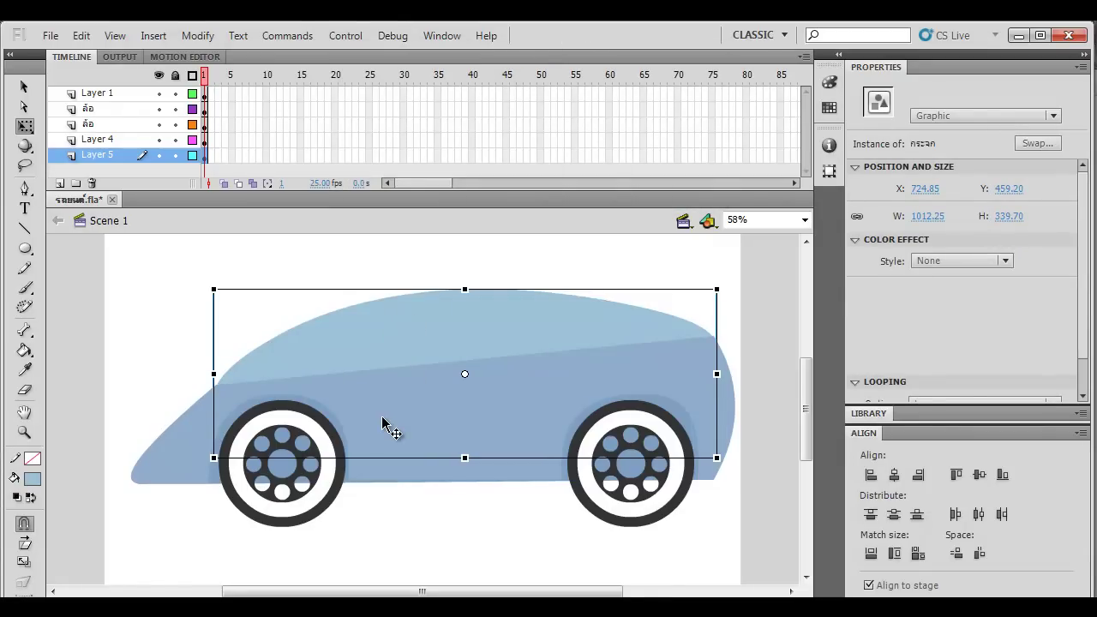
Step: Convert the grouped car body to a graphic symbol named ตัวถัง
left_click(387, 420)
key("F8")
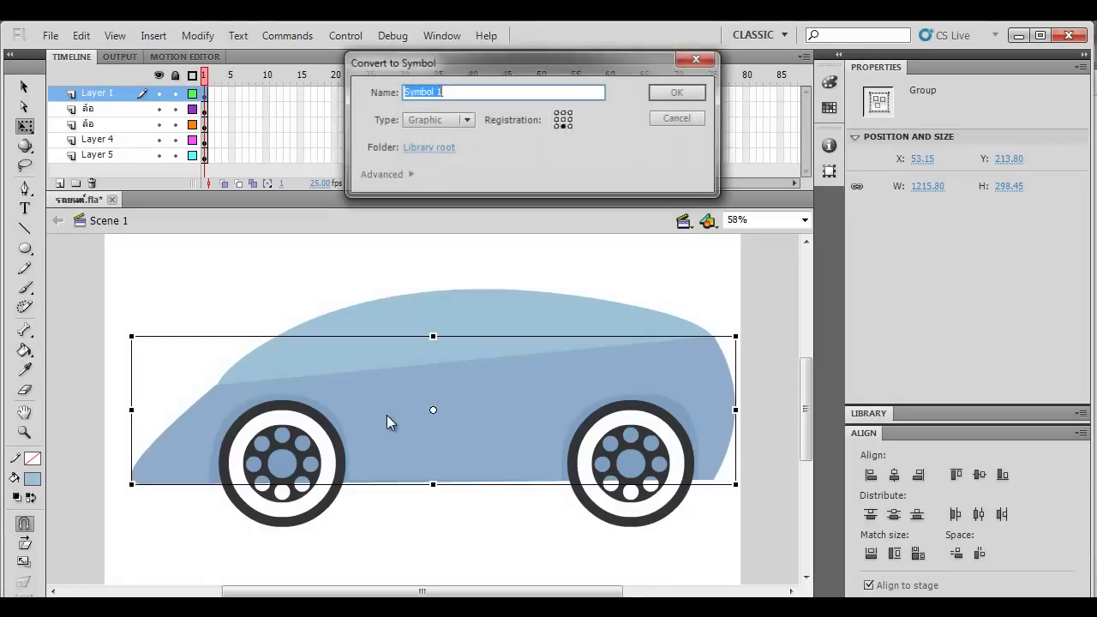
type("ตัวถัง")
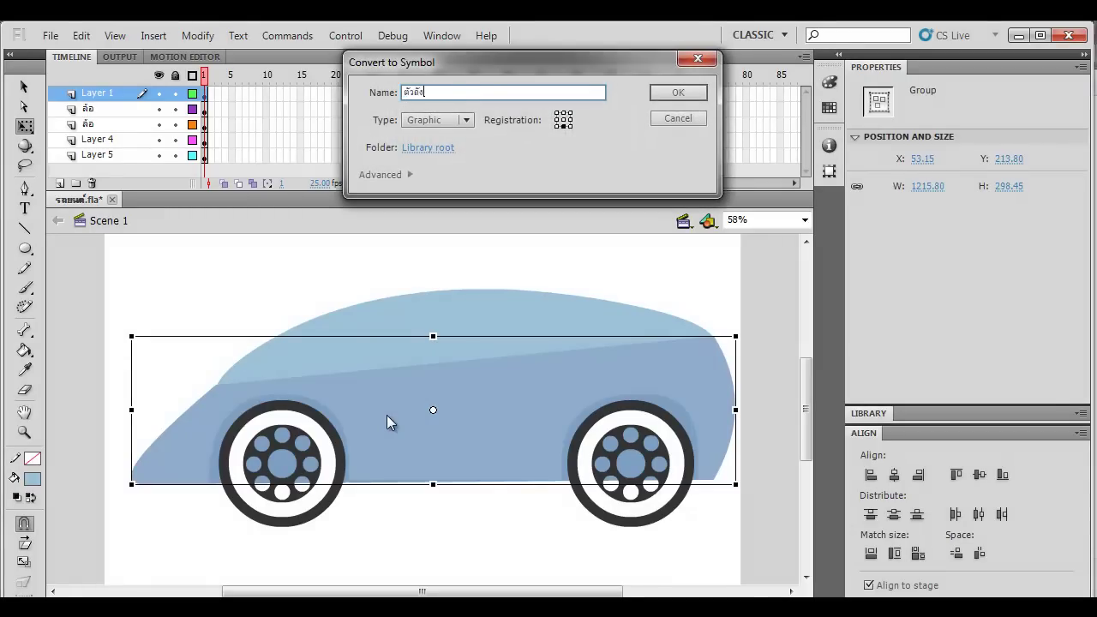
key("Return")
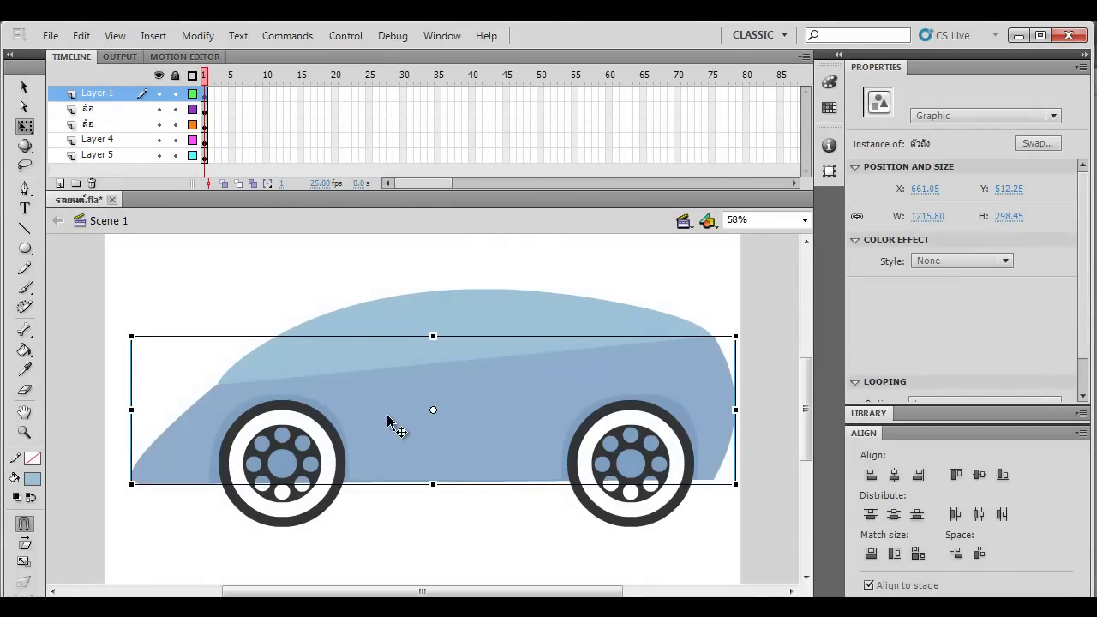
Step: Convert the darker backing shape behind the wheels to a graphic symbol named แผ่นรอง
left_click(242, 408)
key("F8")
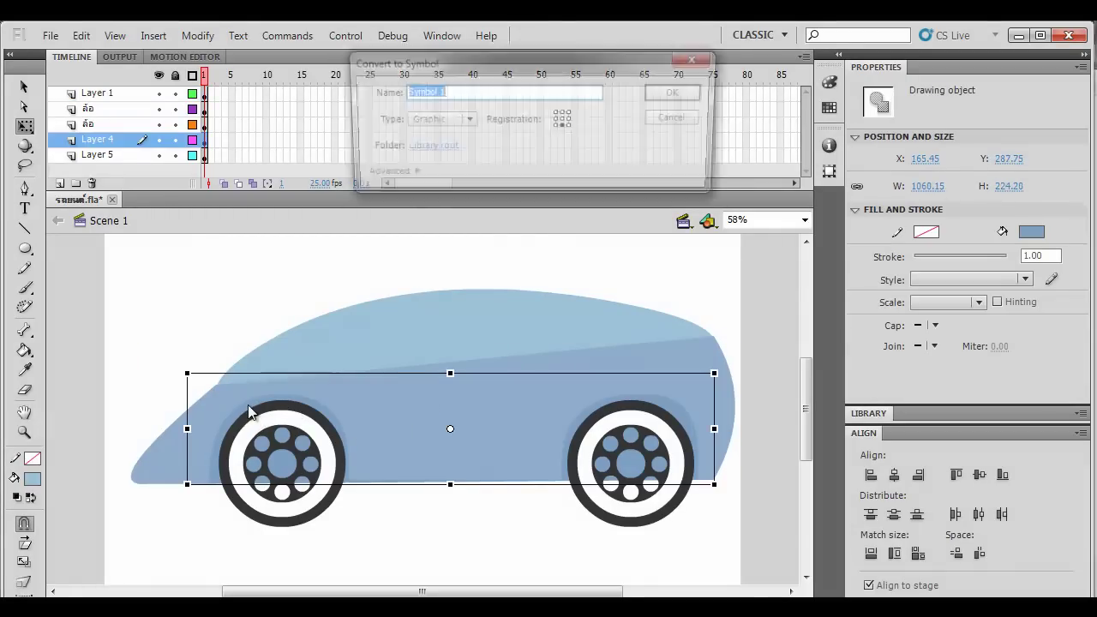
type("แ")
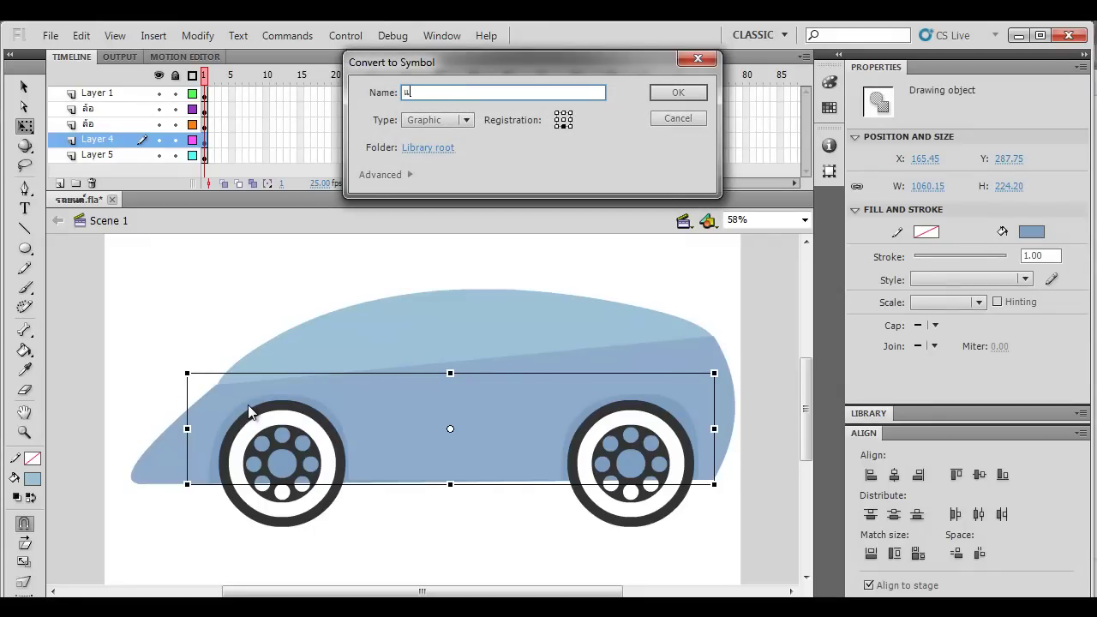
key("Return")
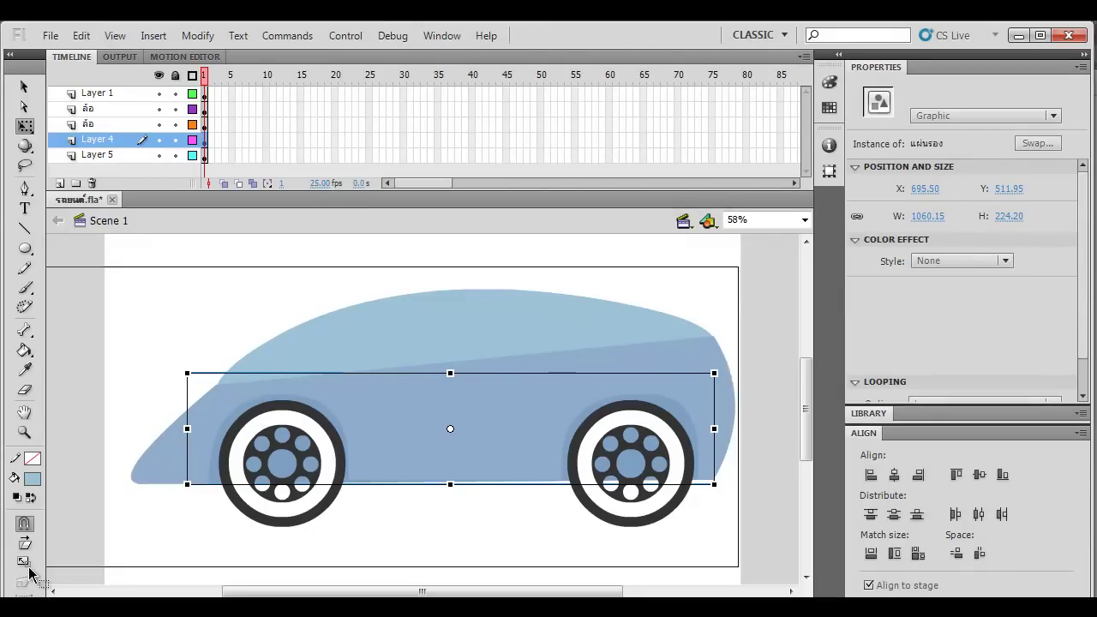
Step: Select all the car parts and shift the whole car left to about X 23.8 on the stage
key("ctrl+a")
left_click_drag(397, 460, 397, 460)
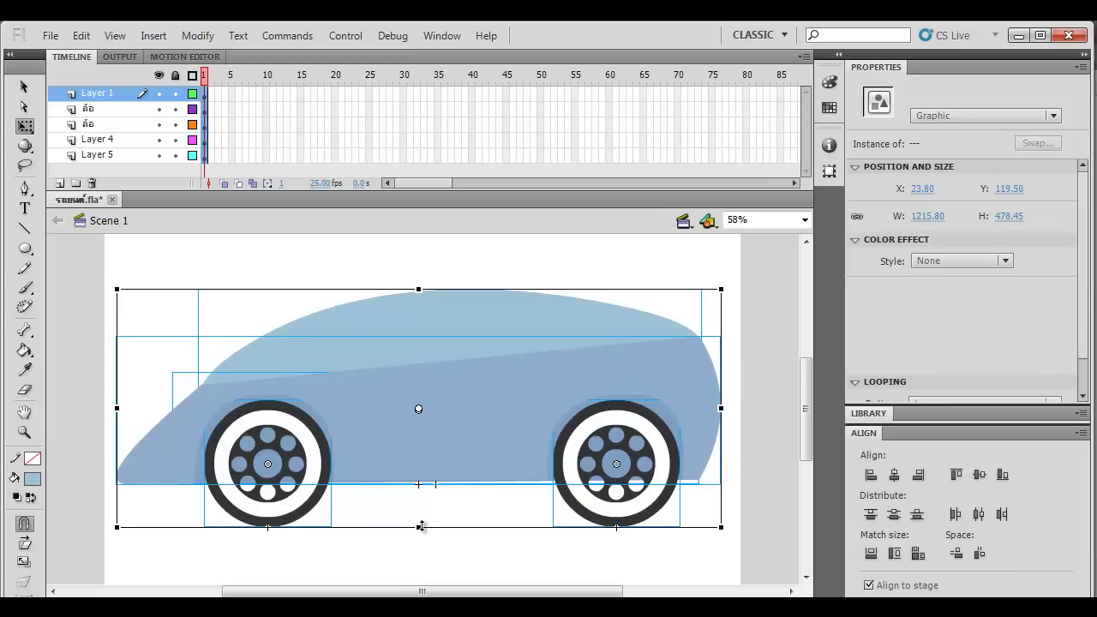
left_click(423, 543)
key("space")
mouse_move(425, 545)
left_mouse_down()
mouse_move(411, 487)
mouse_move(424, 549)
left_mouse_up()
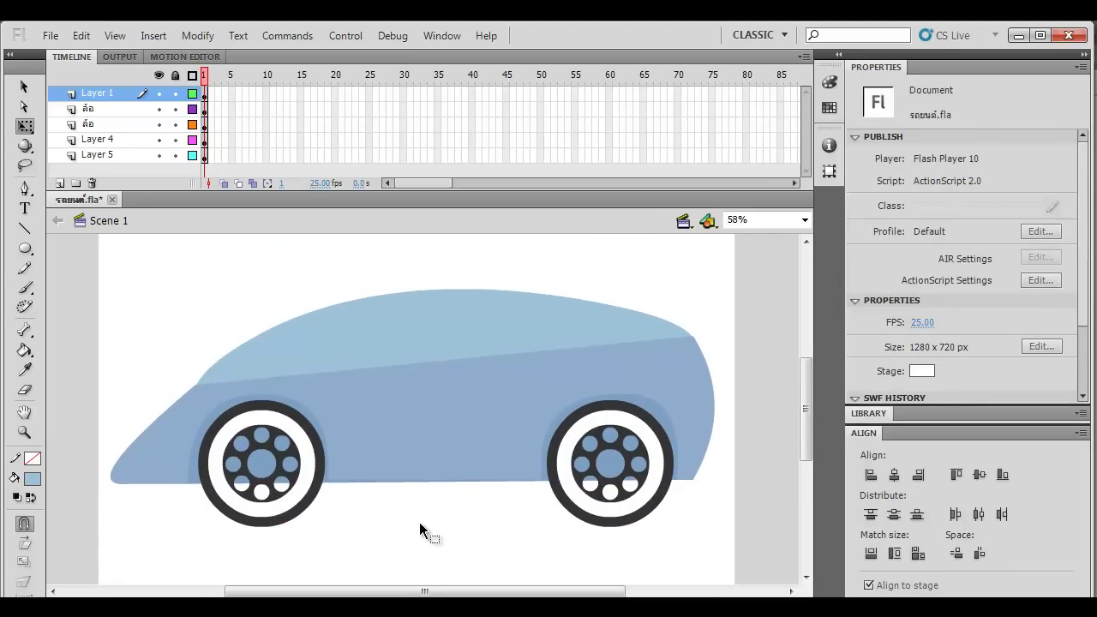
Step: Save the car document and leave nothing selected on the stage
key("ctrl+s")
left_click(406, 419)
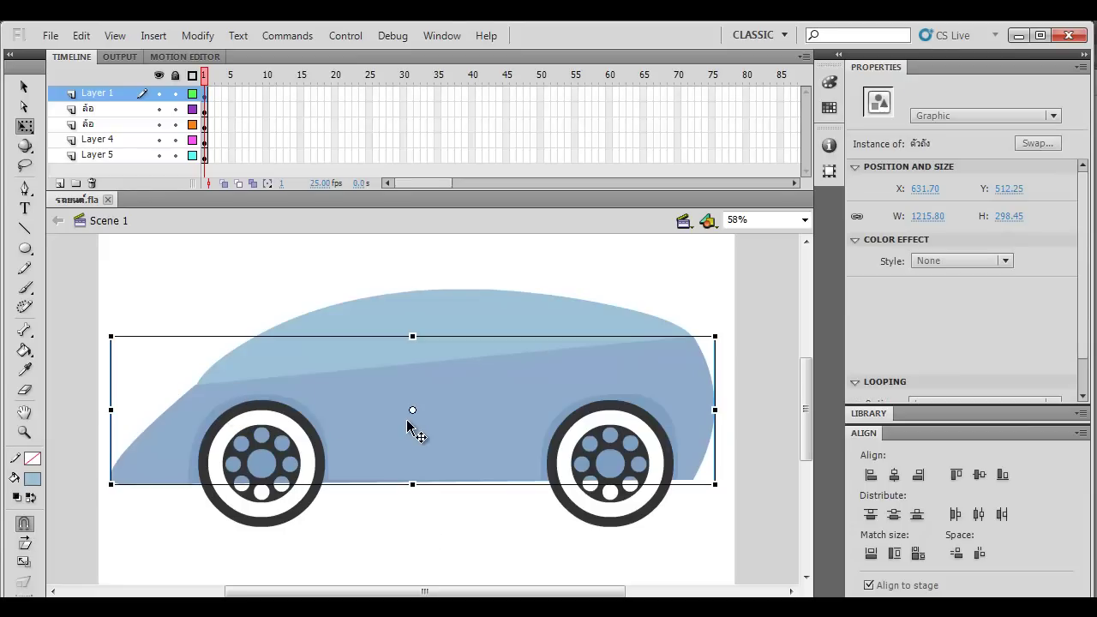
left_click(406, 519)
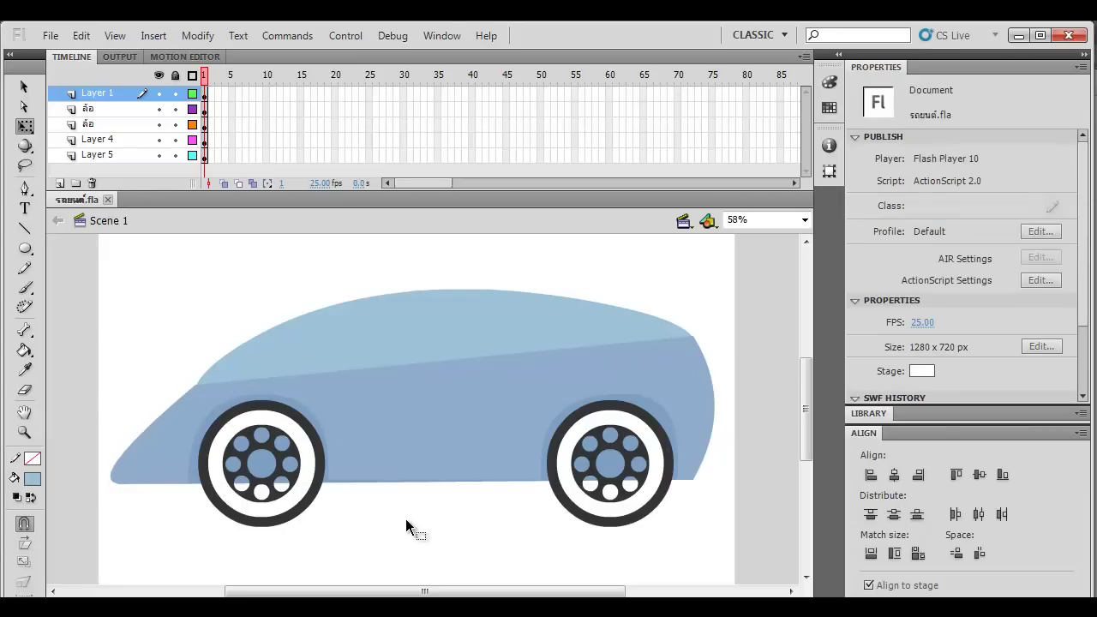
Step: Open the กระจก cabin symbol for editing, add a new layer above its shape and lock Layer 1
left_click(339, 358)
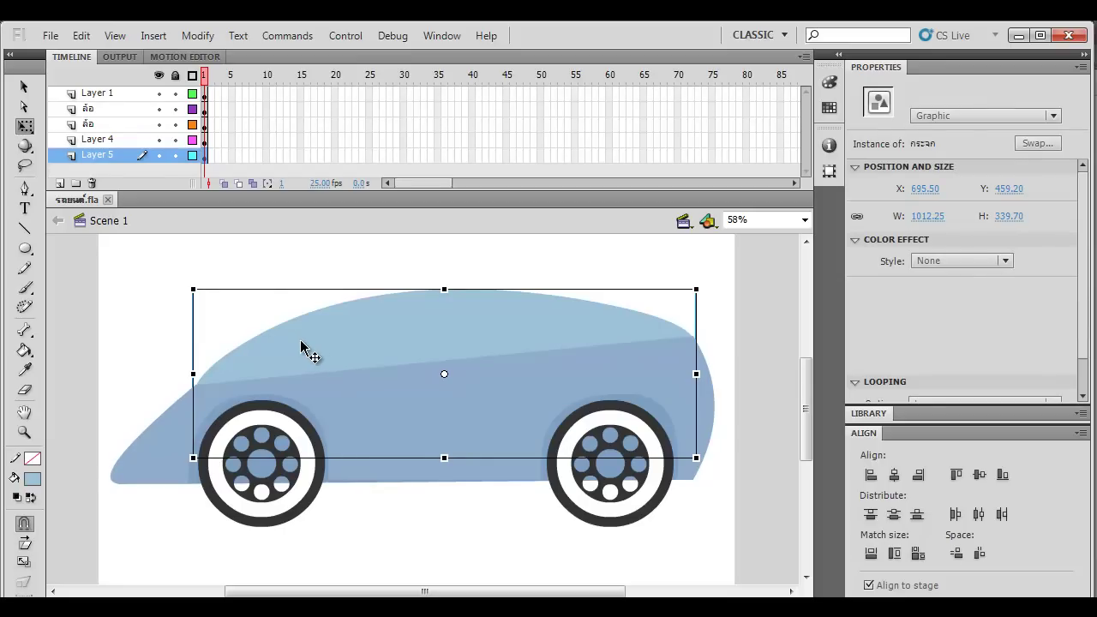
double_click(297, 344)
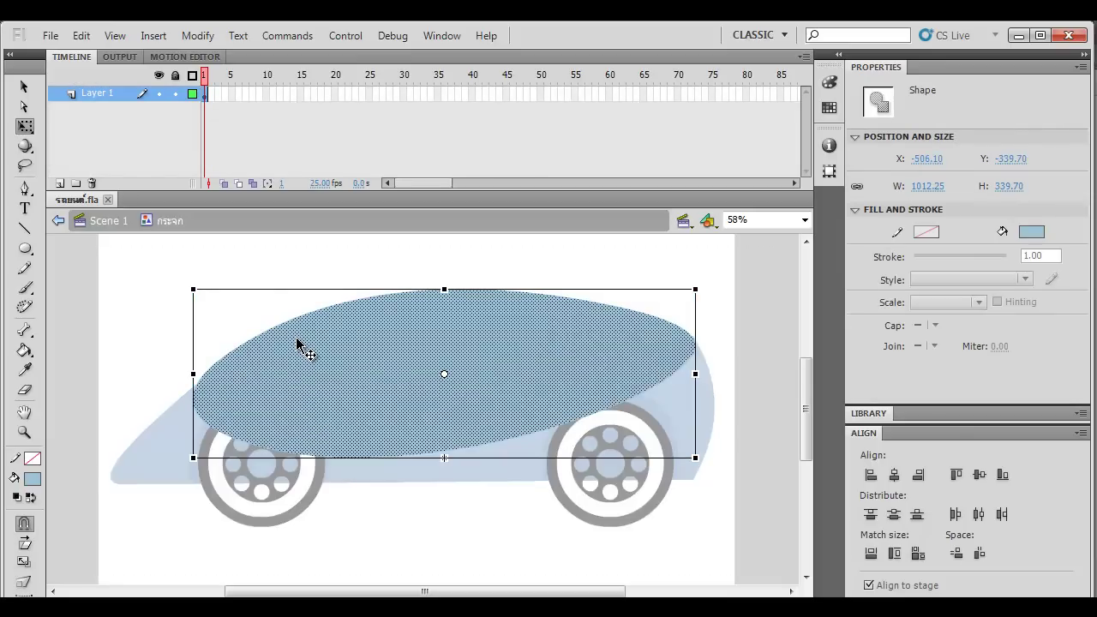
left_click(139, 341)
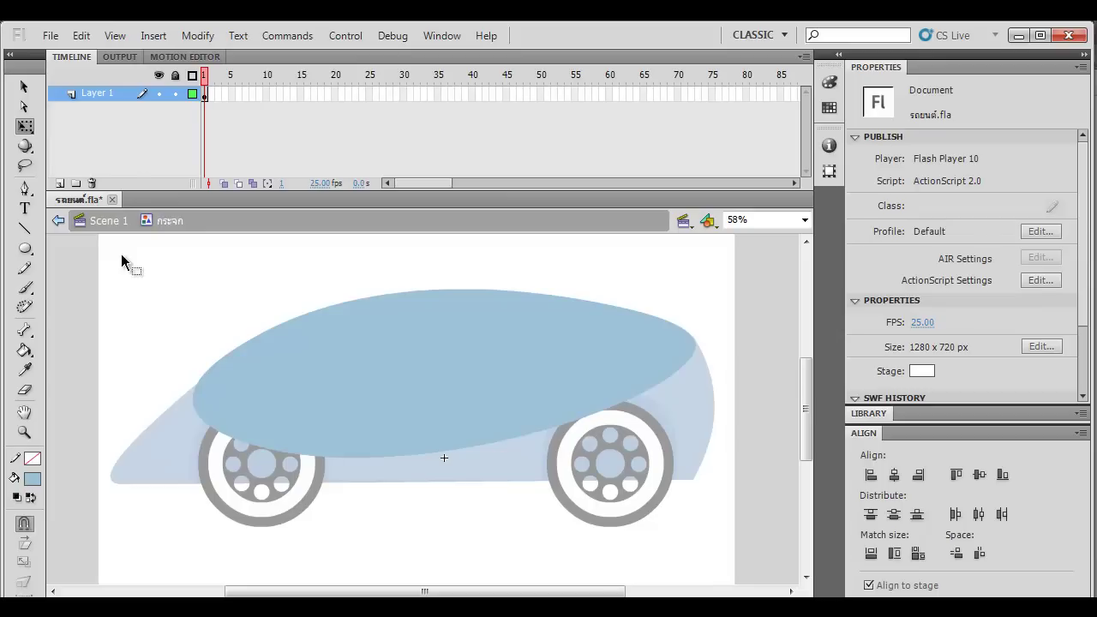
left_click(59, 183)
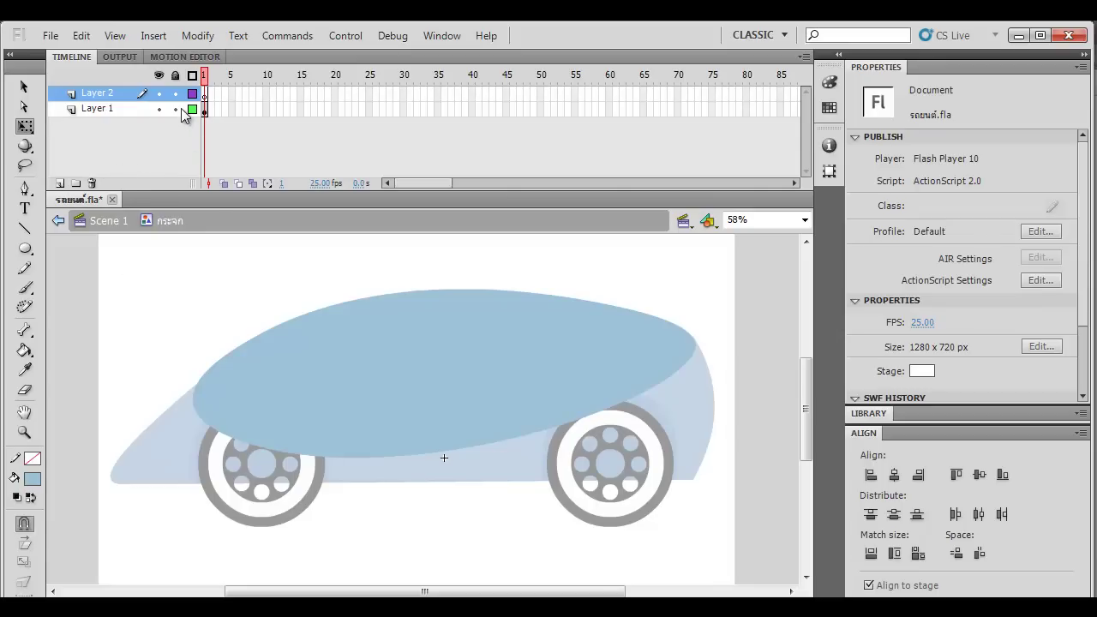
Step: Draw a tall borderless rectangle about 331 x 588 px on Layer 2, beside the front end of the cabin
mouse_move(236, 334)
left_mouse_down()
mouse_move(237, 360)
mouse_move(243, 349)
left_mouse_up()
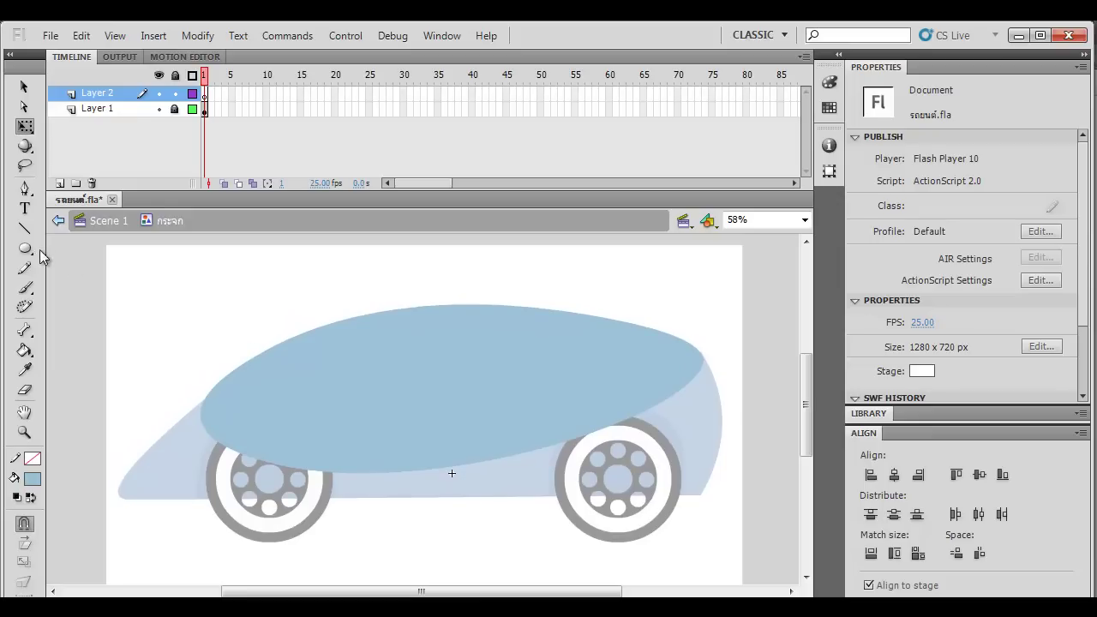
left_click_drag(178, 336, 289, 323)
left_click_drag(25, 248, 74, 249)
left_click_drag(269, 281, 106, 574)
key("v")
left_click_drag(210, 464, 213, 425)
key("space")
left_click_drag(233, 420, 166, 472)
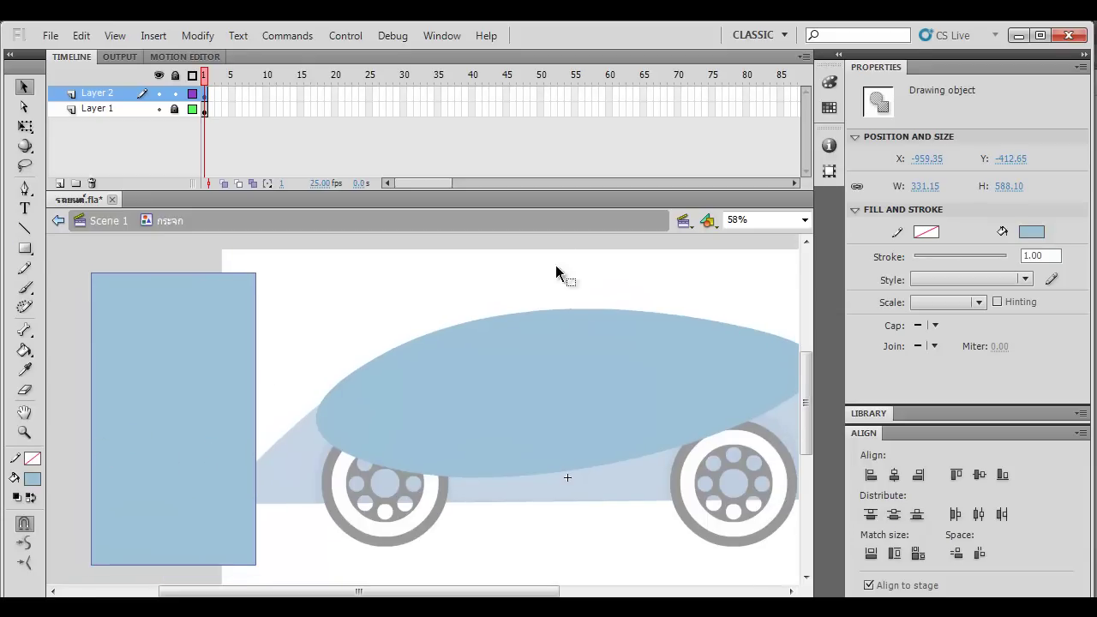
Step: Change the rectangle's fill to a linear gradient and set its black colour stop to white, FFFFFF
left_click(829, 108)
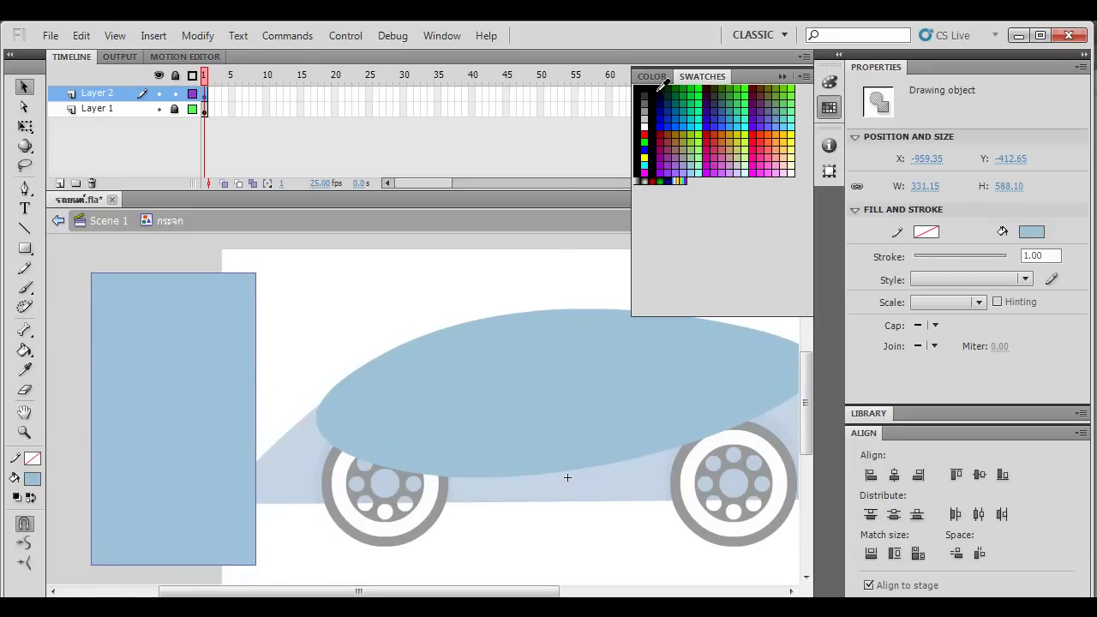
left_click(653, 77)
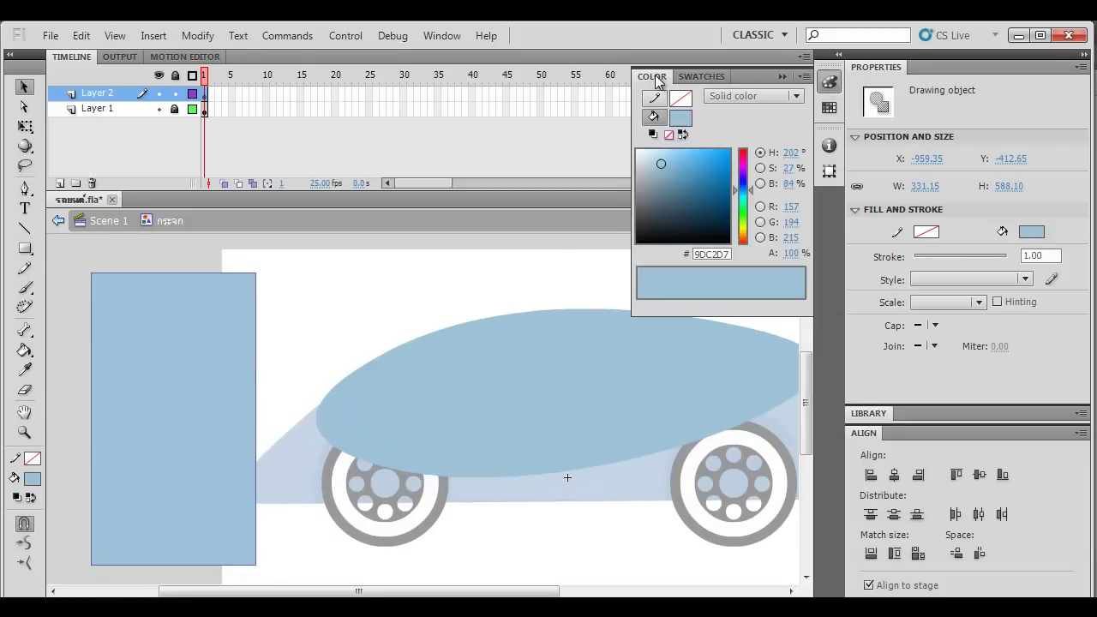
left_click(737, 99)
left_click(777, 153)
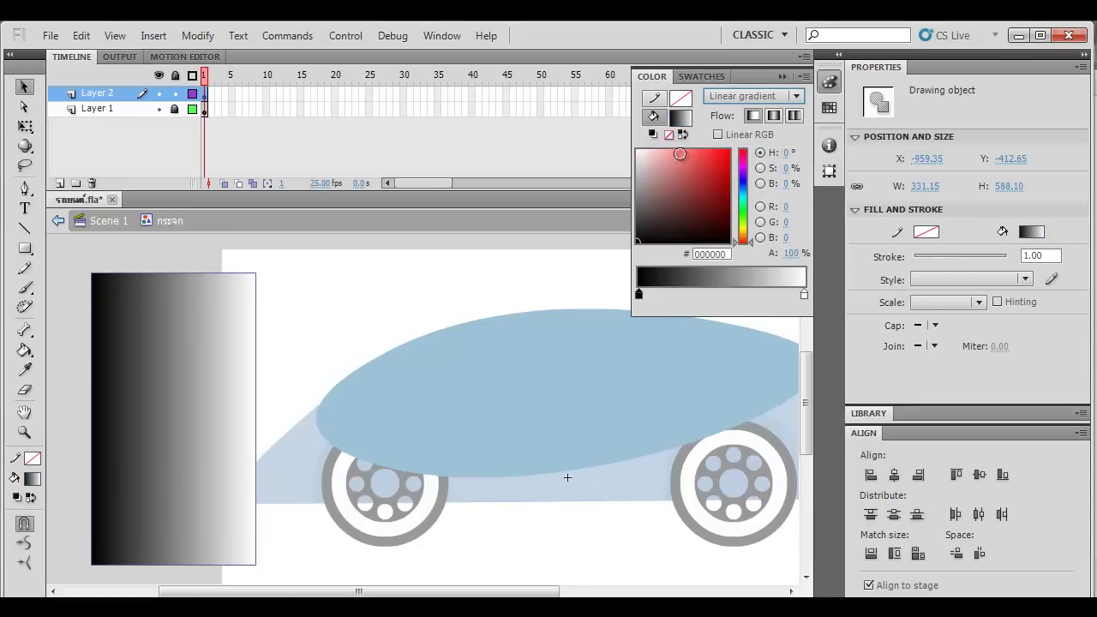
mouse_move(632, 298)
left_mouse_down()
mouse_move(593, 215)
mouse_move(621, 137)
mouse_move(643, 286)
left_mouse_up()
left_click_drag(642, 166, 576, 120)
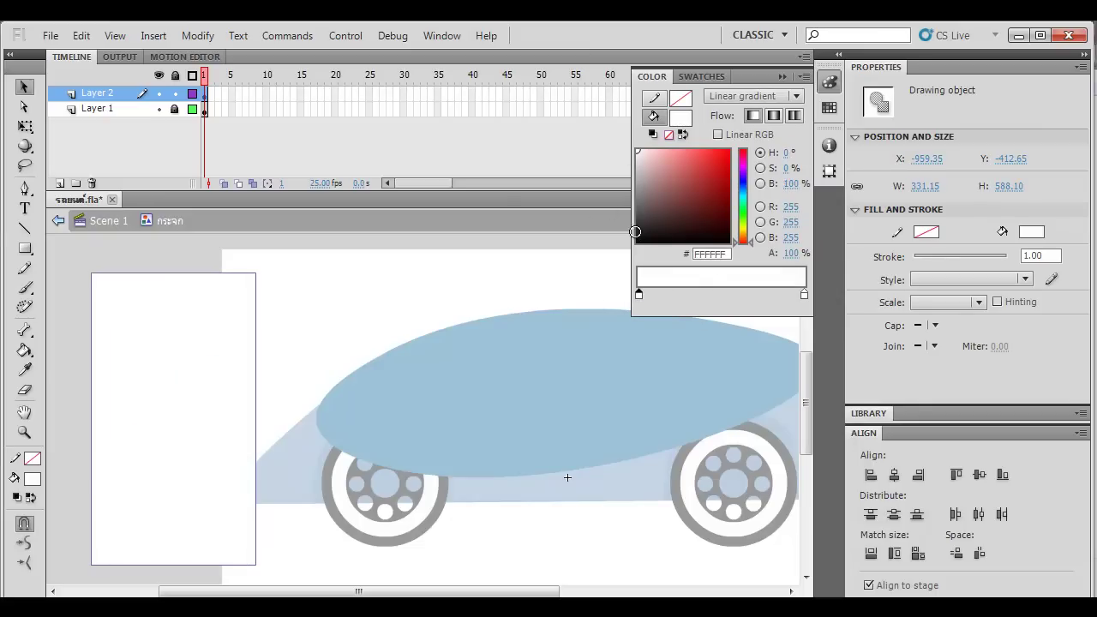
left_click(347, 298)
left_click(347, 297)
left_click(213, 308)
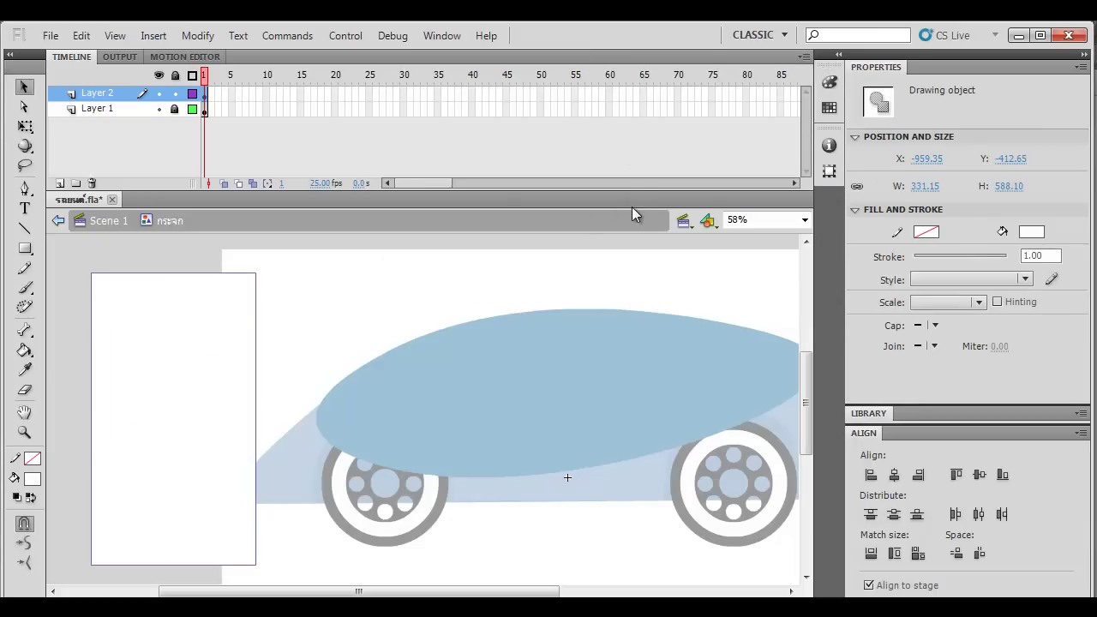
left_click(829, 81)
left_click(514, 275)
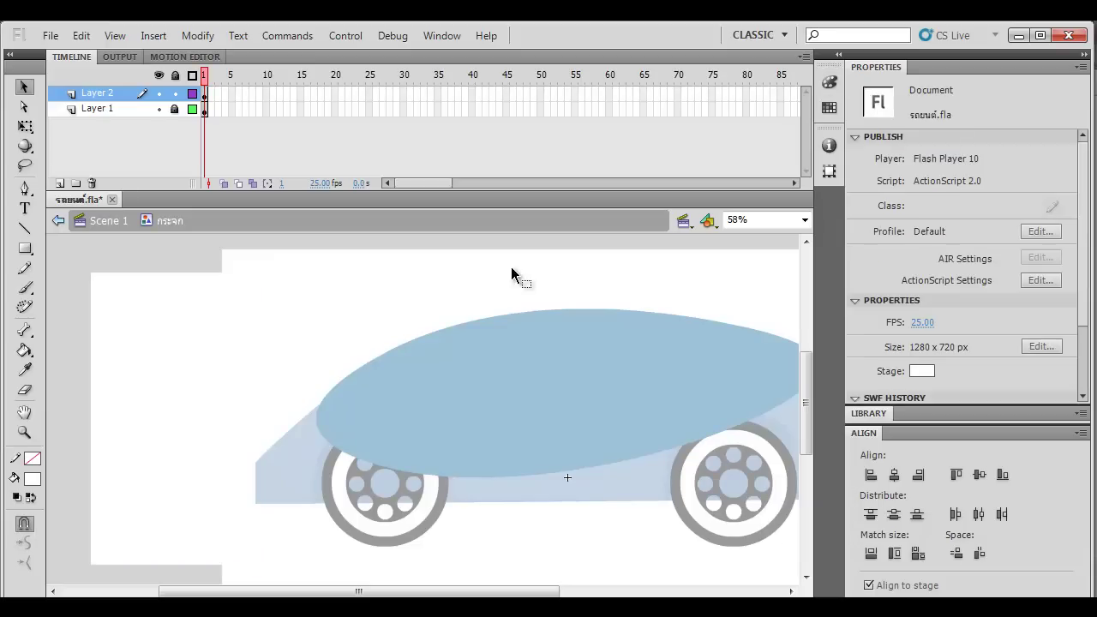
left_click(828, 82)
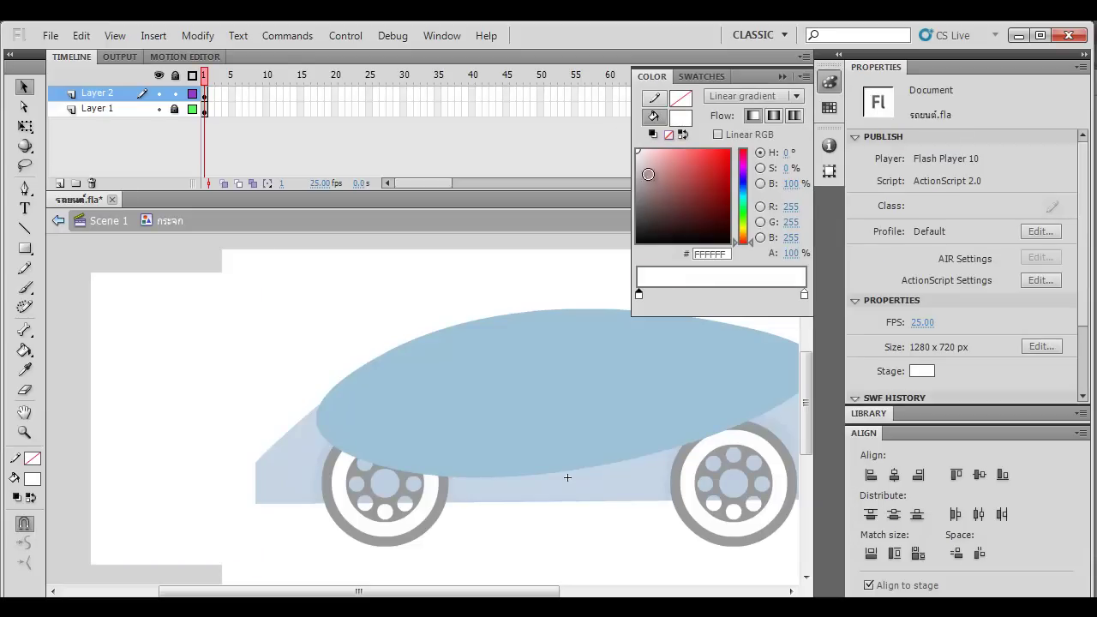
left_click(382, 264)
Step: Set the alpha of the rectangle's gradient end stops to 3% at the start and 0% at the end
left_click(171, 331)
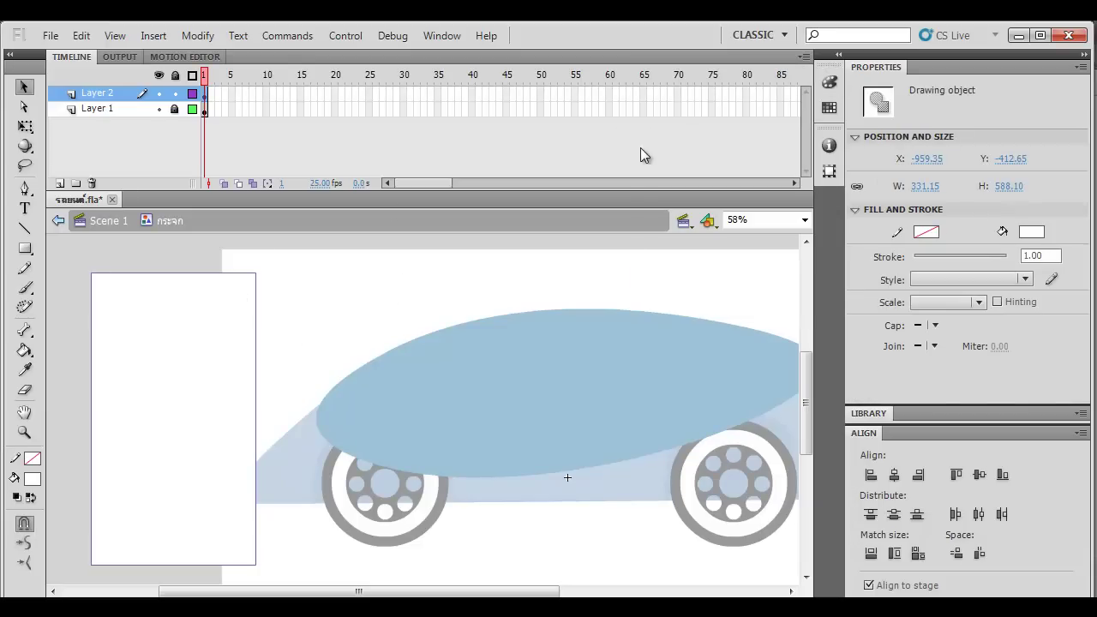
left_click(829, 81)
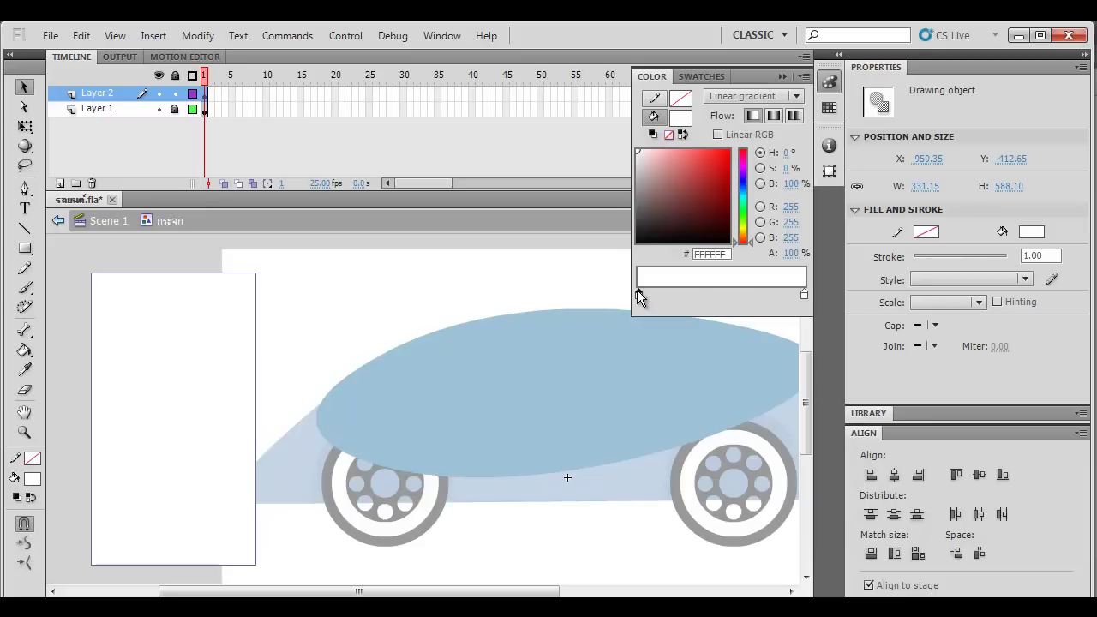
left_click_drag(633, 292, 612, 295)
left_click(770, 252)
type("3")
key("Return")
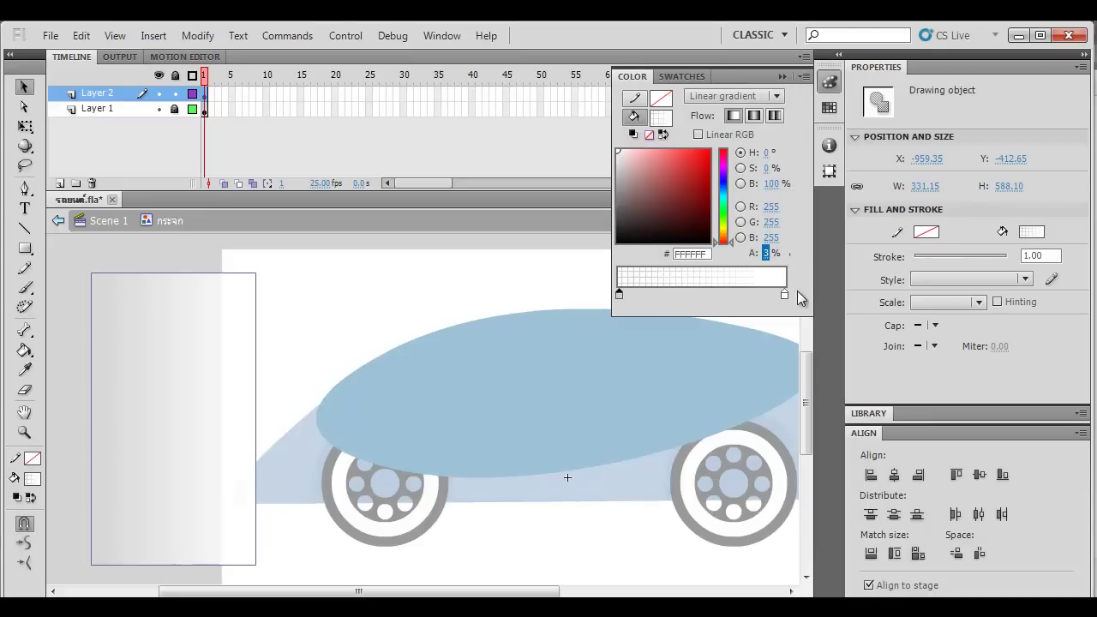
left_click(784, 296)
left_click(770, 252)
type("0")
key("Return")
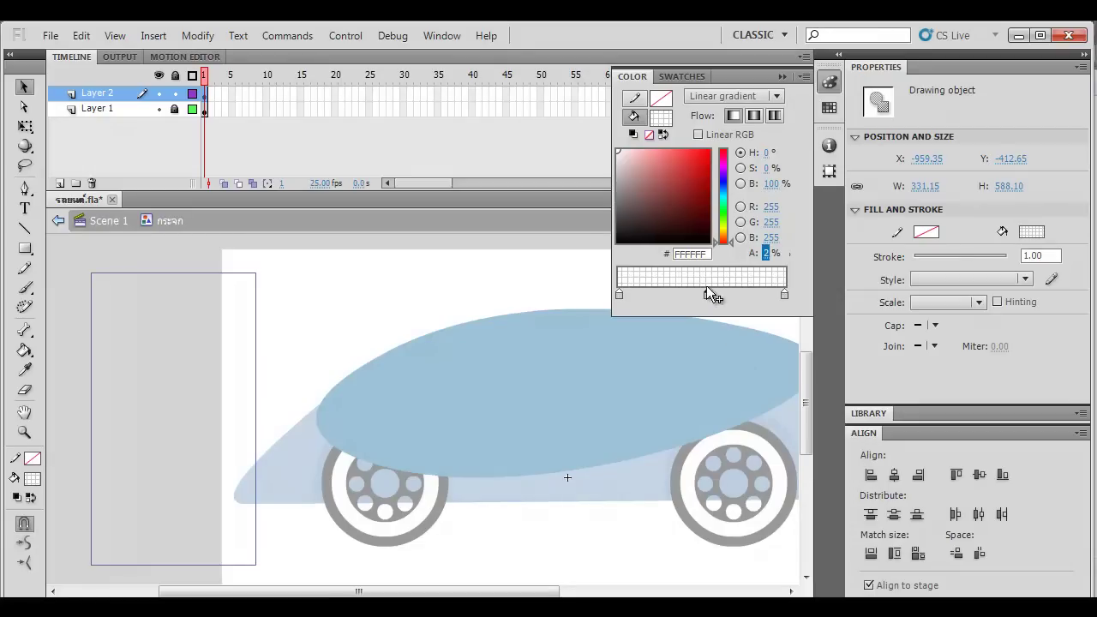
Step: Add a white stop near the middle of the rectangle's gradient with 93% alpha
left_click(768, 253)
type("93")
key("Return")
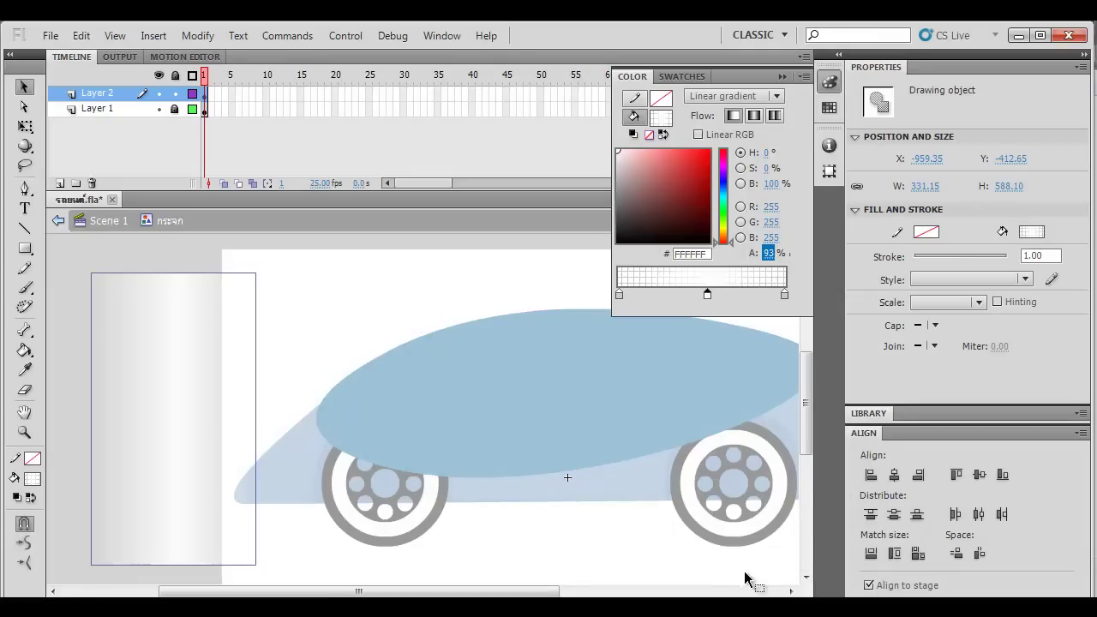
left_click(857, 607)
left_click(1006, 532)
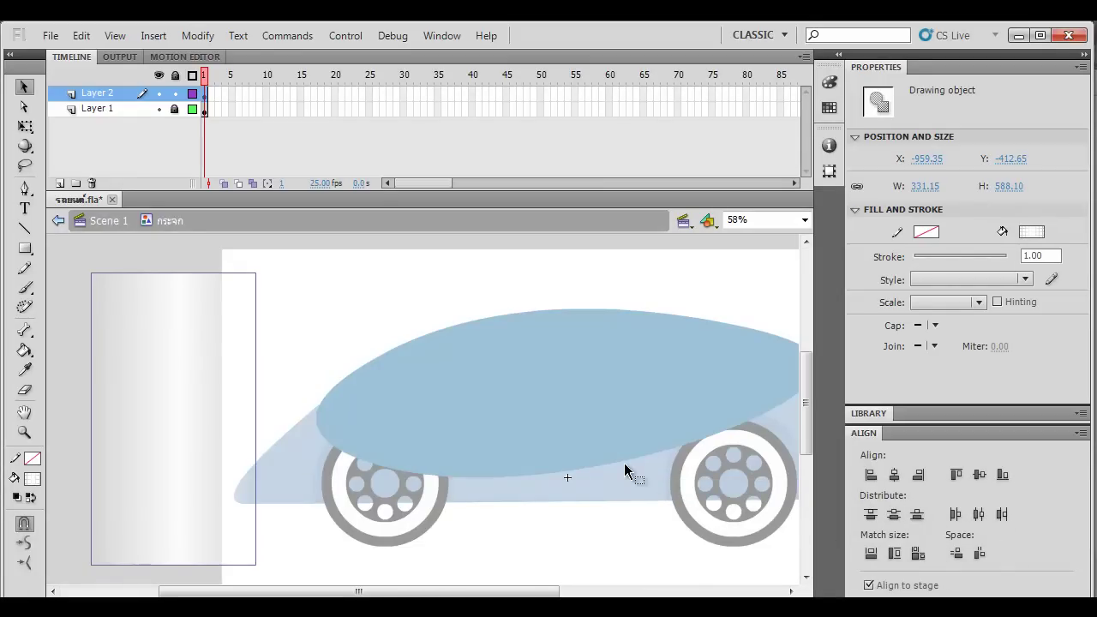
Step: Move the gradient rectangle over the cabin, shift its middle stop slightly towards the start and set that stop's alpha to 40%
mouse_move(189, 318)
left_mouse_down()
mouse_move(421, 338)
mouse_move(483, 311)
left_mouse_up()
left_click(668, 268)
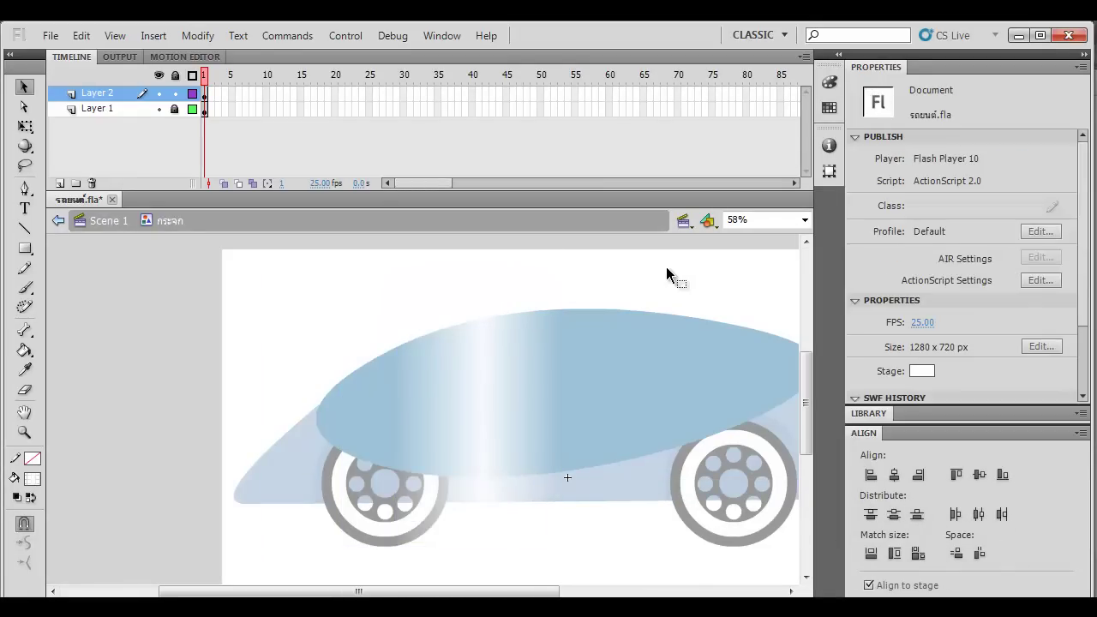
left_click(479, 317)
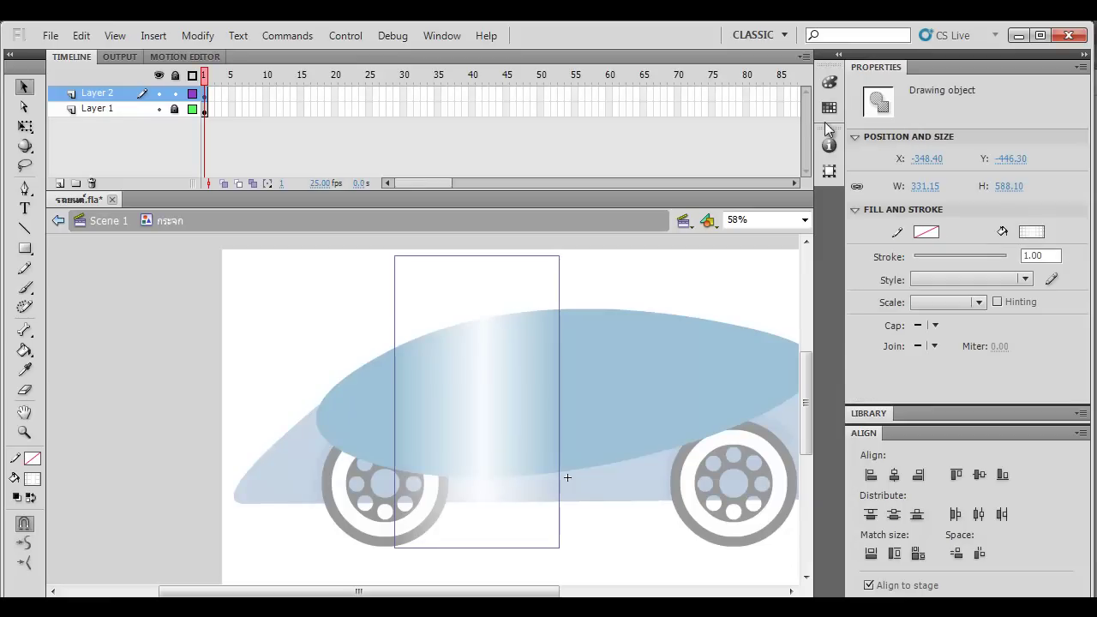
left_click(830, 83)
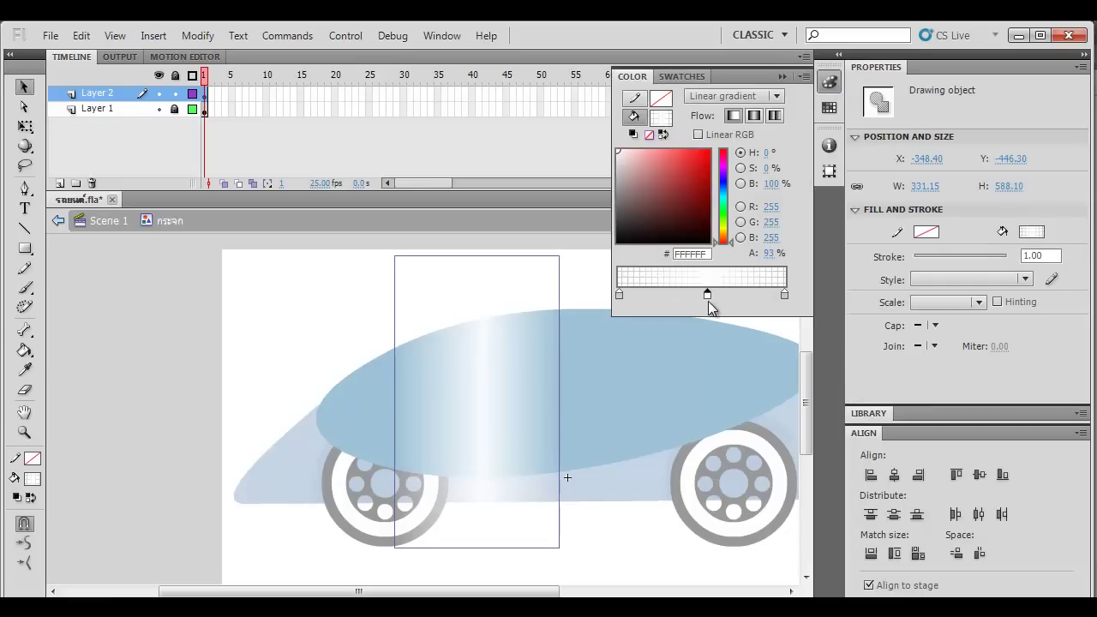
left_click_drag(706, 296, 704, 294)
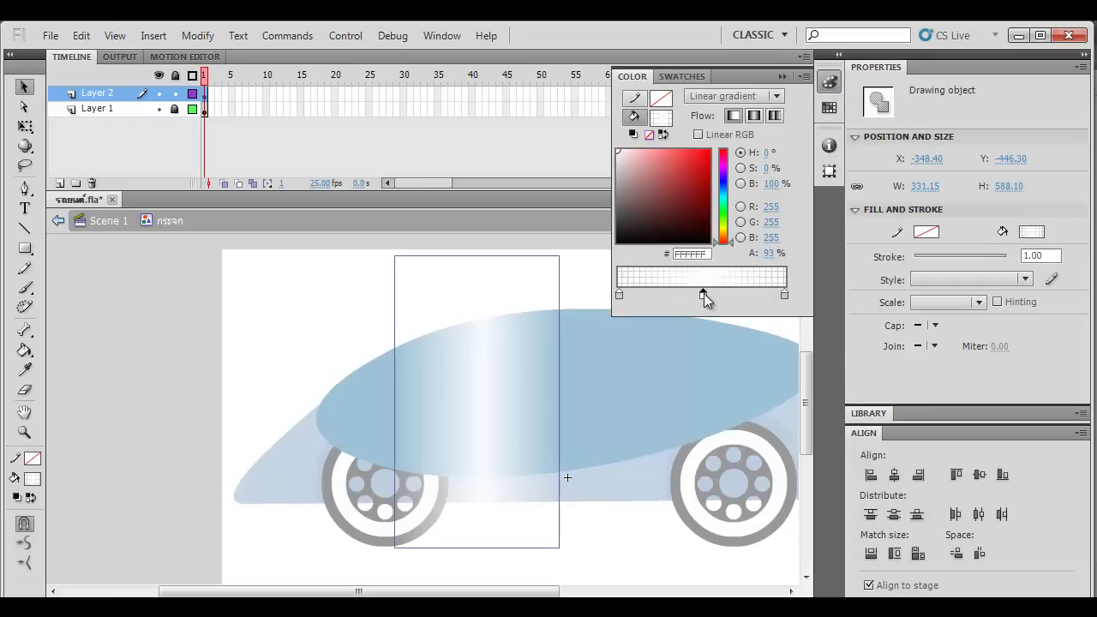
left_click(765, 255)
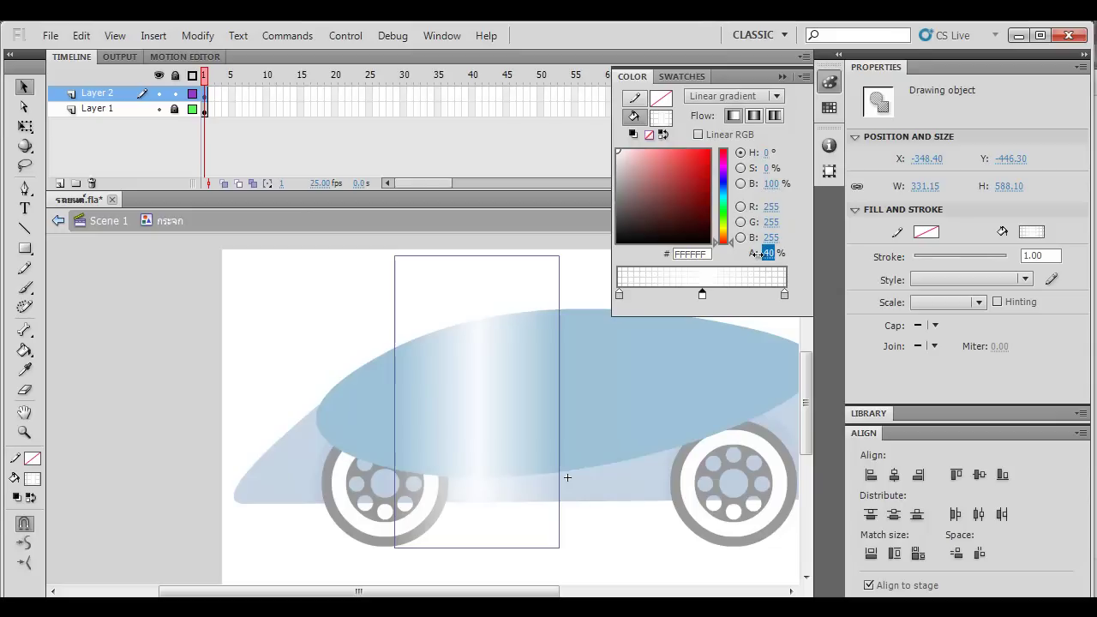
key("Return")
Step: Move the gradient rectangle off the front of the cabin and skew it into a diagonal band about 1168 px wide
left_click(575, 313)
left_click_drag(478, 343, 196, 446)
key("q")
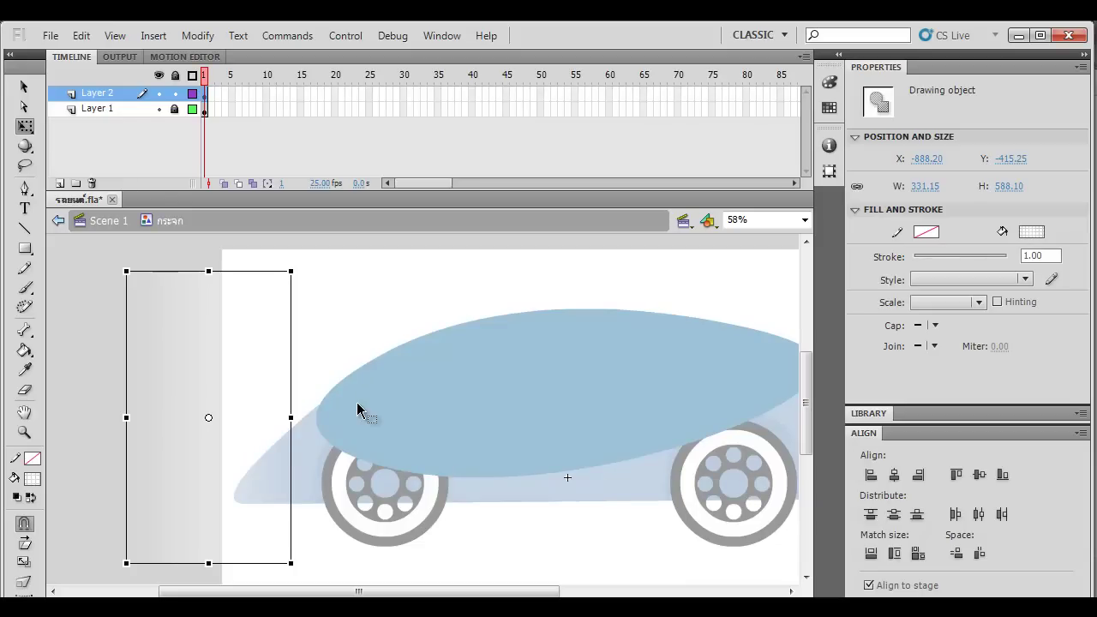
scroll(323, 506, "down", 1)
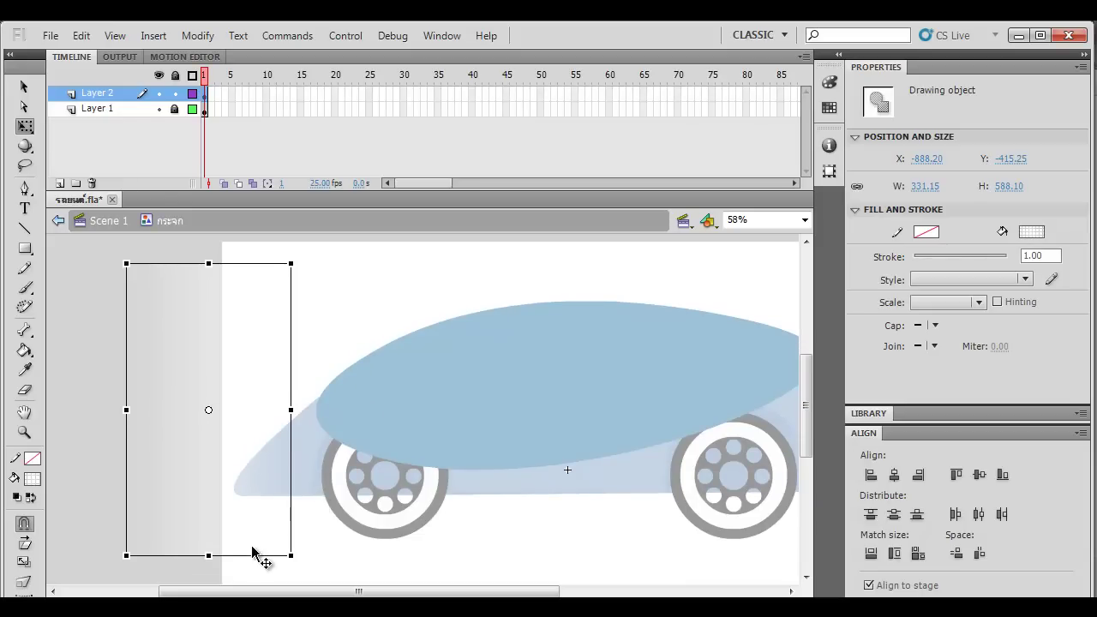
left_click_drag(241, 554, 466, 532)
left_click_drag(443, 529, 325, 525)
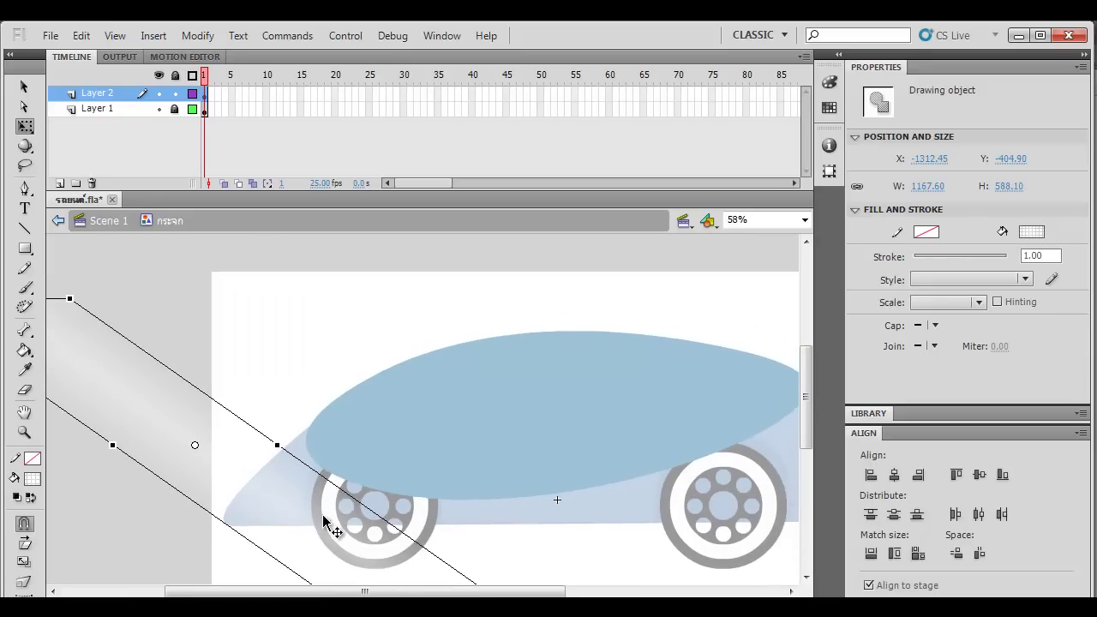
Step: Convert the skewed gradient band to a graphic symbol named เงากระจก
right_click(321, 512)
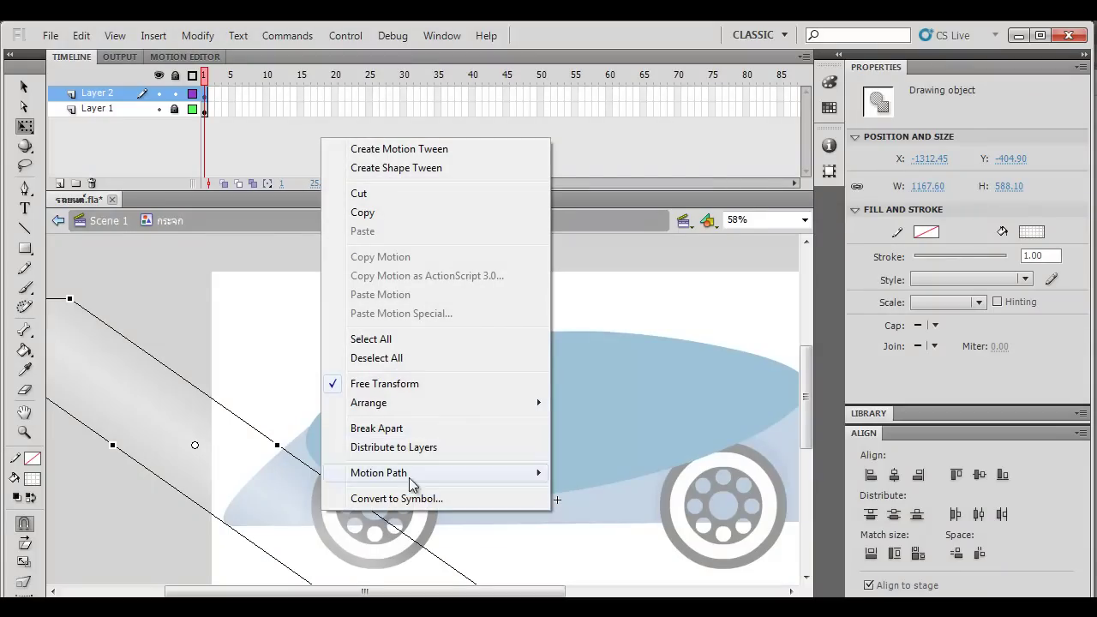
left_click(394, 497)
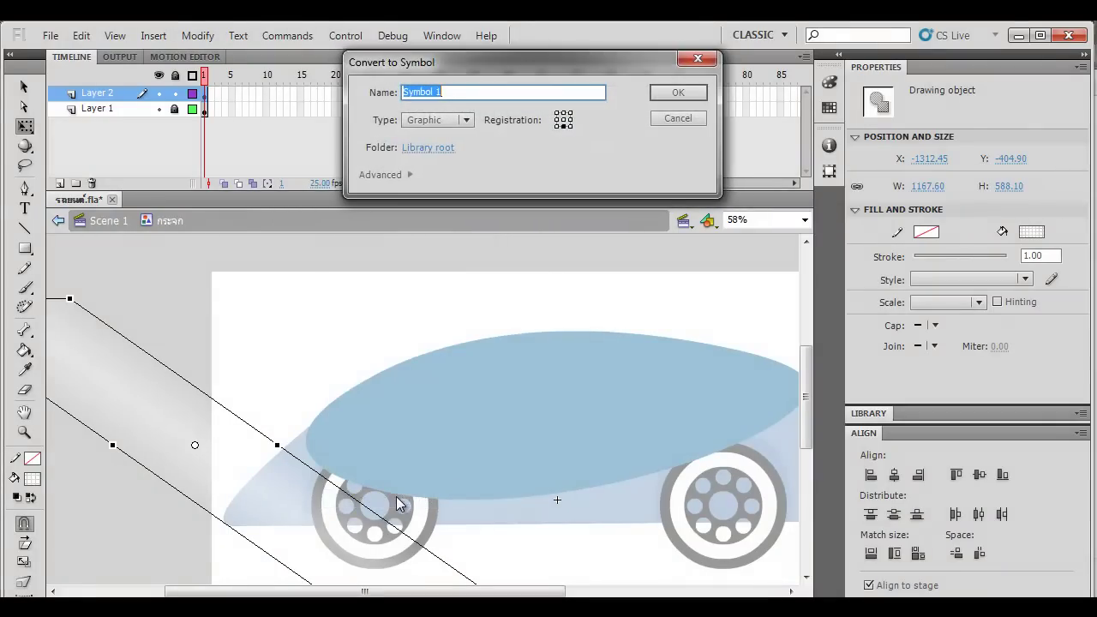
type("เงากร")
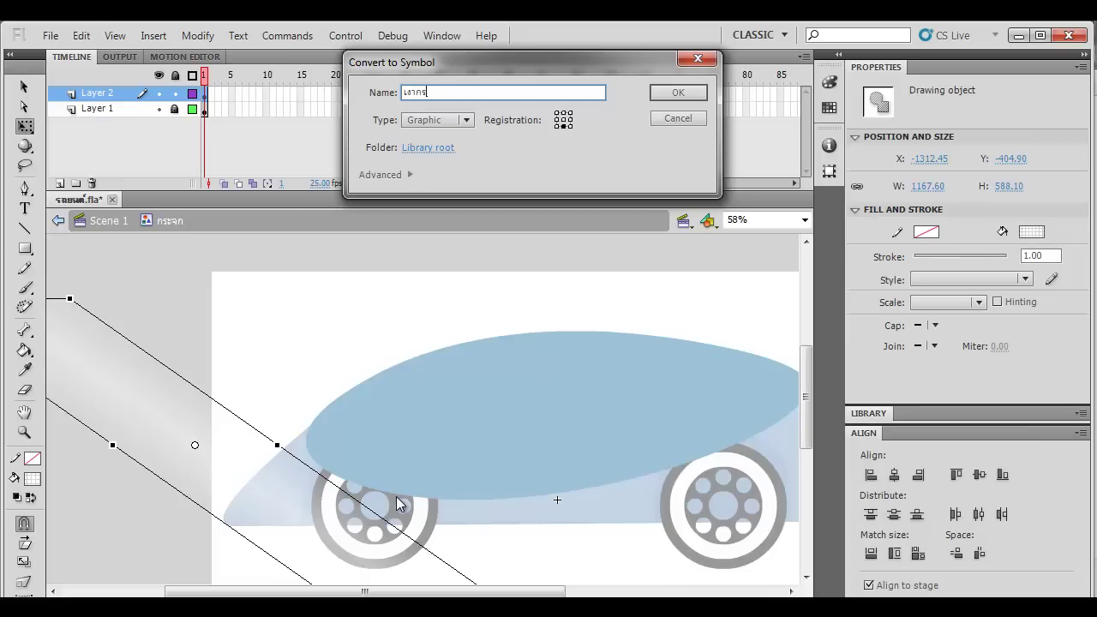
type("ะจก")
key("Return")
left_click_drag(347, 459, 362, 418)
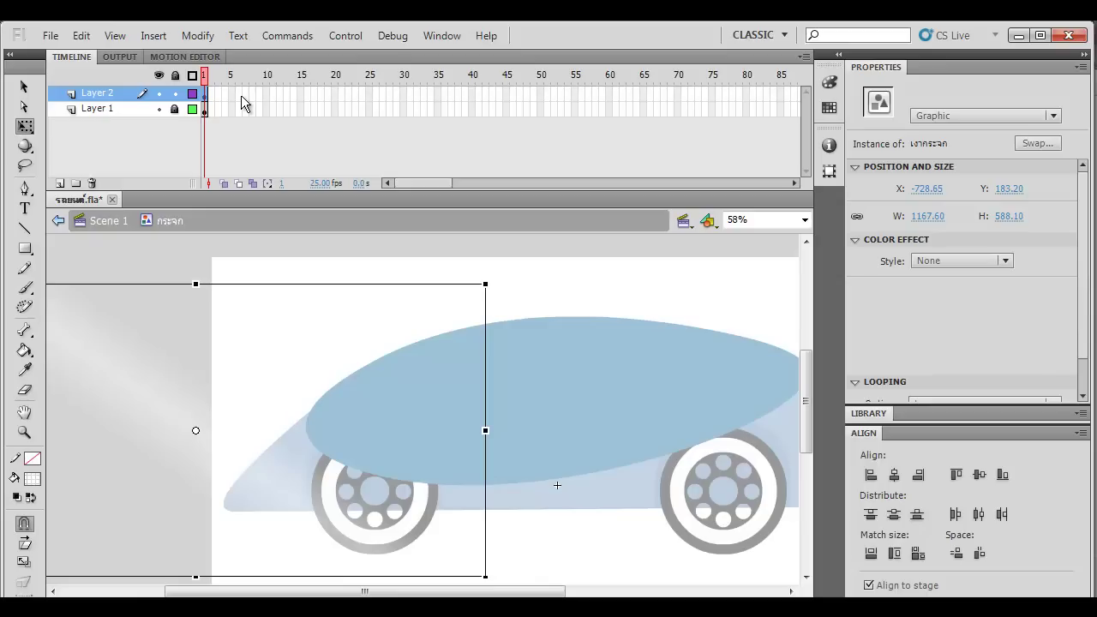
Step: Extend Layer 1 and Layer 2 of the cabin symbol to frame 5
left_click_drag(241, 96, 254, 100)
left_click(265, 111)
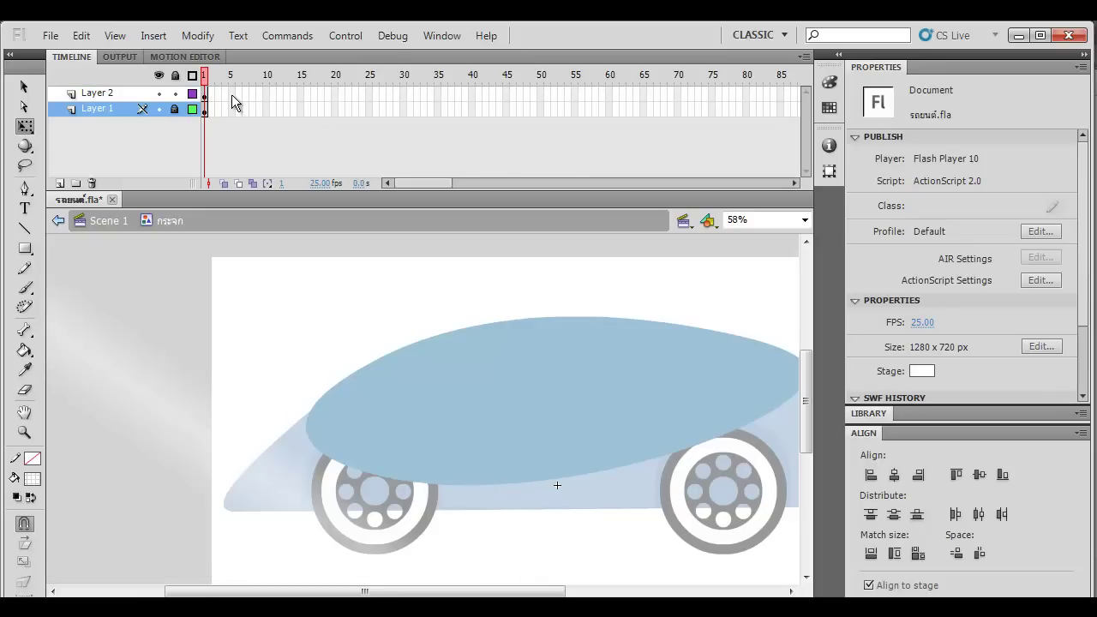
left_click(232, 94)
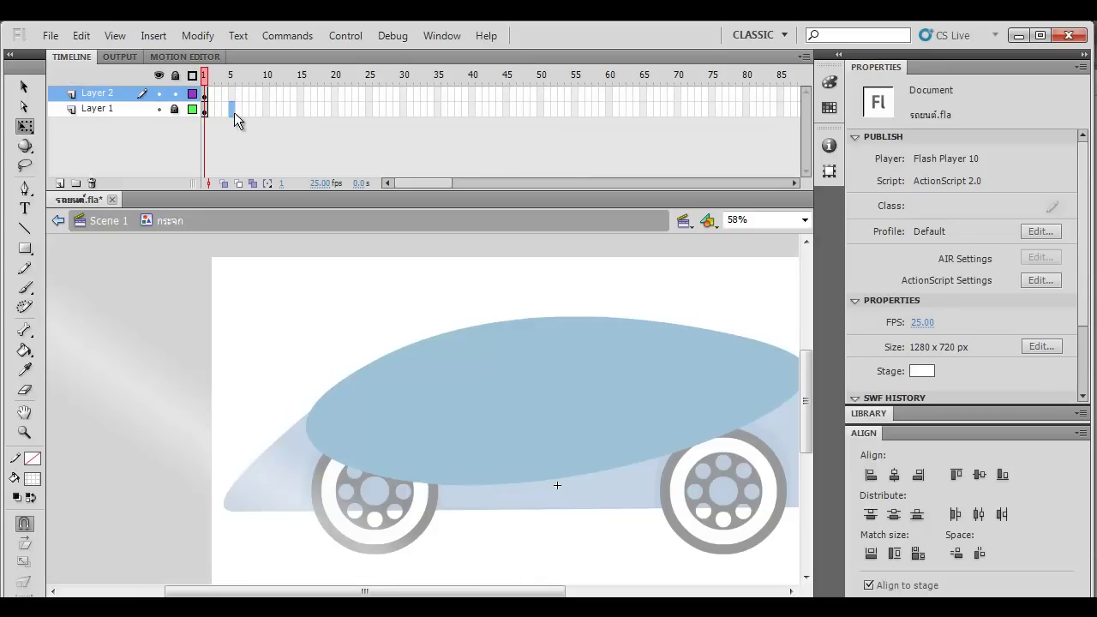
left_click_drag(234, 92, 228, 110)
key("F5")
left_click(228, 126)
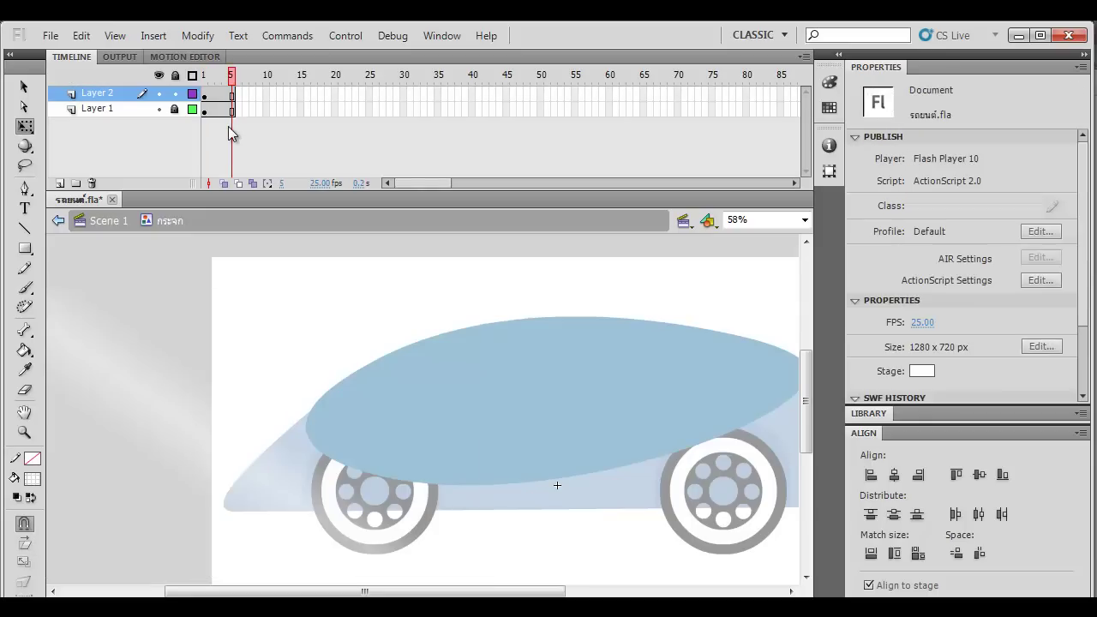
Step: Insert a keyframe at frame 5 of Layer 2 in the cabin symbol
right_click(231, 112)
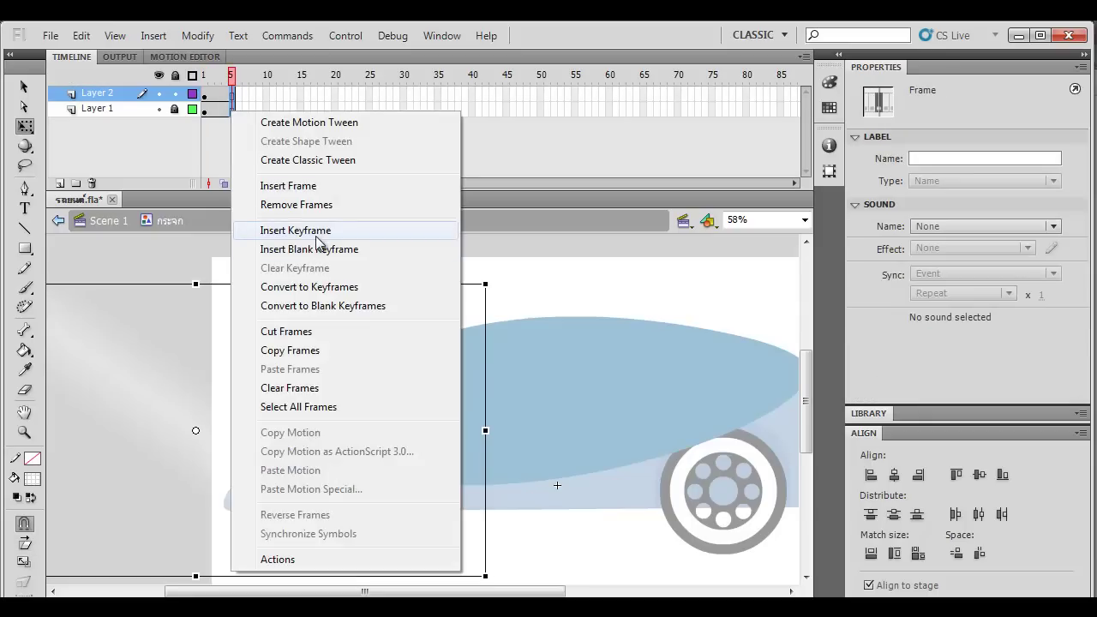
left_click(226, 155)
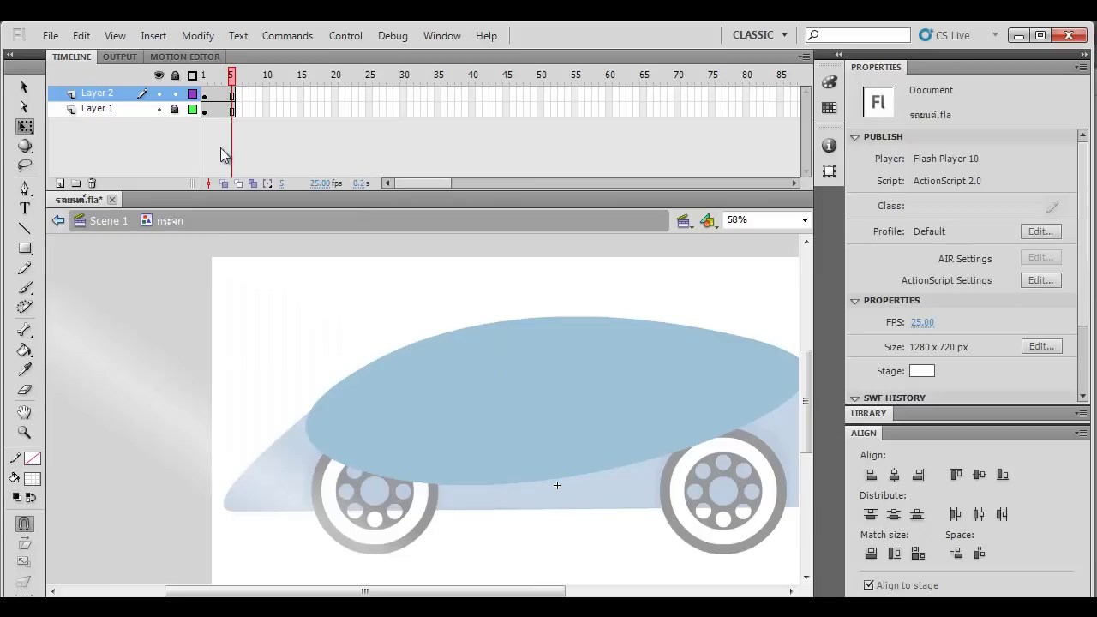
left_click(236, 92)
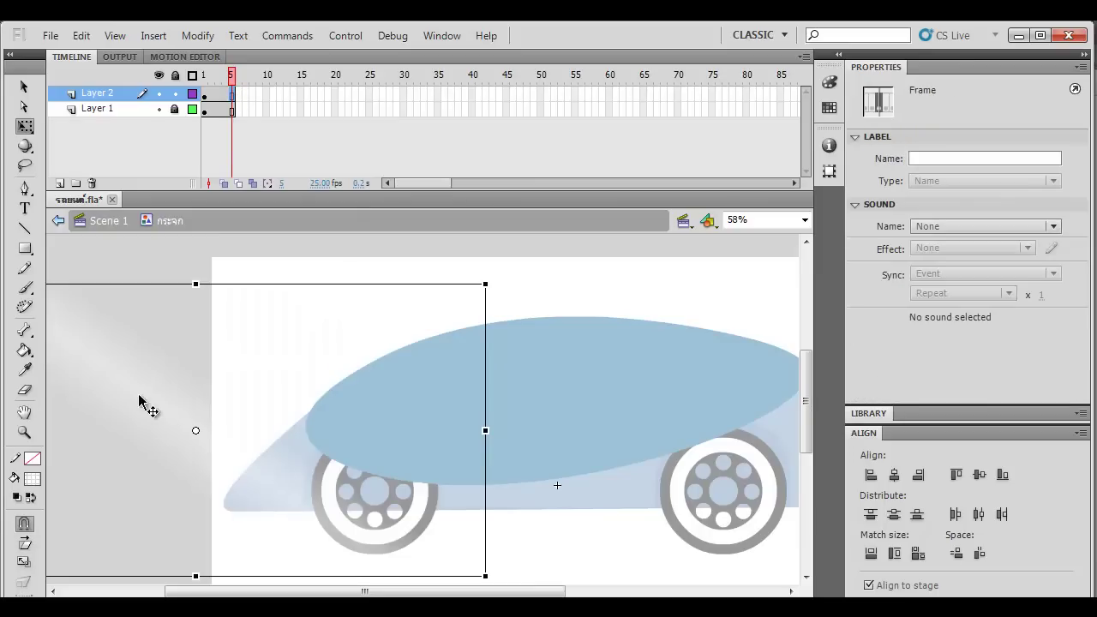
right_click(231, 95)
left_click(216, 145)
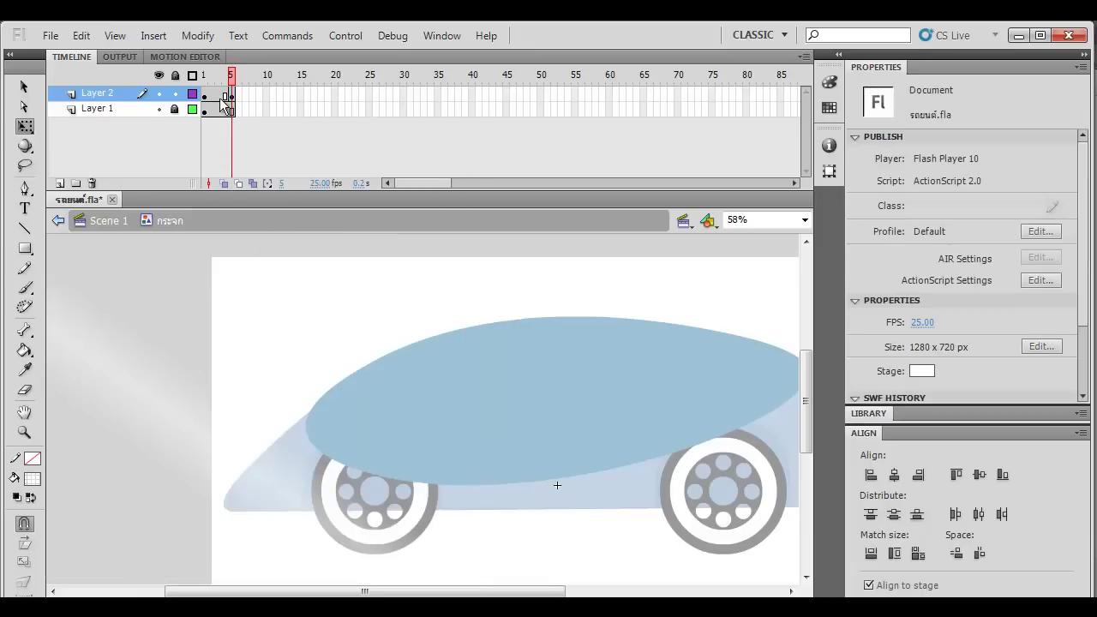
Step: Move the reflection band at frame 5 past the rear of the car, to about X 930, Y 161
left_click(232, 96)
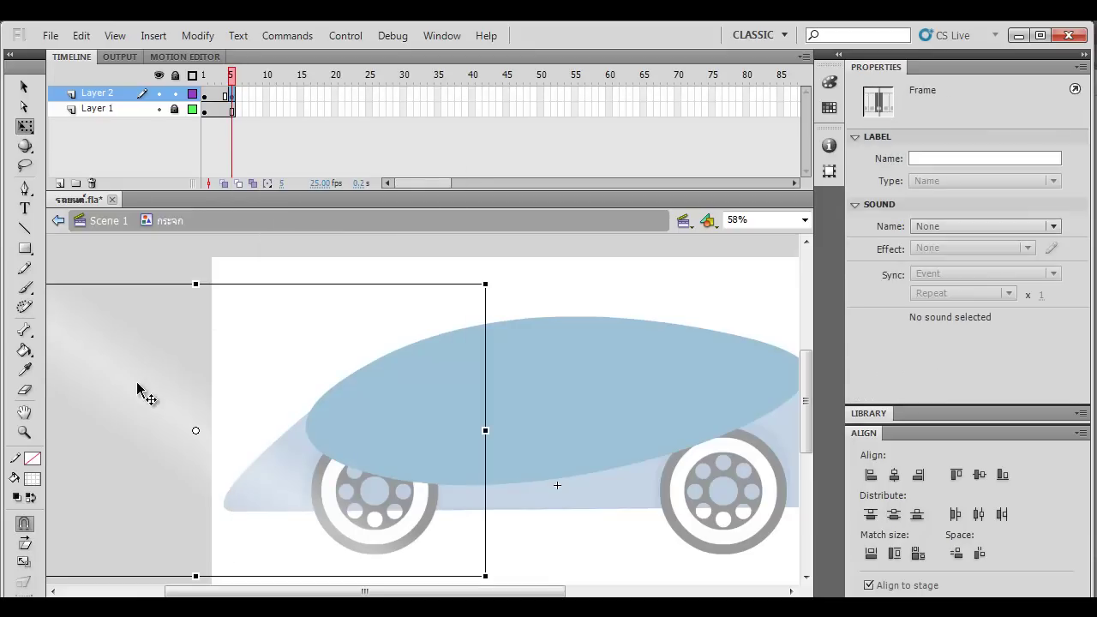
left_click(572, 382)
left_click_drag(572, 381, 684, 351)
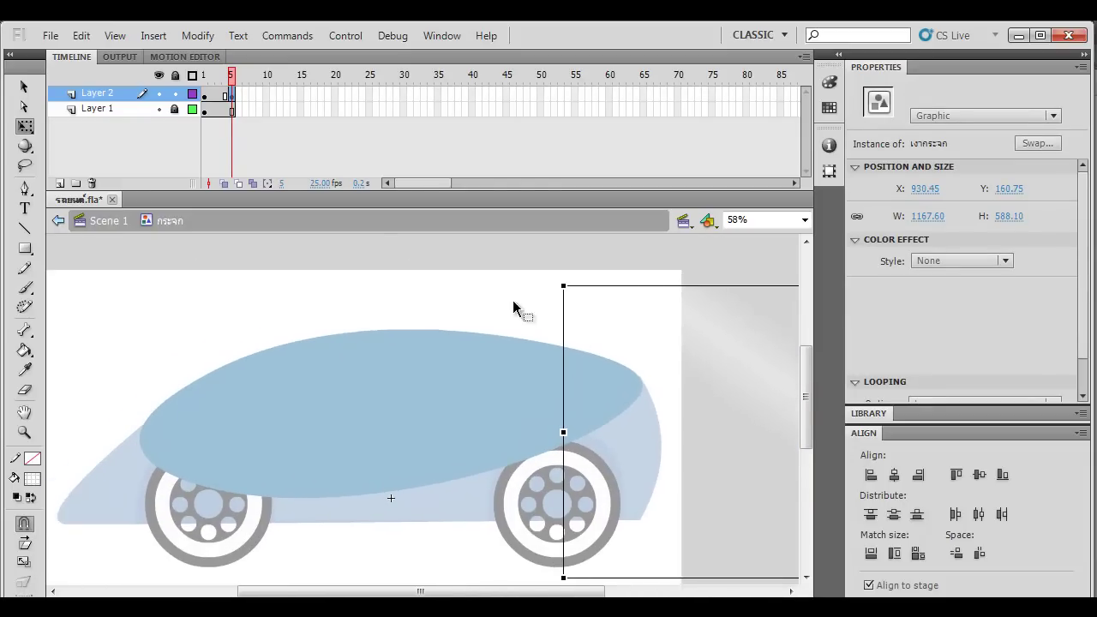
Step: Create a classic tween on Layer 2 between frames 1 and 5, play it back and return to frame 1
right_click(219, 93)
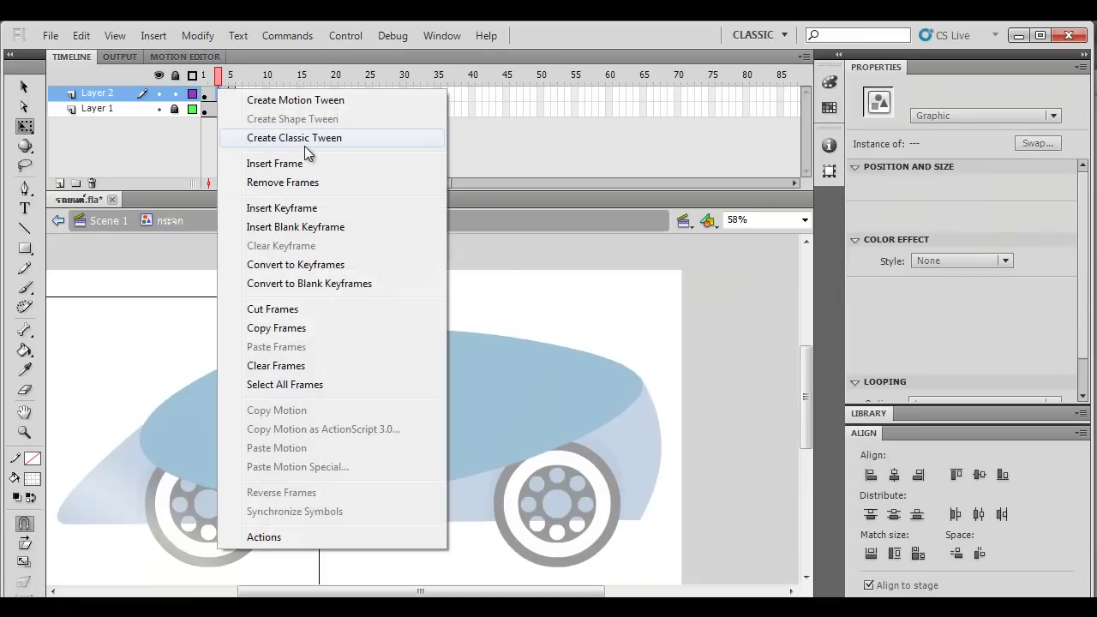
left_click(294, 138)
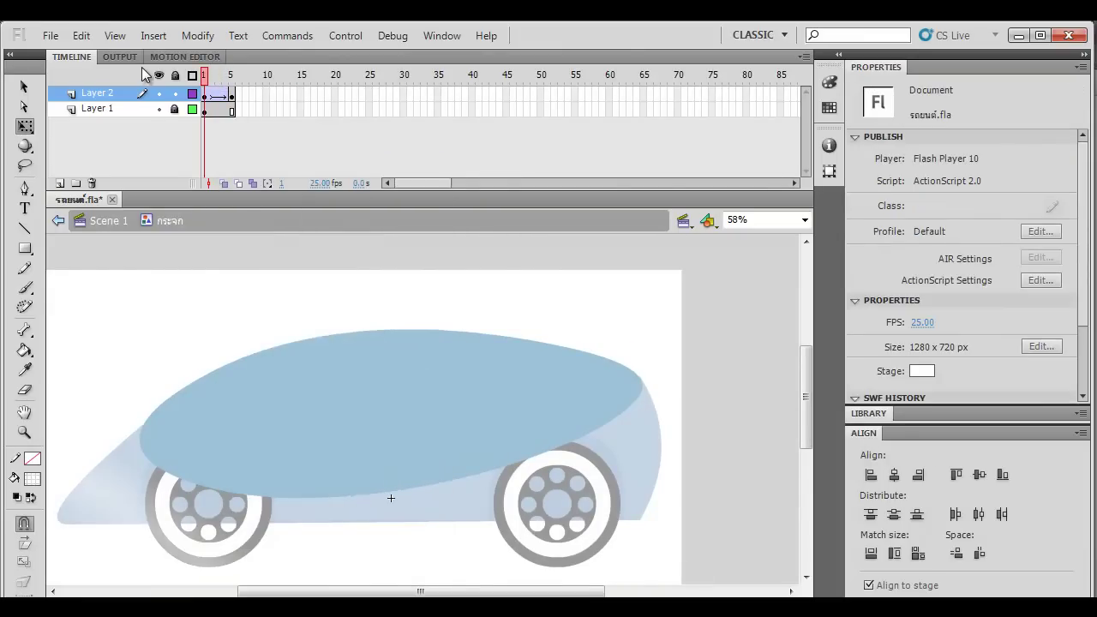
key("Return")
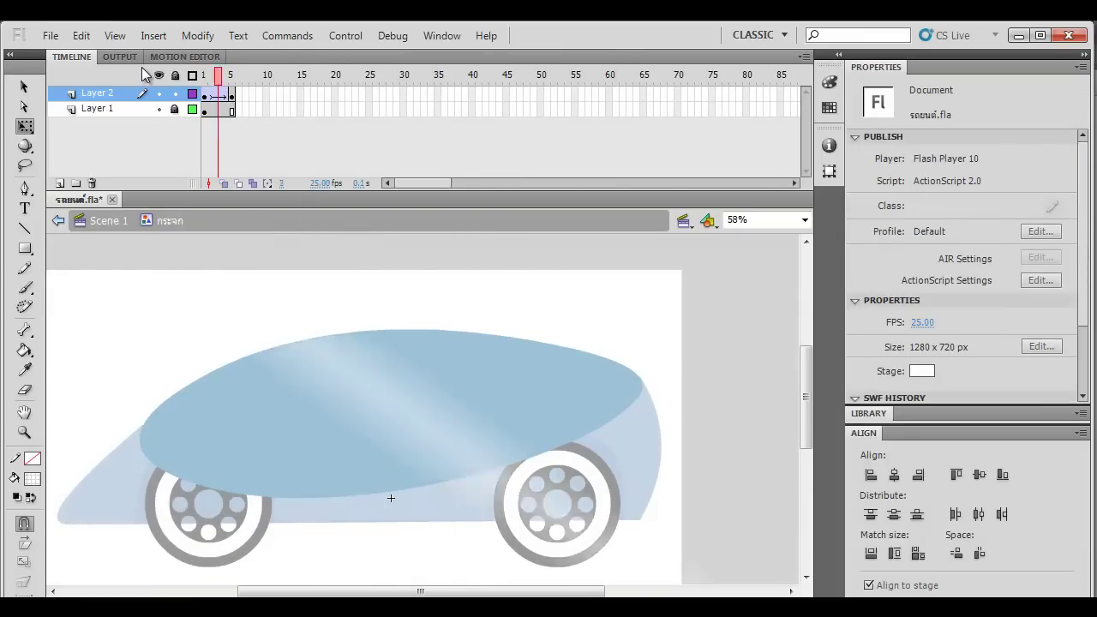
key("Return")
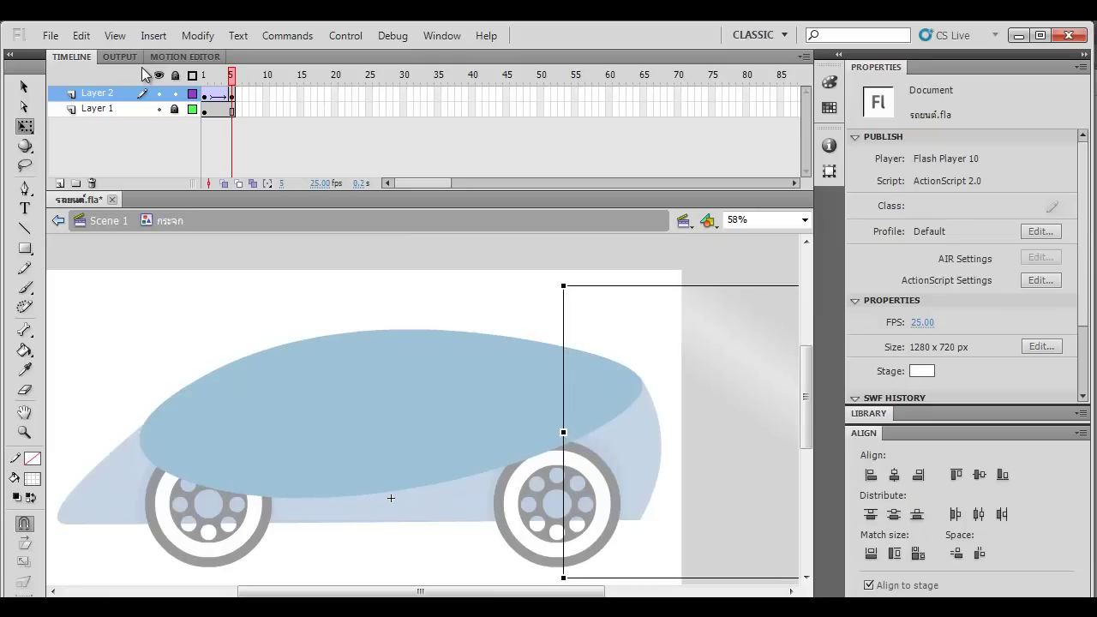
left_click_drag(225, 82, 184, 86)
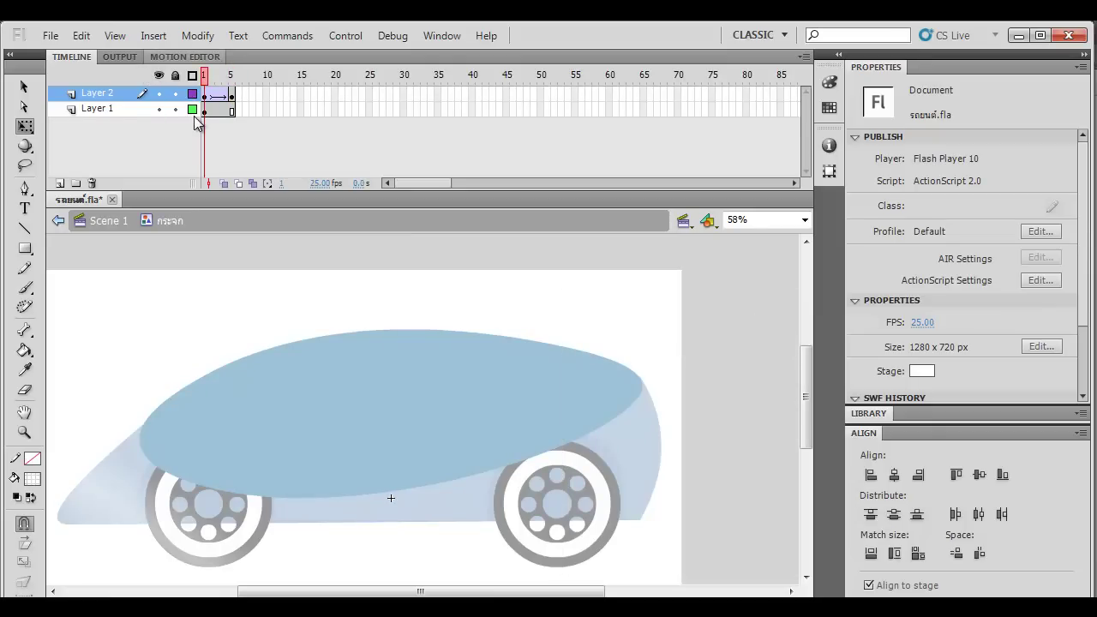
Step: Add a new layer above Layer 2 and copy the cabin shape's frame from Layer 1 into its first frame
left_click(60, 183)
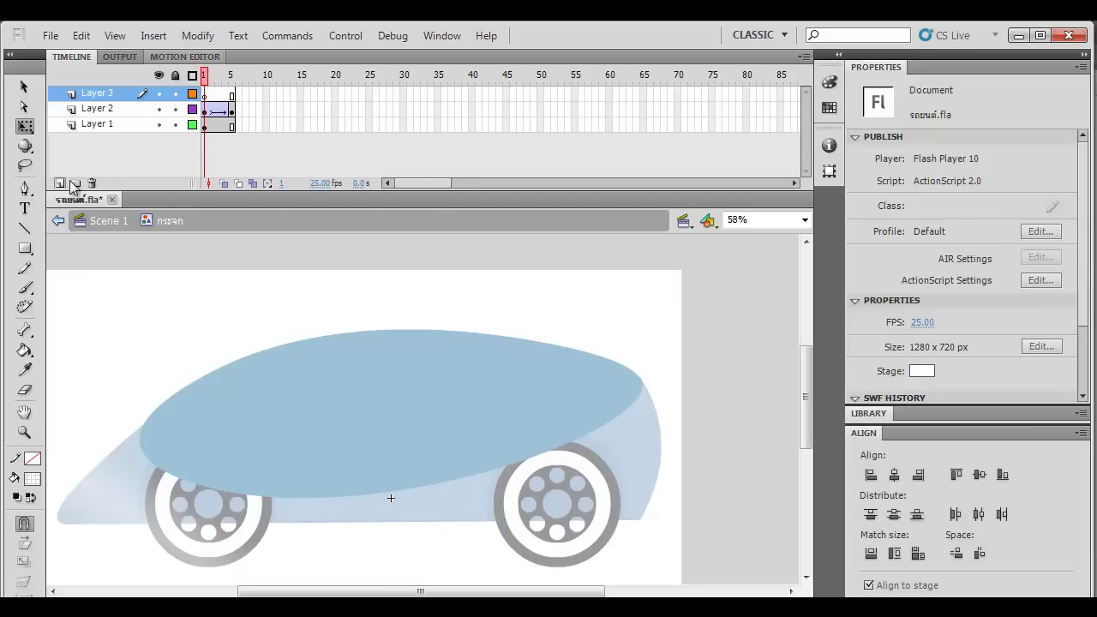
right_click(206, 127)
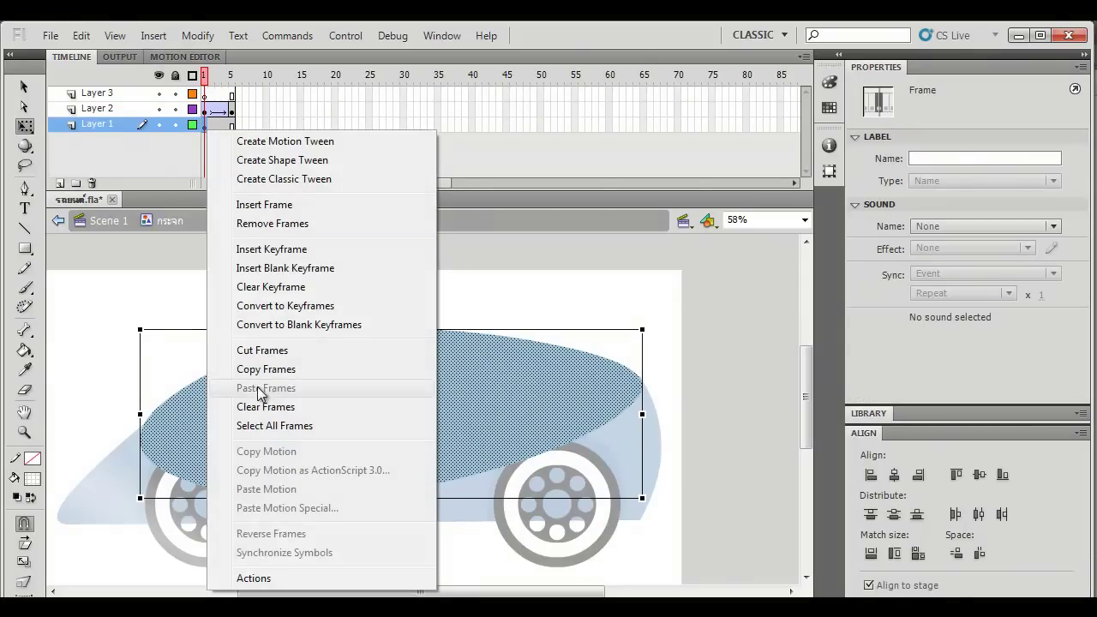
left_click(264, 368)
right_click(206, 94)
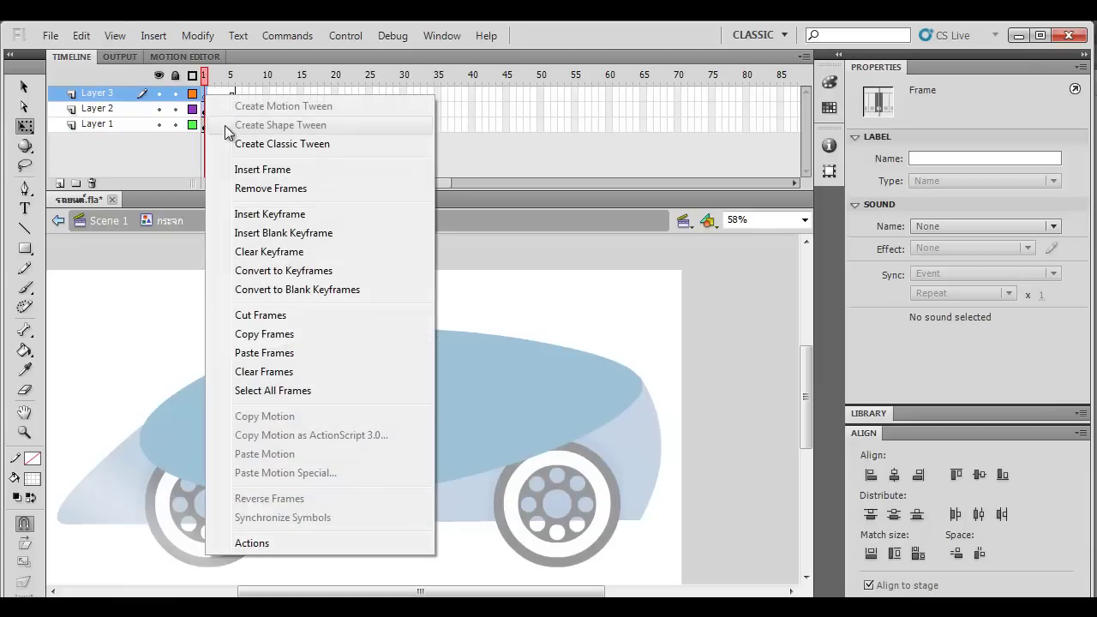
left_click(264, 352)
Step: Turn Layer 3 into a mask for the reflection on Layer 2 and play back the masked animation
right_click(104, 94)
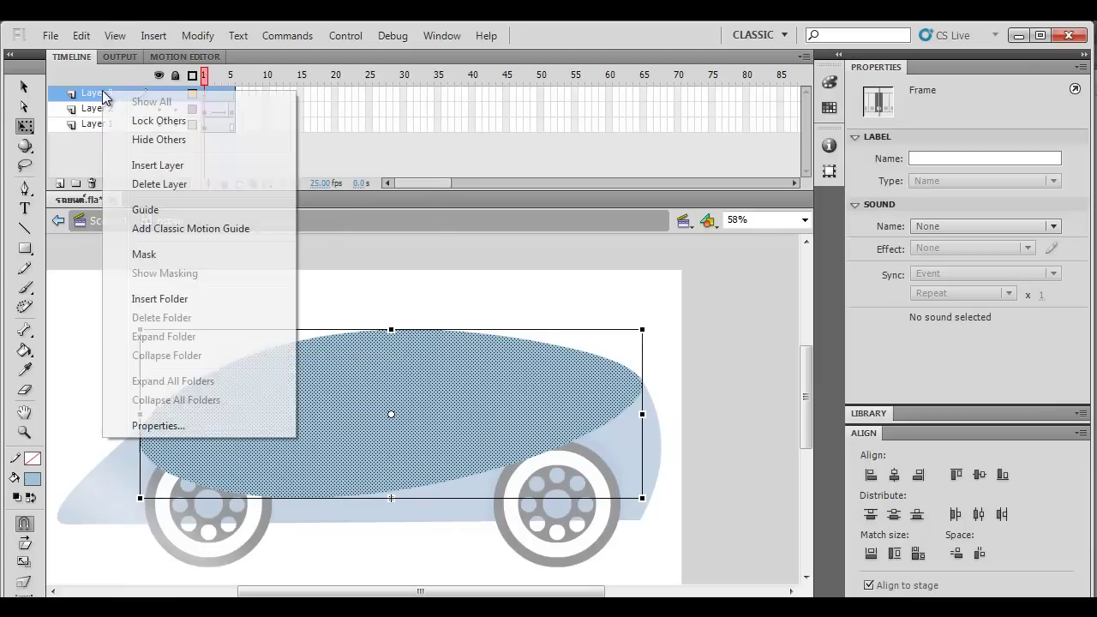
left_click(190, 229)
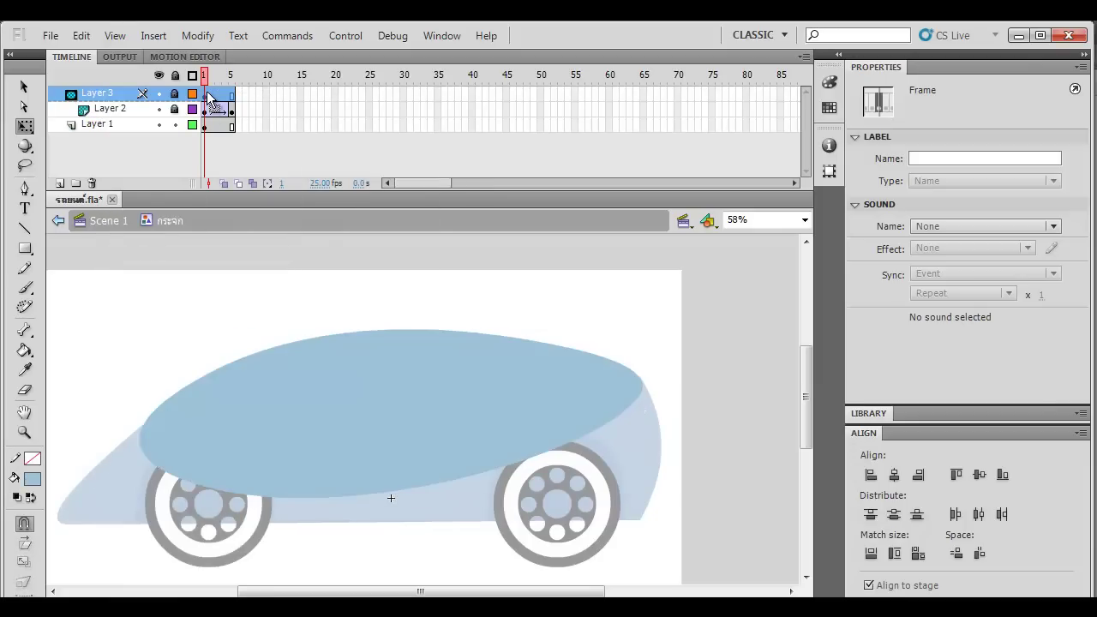
key("Return")
key("Return")
key("Return")
left_click(444, 286)
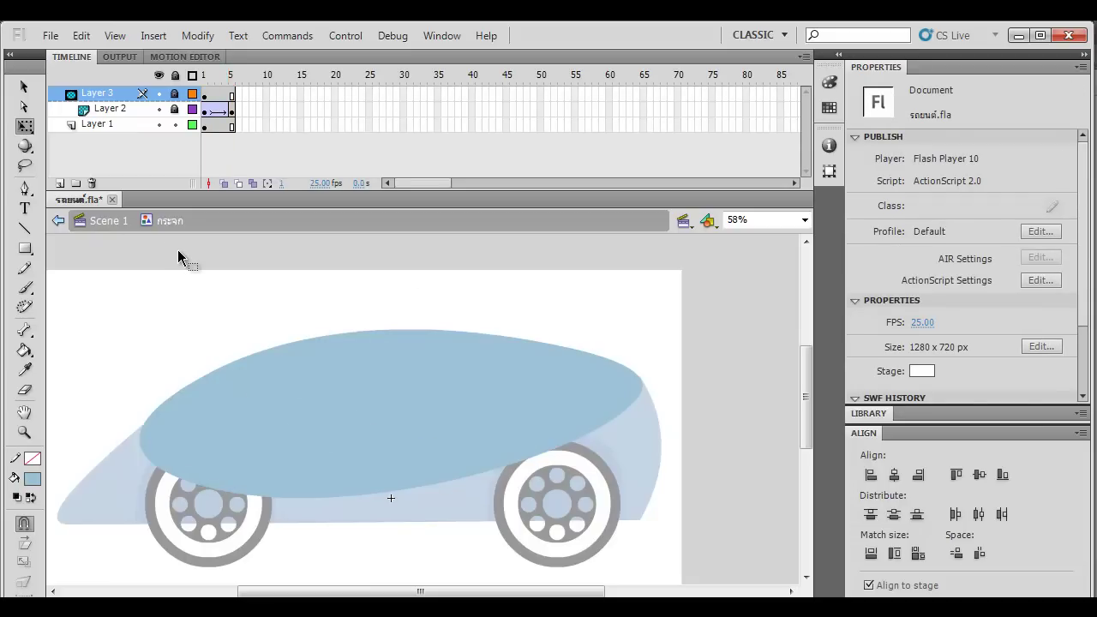
Step: Return to Scene 1, extend all its layers to frame 27 and test the movie
left_click(120, 221)
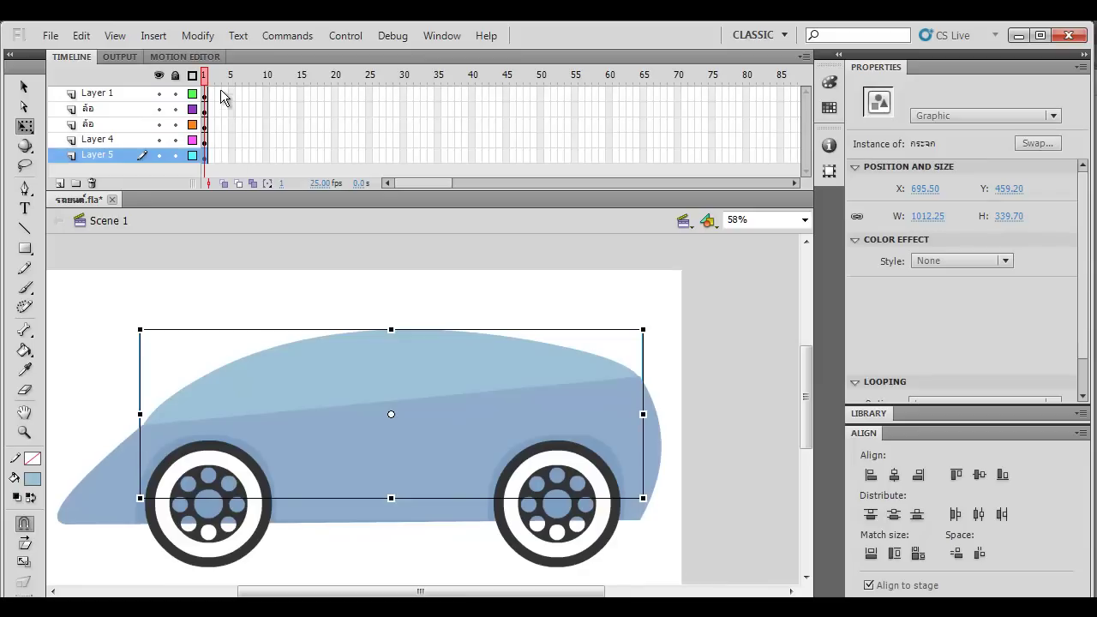
left_click_drag(223, 95, 381, 197)
key("ctrl+Return")
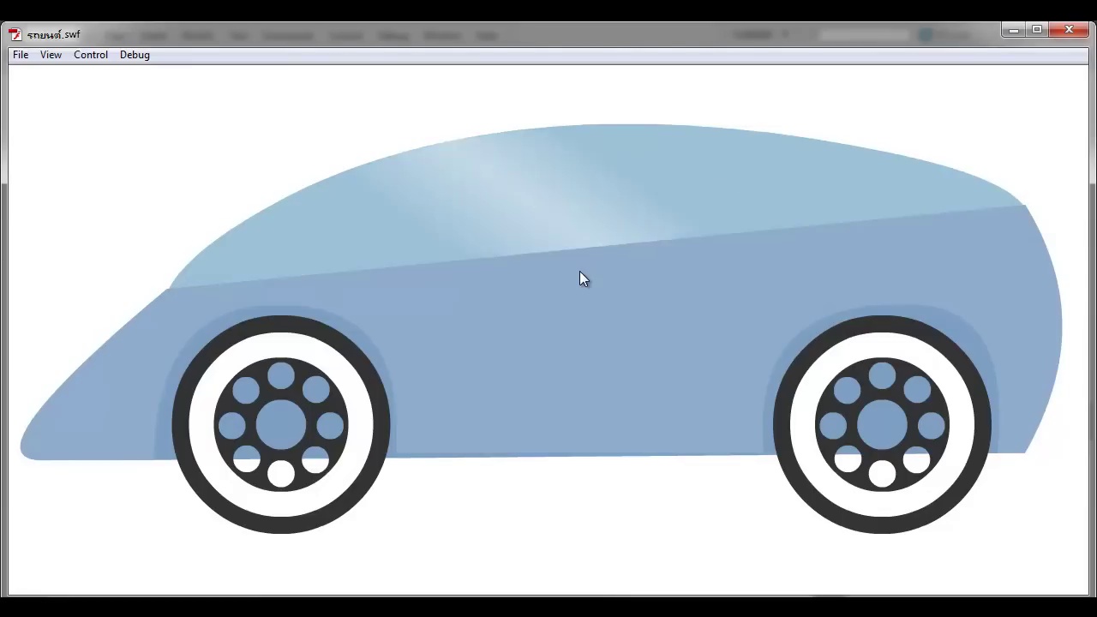
left_click(1068, 30)
Step: Open the กระจก cabin symbol and extend its three layers to frame 20 by inserting frames inside the tween
left_click(367, 358)
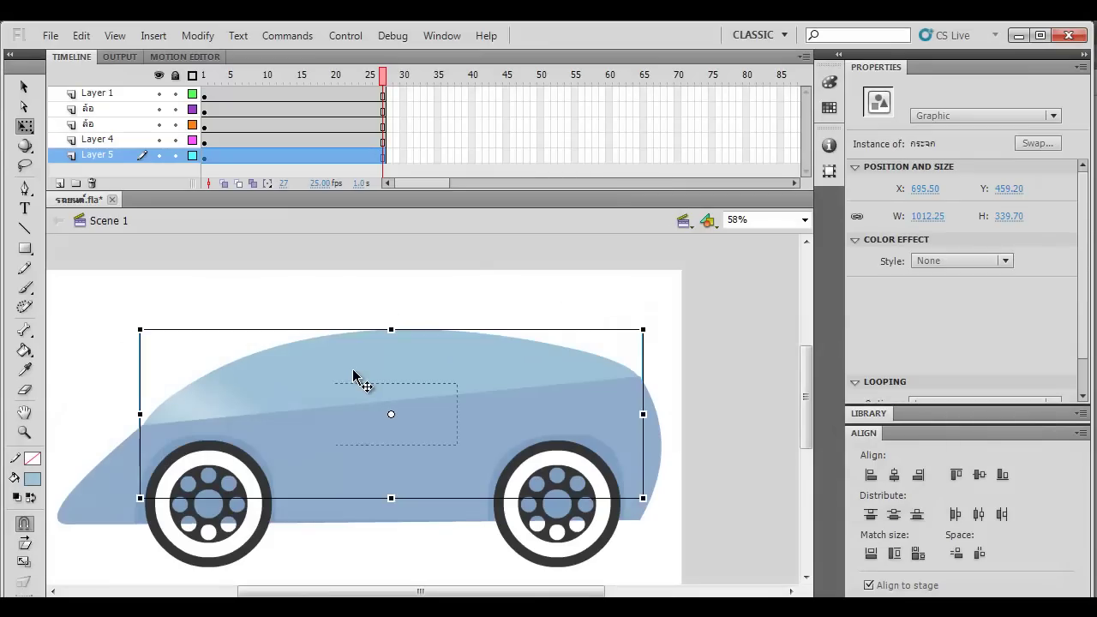
double_click(341, 326)
left_click_drag(230, 96, 205, 172)
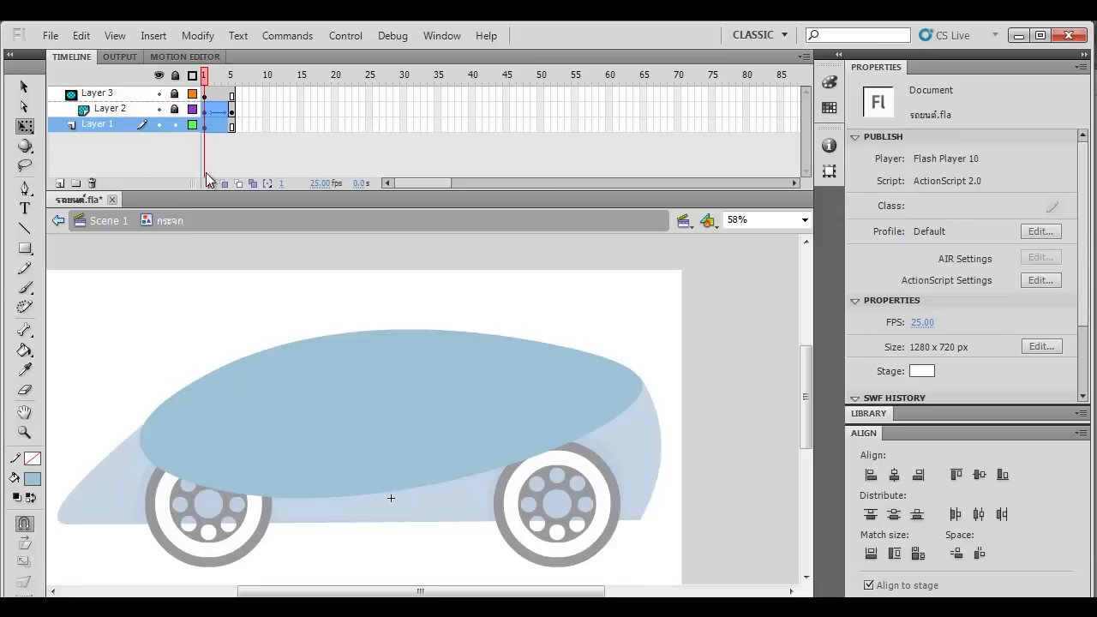
left_click_drag(227, 96, 213, 166)
key("F5")
key("F5")
key("F5")
key("F5")
key("F5")
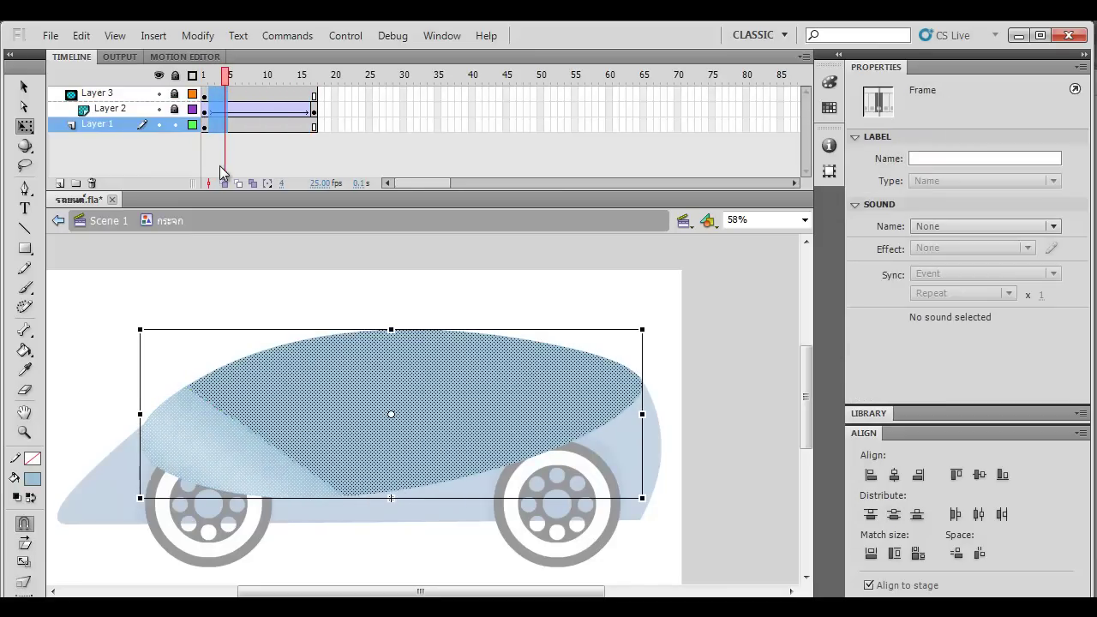
left_click(626, 286)
Step: Test the movie with the slower reflection and play back the cabin symbol's timeline
key("ctrl+Return")
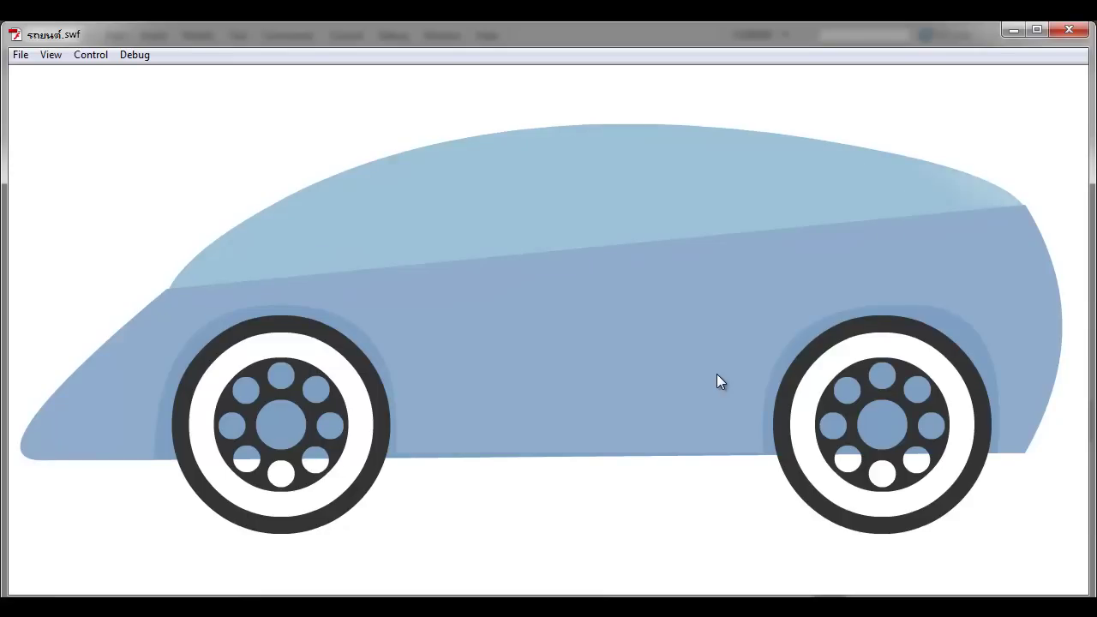
left_click(1068, 29)
key("Return")
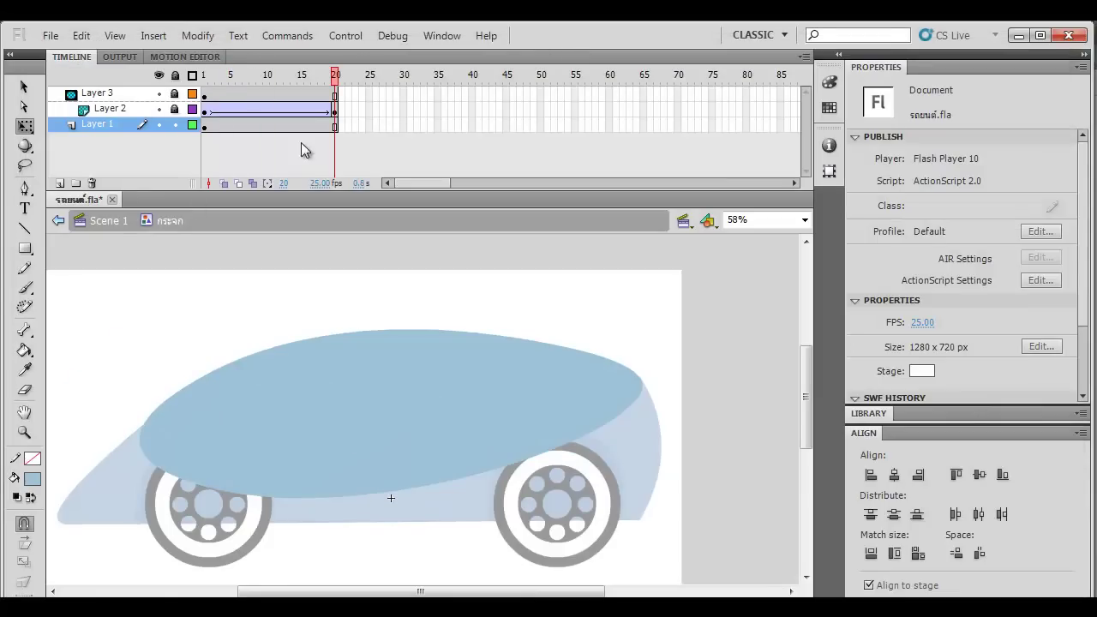
Step: Return to Scene 1, remove the frames after frame 20 from all layers and test the movie
left_click(109, 221)
key("Return")
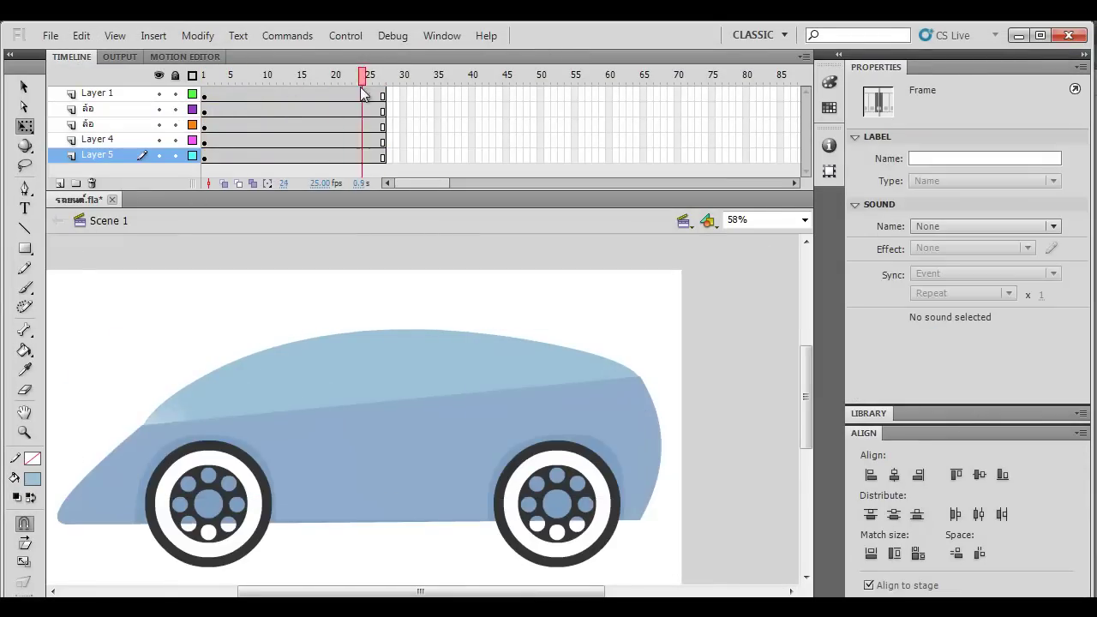
left_click_drag(502, 101, 384, 107)
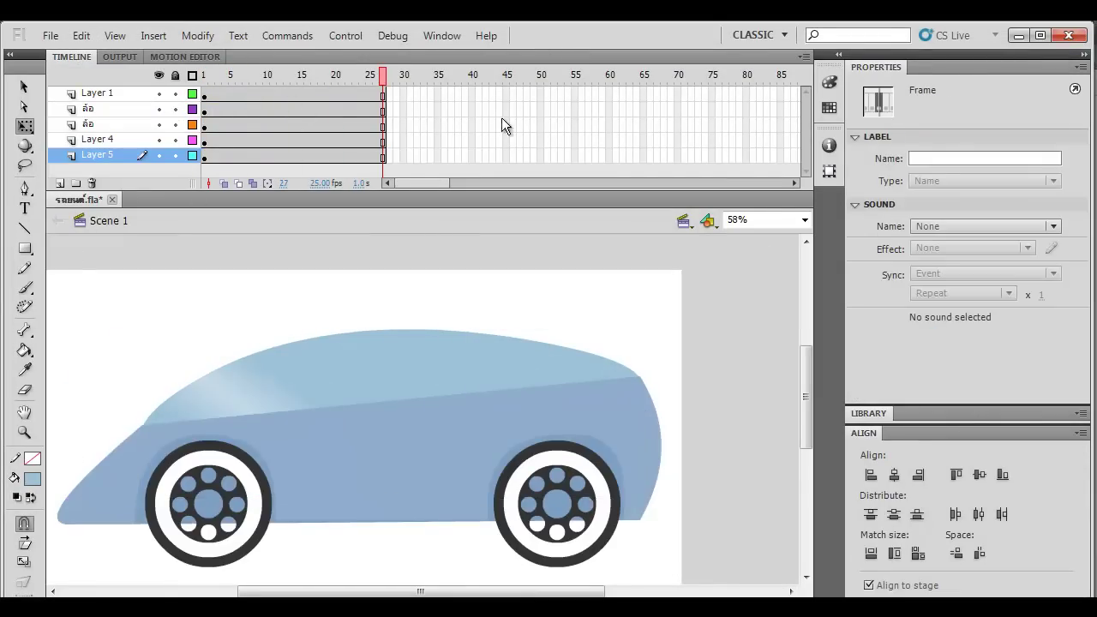
left_click(387, 95)
left_click(323, 78)
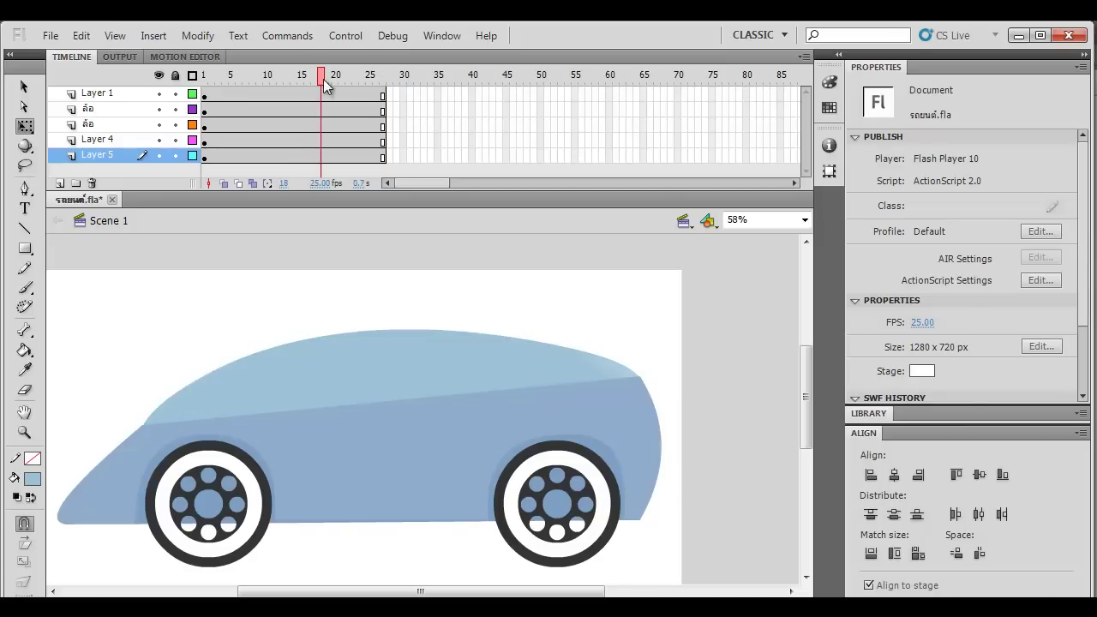
left_click_drag(343, 92, 444, 156)
right_click(417, 147)
left_click(478, 237)
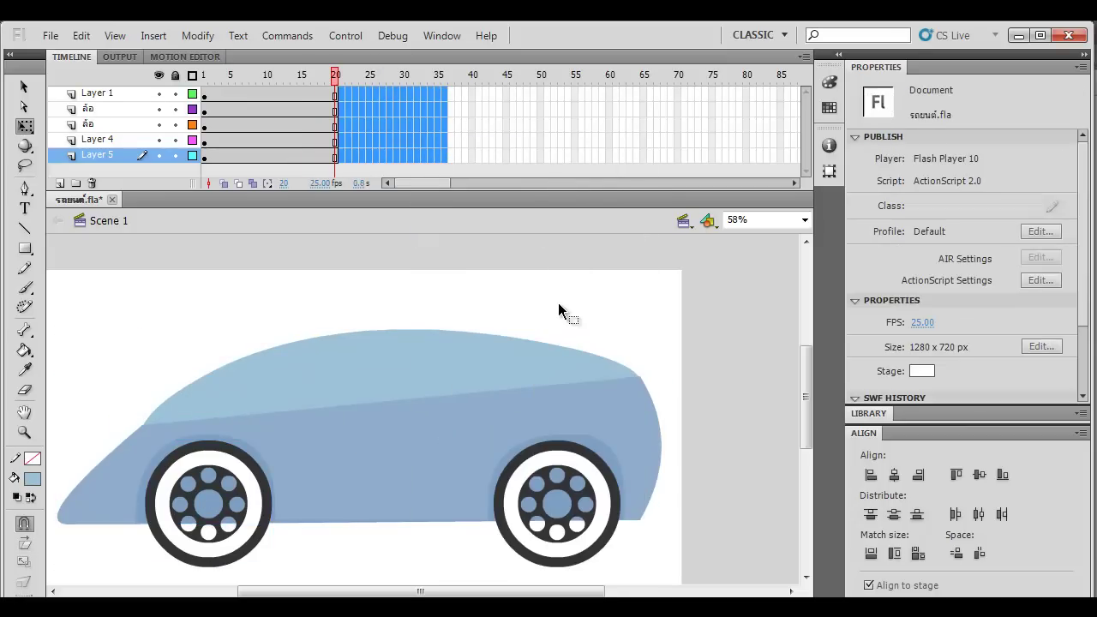
key("ctrl+Return")
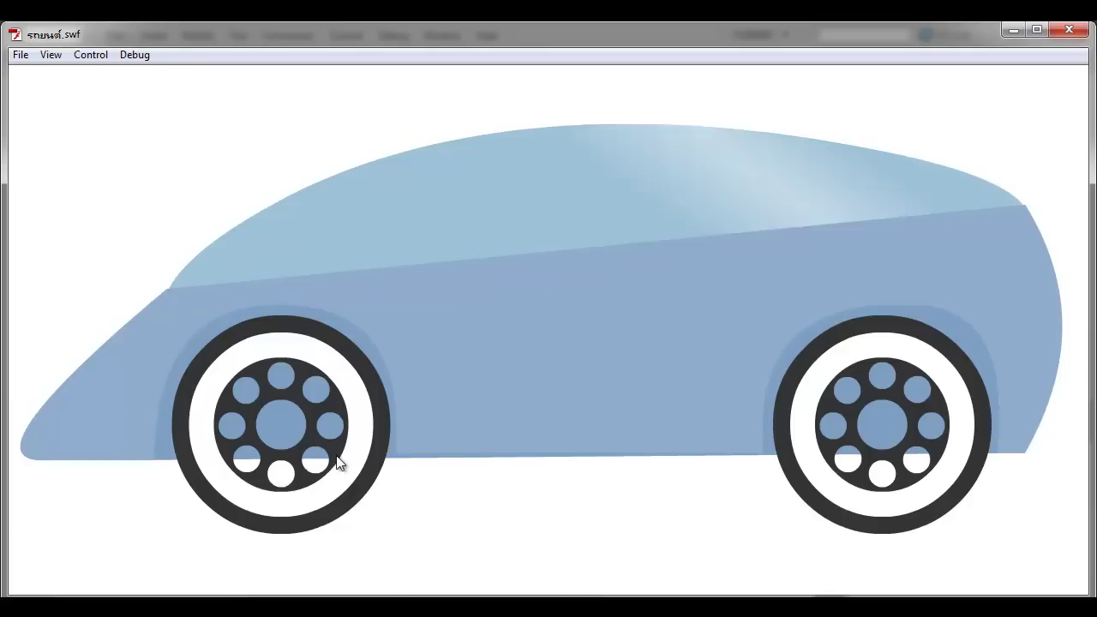
left_click(1071, 32)
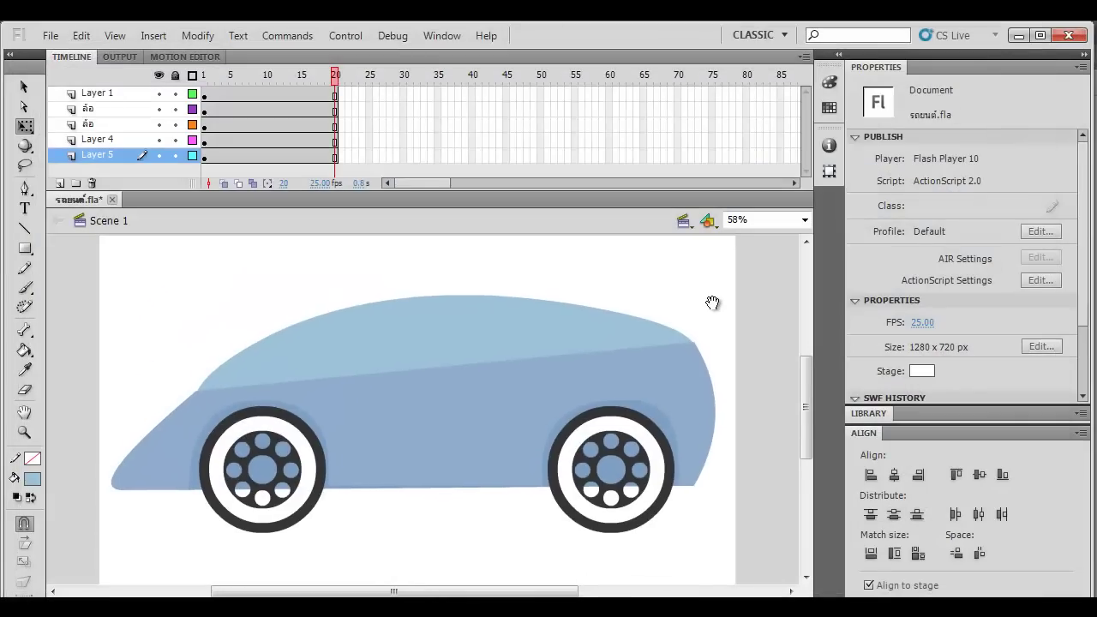
Step: Open the rear wheel's ล้อ symbol for editing and try rotating the wheel group about its centre
left_click(648, 510)
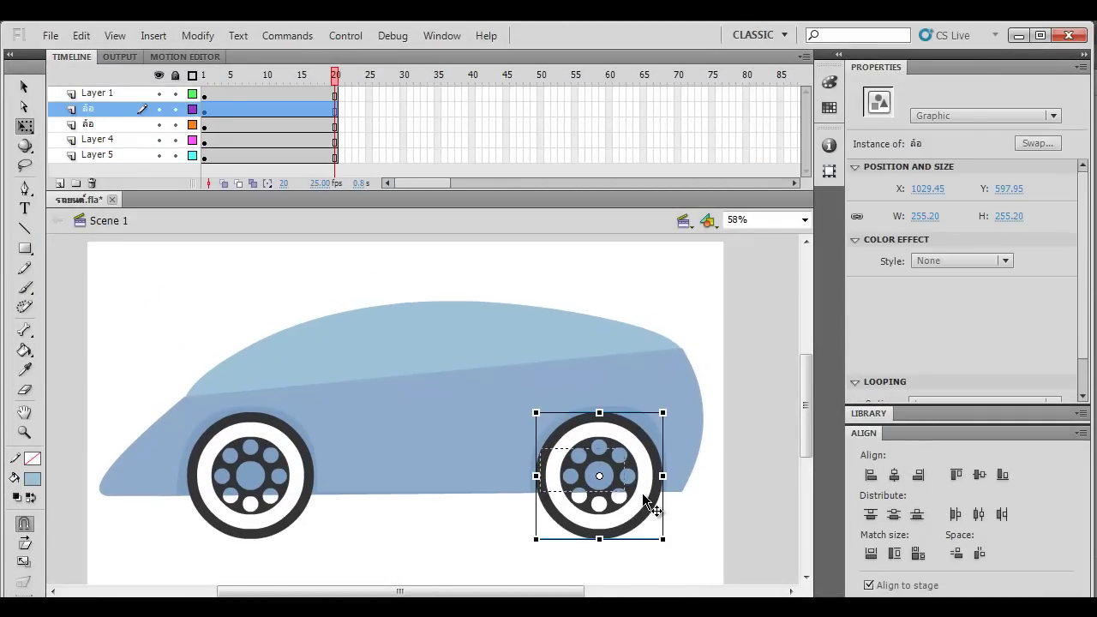
double_click(642, 492)
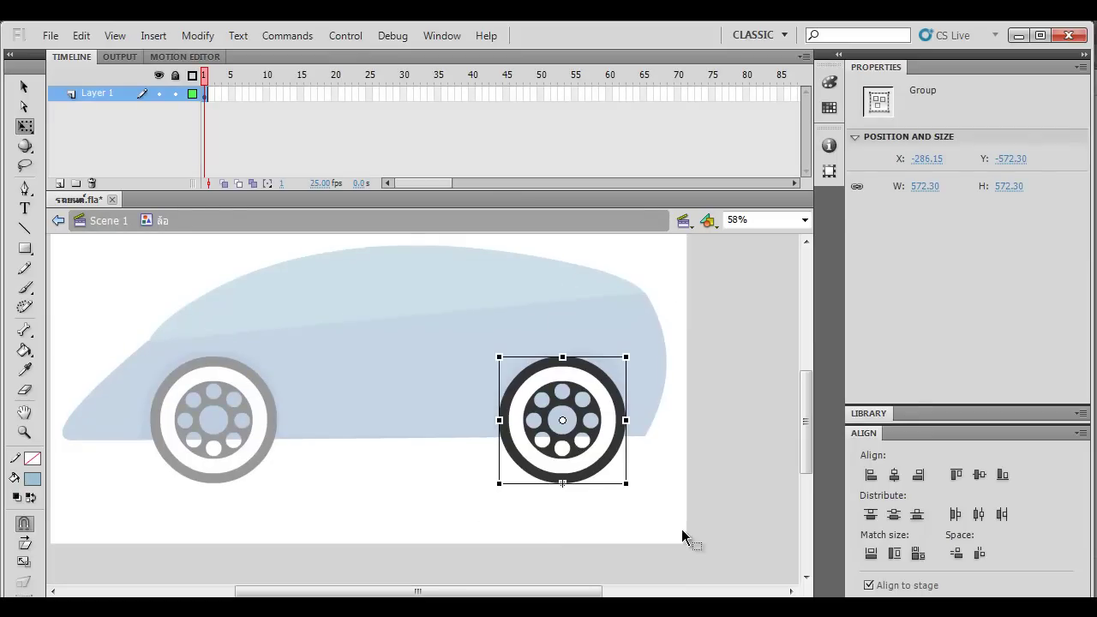
left_click(683, 535)
left_click(609, 442)
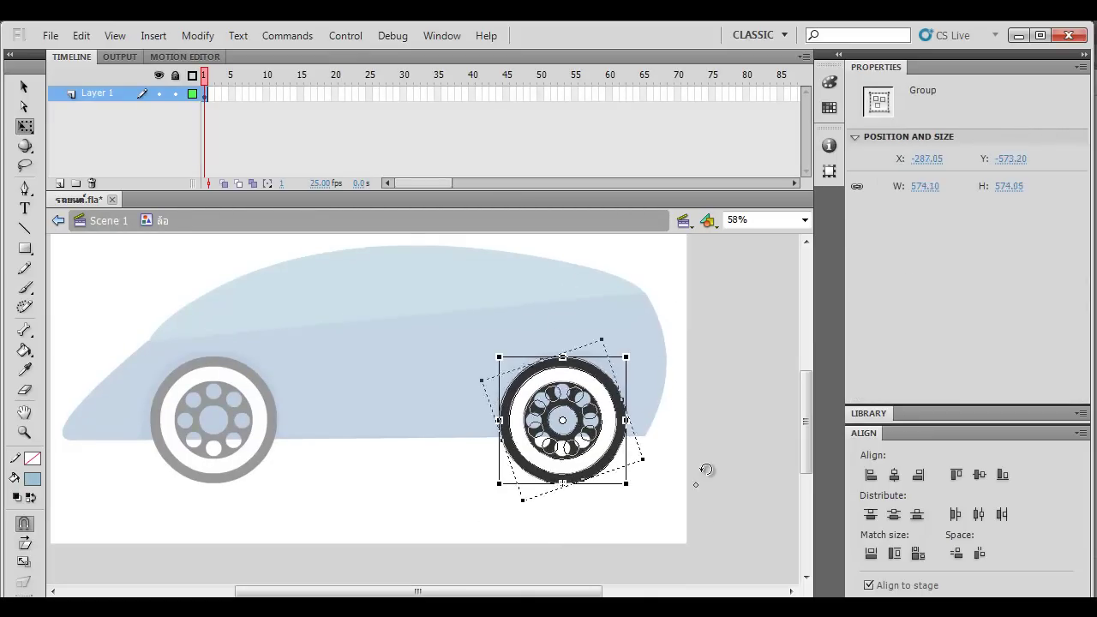
left_click_drag(403, 362, 656, 362)
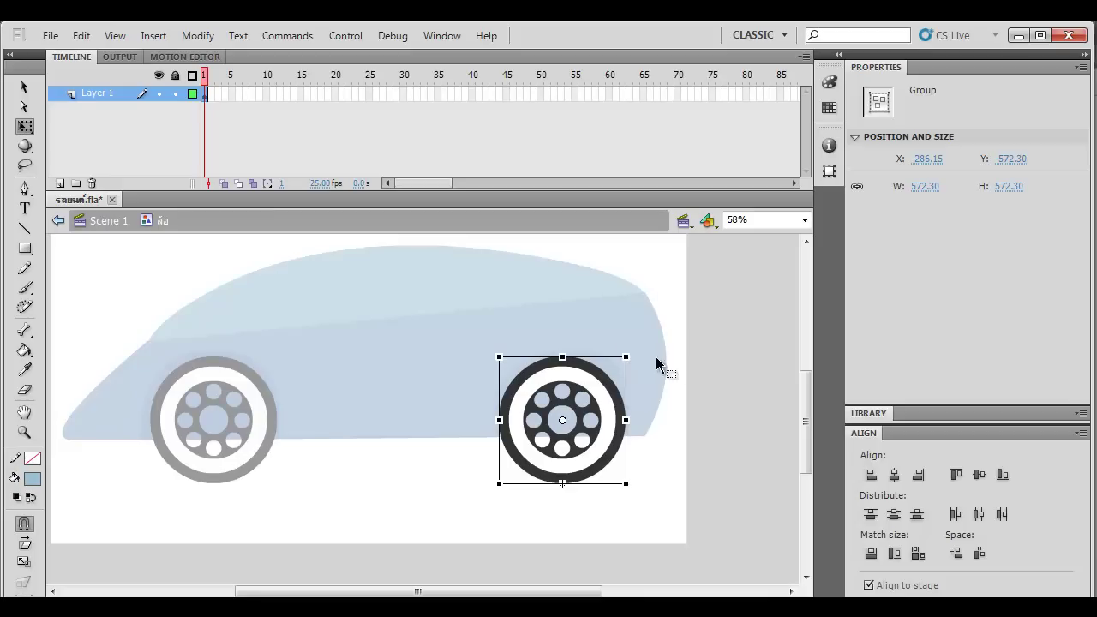
Step: Convert the wheel group inside the ล้อ symbol to a graphic symbol named ล้อหมุน
right_click(616, 445)
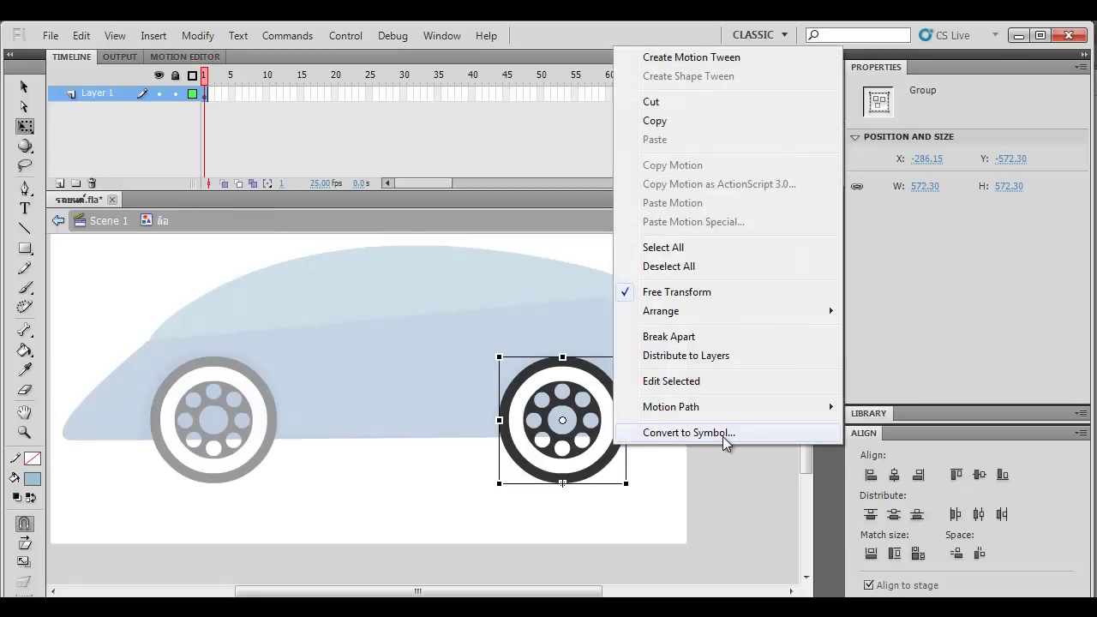
left_click(723, 436)
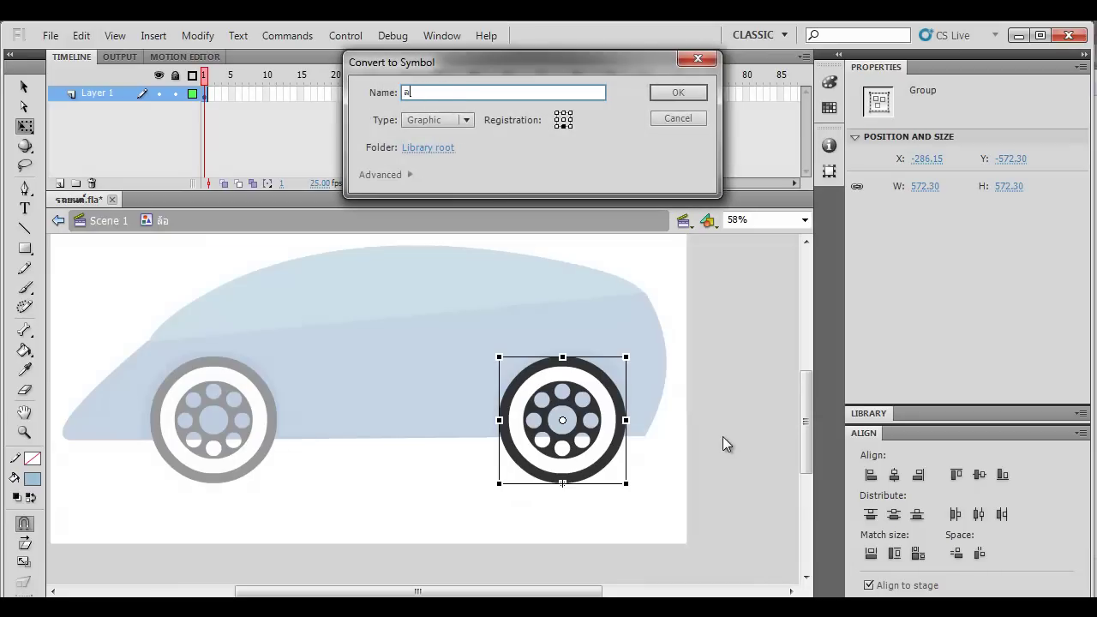
type("ล้อหมุน")
key("Return")
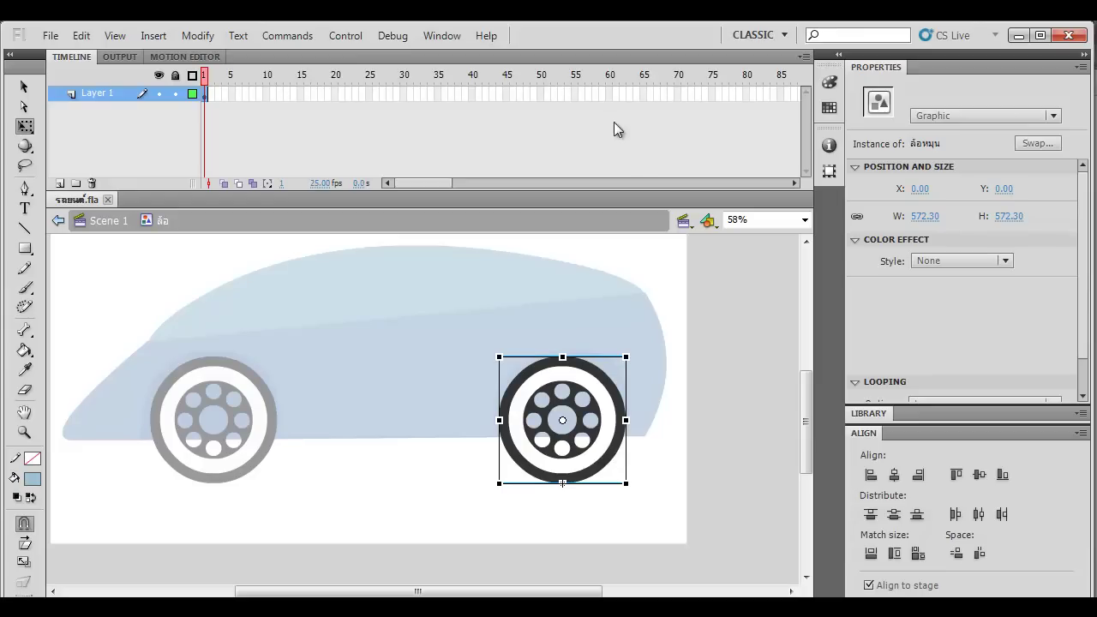
Step: Insert a keyframe at frame 40 of the wheel's layer and create a classic tween across its frames
left_click(469, 91)
right_click(470, 93)
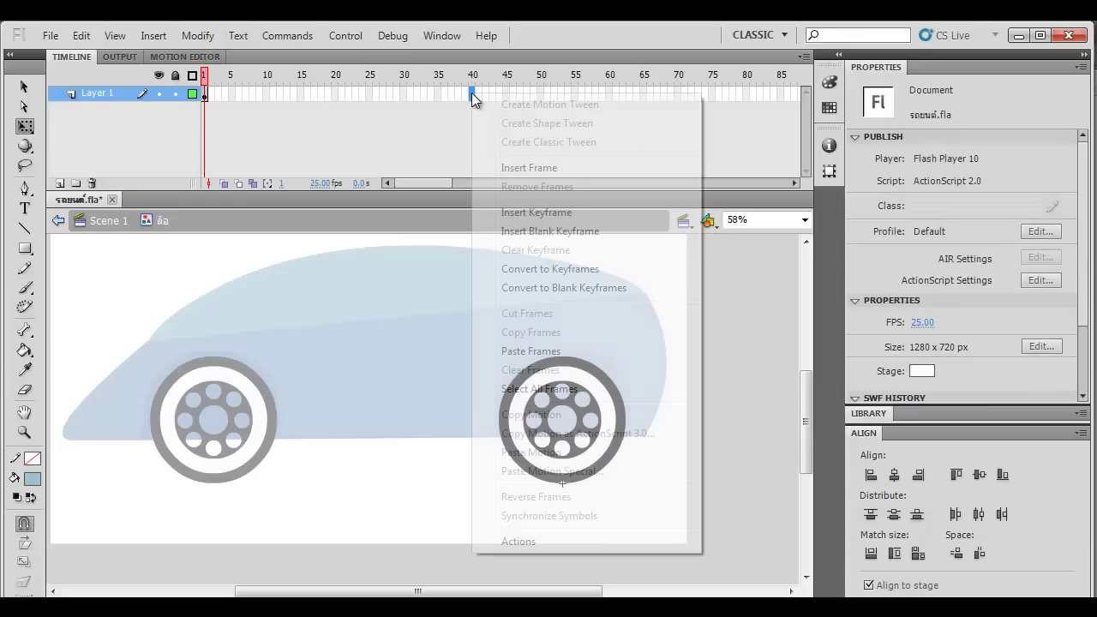
left_click(526, 207)
right_click(426, 94)
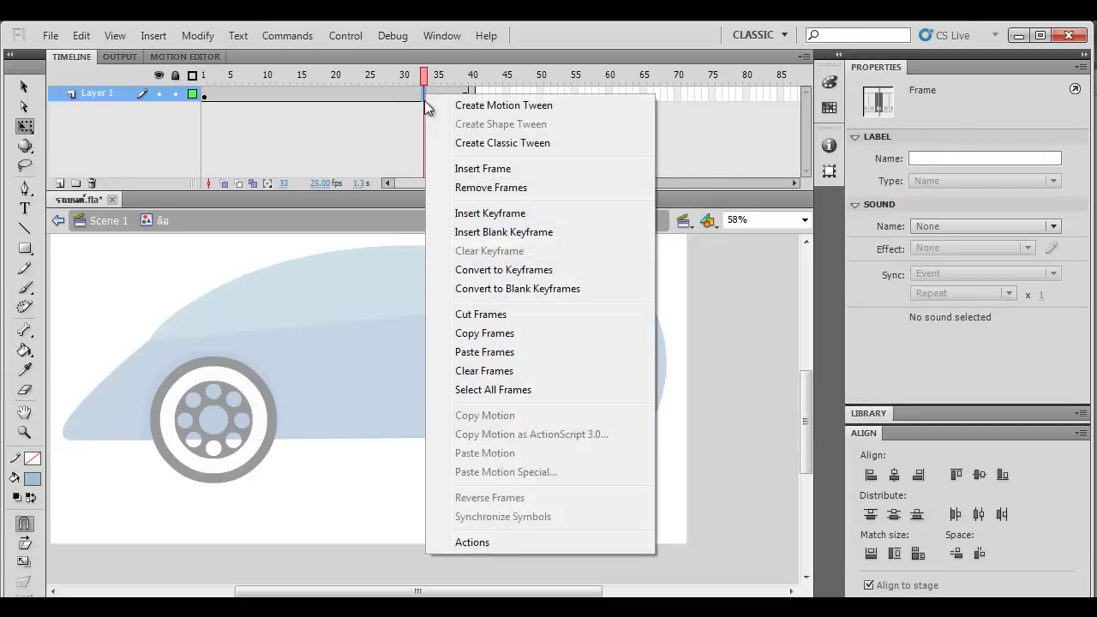
left_click(476, 144)
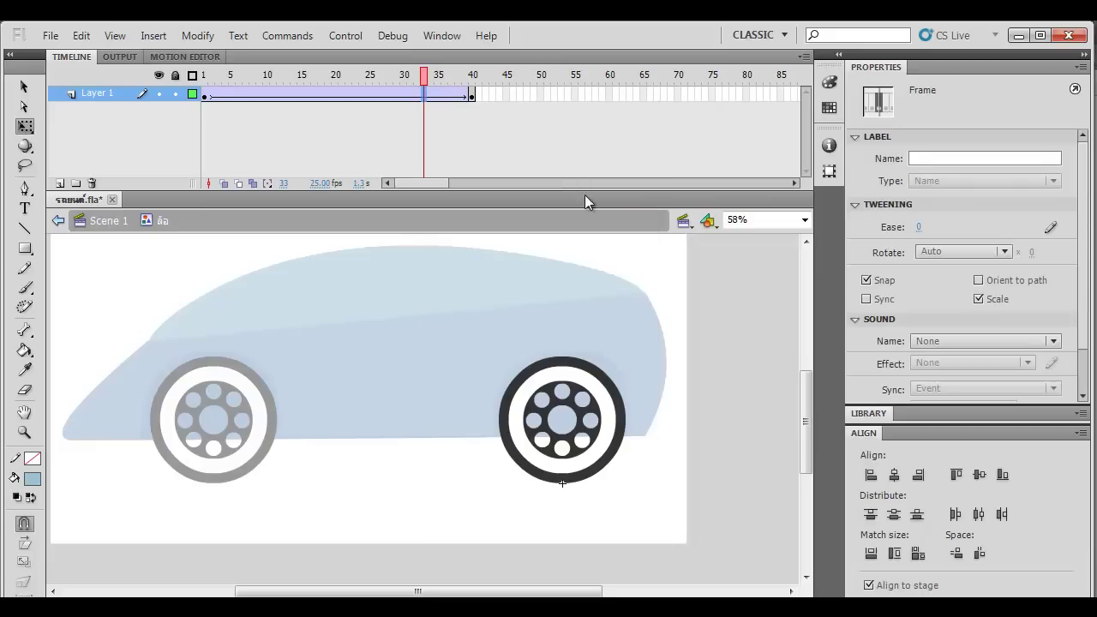
Step: Set the wheel tween's rotation to CW and play back the symbol's timeline
left_click(938, 250)
left_click(952, 308)
key("Return")
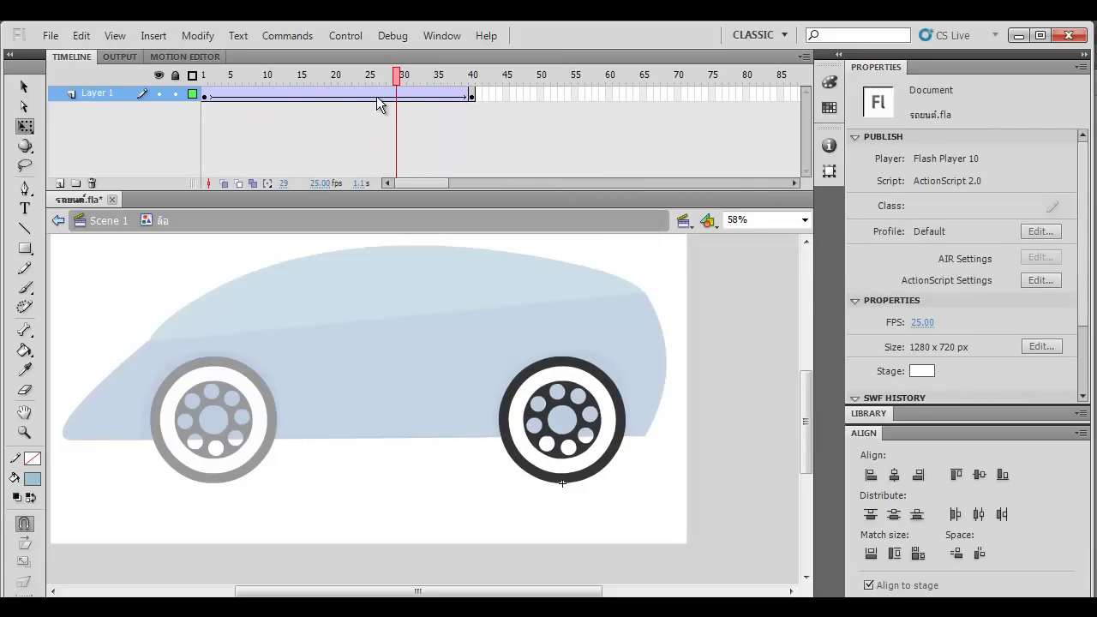
Step: Set the wheel tween's rotation to CCW, scrub through its frames and test the movie
left_click(378, 96)
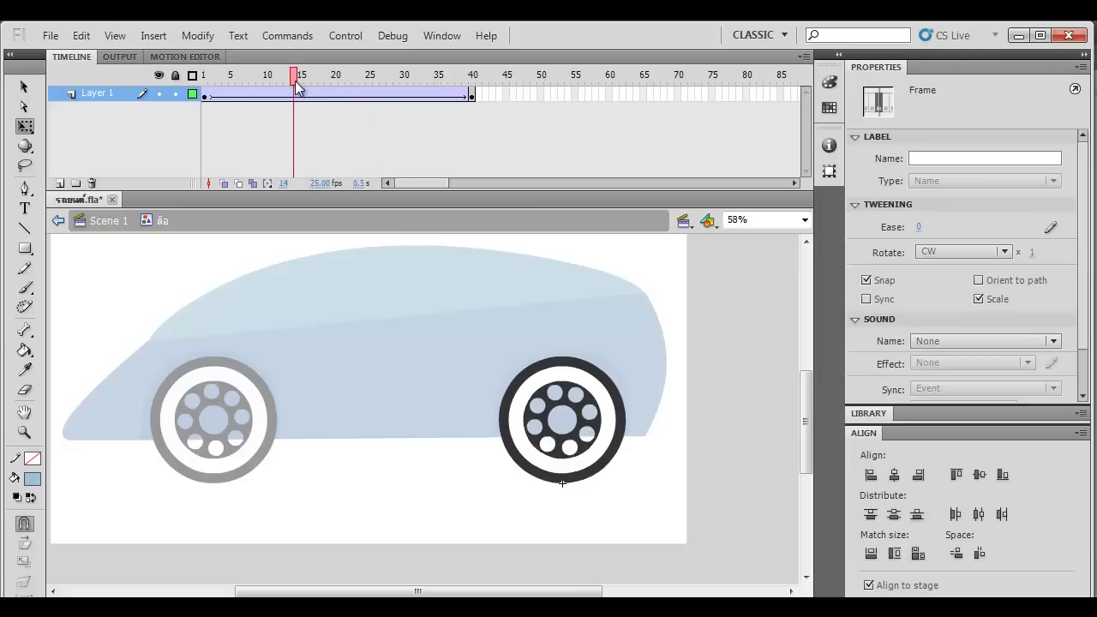
left_click(380, 100)
left_click(961, 251)
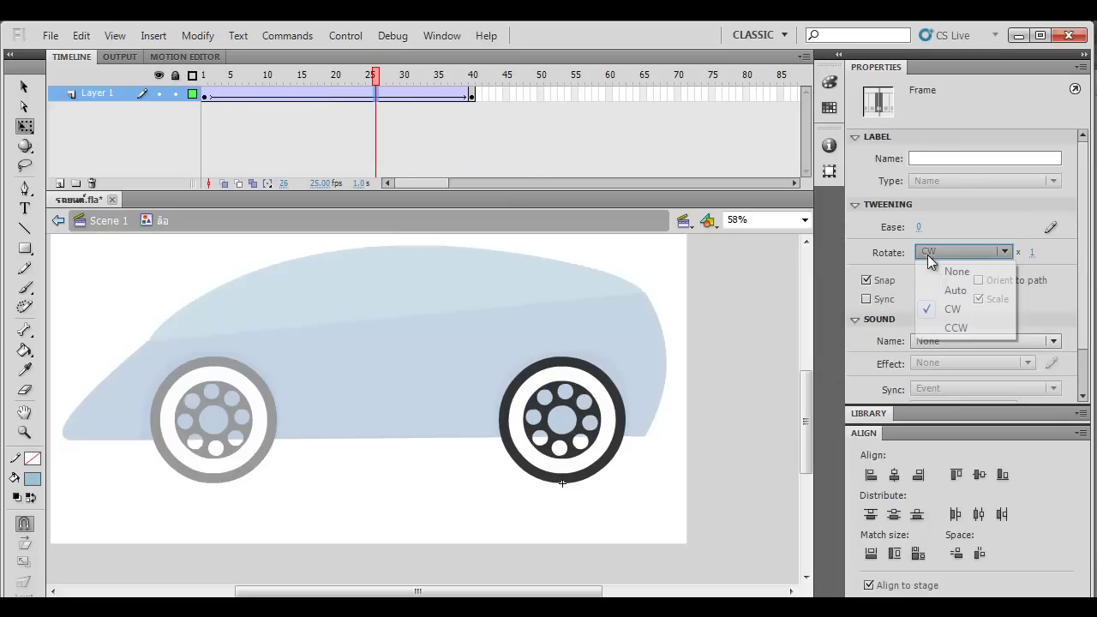
left_click(947, 327)
left_click_drag(355, 77, 139, 72)
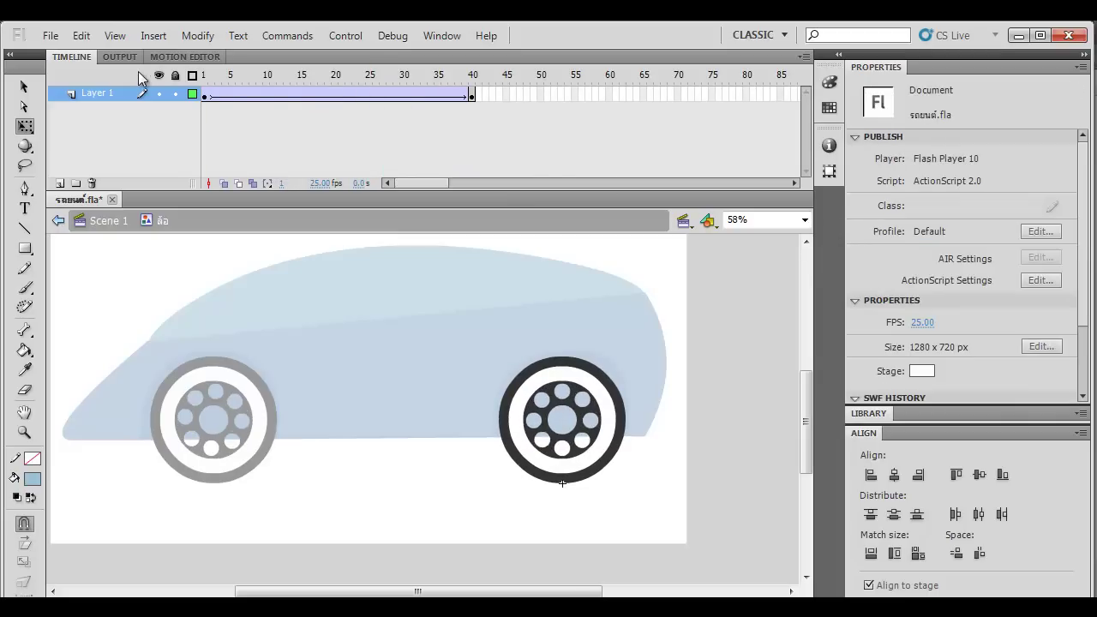
key("ctrl+Return")
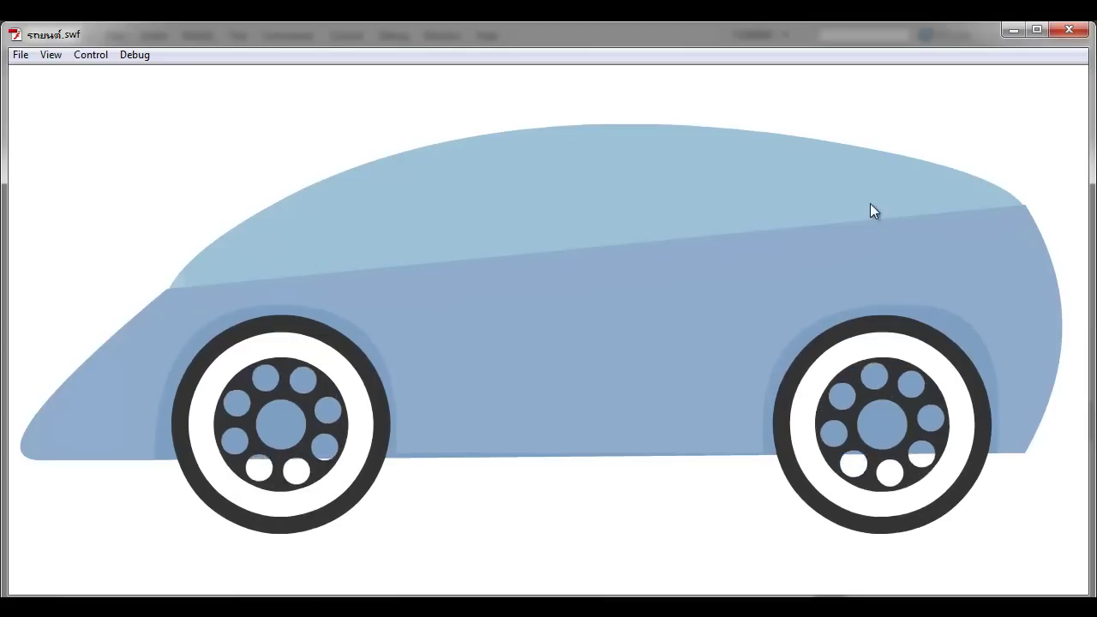
left_click(1069, 30)
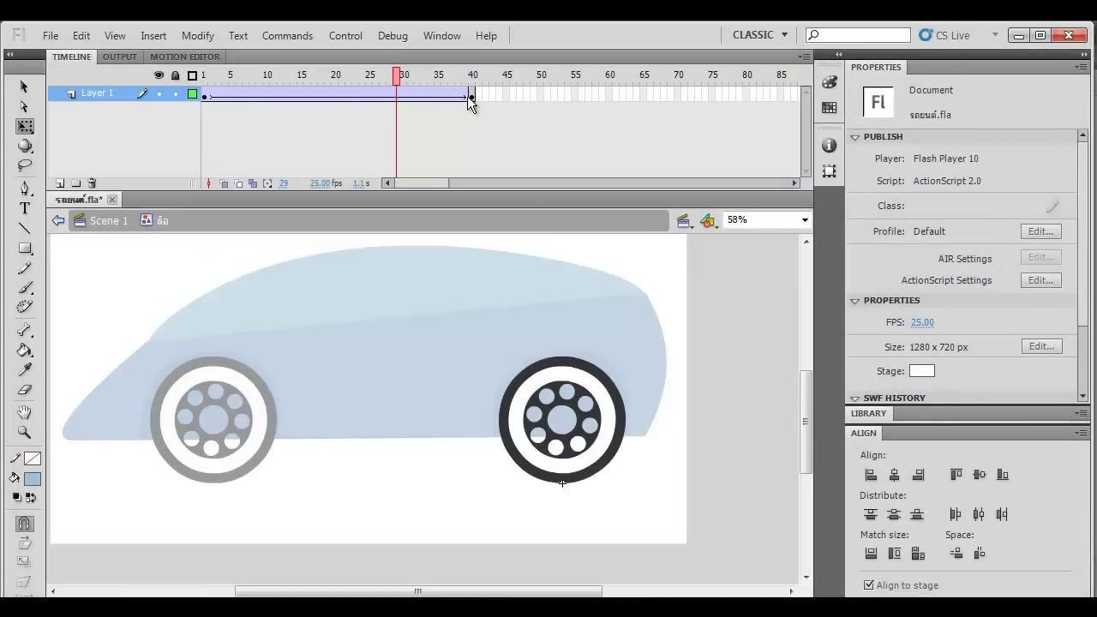
Step: Shorten the wheel tween to end at frame 20 by removing the surplus tween frames, and test the movie
left_click_drag(465, 93, 335, 89)
right_click(335, 90)
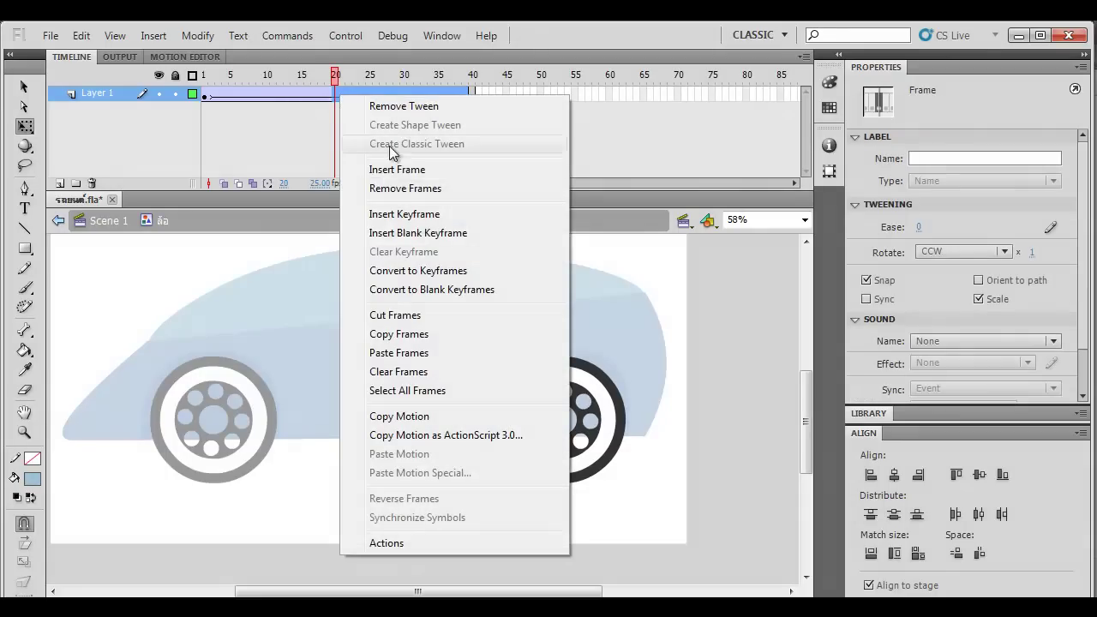
left_click(405, 188)
left_click(626, 289)
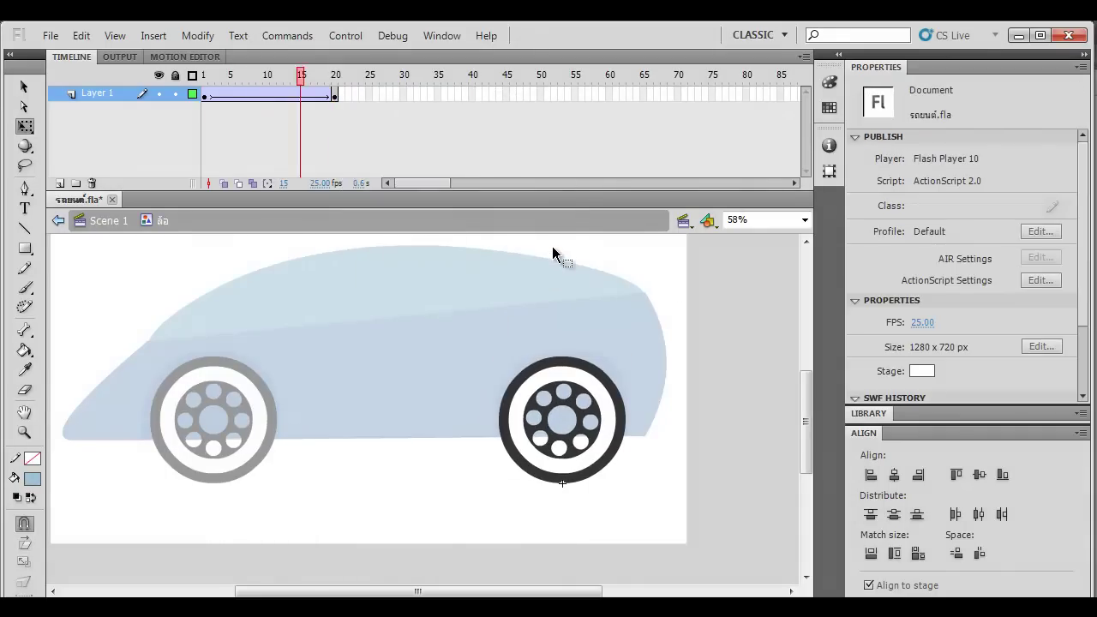
key("ctrl+Return")
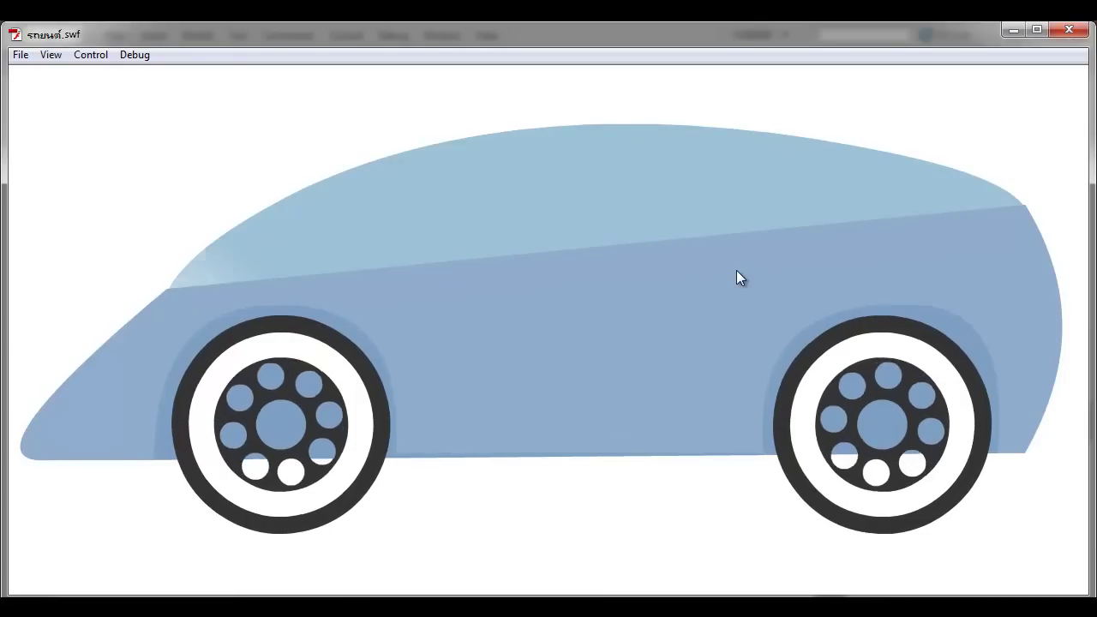
left_click(1070, 31)
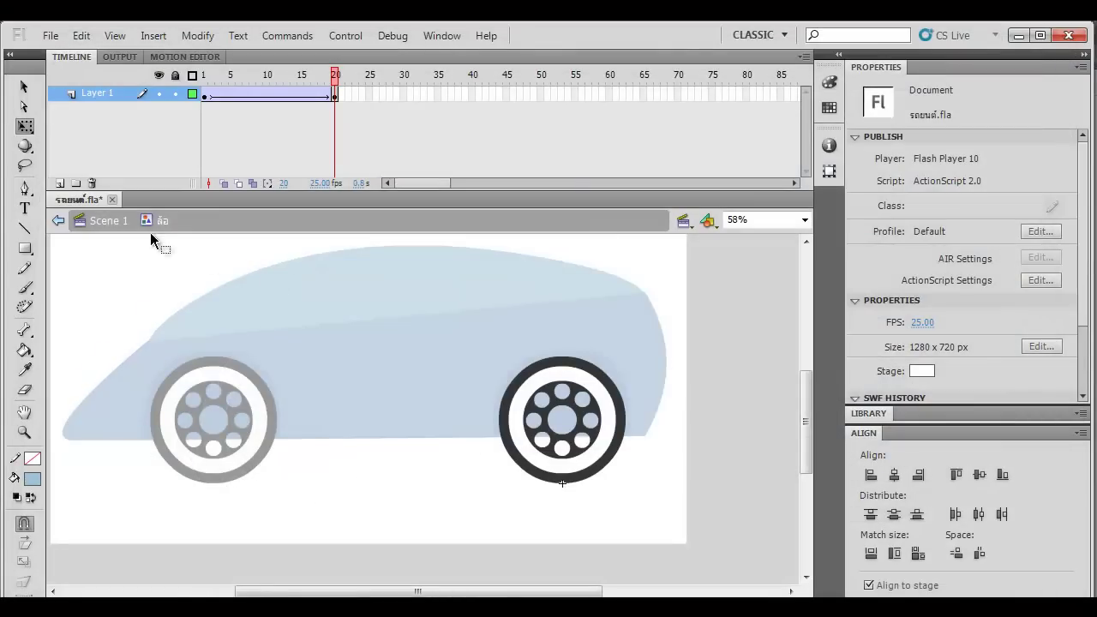
Step: Return to Scene 1 and squeeze the rear wheel instance horizontally to about 190 px wide
left_click(115, 222)
left_click_drag(524, 365, 595, 374)
left_click_drag(698, 390, 648, 390)
left_click(715, 392)
left_click(628, 425)
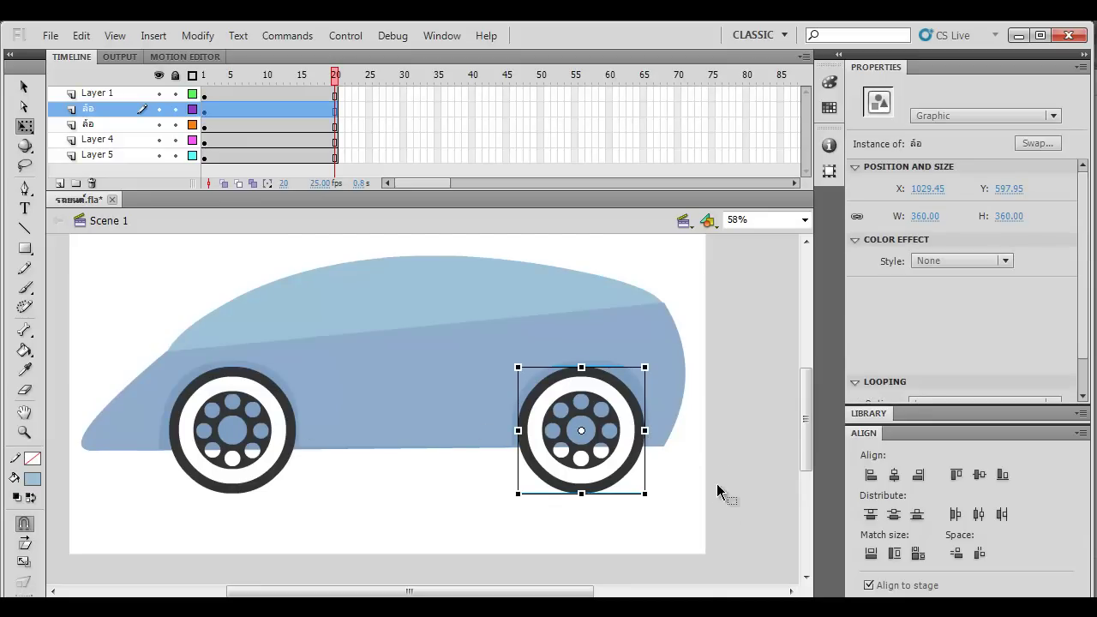
left_click(720, 501)
left_click(628, 439)
left_click_drag(643, 431, 614, 436)
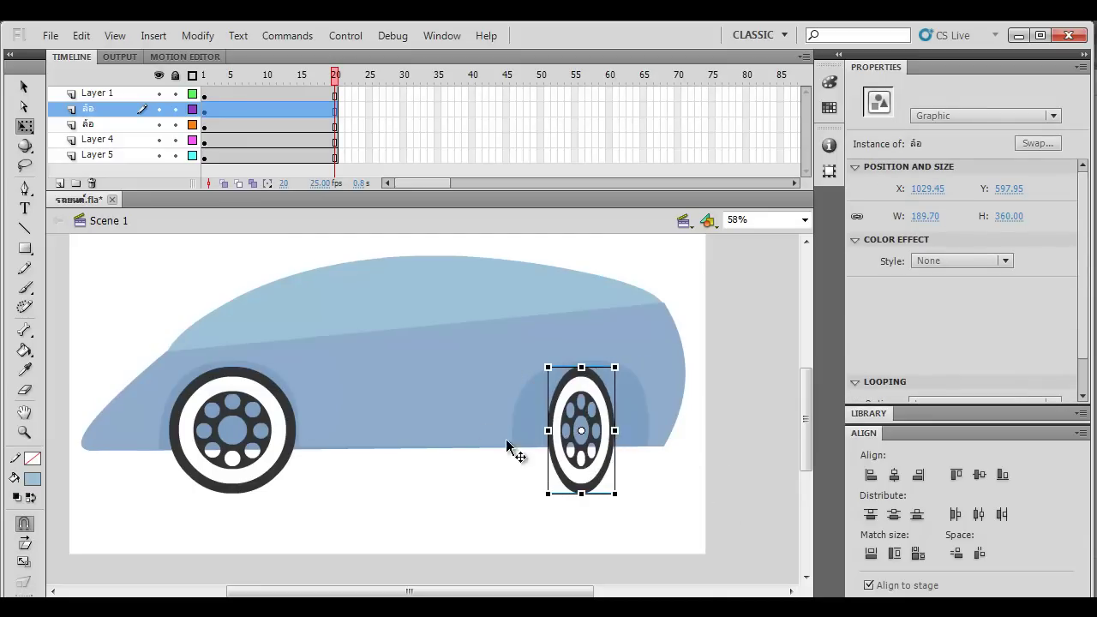
Step: Squeeze the front wheel instance horizontally into an upright ellipse and play back the main timeline
left_click(283, 425)
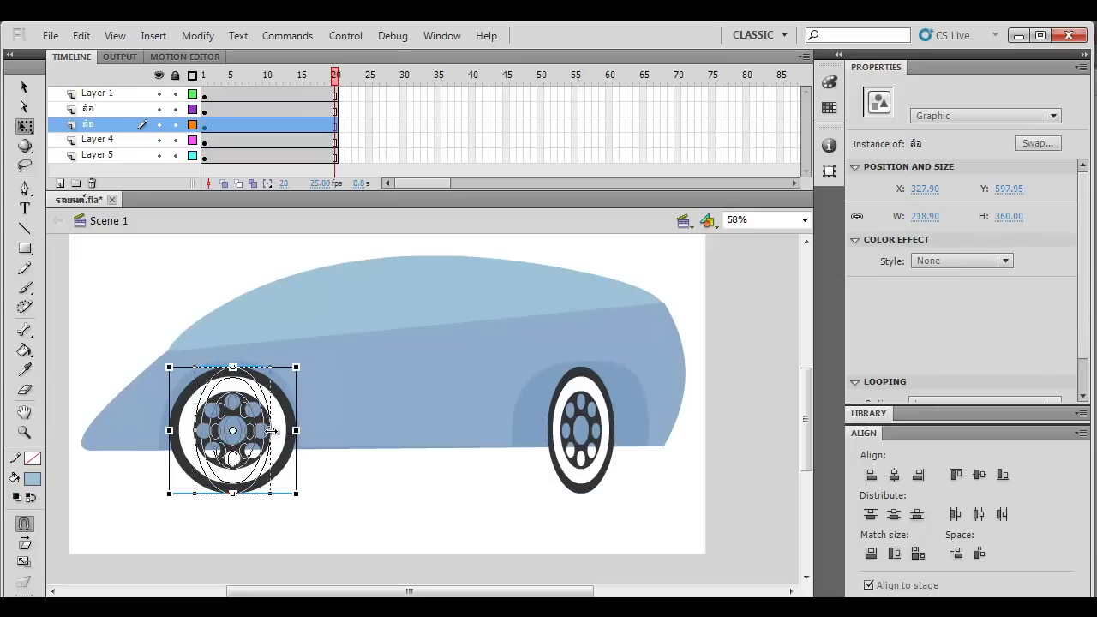
left_click_drag(261, 430, 257, 430)
left_click(426, 524)
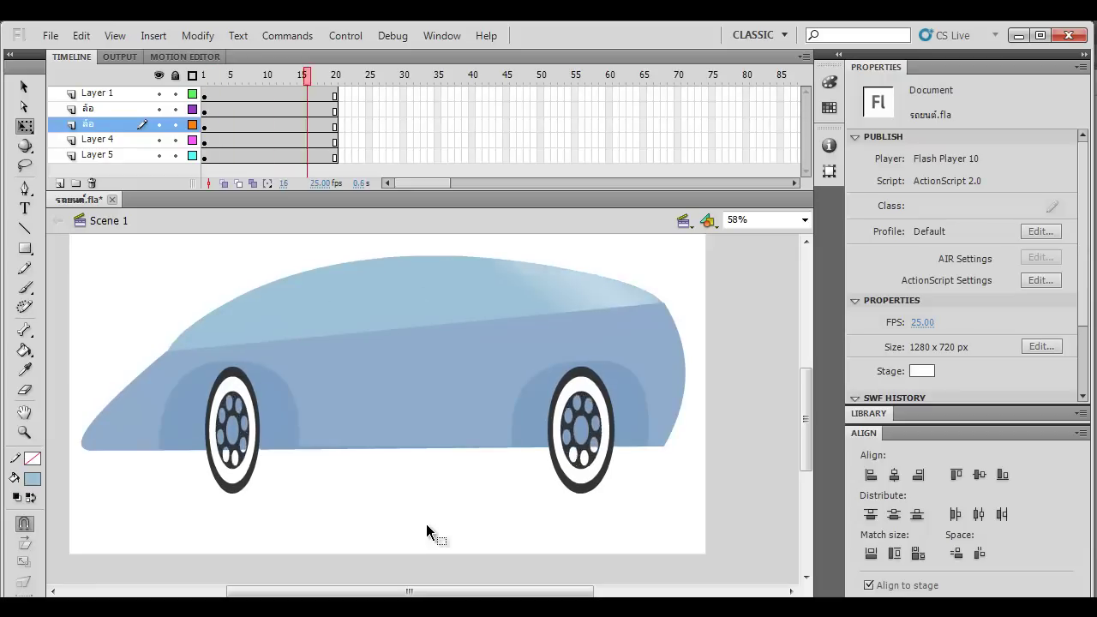
key("Return")
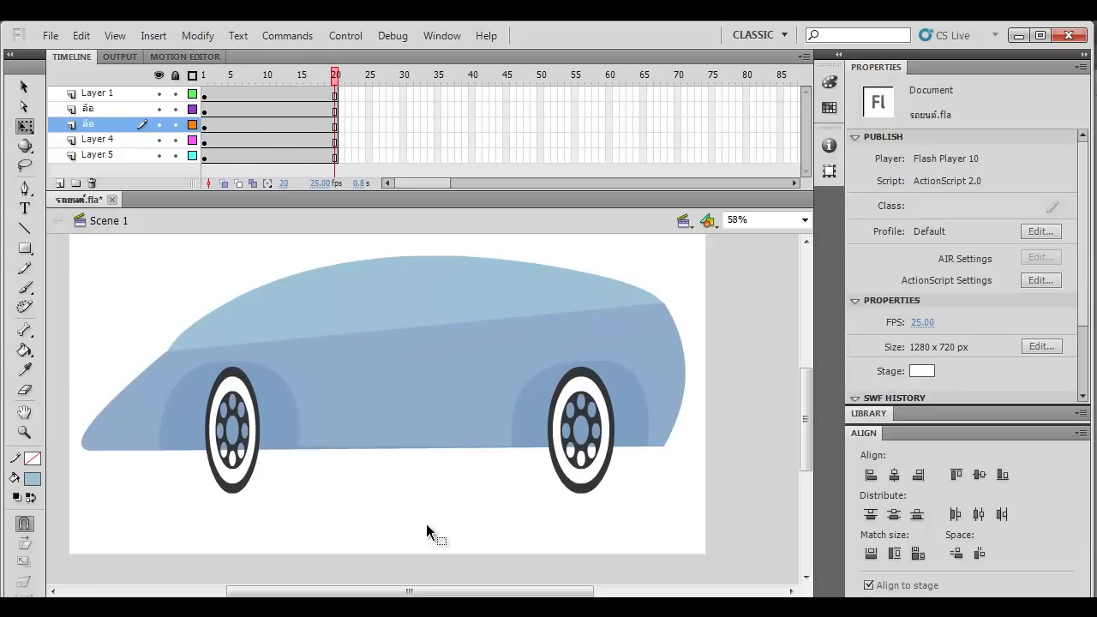
Step: Try narrowing the ล้อหมุน instance at frame 20 inside the rear wheel's symbol, undo it and return to Scene 1
left_click(591, 476)
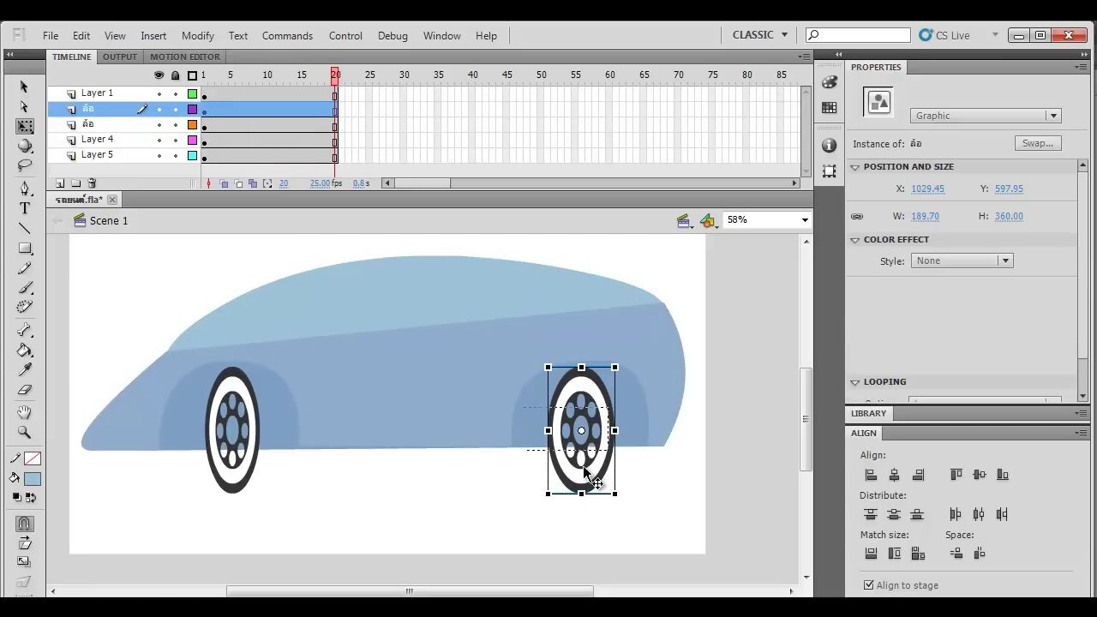
double_click(583, 469)
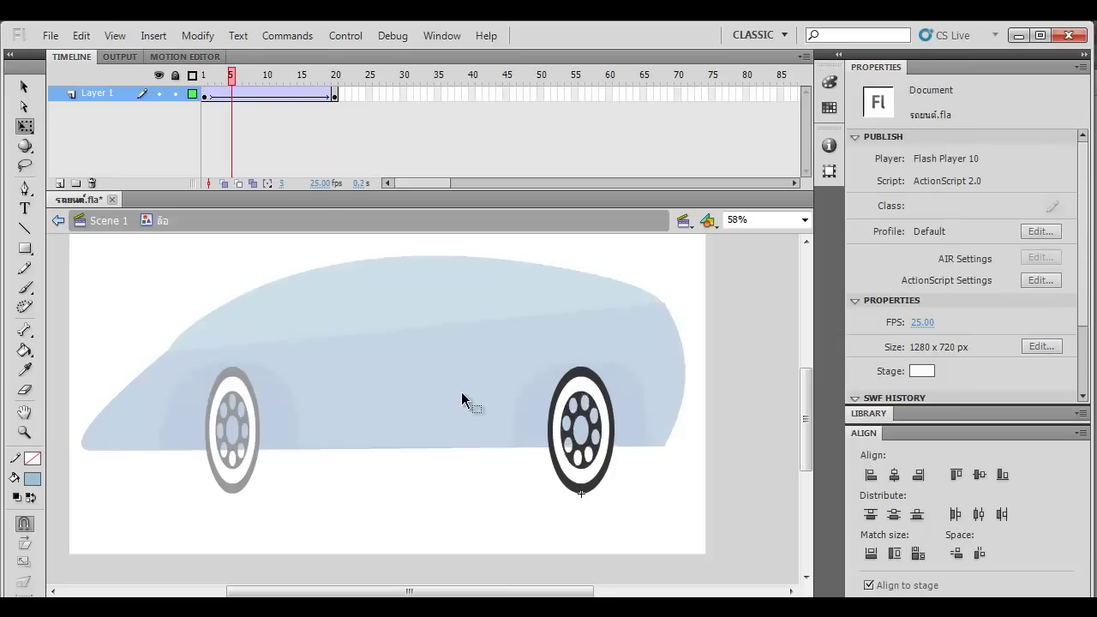
left_click(336, 95)
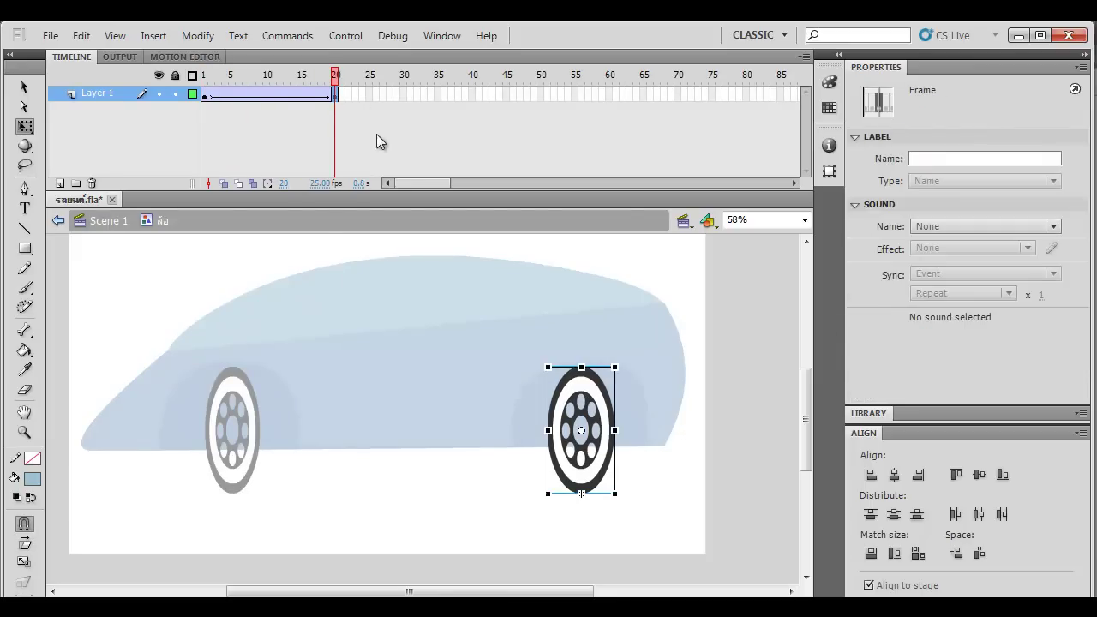
left_click(616, 431)
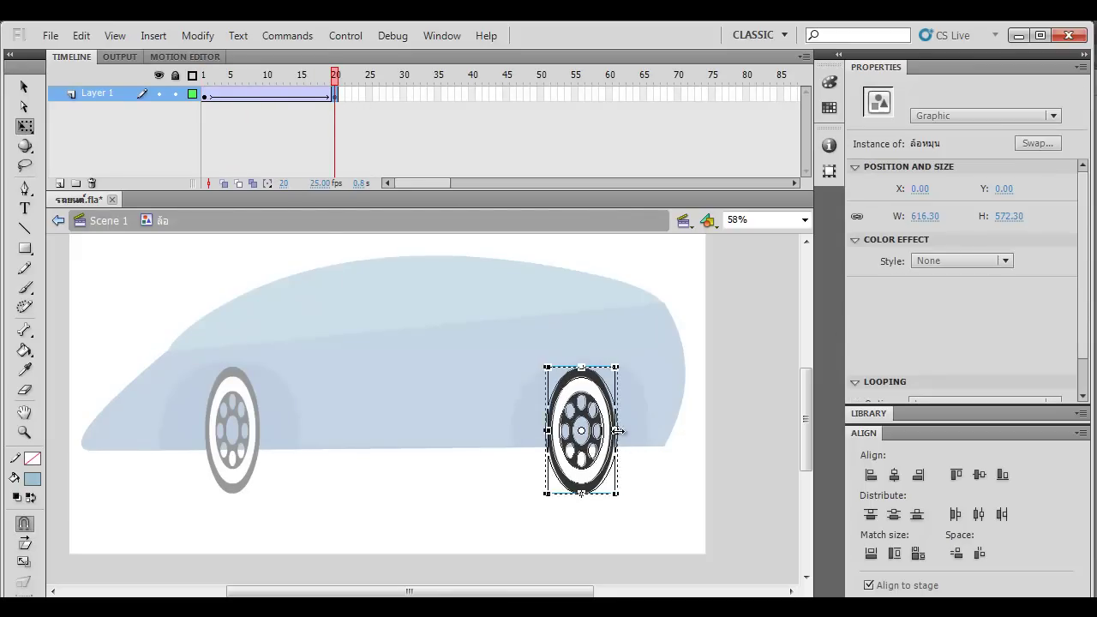
left_click_drag(607, 430, 599, 430)
left_click(707, 412)
key("ctrl+z")
key("ctrl+z")
double_click(707, 411)
Step: Widen the rear wheel to about 350 px, and try narrowing the ล้อหมุน instance at frame 1 inside its symbol with playback
left_click(596, 396)
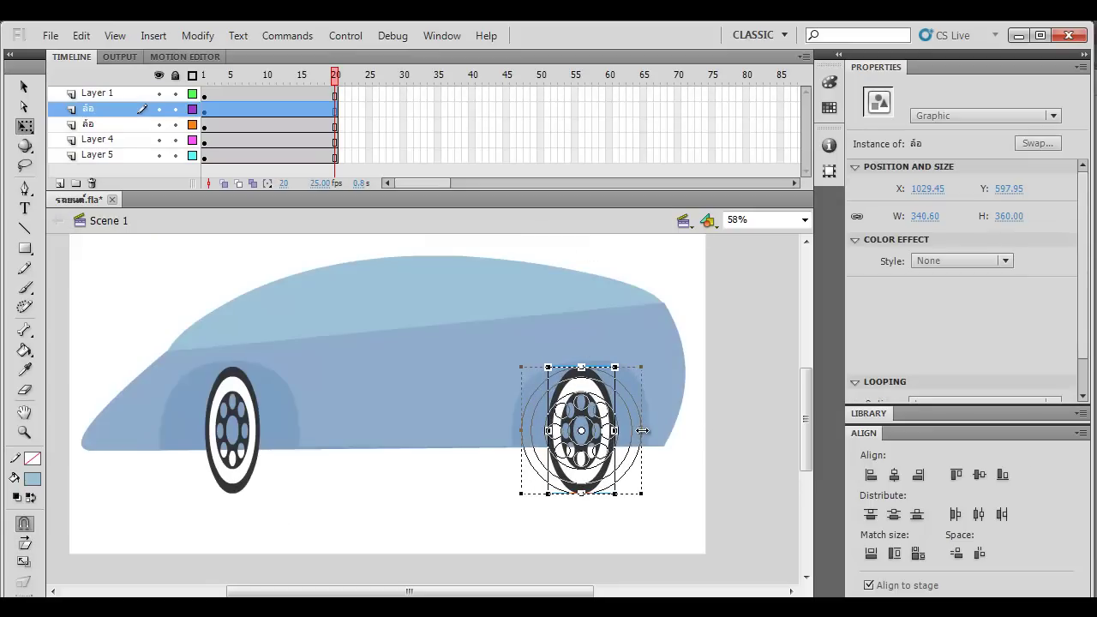
left_click_drag(642, 431, 643, 431)
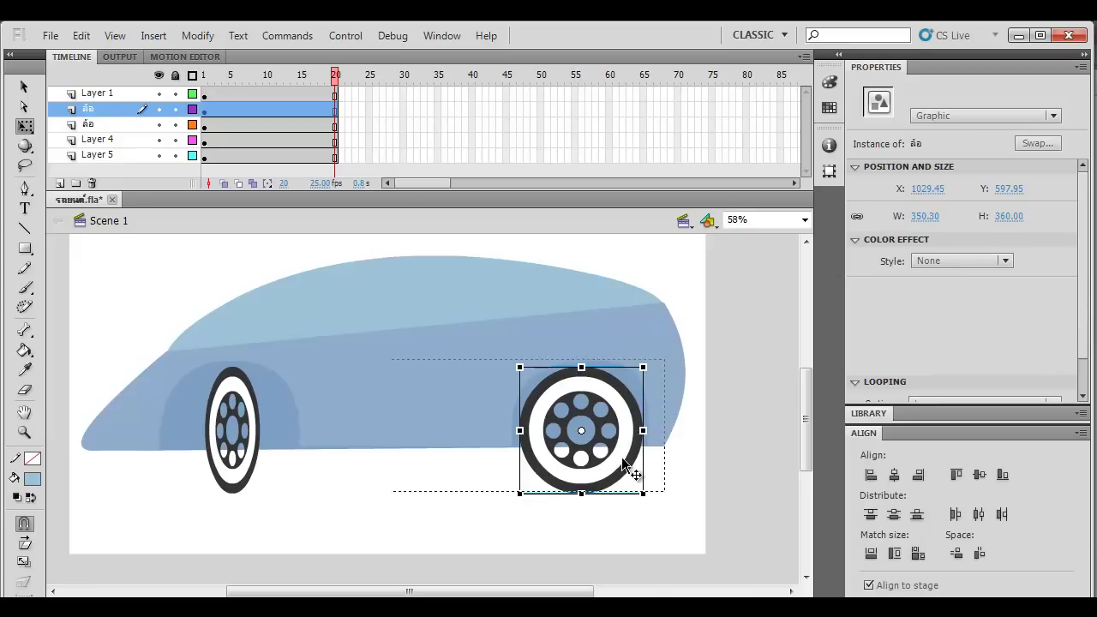
double_click(621, 457)
left_click(207, 96)
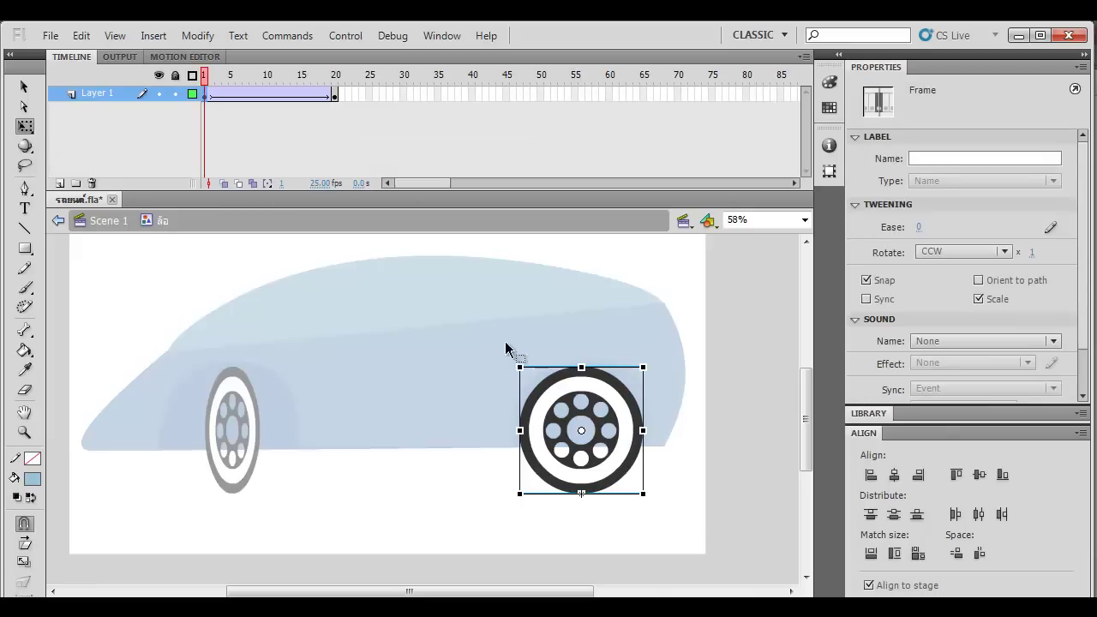
left_click(643, 431)
key("Return")
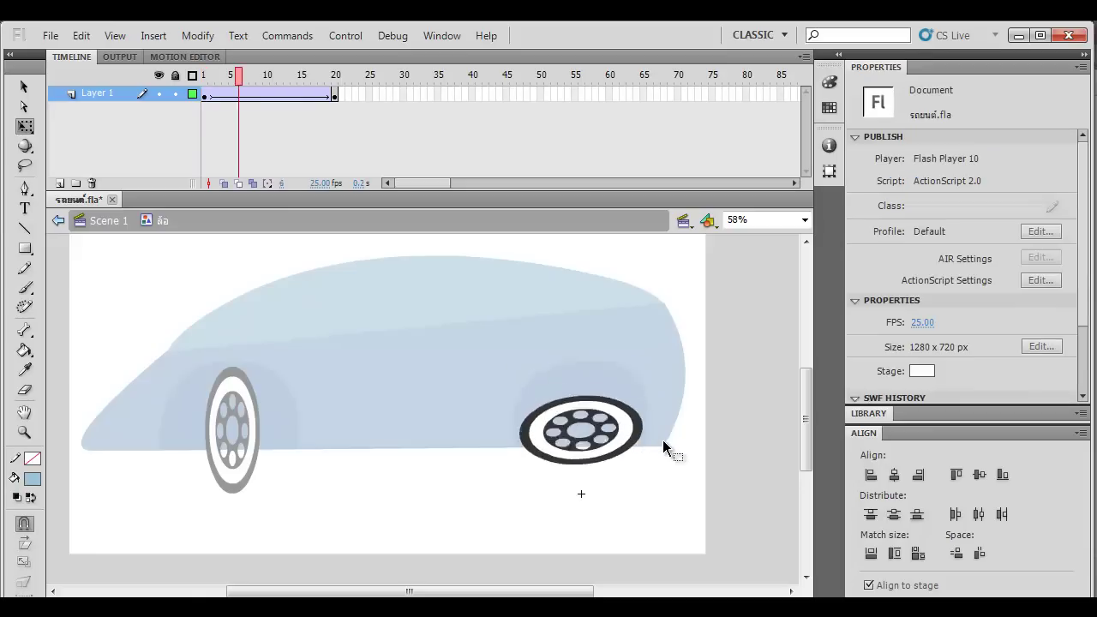
Step: Undo the narrowing of the ล้อหมุน instance at frame 1 and return to Scene 1
key("ctrl+z")
key("ctrl+z")
double_click(729, 434)
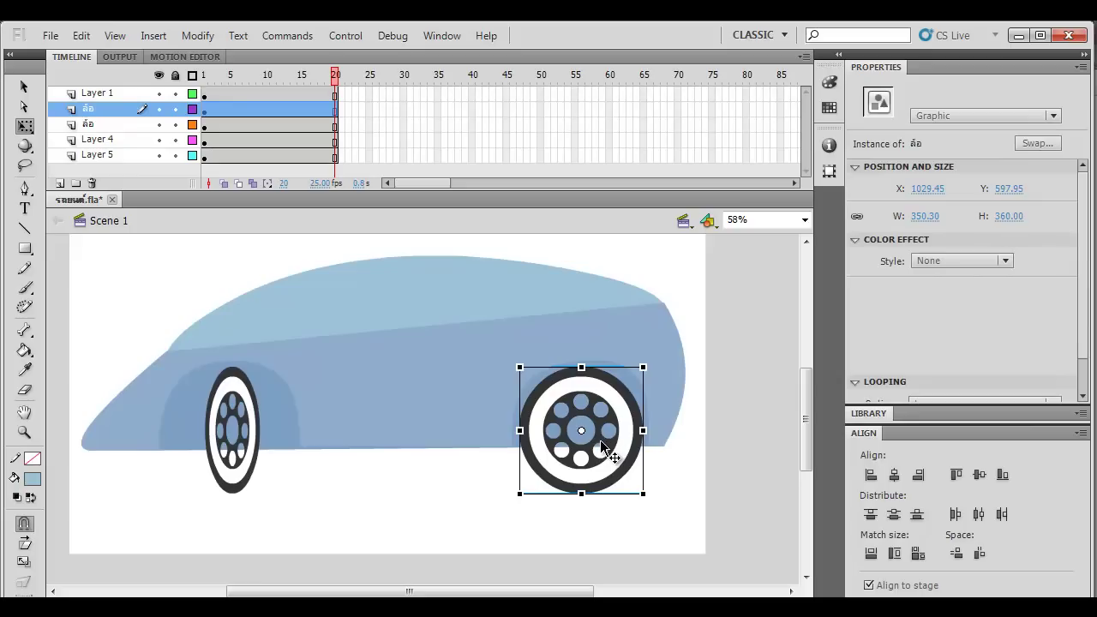
Step: Squeeze the rear wheel instance in Scene 1 horizontally into an upright ellipse and test the movie
left_click_drag(642, 431, 603, 435)
left_click(683, 485)
key("ctrl+Return")
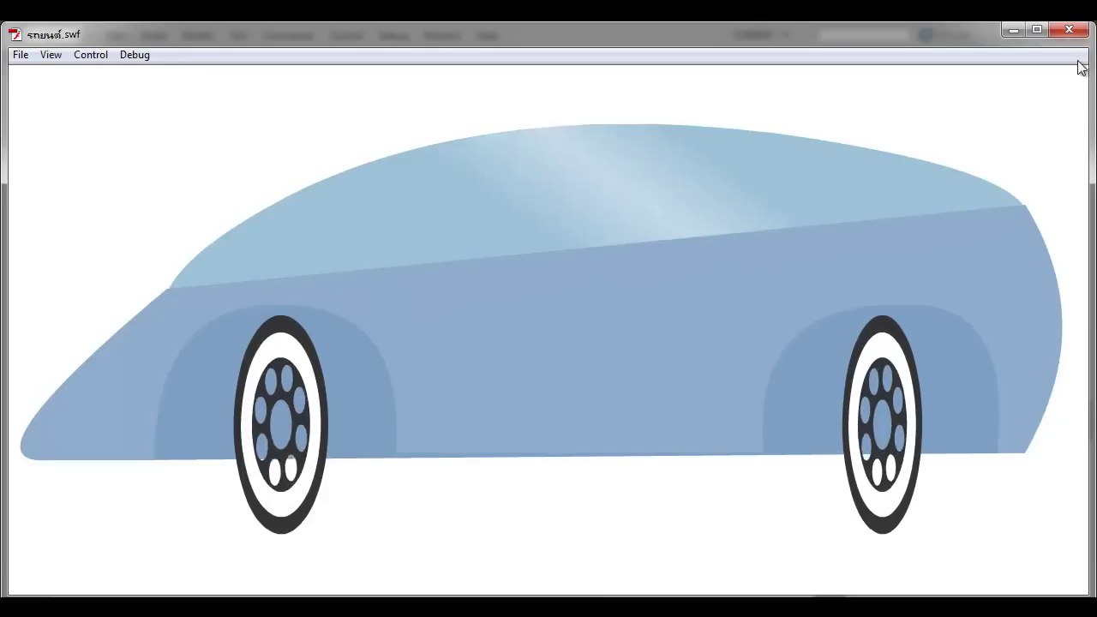
Step: Close the movie test and undo the wheel squeezes until both wheels are round
left_click(1036, 32)
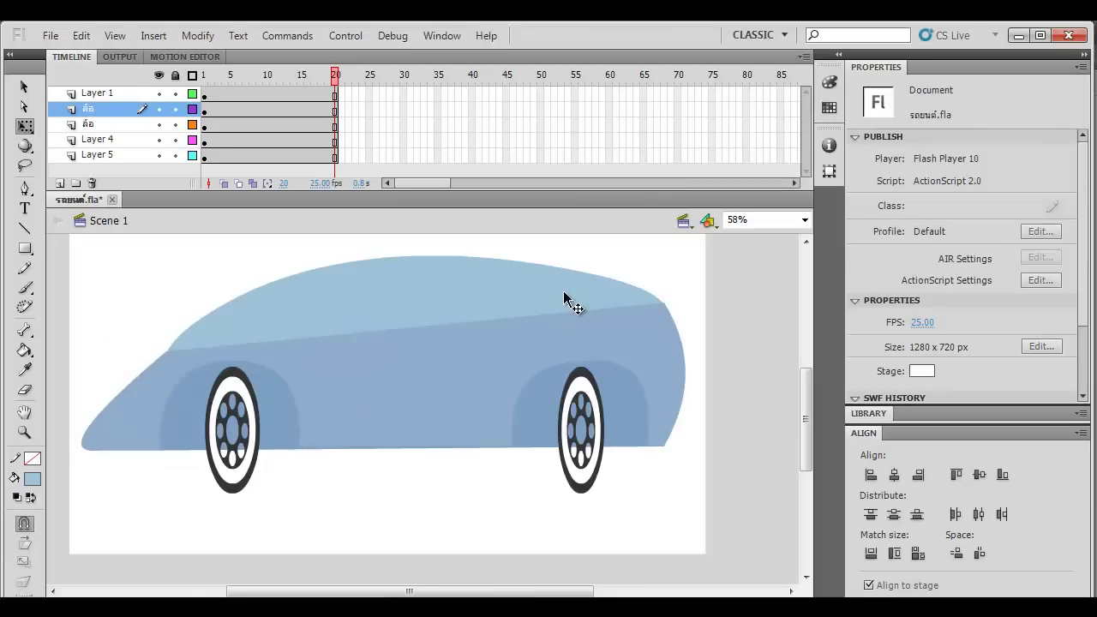
left_click(559, 330)
left_click(721, 309)
left_click_drag(707, 252, 387, 361)
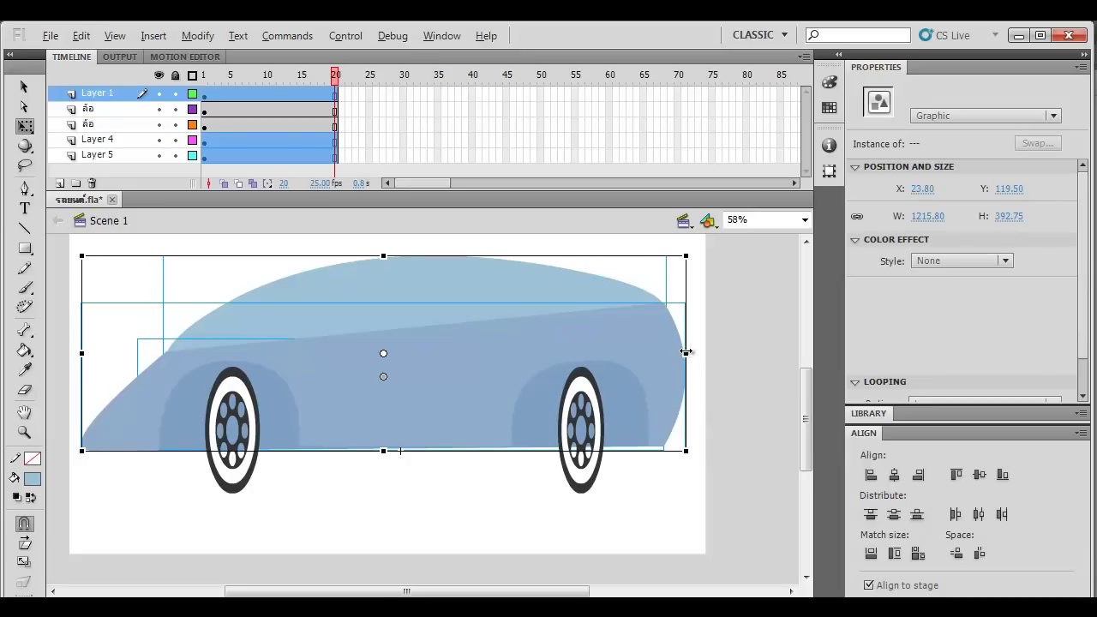
key("ctrl+z")
key("ctrl+z")
key("ctrl+z")
key("ctrl+z")
key("ctrl+z")
key("ctrl+z")
key("ctrl+z")
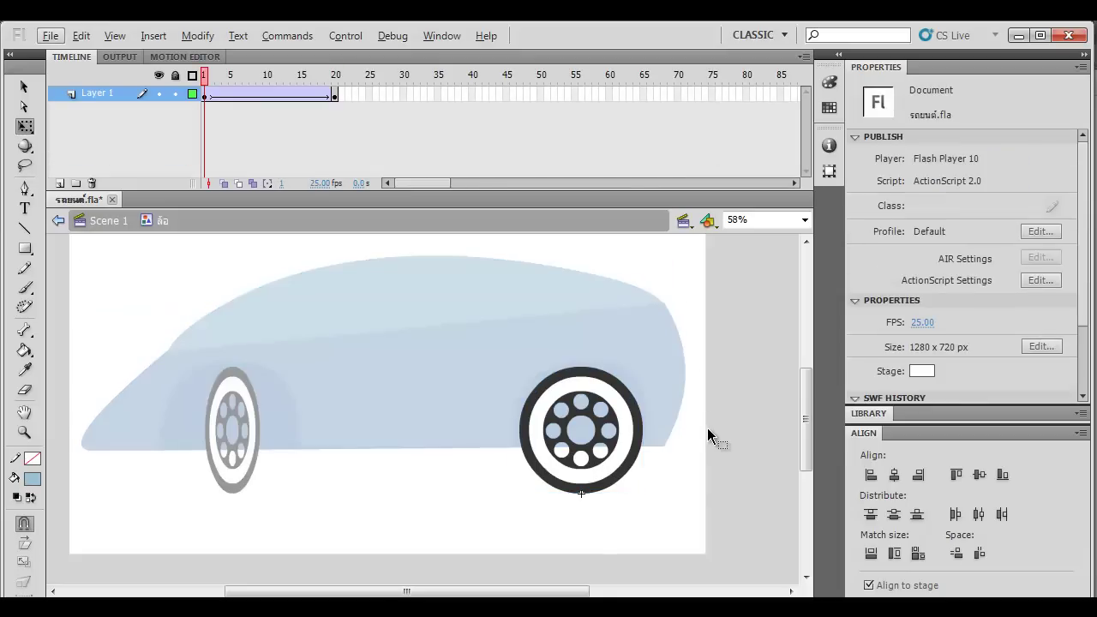
key("ctrl+z")
key("ctrl+z")
key("ctrl+z")
key("ctrl+z")
key("ctrl+z")
key("ctrl+z")
key("ctrl+z")
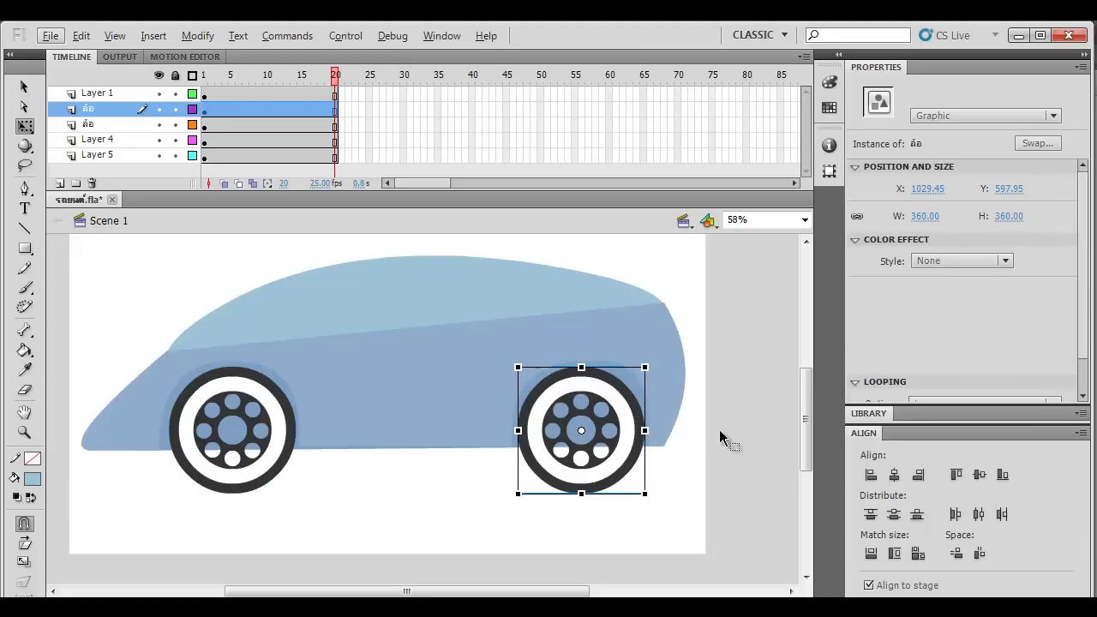
Step: Squeeze the whole car, wheels included, horizontally to about 398 px wide
key("ctrl+a")
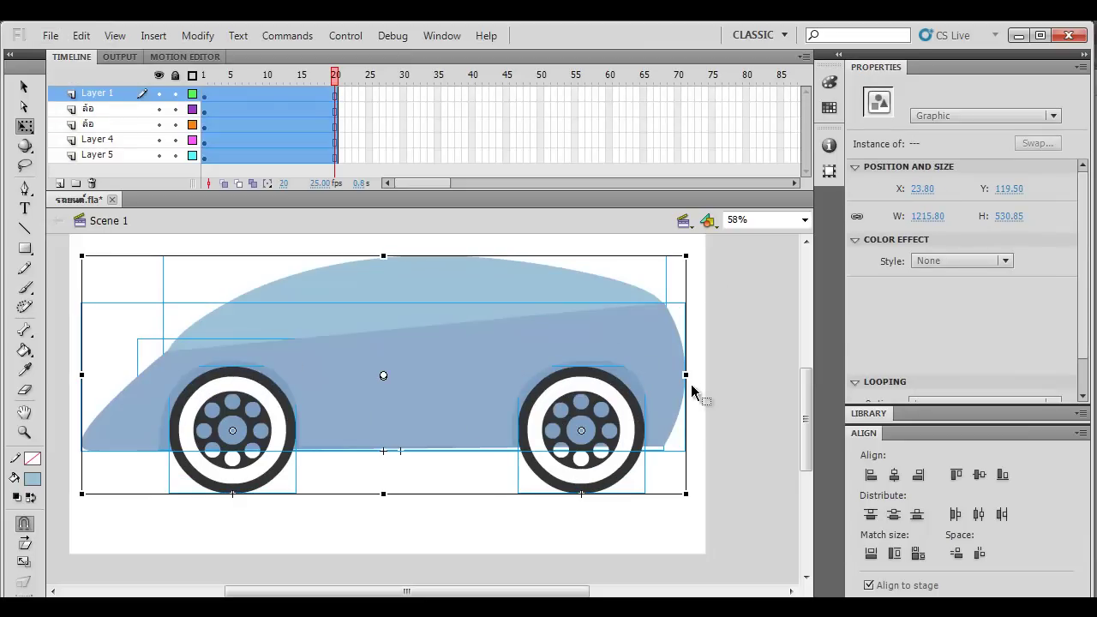
left_click_drag(687, 375, 485, 377)
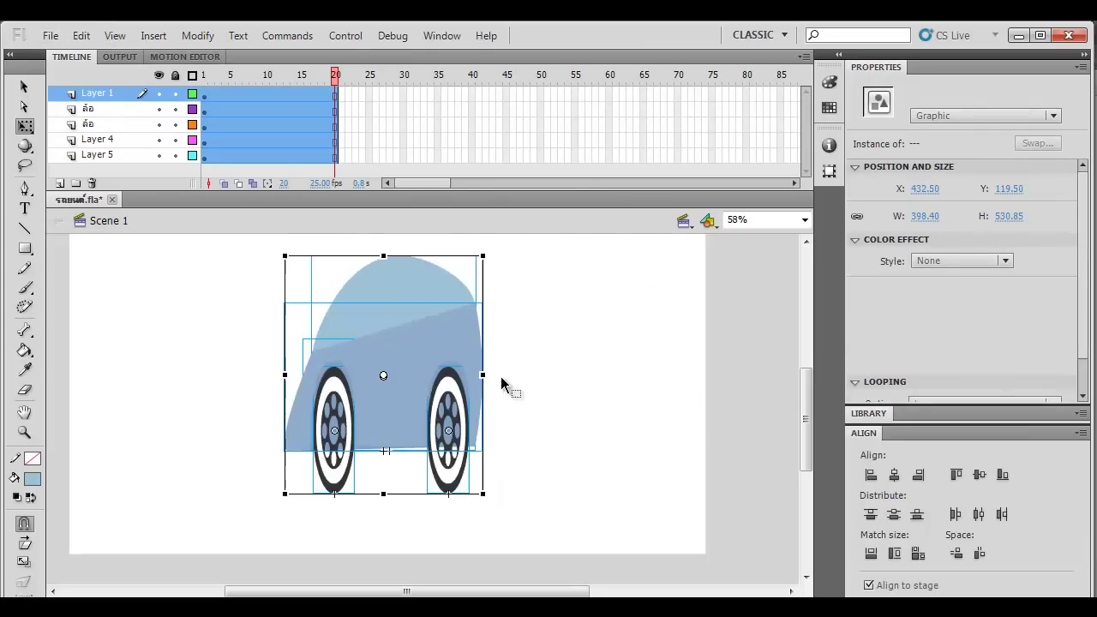
left_click(566, 340)
left_click_drag(567, 340, 575, 383)
Step: Move the whole squeezed car to the right on the stage and test the movie
key("ctrl+a")
left_click_drag(254, 500, 244, 411)
left_click_drag(417, 390, 509, 389)
key("ctrl+Return")
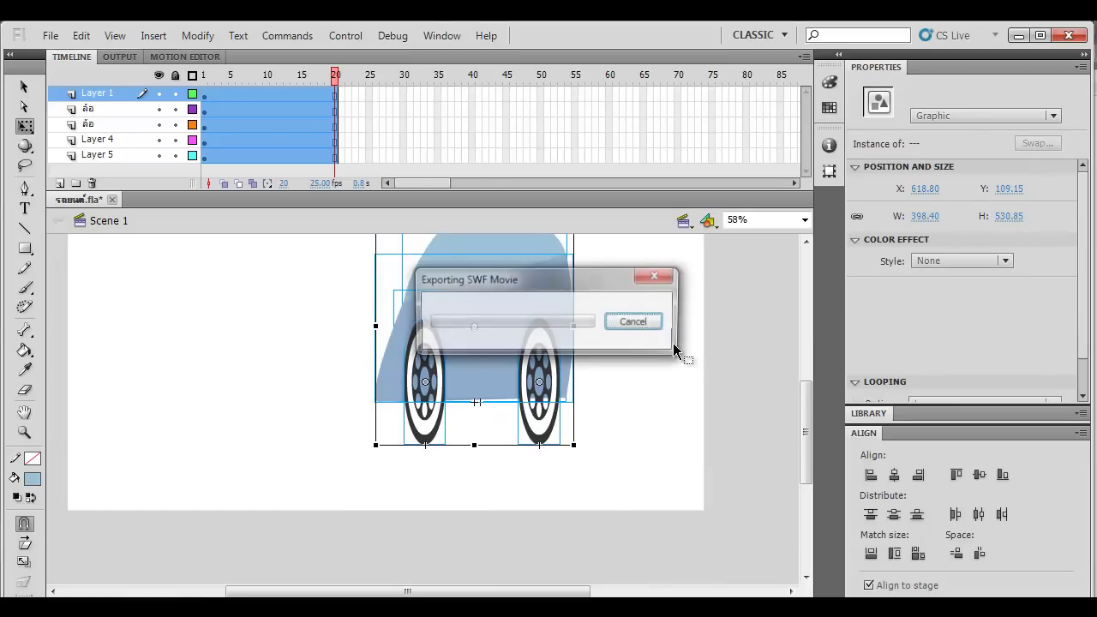
left_click(1069, 30)
Step: Stretch the body, glass and wheel arches vertically to make the car taller, leaving the wheels out
left_click(630, 300)
scroll(630, 304, "up", 3)
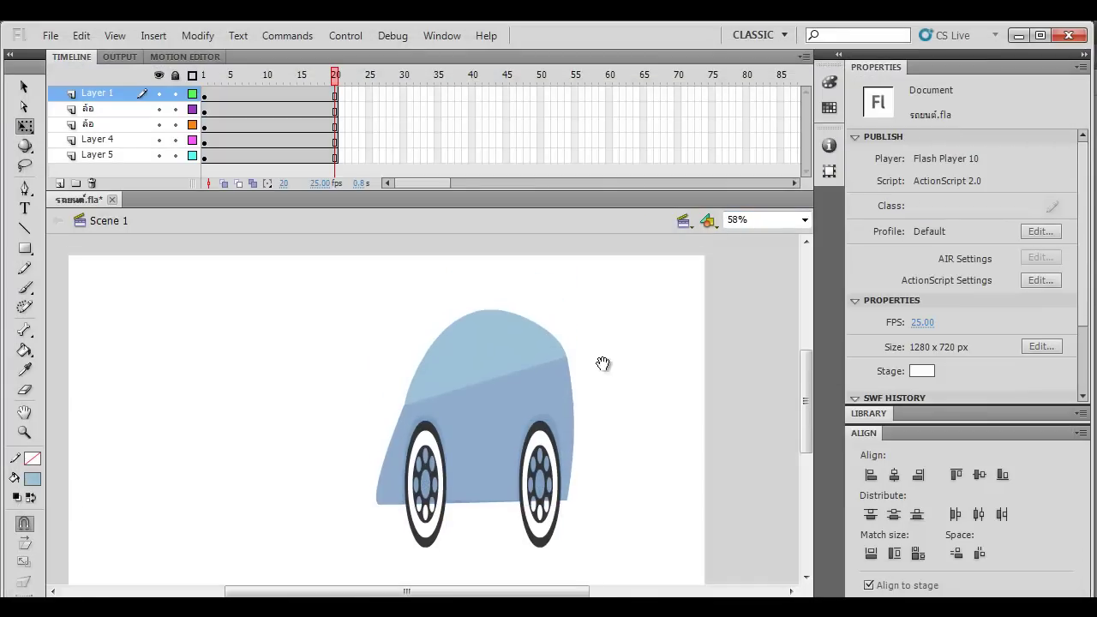
left_click_drag(605, 307, 363, 414)
left_click_drag(475, 310, 471, 350)
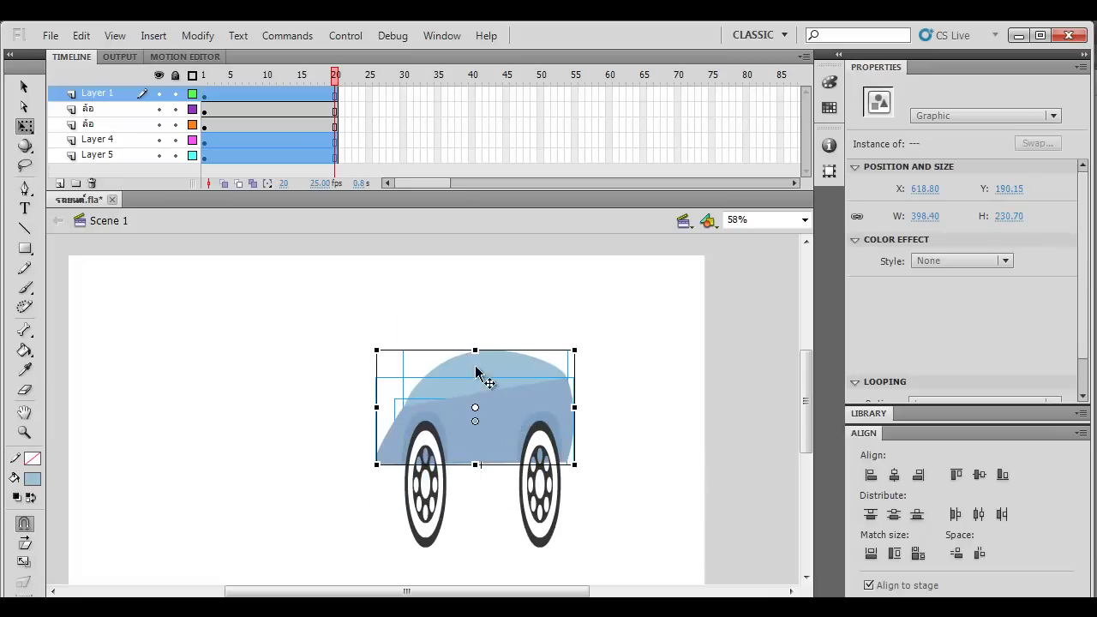
key("ctrl+z")
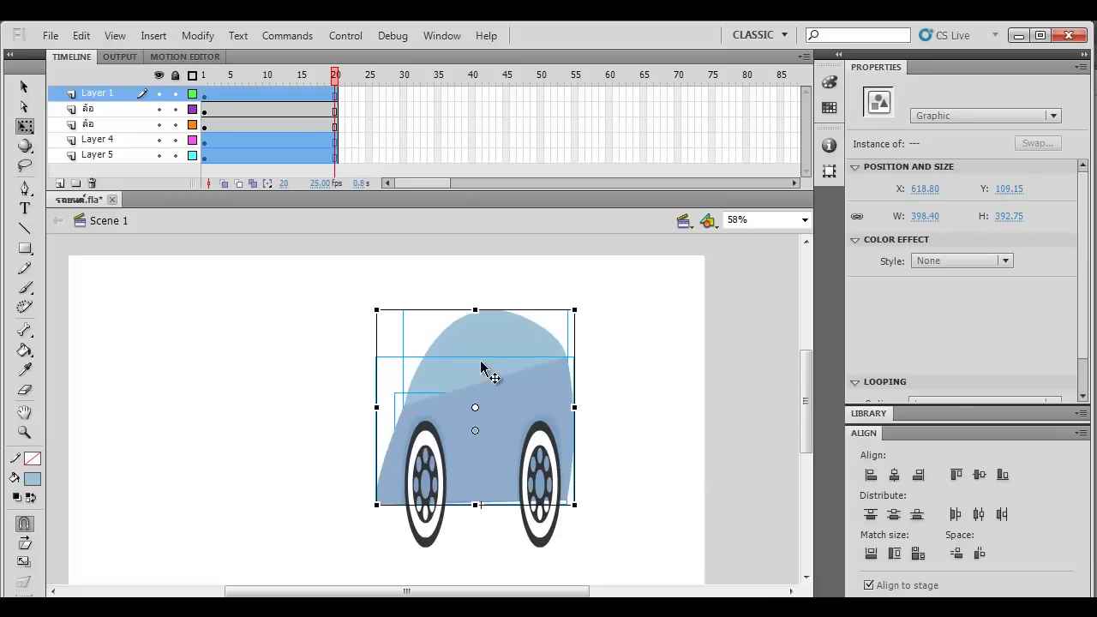
left_click_drag(473, 311, 475, 259)
Step: Move the whole car further right and down on the stage and deselect it
key("ctrl+a")
left_click_drag(362, 495, 366, 415)
left_click_drag(493, 393, 588, 462)
left_click(704, 445)
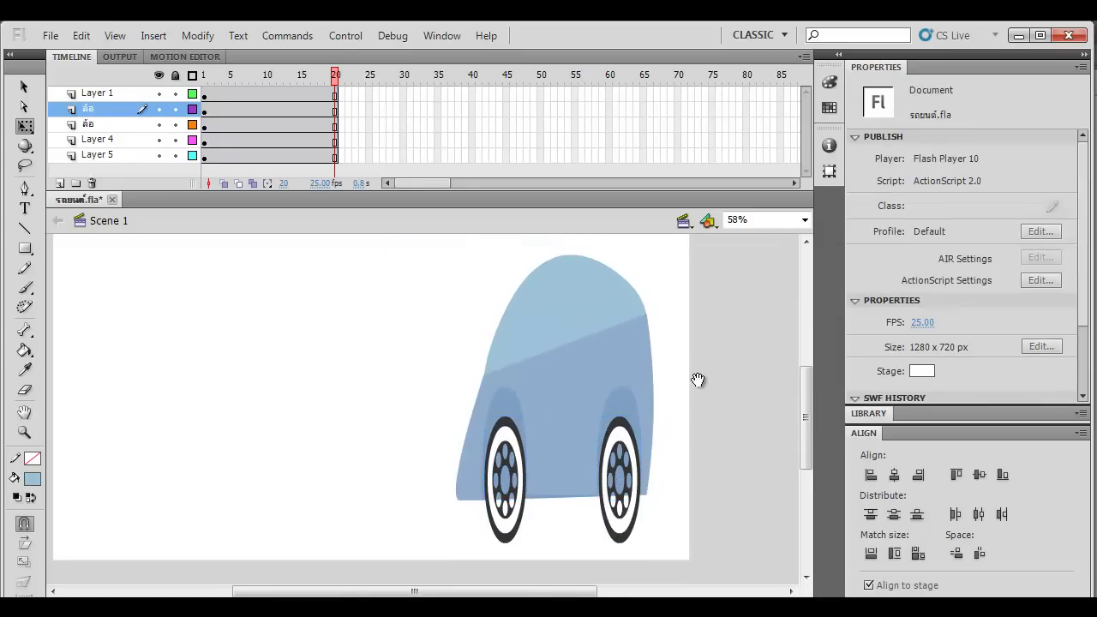
left_click_drag(695, 380, 499, 377)
Step: Inside the ตัวถัง symbol, pull the body's upper rear corner outward and down to form a flat-topped tail
left_click(30, 250)
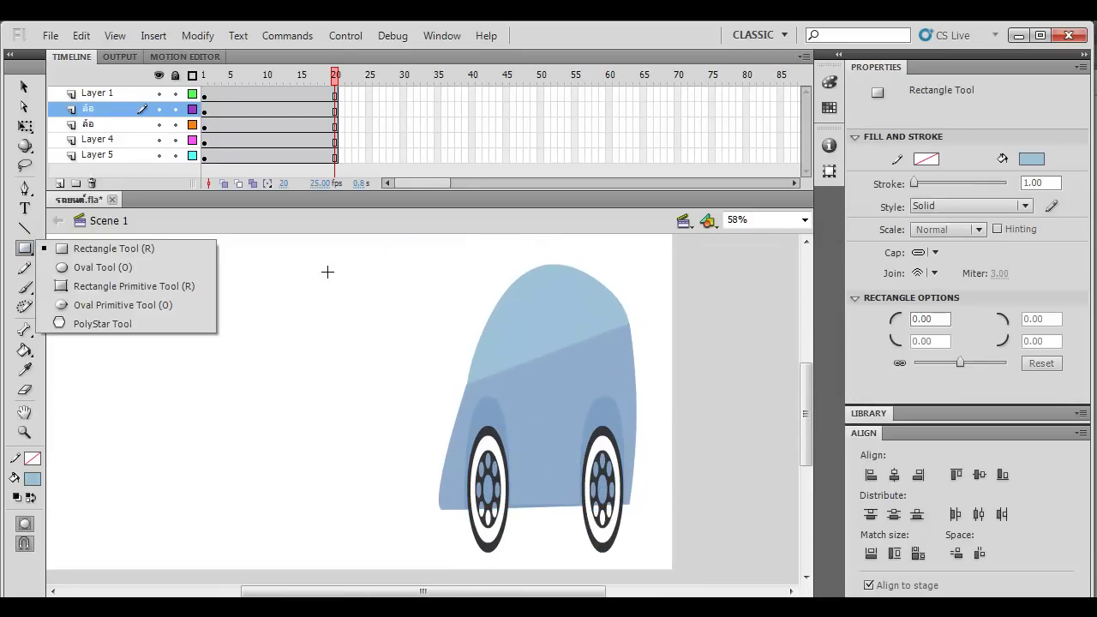
key("v")
left_click(547, 387)
double_click(583, 399)
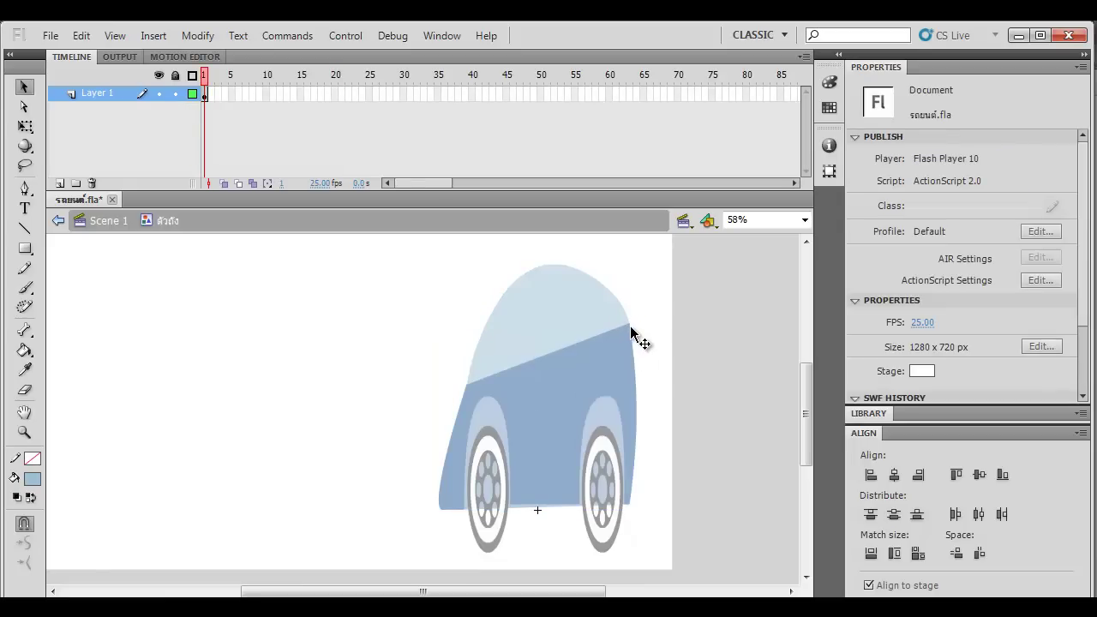
left_click(608, 346)
key("ctrl+b")
left_click(708, 339)
left_click_drag(631, 334, 664, 384)
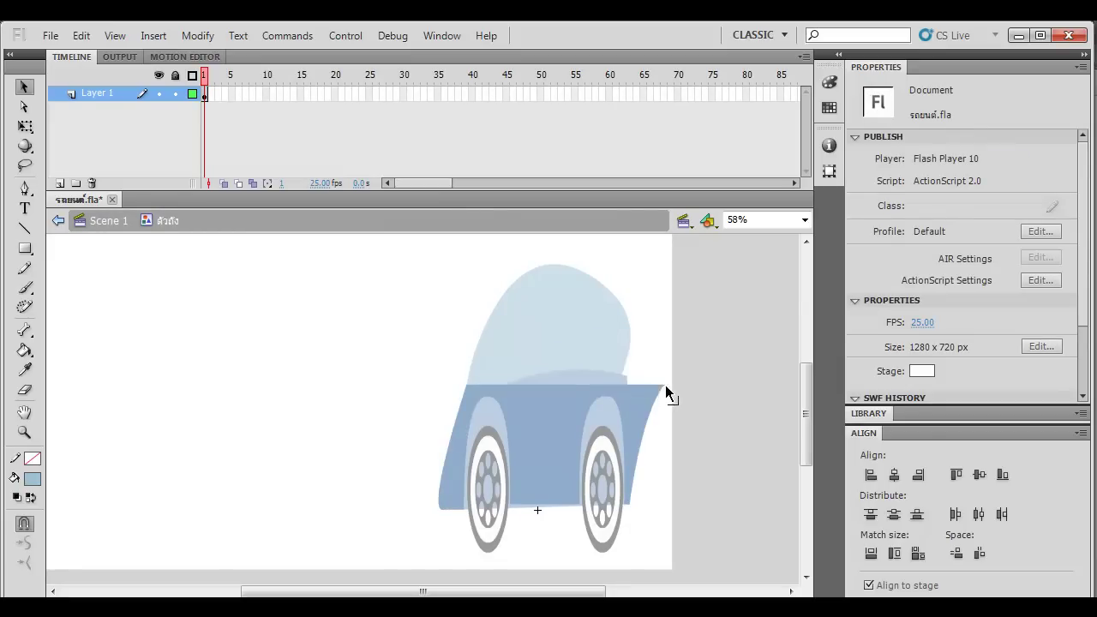
Step: Draw a small rectangle at the body's upper front edge with the Rectangle tool
left_click(25, 249)
left_click(64, 249)
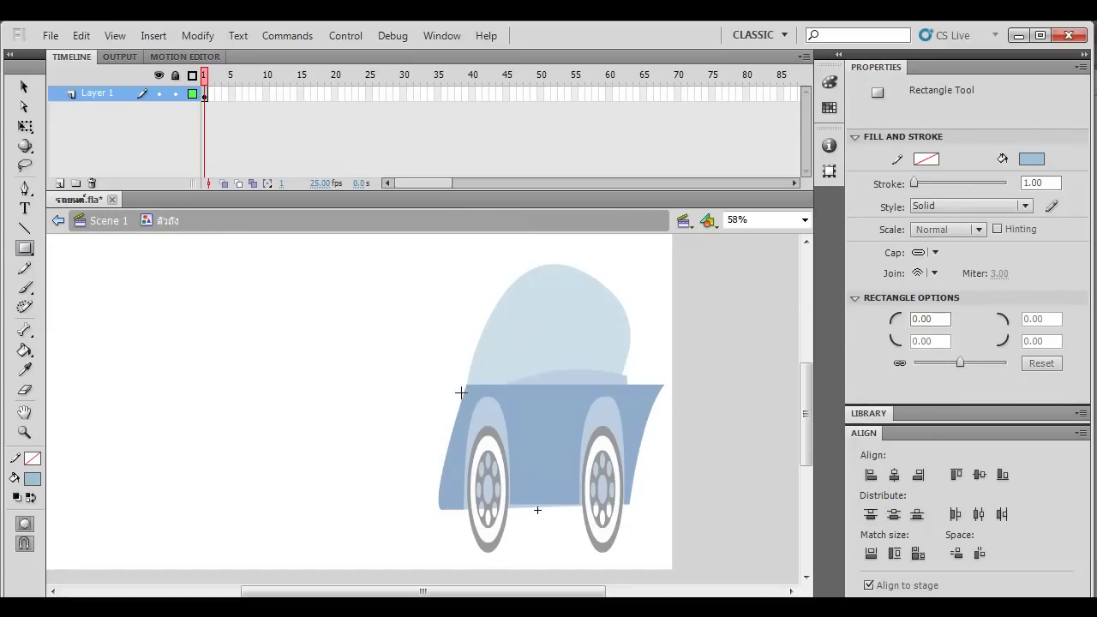
left_click_drag(446, 419, 448, 407)
key("v")
left_click(438, 419)
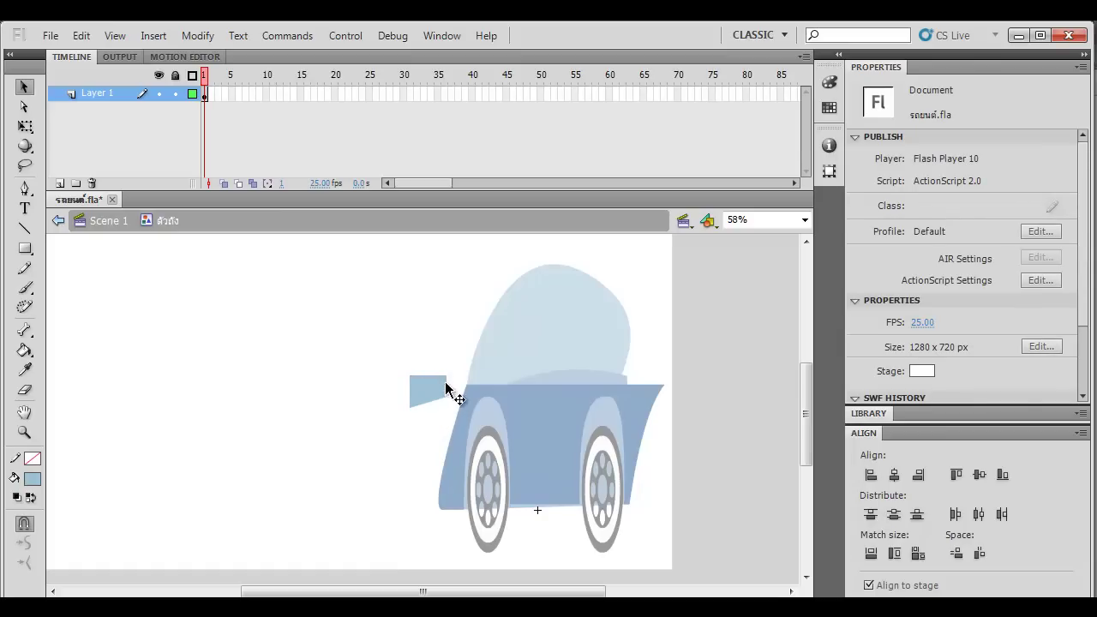
Step: Recolour the small rectangle with the body's fill and attach it to the body's upper front edge
left_click(432, 394)
key("i")
left_click(555, 429)
key("v")
left_click(467, 353)
left_click(422, 393)
left_click_drag(451, 410, 441, 443)
left_click(391, 371)
key("Delete")
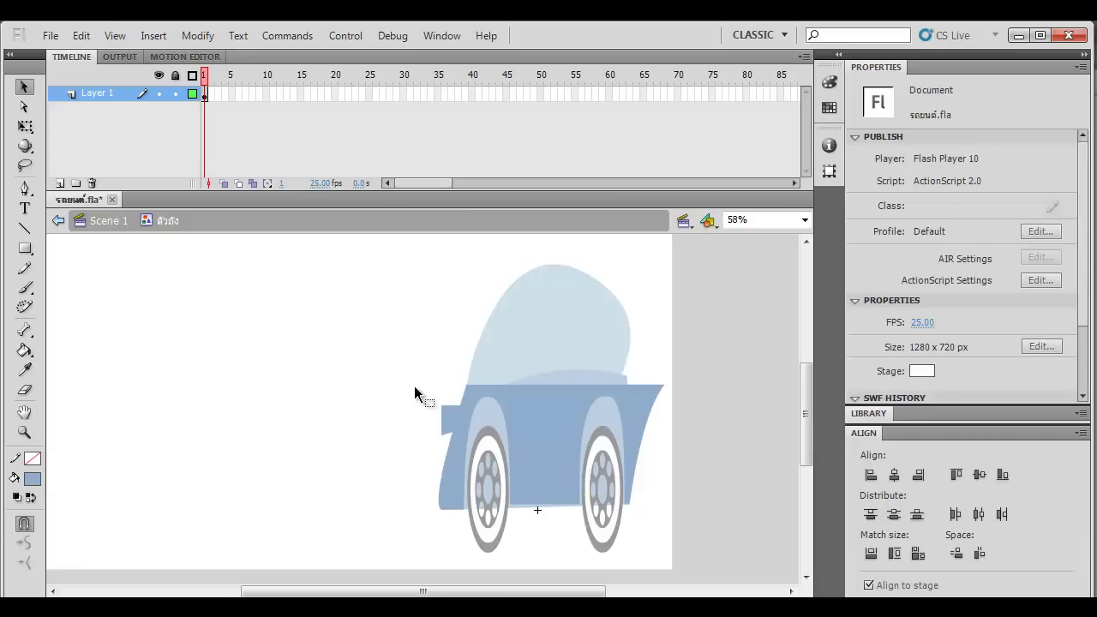
Step: Draw a rectangle primitive about 168 × 35 px at the body's lower front corner and round its corners to 17.65
left_click(25, 249)
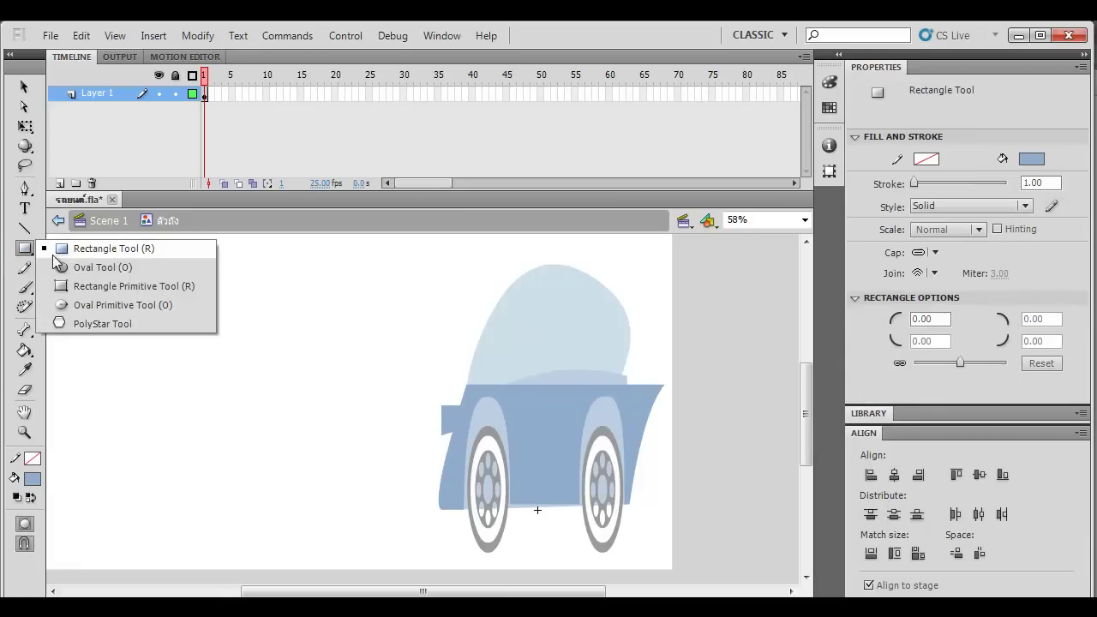
left_click(88, 283)
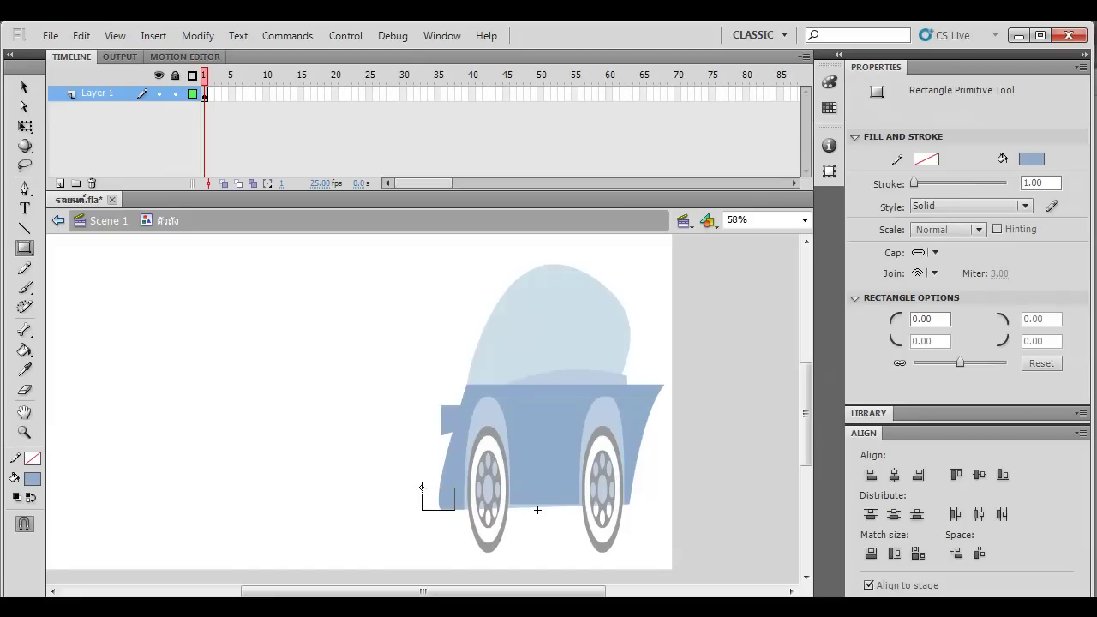
key("a")
left_click_drag(425, 487, 433, 487)
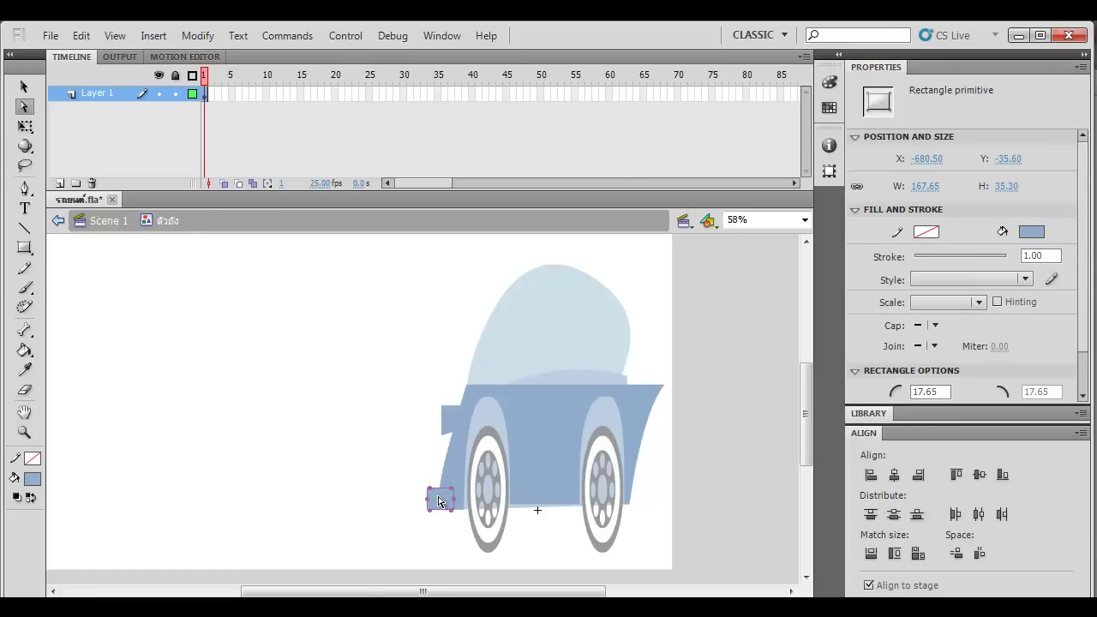
Step: Shift the rounded bumper rectangle closer to the front wheel and slightly down, to about X -647.60, Y -33.35
key("ctrl+equal")
key("ctrl+equal")
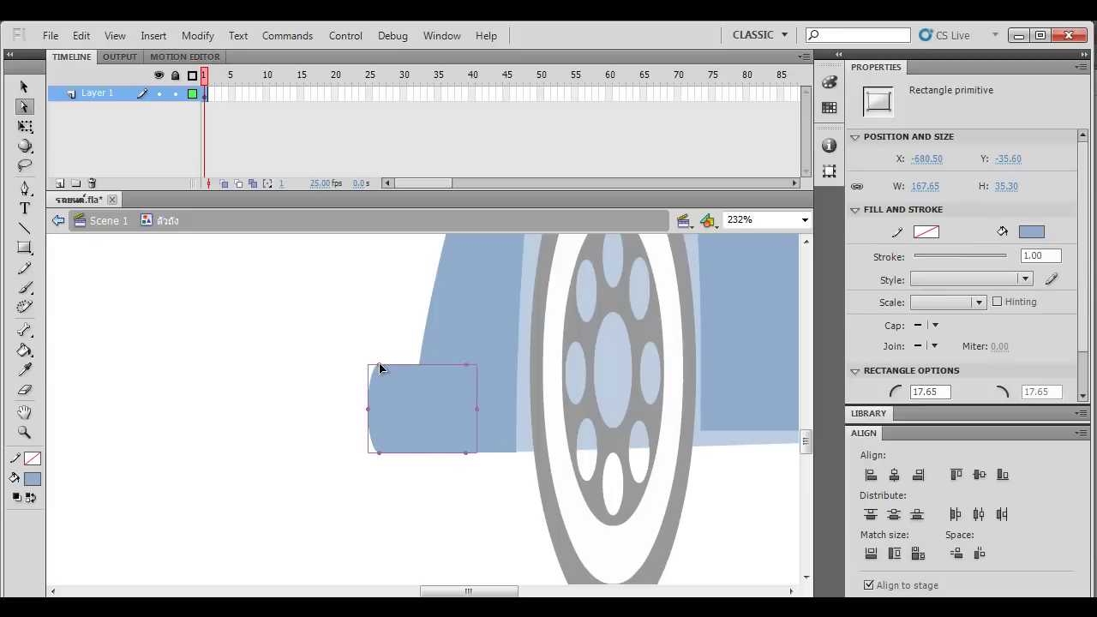
left_click(399, 340)
key("v")
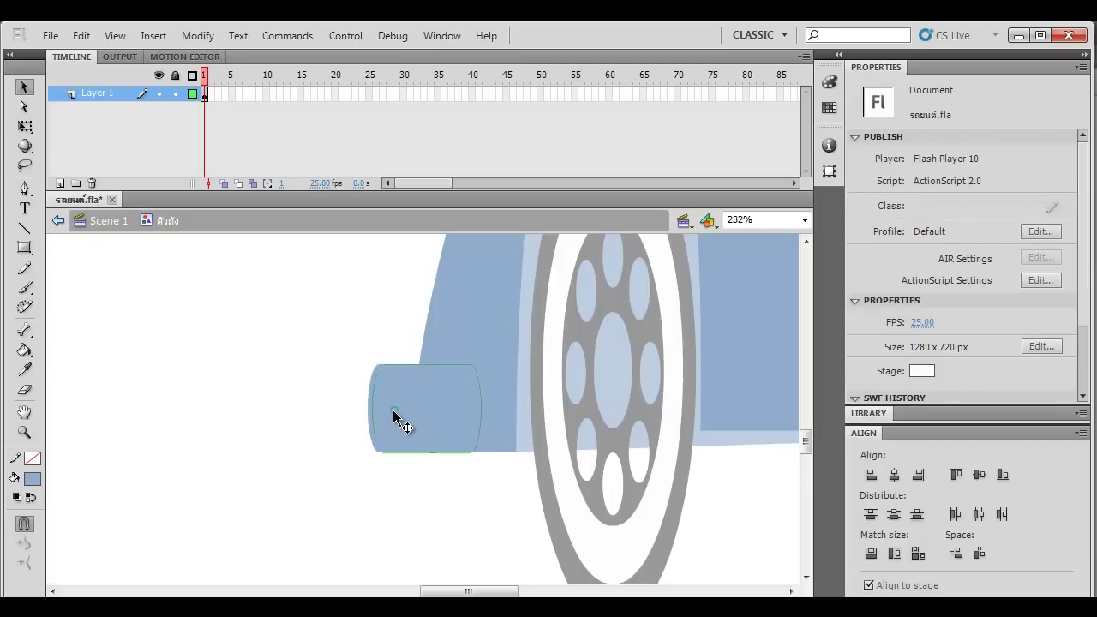
left_click(412, 427)
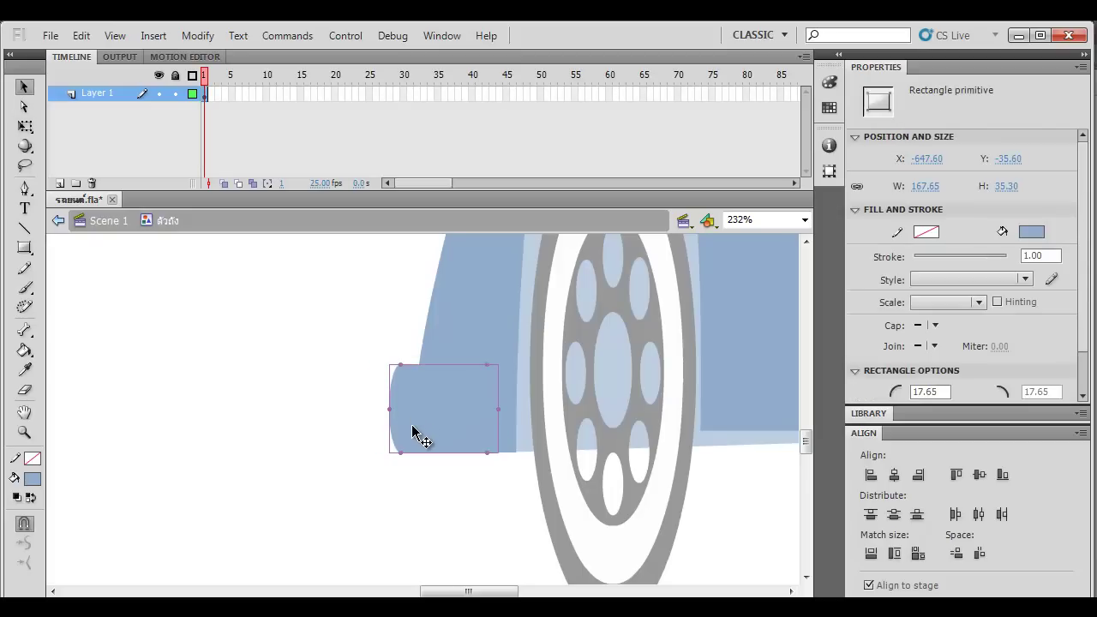
left_click_drag(408, 436, 409, 443)
key("ctrl+minus")
key("ctrl+minus")
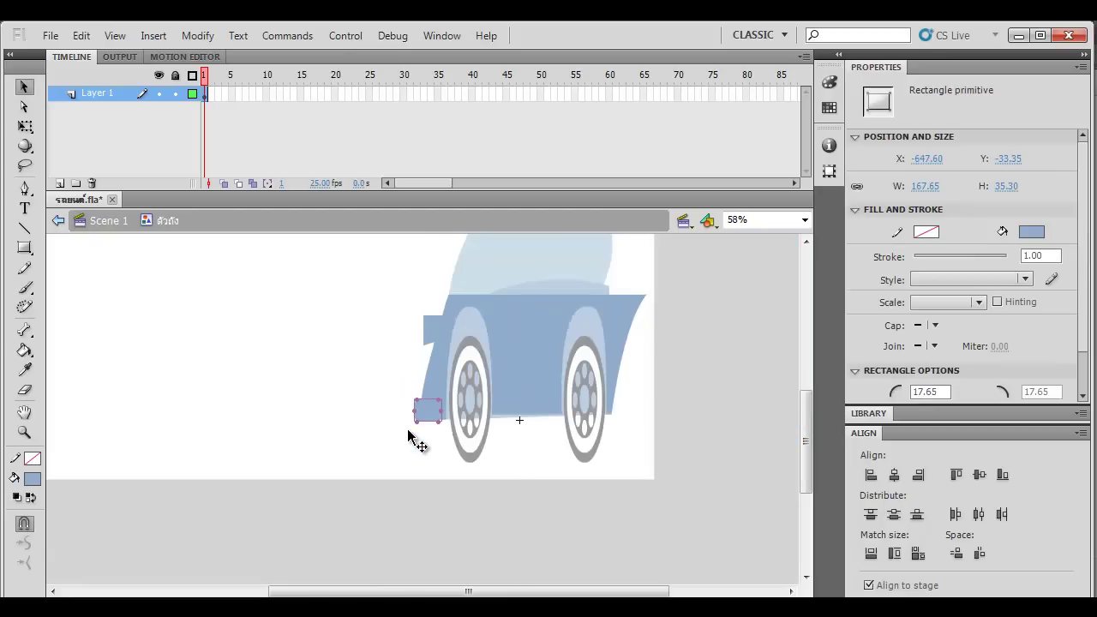
Step: Copy the rounded bumper to the car's lower rear corner at about X 535.80
left_click_drag(525, 433, 494, 429)
left_click_drag(410, 415, 592, 420)
left_click_drag(605, 358, 593, 412)
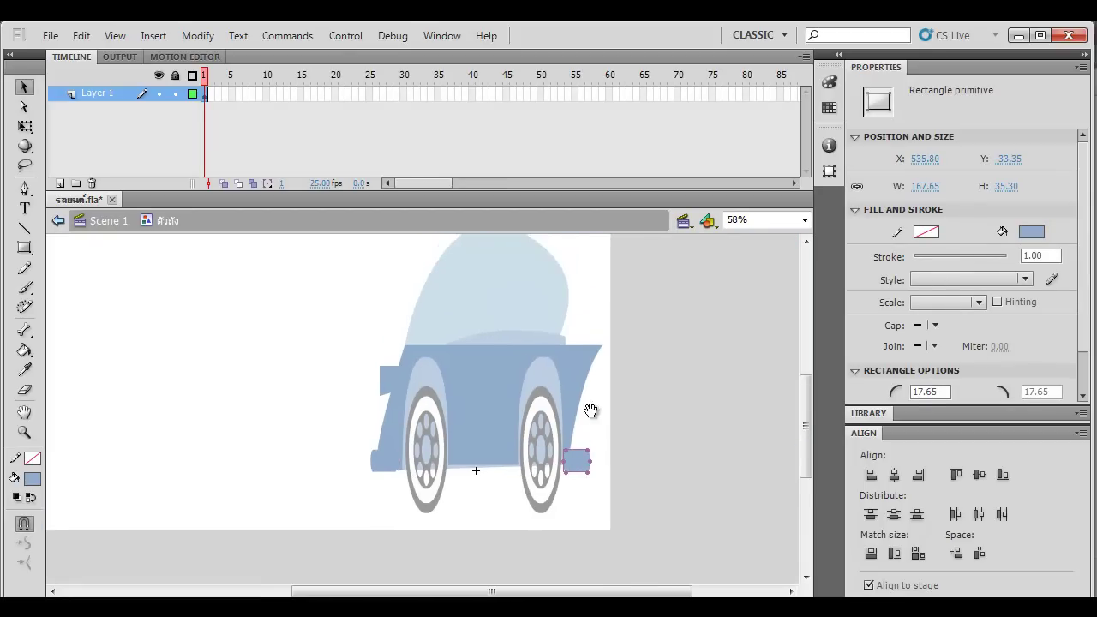
left_click(611, 424)
scroll(611, 423, "down", 1)
Step: Draw a pink #D892B7 rounded rectangle about 146 × 48 px above the front bumper and copy it above the rear bumper
key("r")
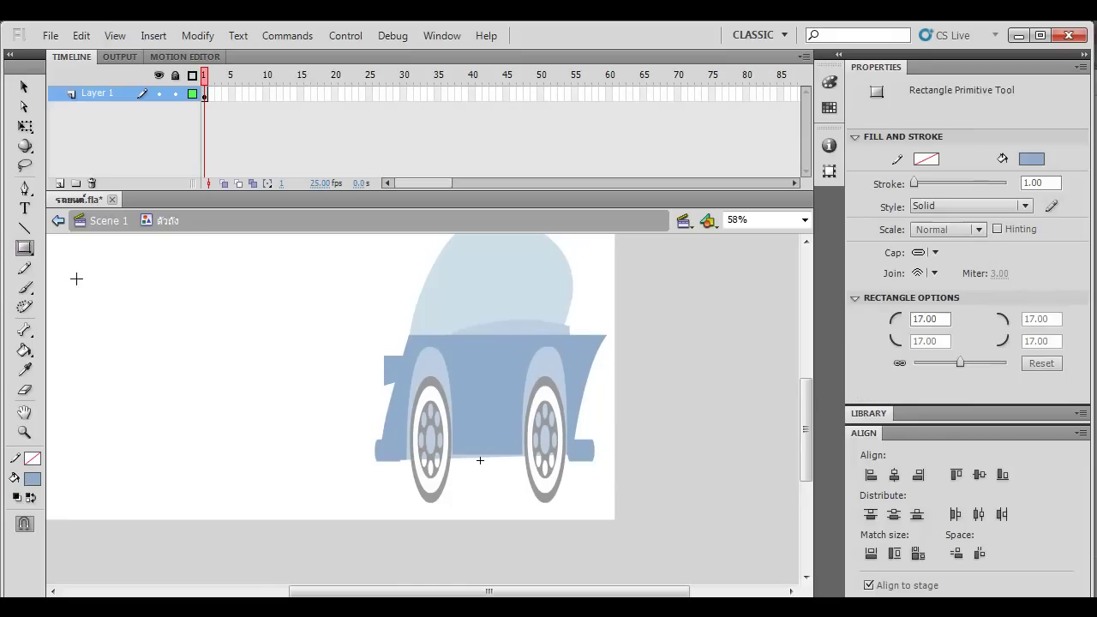
left_click(34, 482)
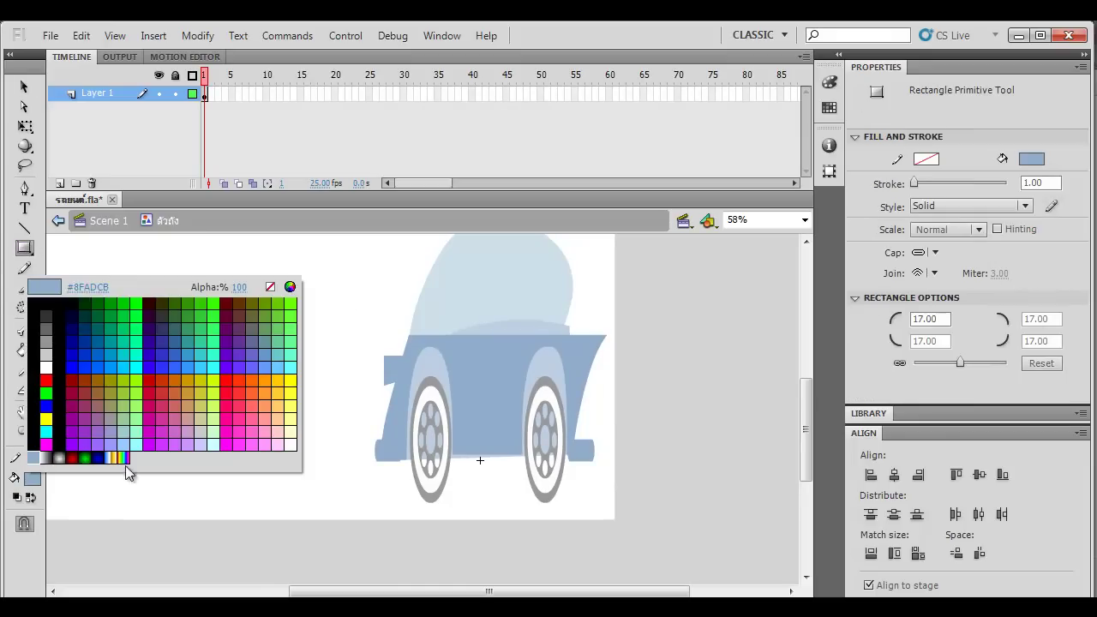
left_click(289, 286)
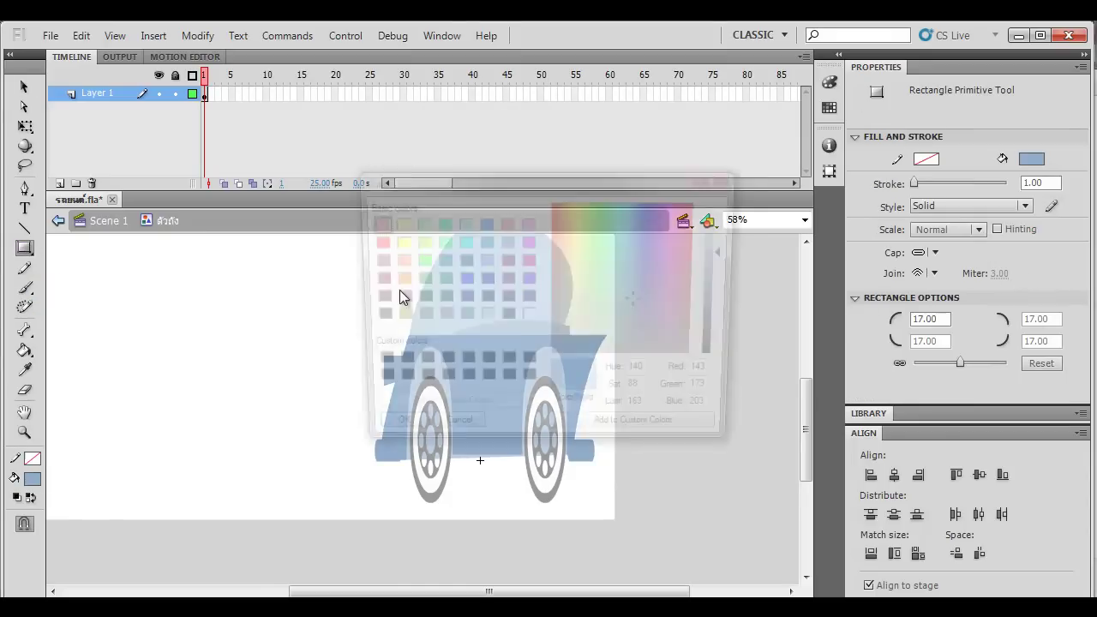
left_click(682, 278)
left_click_drag(690, 313, 689, 286)
mouse_move(728, 247)
left_mouse_down()
mouse_move(728, 238)
mouse_move(724, 248)
left_mouse_up()
left_click(388, 434)
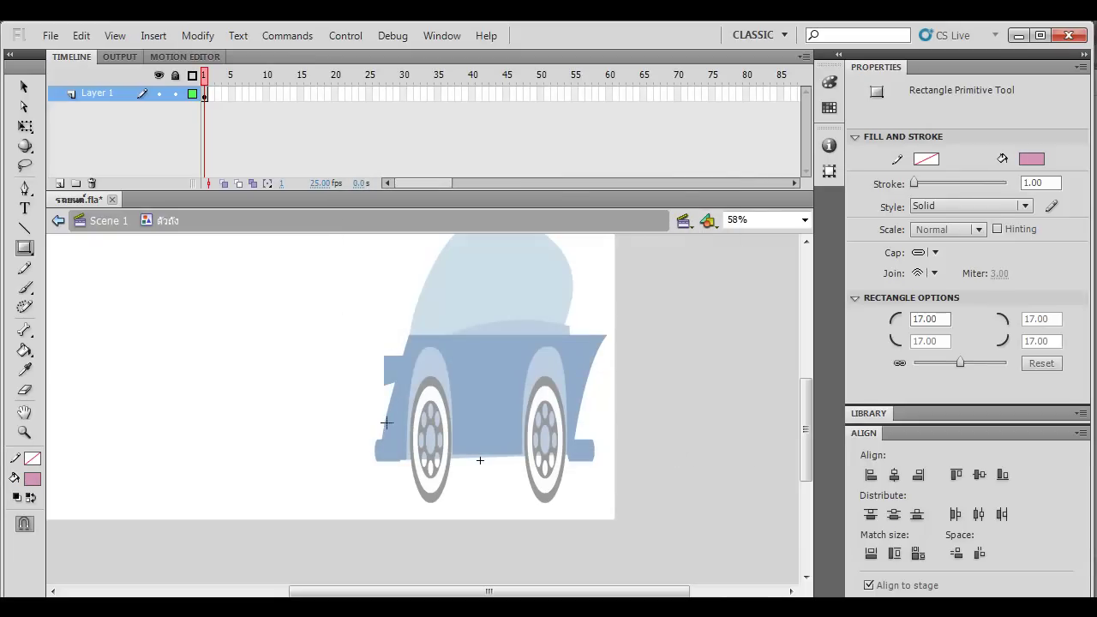
left_click_drag(398, 439, 583, 426)
key("v")
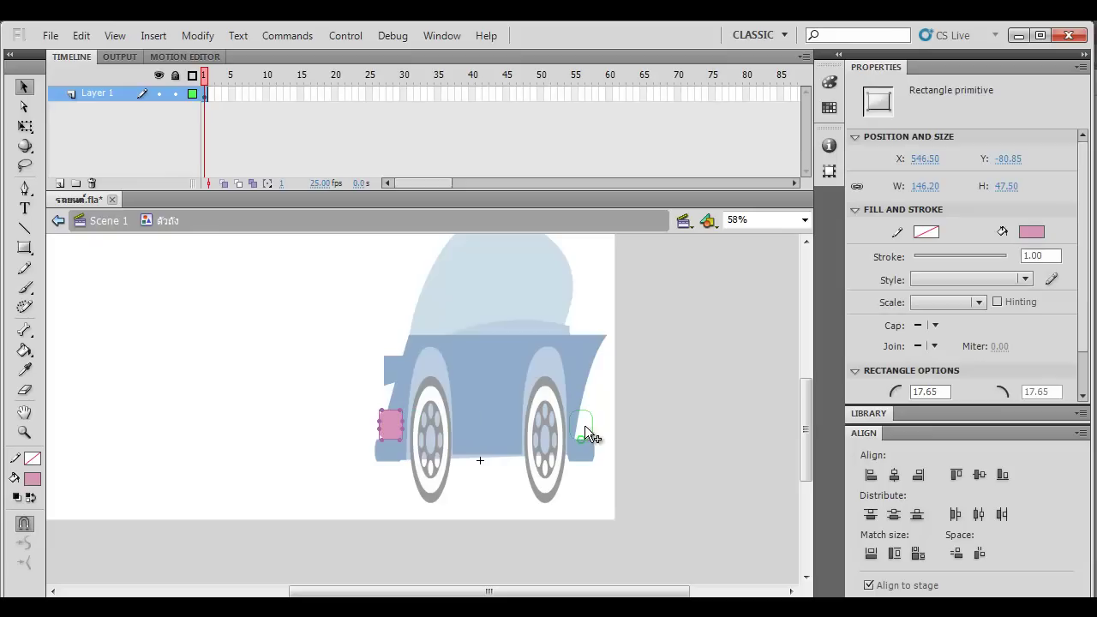
Step: Copy both pink lamp rectangles upward to about Y -111 and nudge the copies left to X -625.90
left_click(391, 416, "shift")
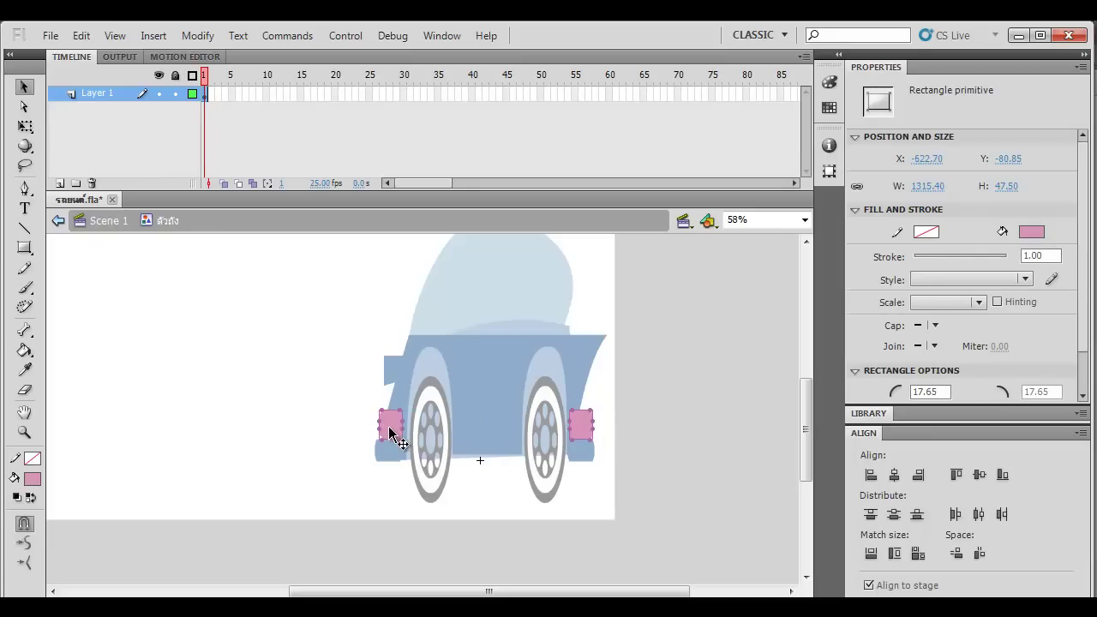
left_click_drag(389, 409, 392, 412)
key("ctrl+z")
left_click_drag(393, 407, 392, 407)
key("Left")
key("Left")
key("Left")
key("Left")
key("Left")
key("Left")
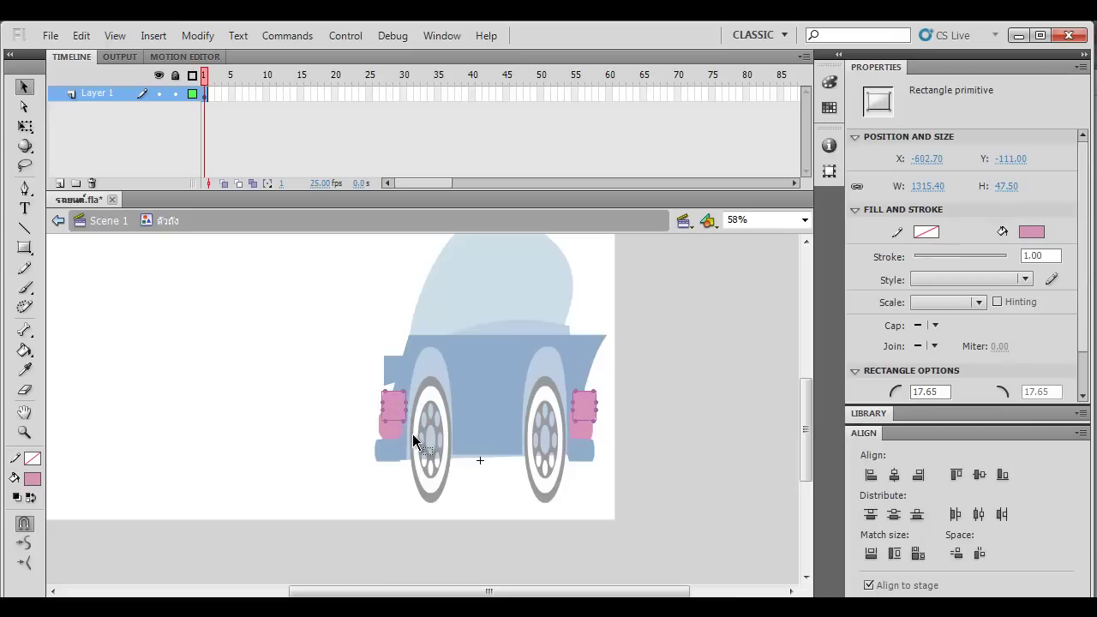
Step: Recolour the two upper lamp rectangles yellow with a custom fill colour
left_click(33, 480)
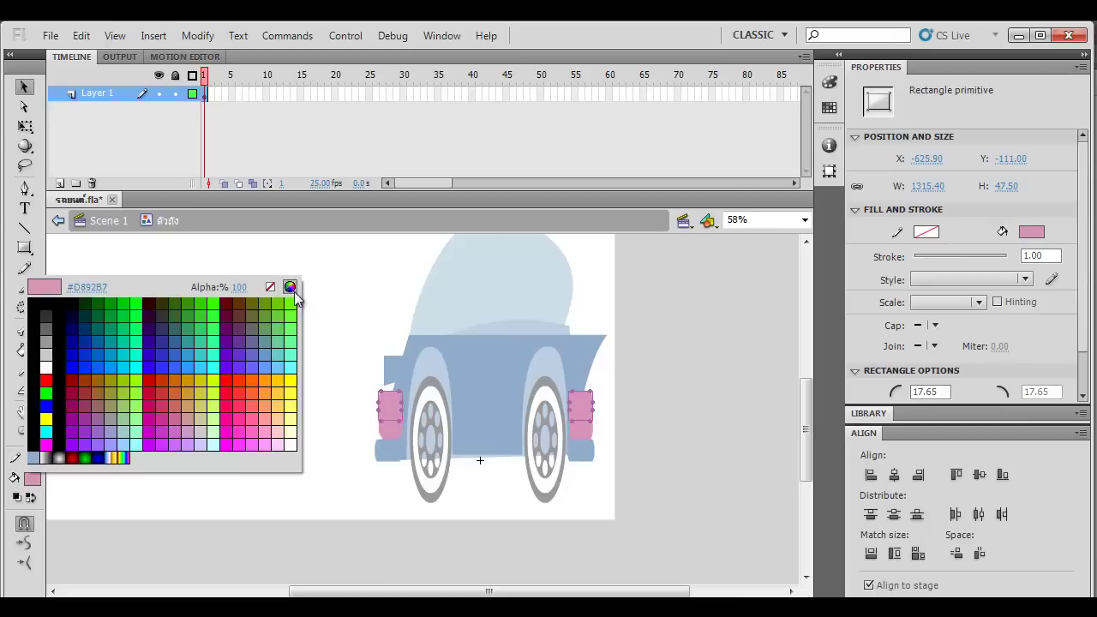
left_click(291, 288)
left_click(571, 253)
left_click(388, 436)
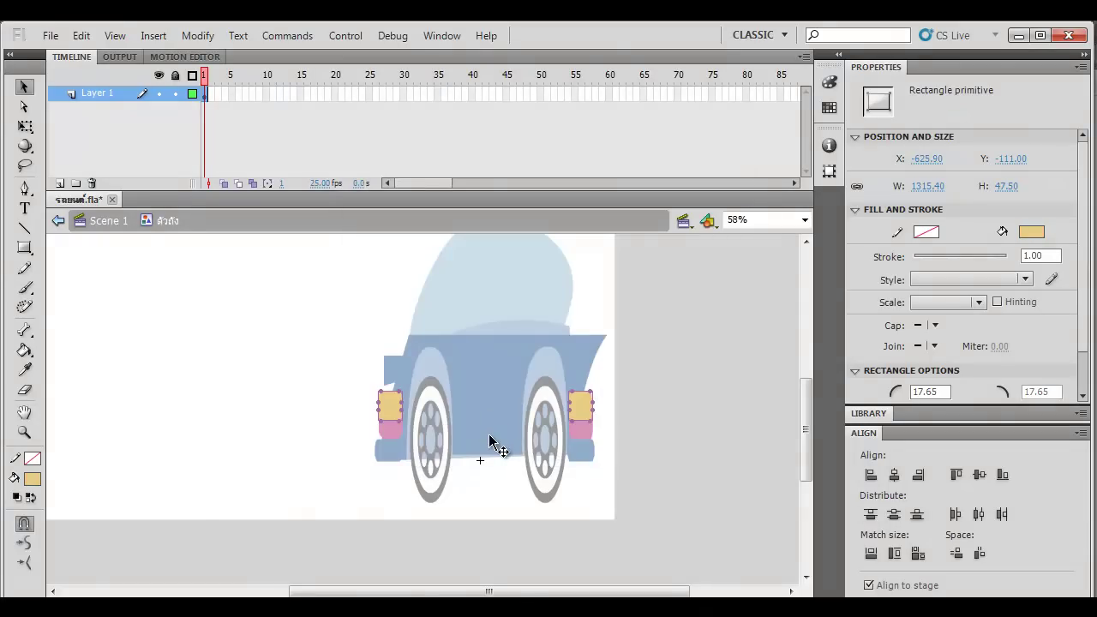
Step: Flatten the two yellow lamp rectangles to about 21 px high and lower them onto the pink lamps at Y -80.80
scroll(490, 446, "up", 2)
left_click_drag(332, 455, 424, 445)
key("q")
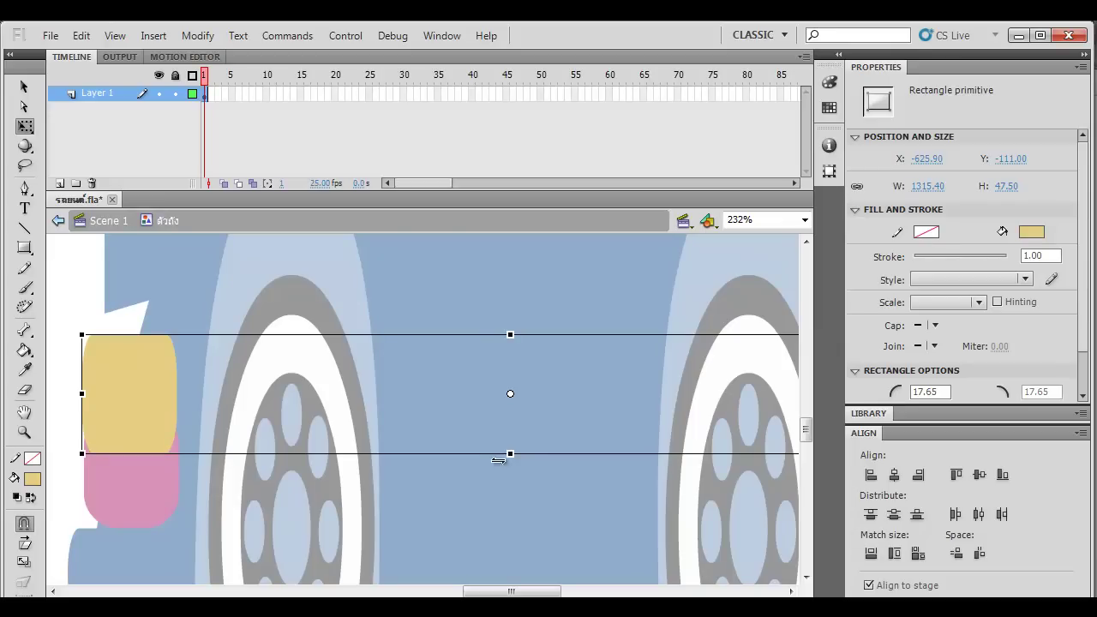
left_click_drag(510, 453, 512, 398)
key("shift+Down")
key("shift+Down")
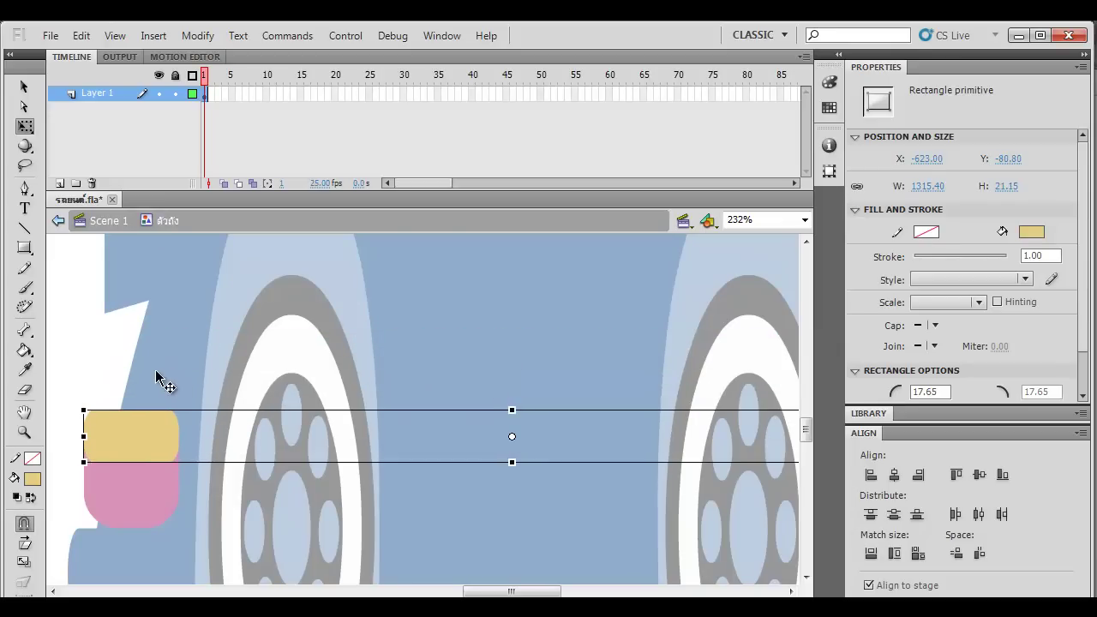
left_click(103, 343)
key("ctrl+minus")
key("ctrl+minus")
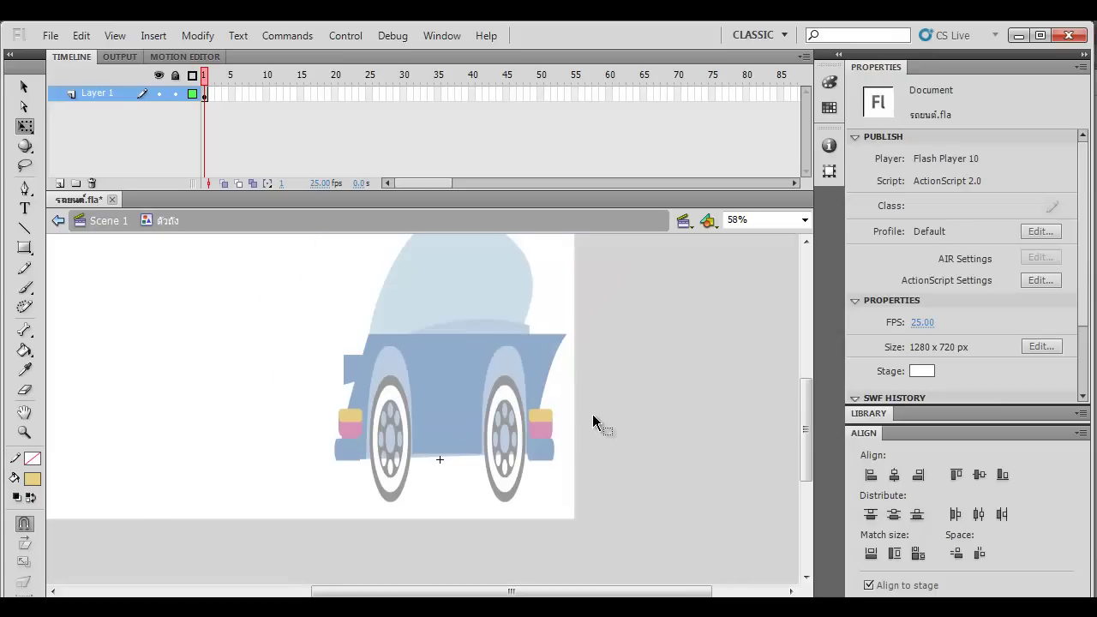
Step: Test the movie to check the car with its new bumpers and lamps, and close the preview
left_click_drag(588, 421, 583, 444)
key("ctrl+equal")
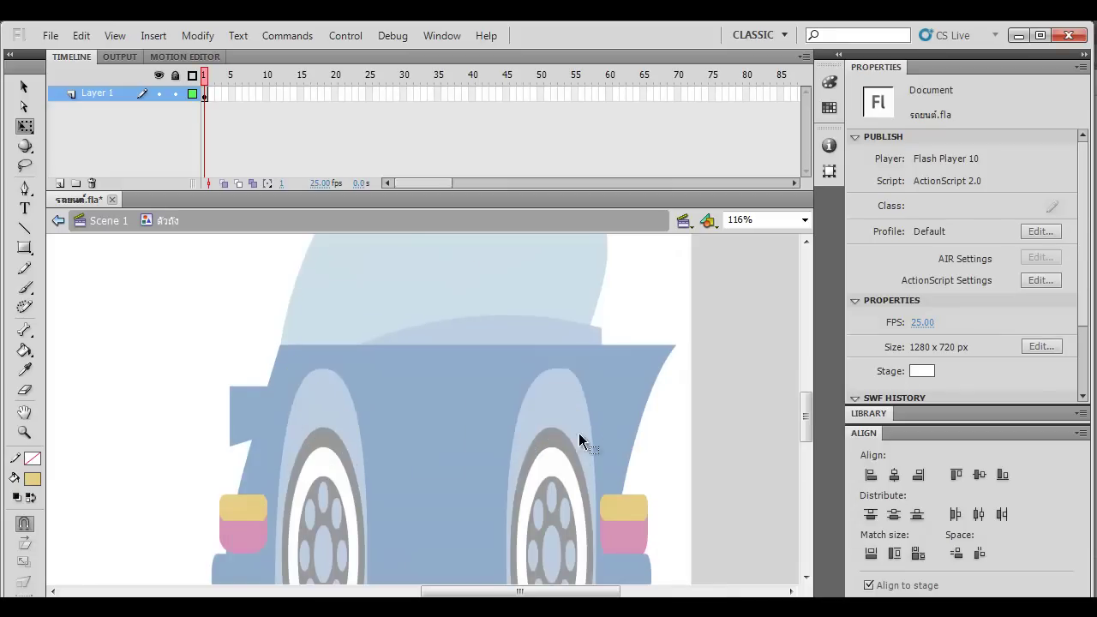
left_click_drag(668, 424, 637, 442)
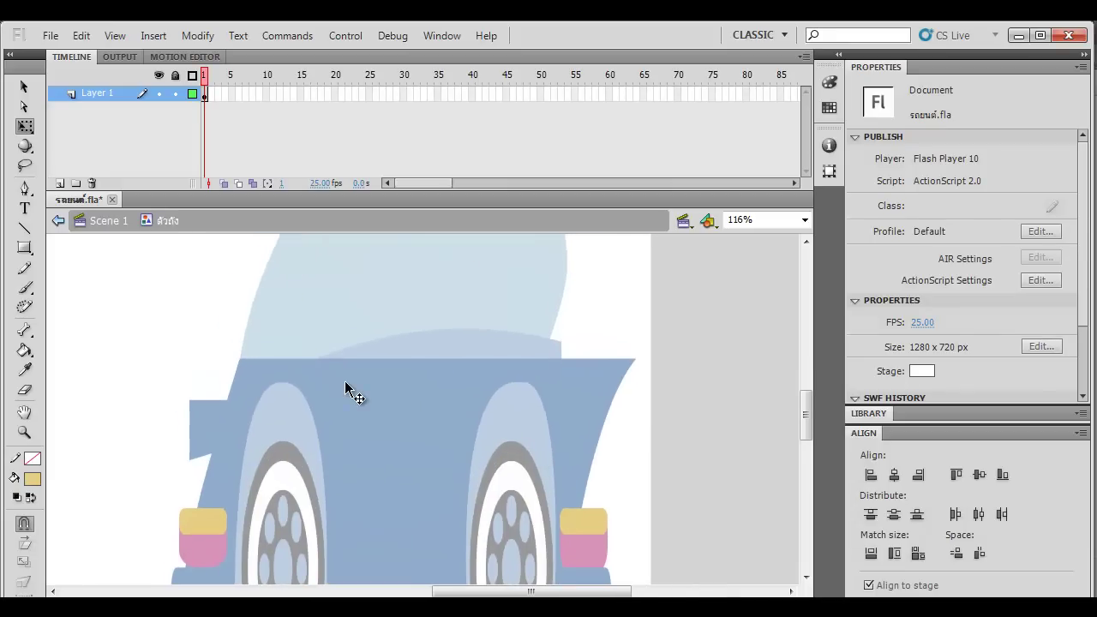
key("ctrl+Return")
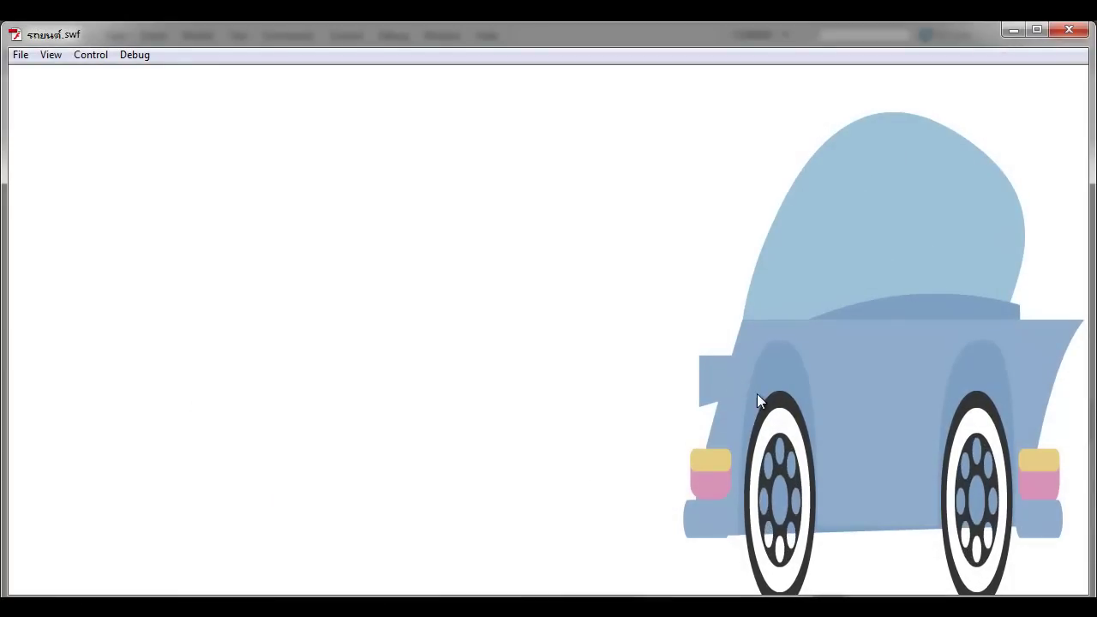
left_click(1069, 29)
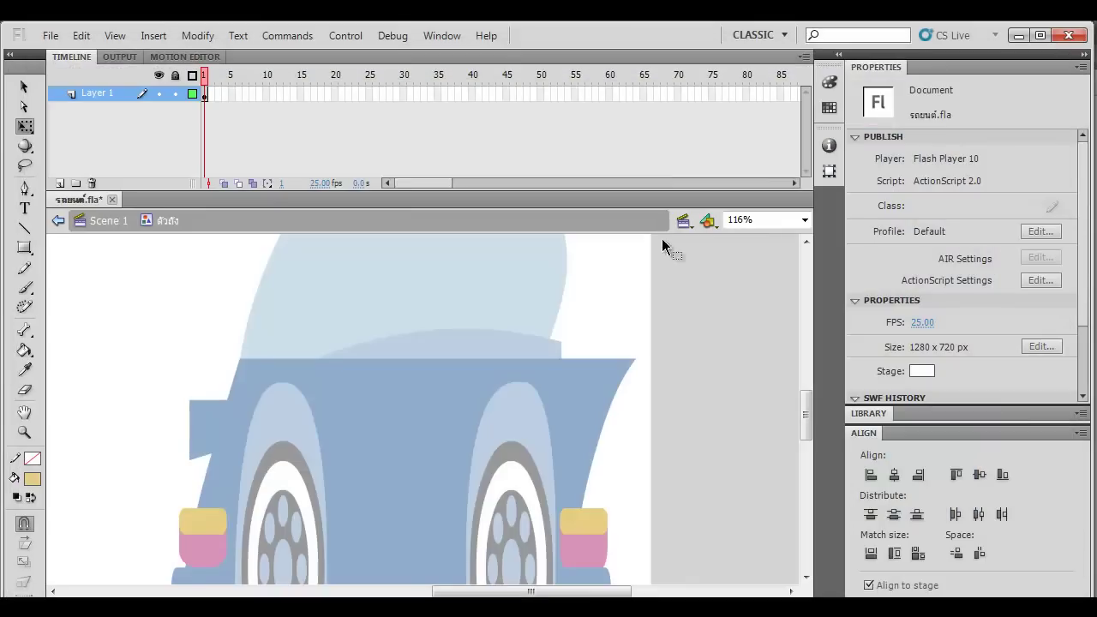
Step: Return to the main scene and open the car's glass symbol for editing
left_click_drag(557, 269, 594, 407)
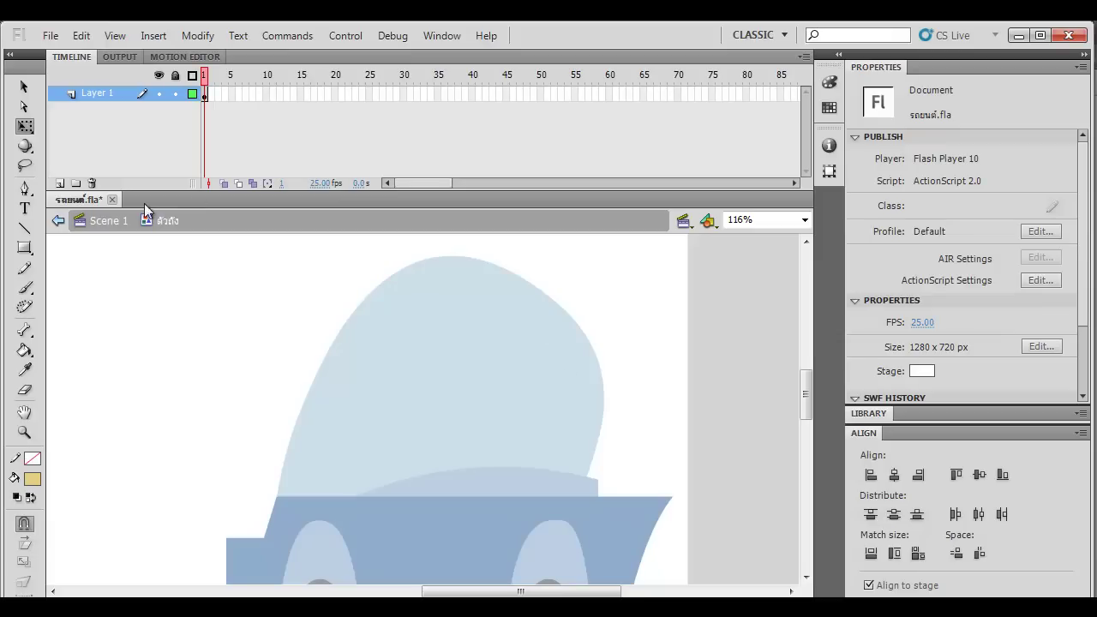
left_click(108, 220)
left_click(499, 336)
left_click(628, 318)
left_click_drag(702, 351, 692, 354)
left_click(396, 338)
left_click(569, 299)
double_click(429, 338)
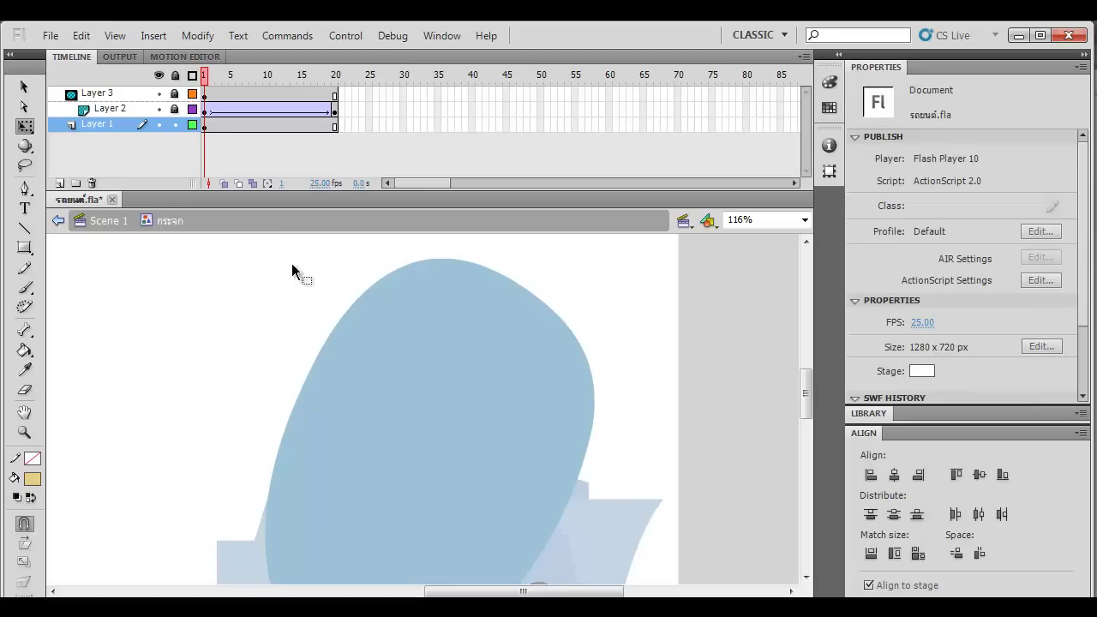
Step: Add a layer above Layer 3 and draw a rounded roof bar about 1034 × 14 px across the upper glass
left_click(124, 94)
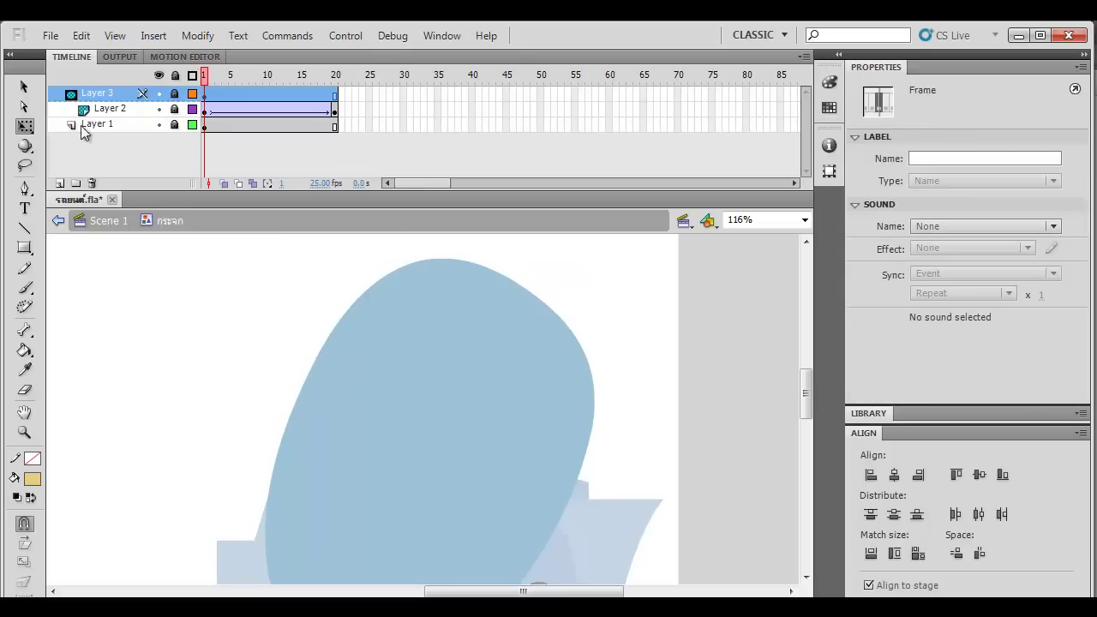
left_click(61, 182)
left_click(25, 247)
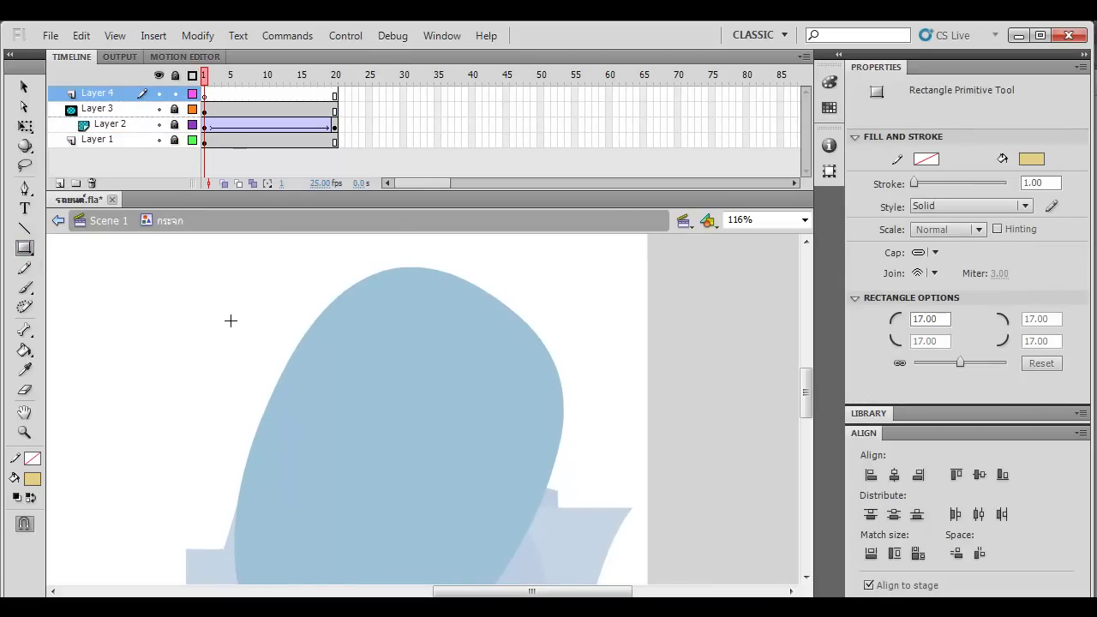
left_click_drag(246, 323, 580, 337)
key("v")
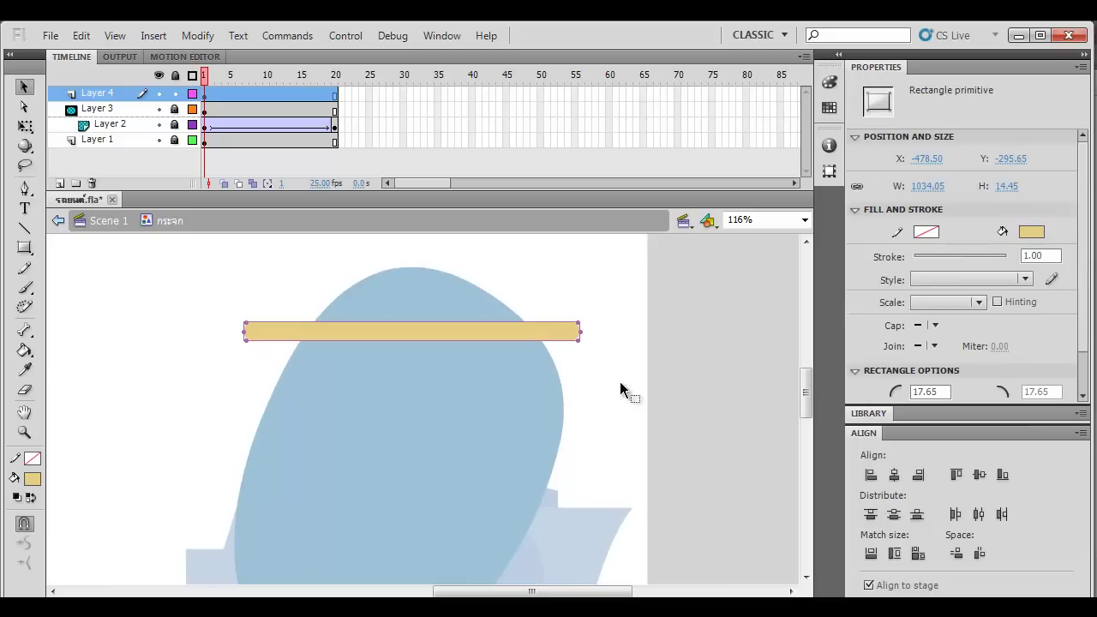
Step: Recolour the roof bar by sampling the glass fill and darkening it to a custom blue, RGB 123, 174, 202
left_click_drag(566, 360, 569, 345)
key("i")
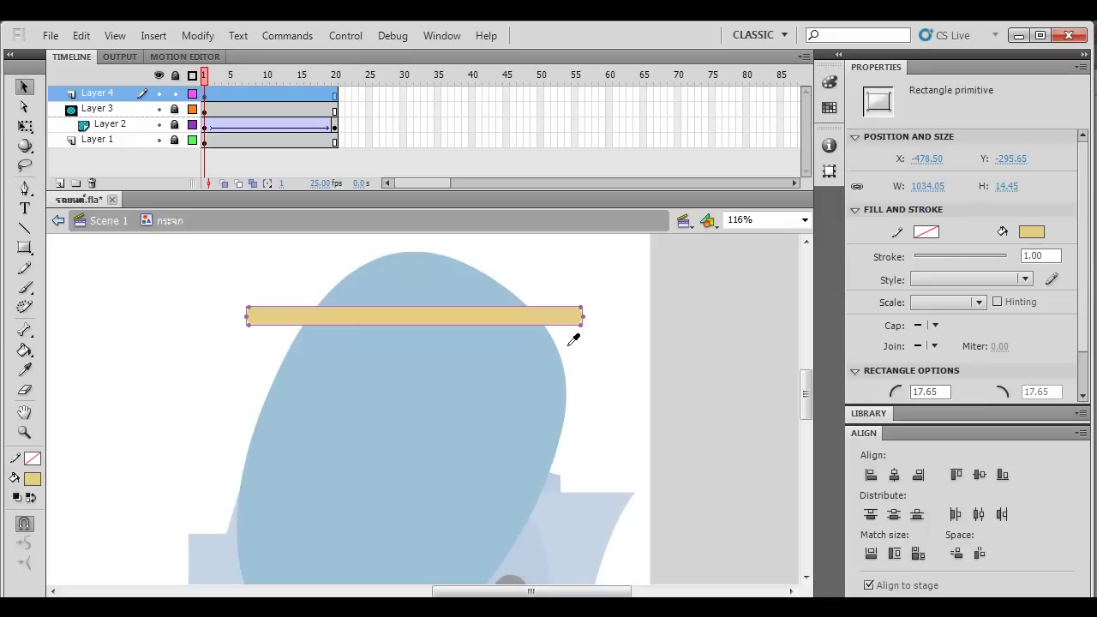
left_click(506, 355)
key("v")
left_click(626, 337)
left_click(574, 329)
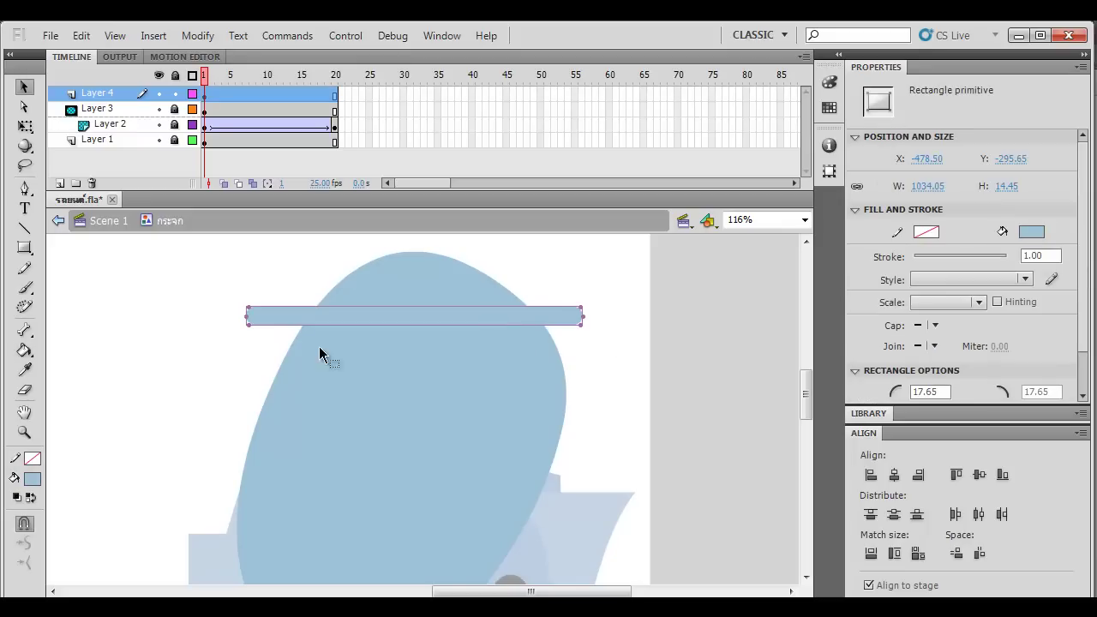
left_click(34, 478)
left_click(294, 286)
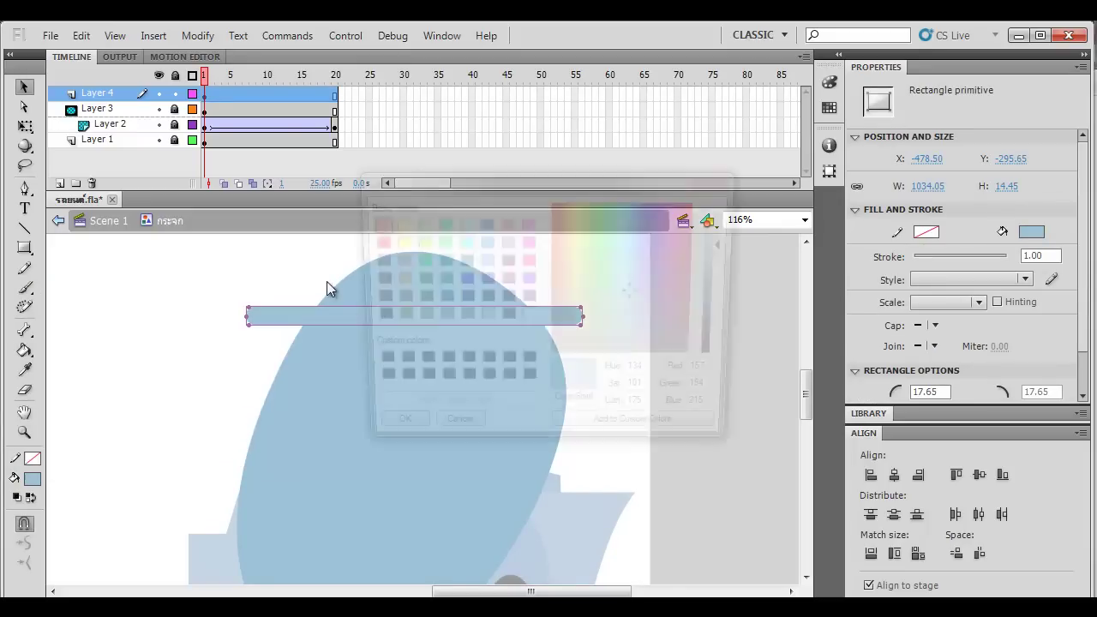
left_click_drag(725, 242, 725, 257)
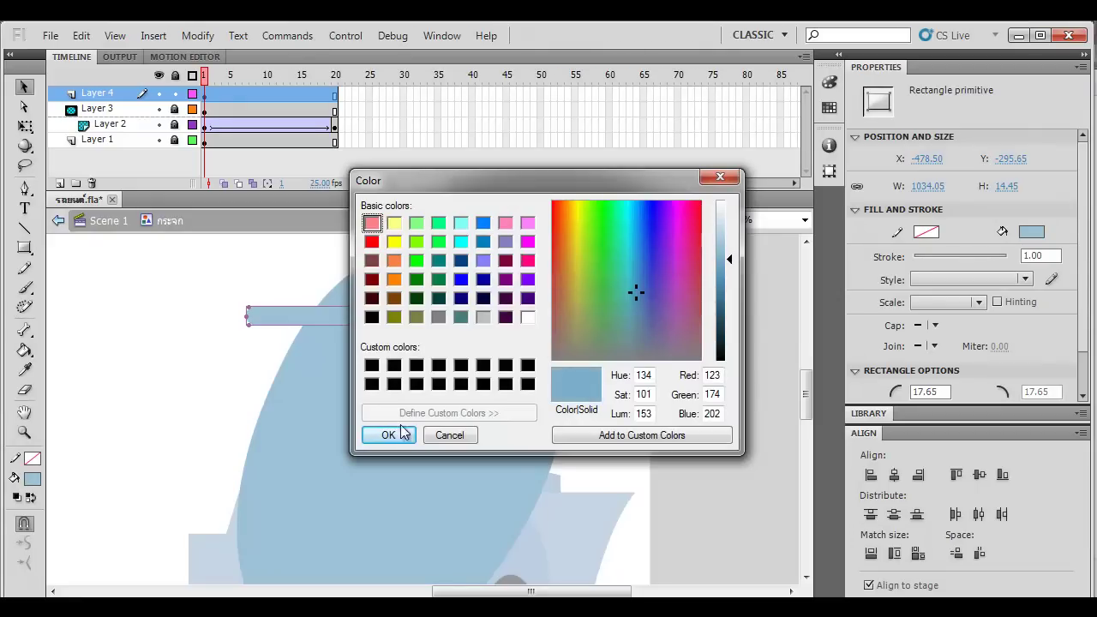
left_click(388, 434)
left_click(564, 386)
Step: Unlock Layer 1 and delete the part of the glass shape above the roof bar
scroll(559, 377, "down", 2)
left_click_drag(559, 376, 562, 412)
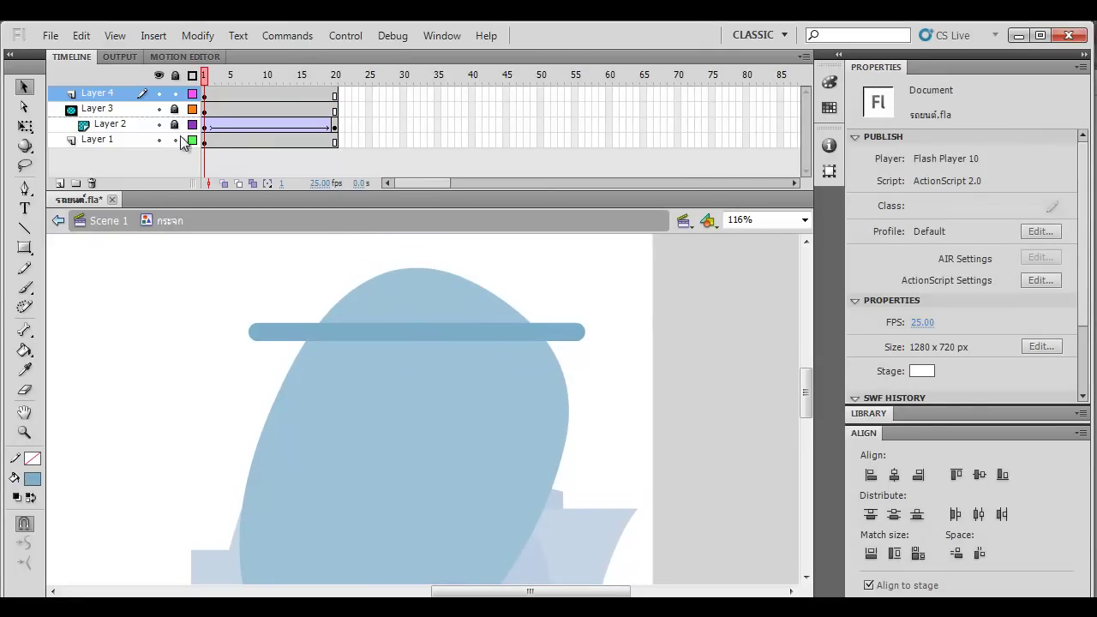
left_click(207, 138)
left_click(651, 249)
left_click_drag(292, 326, 277, 342)
key("Delete")
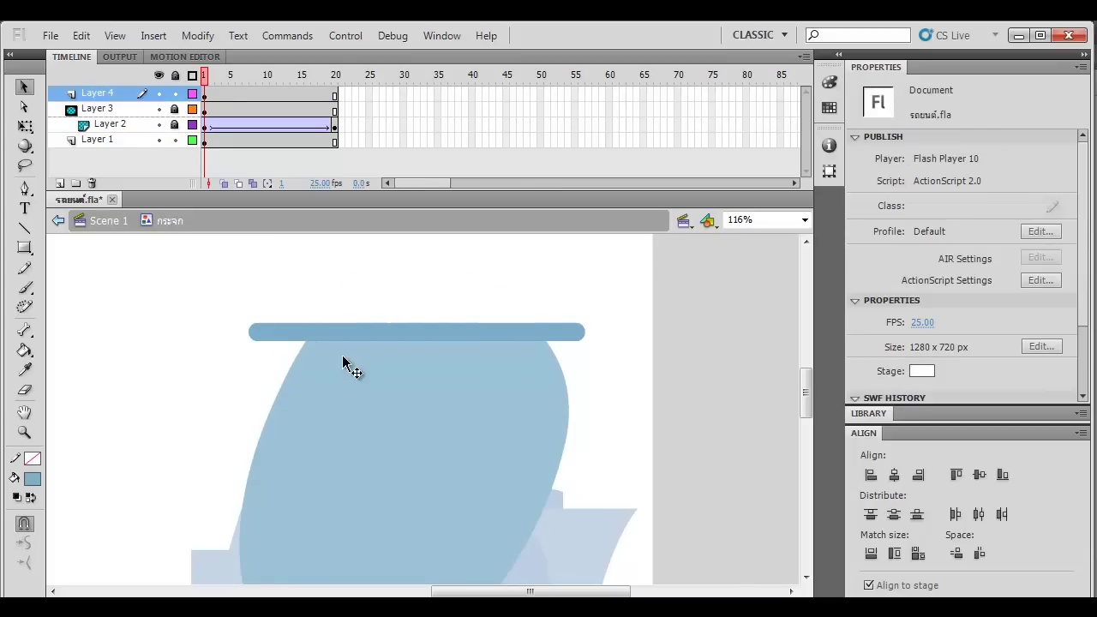
Step: Copy the trimmed glass frame from Layer 1 to frame 1 of the Layer 3 mask and play the reflection animation
left_click(347, 366)
right_click(202, 140)
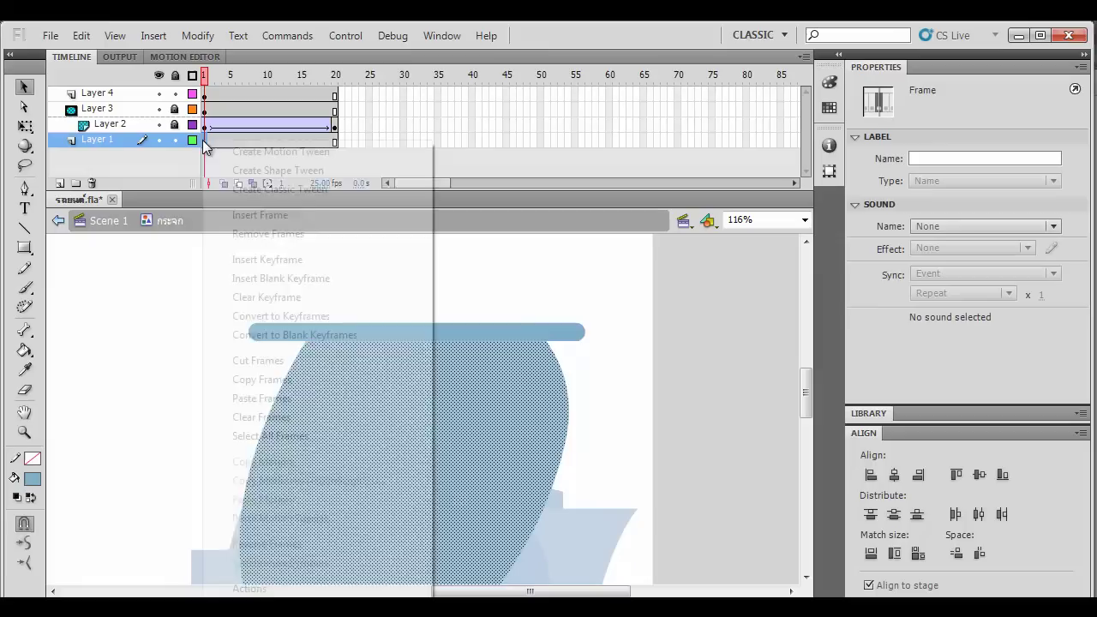
left_click(262, 380)
left_click(203, 109)
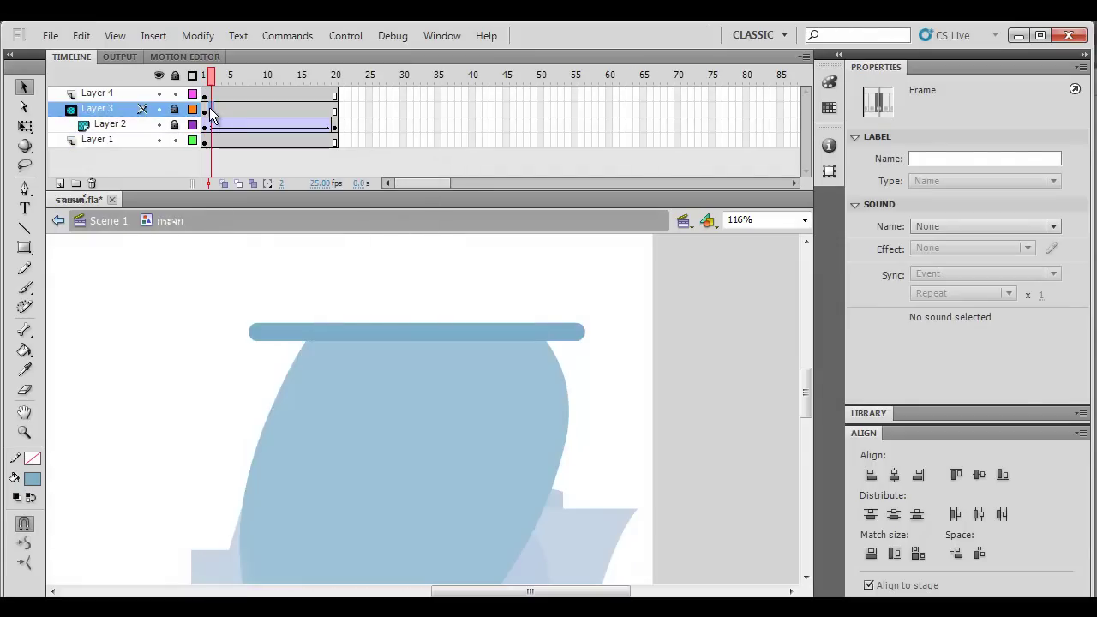
right_click(203, 109)
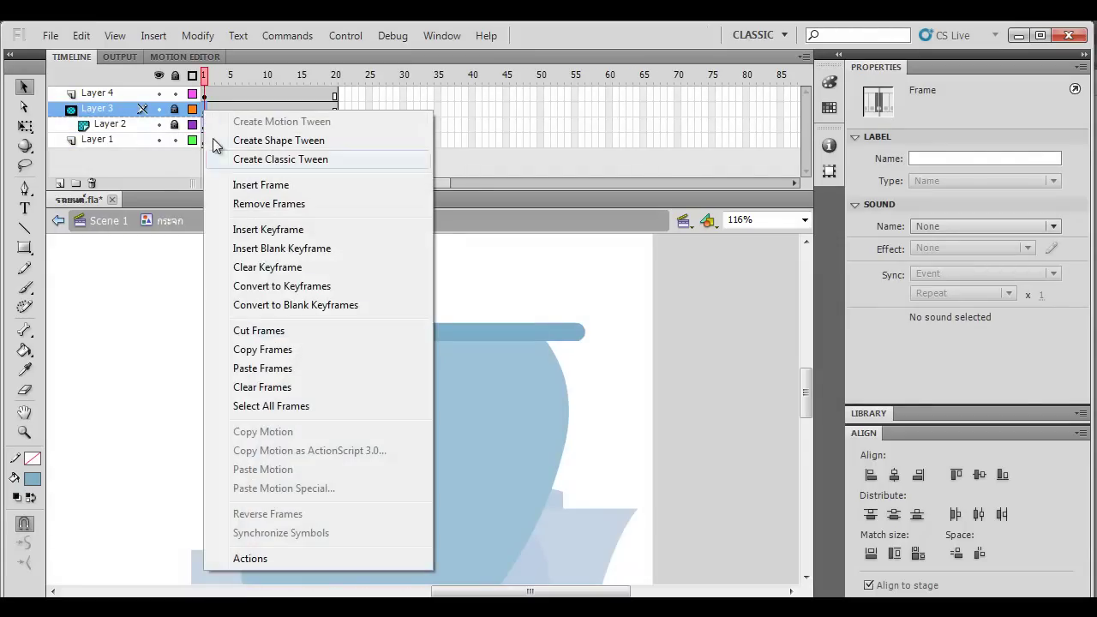
left_click(264, 368)
key("Return")
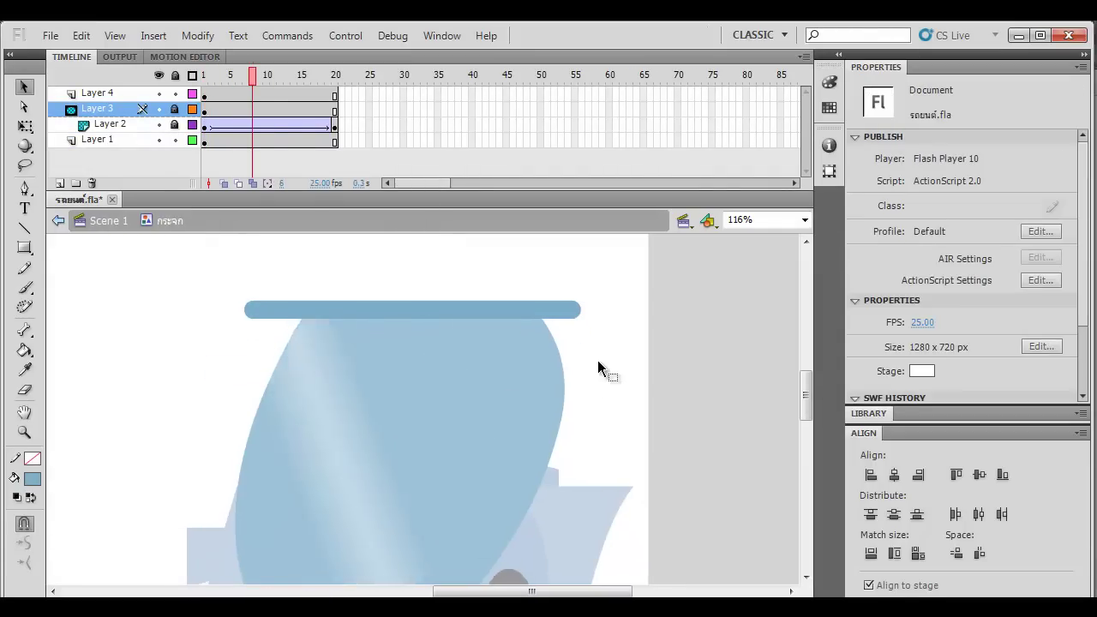
key("Return")
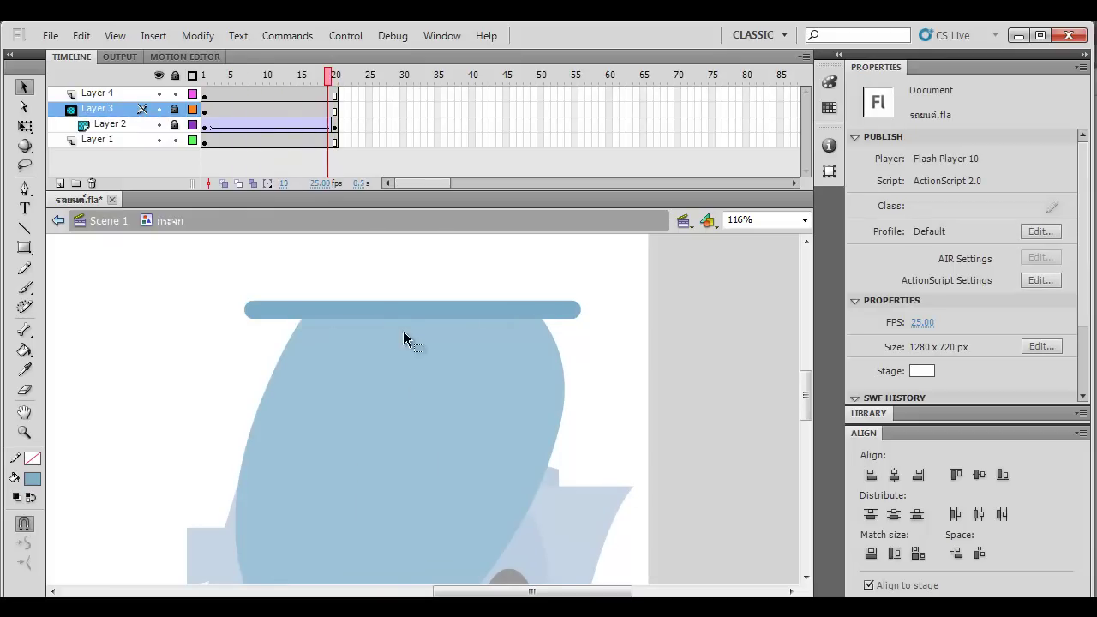
Step: Lock Layer 1 and draw a rounded vertical pillar about 36 × 158 px below the roof bar's middle on Layer 4
left_click(25, 249)
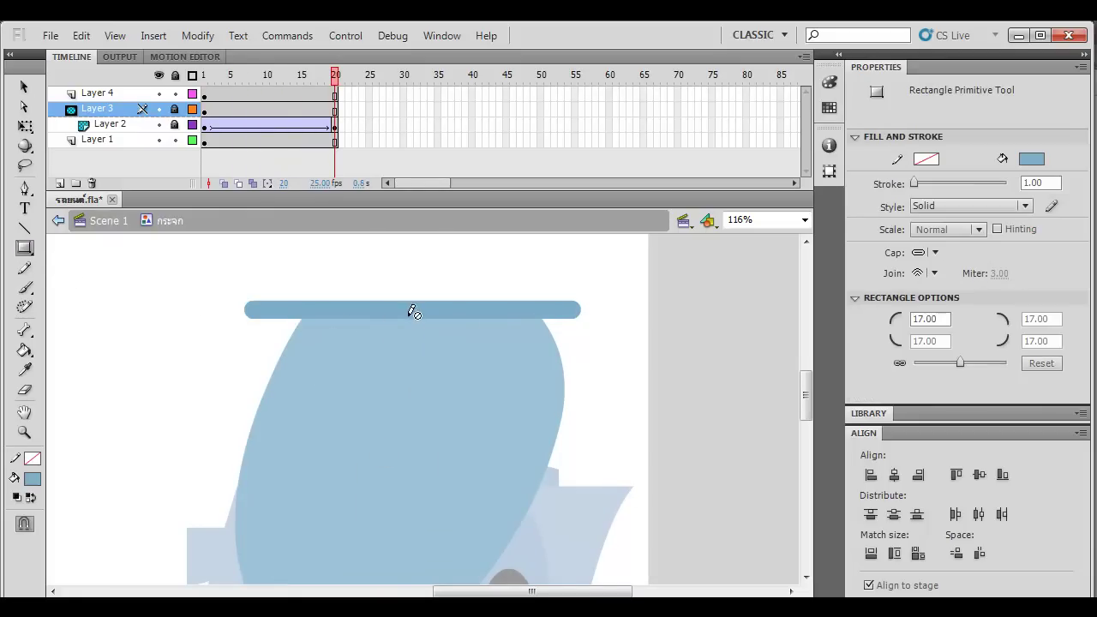
left_click(176, 141)
left_click(205, 93)
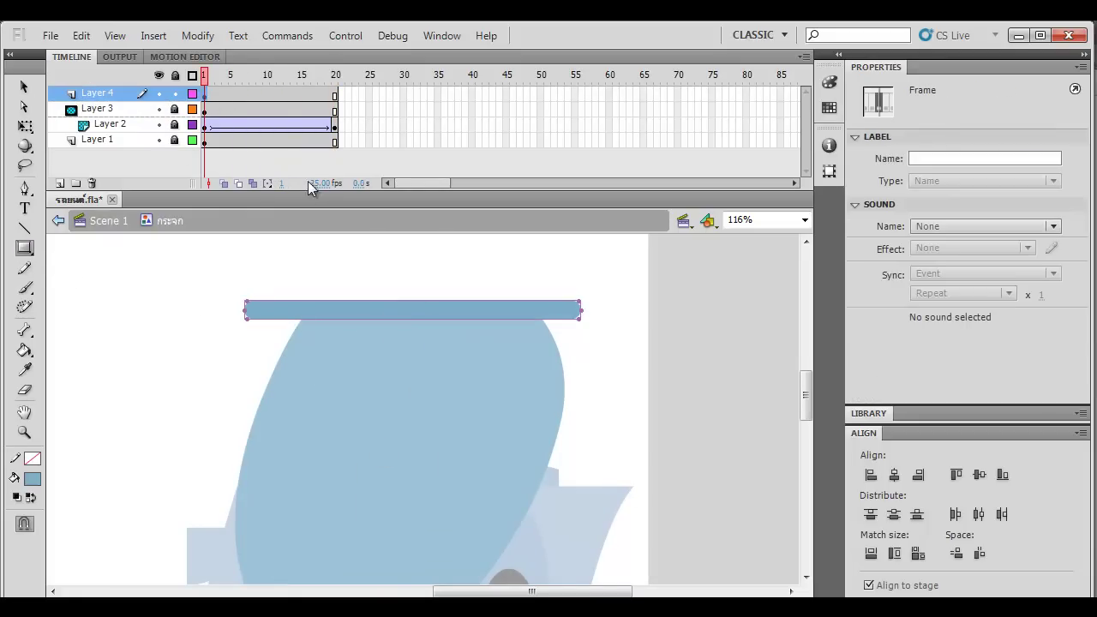
mouse_move(413, 319)
left_mouse_down()
mouse_move(441, 490)
mouse_move(425, 516)
left_mouse_up()
Step: Try side pillars copied from the centre pillar at both edges of the glass, and delete both copies
key("v")
left_click_drag(420, 418, 271, 419)
key("q")
left_click_drag(296, 497, 255, 516)
key("ctrl+z")
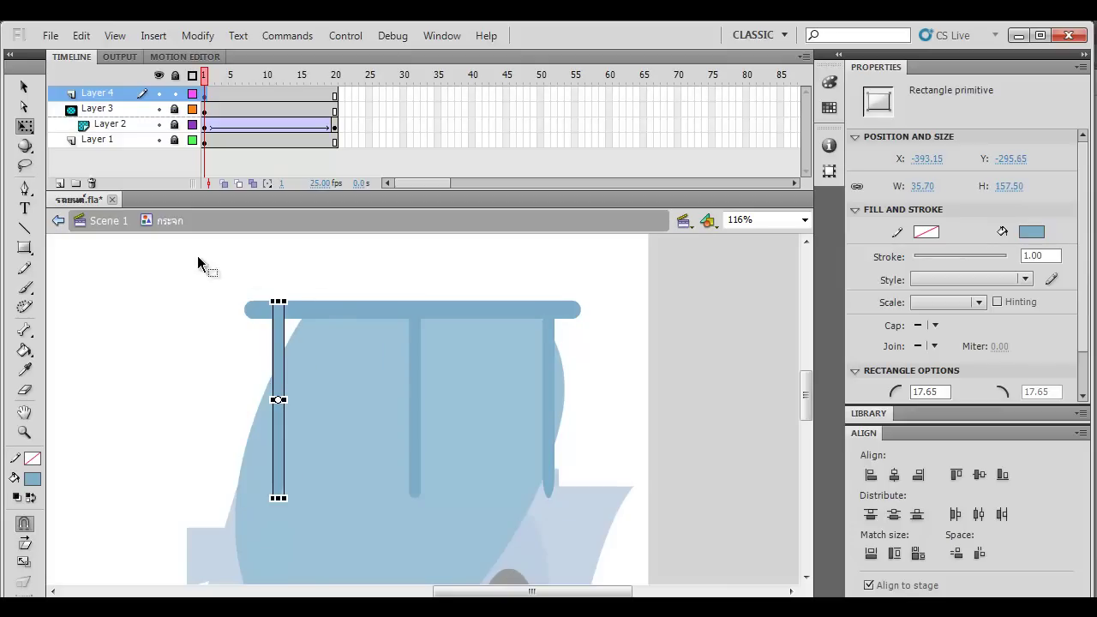
key("Delete")
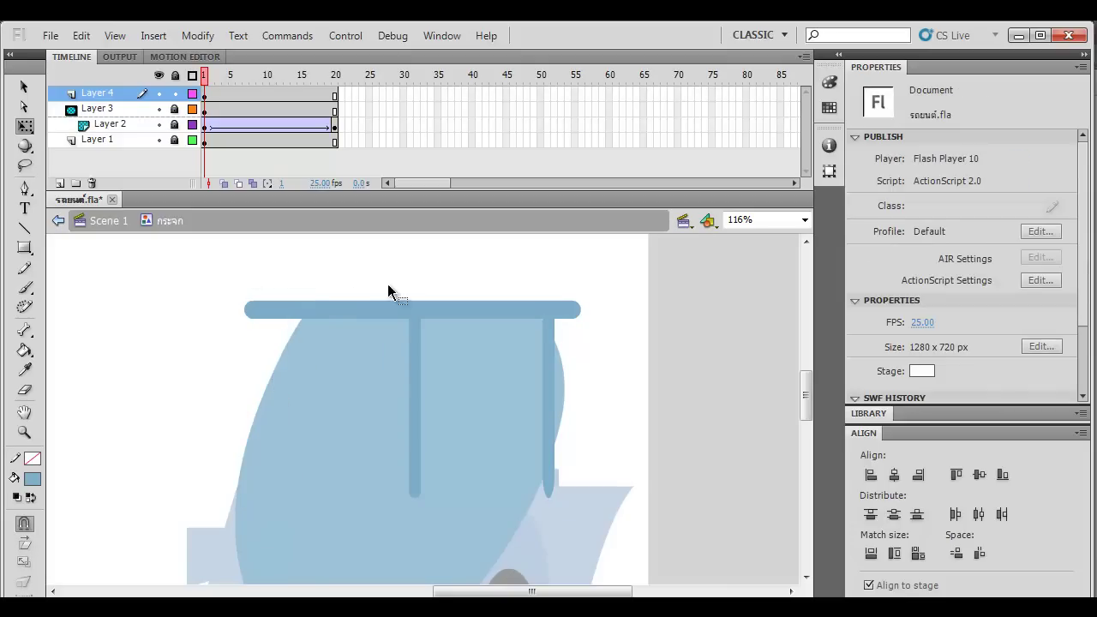
left_click(548, 355)
key("Delete")
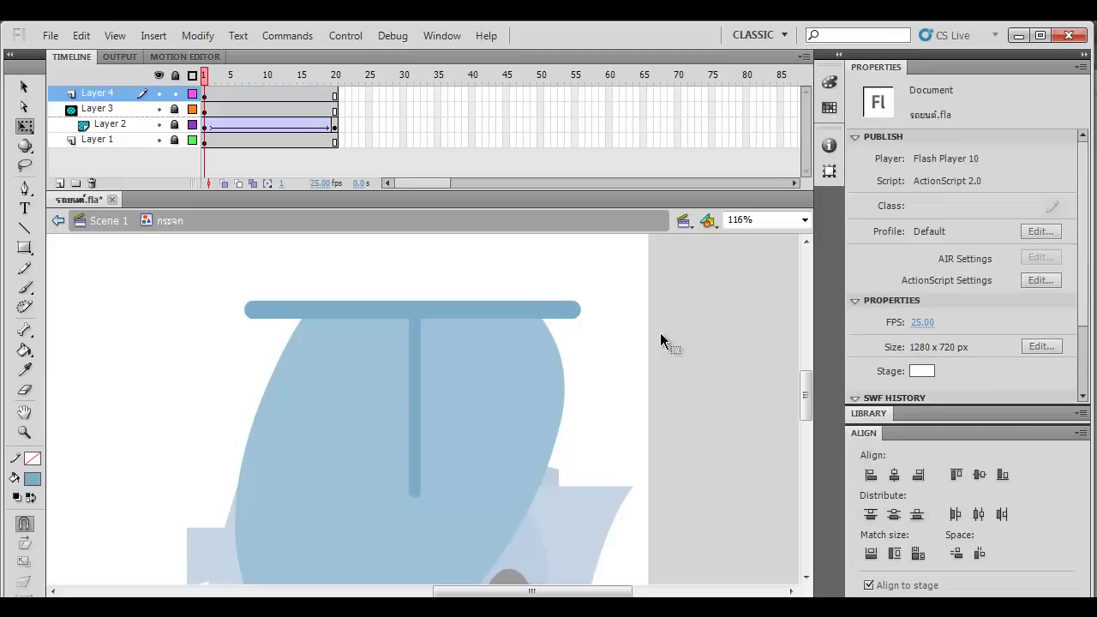
Step: Examine the whole car in the main scene and reopen the glass symbol
double_click(641, 344)
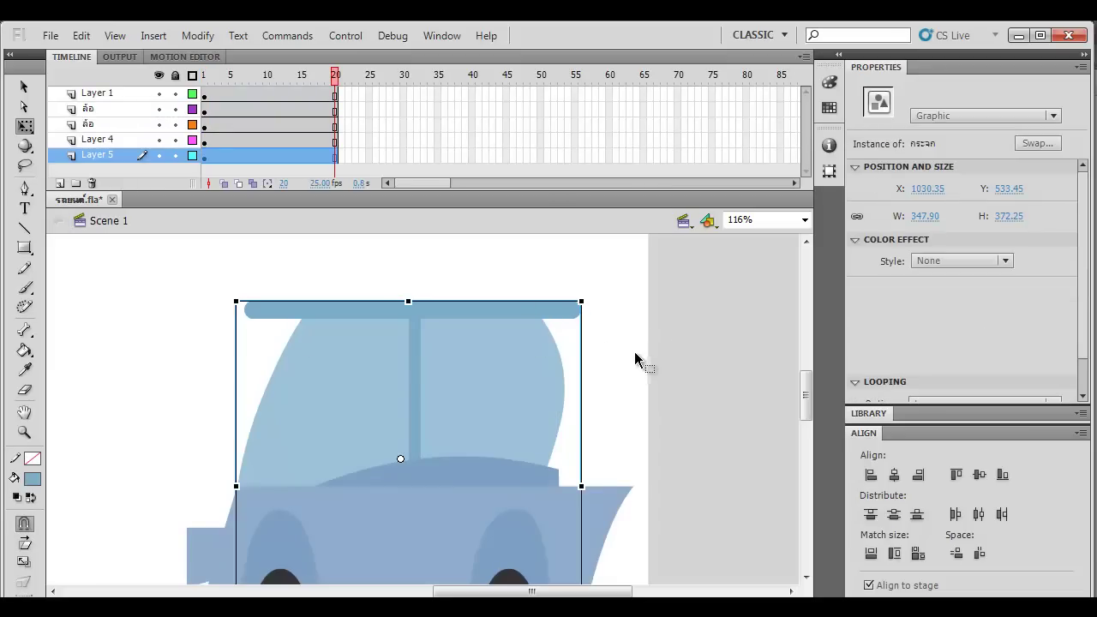
scroll(630, 353, "down", 1)
left_click(651, 337)
left_click_drag(631, 354, 654, 383)
key("ctrl+minus")
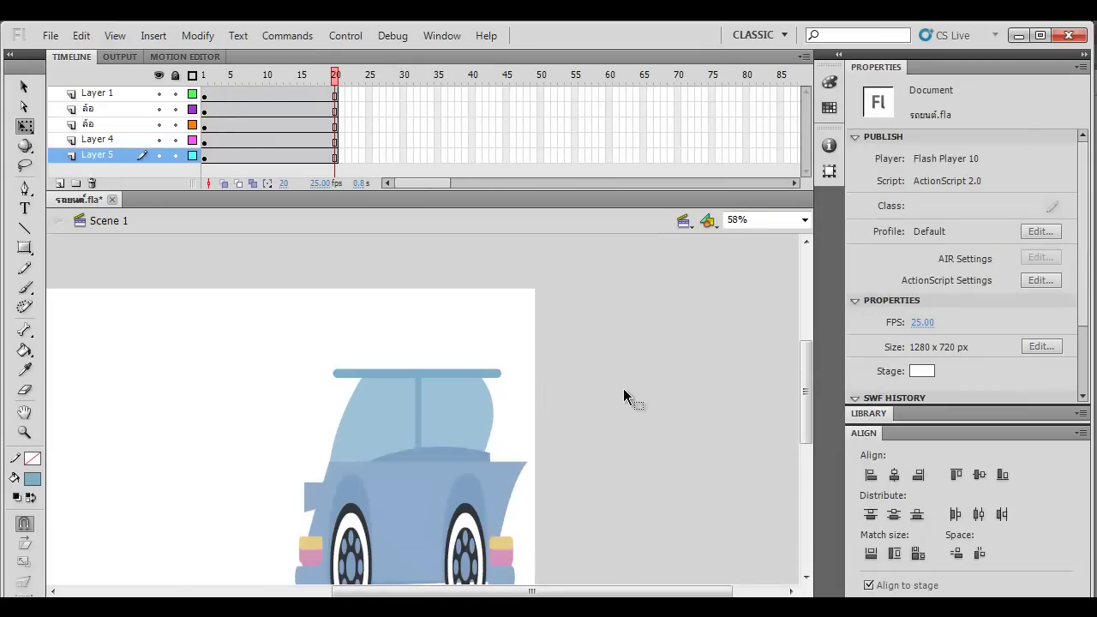
scroll(590, 403, "down", 2)
left_click(499, 353)
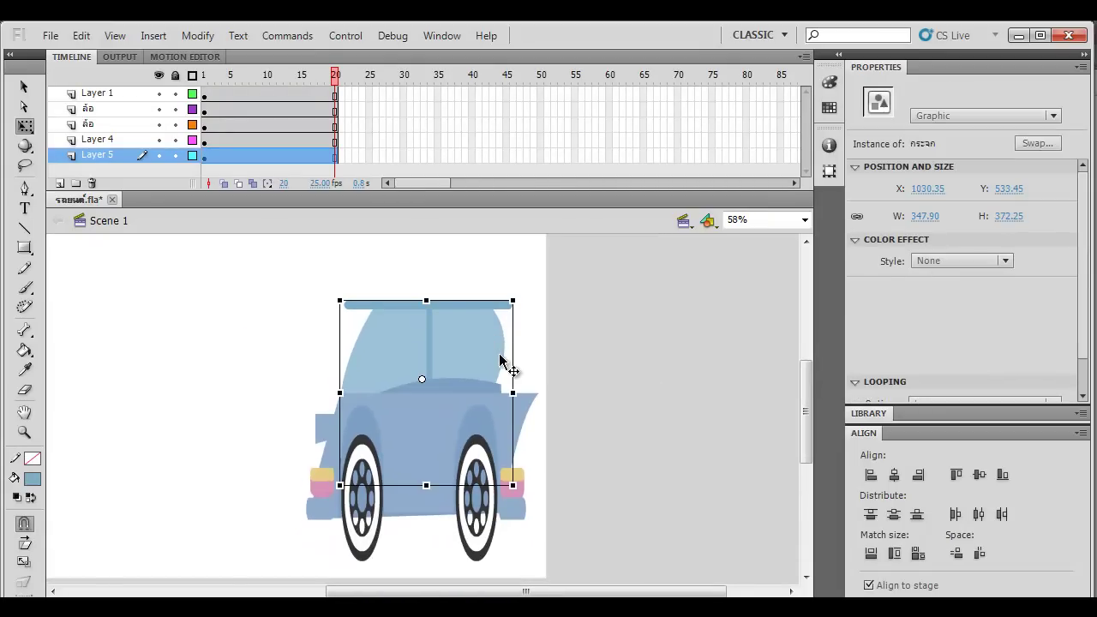
double_click(499, 353)
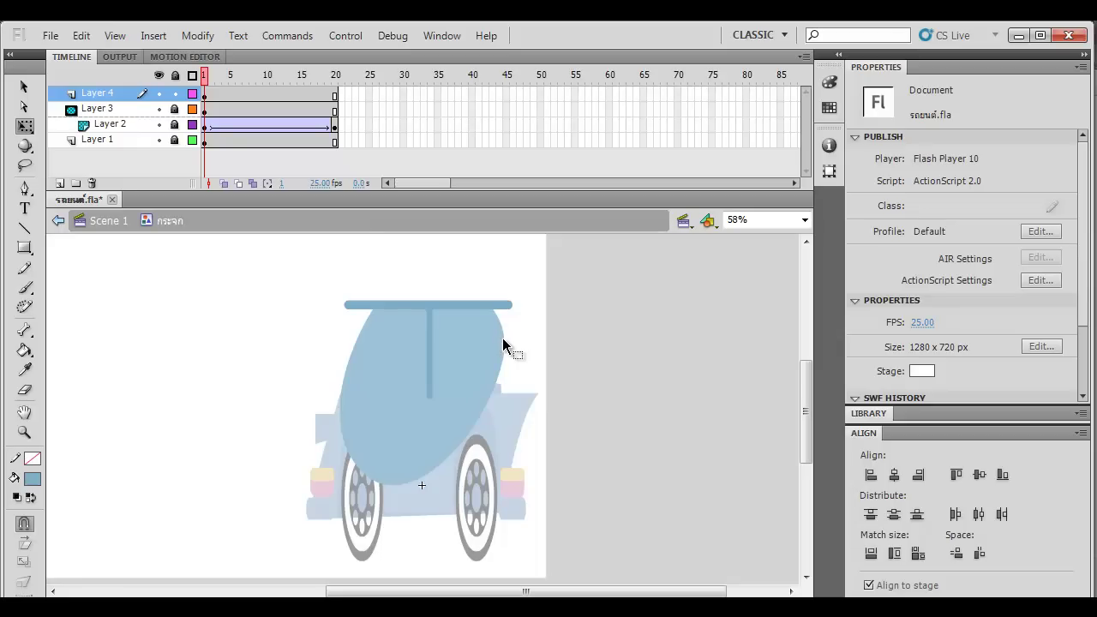
Step: Reshape the rear edge of the glass on Layer 1 into a nearly straight slope by pulling its curve inward and its lower corner outward
left_click(463, 317)
left_click(551, 367)
left_click(500, 341)
left_click(515, 343)
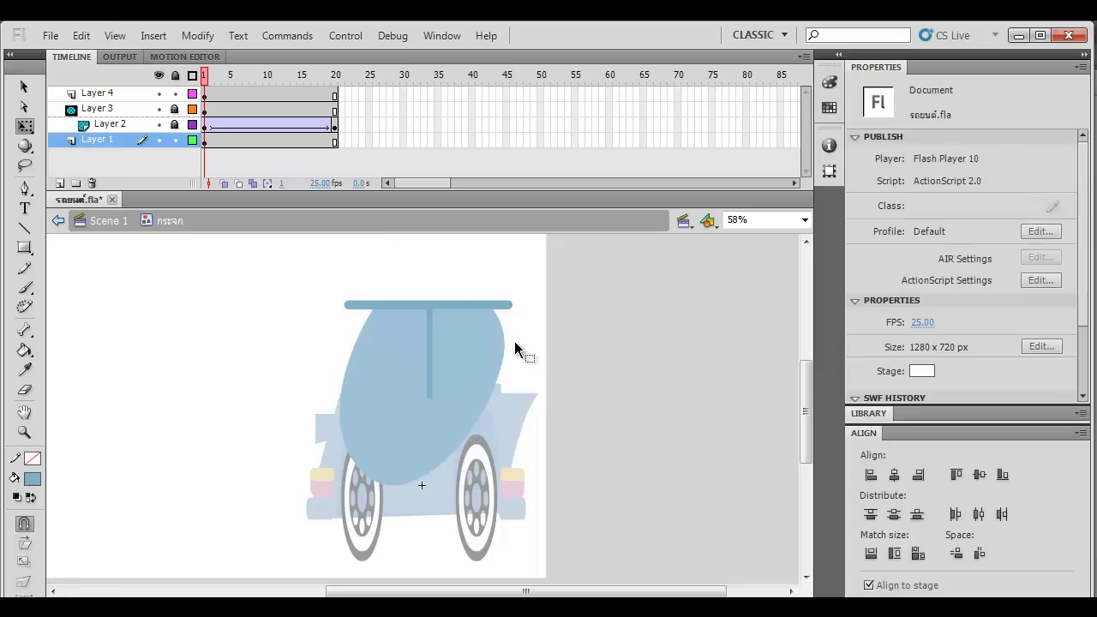
left_click_drag(506, 340, 491, 341)
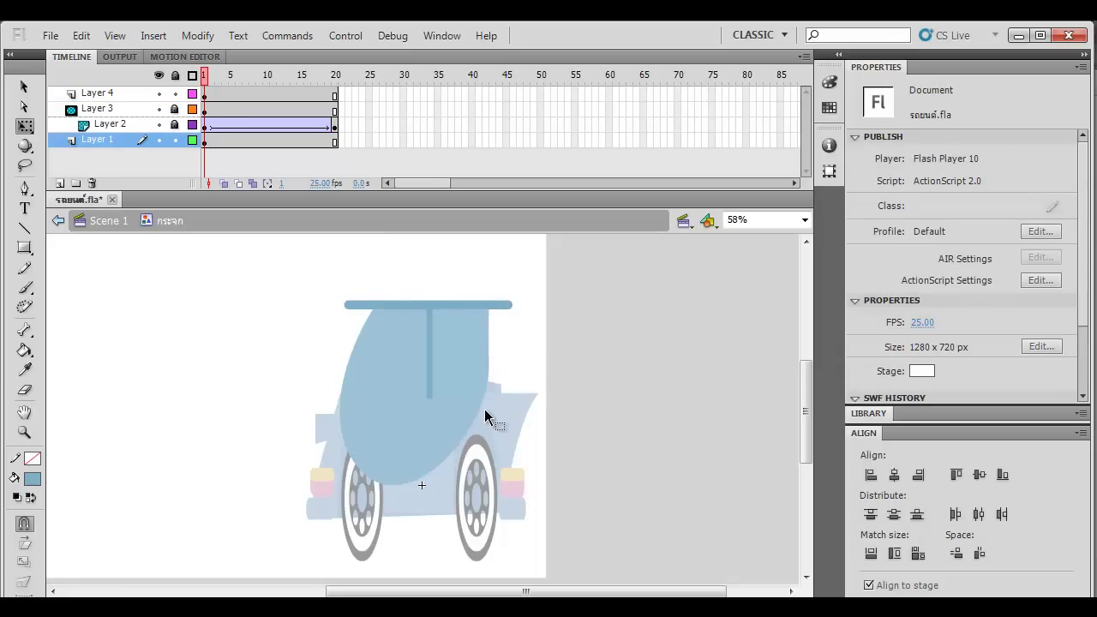
left_click_drag(480, 411, 492, 430)
left_click_drag(491, 341, 494, 340)
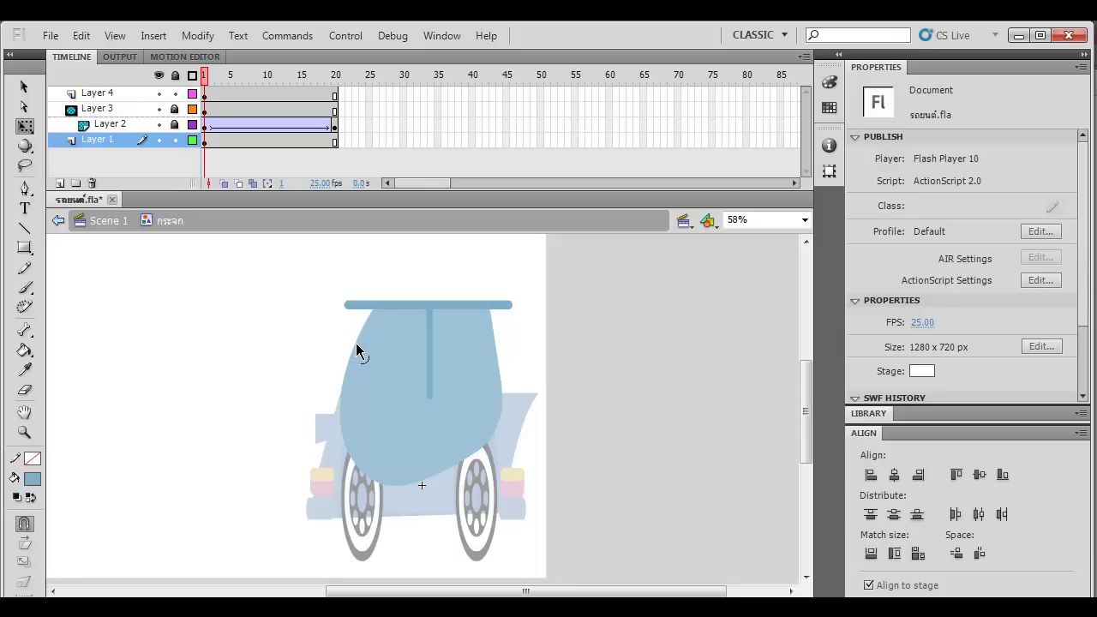
Step: Refine the left edge of the glass on Layer 1 by pulling its upper curve inward and its lower curve slightly outward
left_click_drag(356, 342, 362, 341)
left_click_drag(345, 407, 340, 405)
left_click_drag(350, 361, 355, 362)
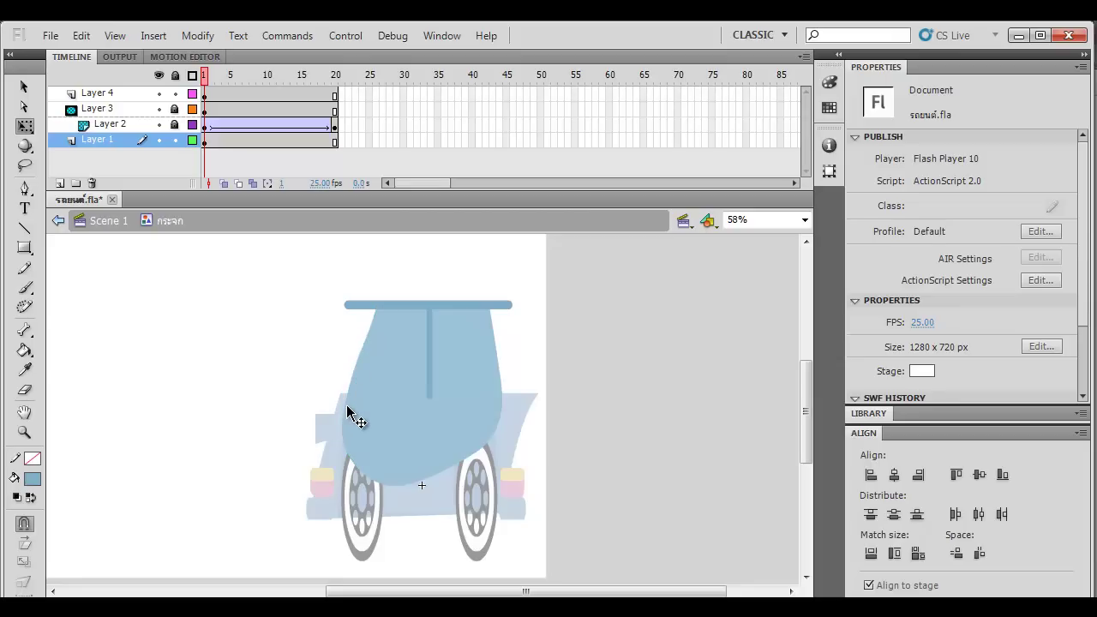
left_click_drag(346, 413, 342, 411)
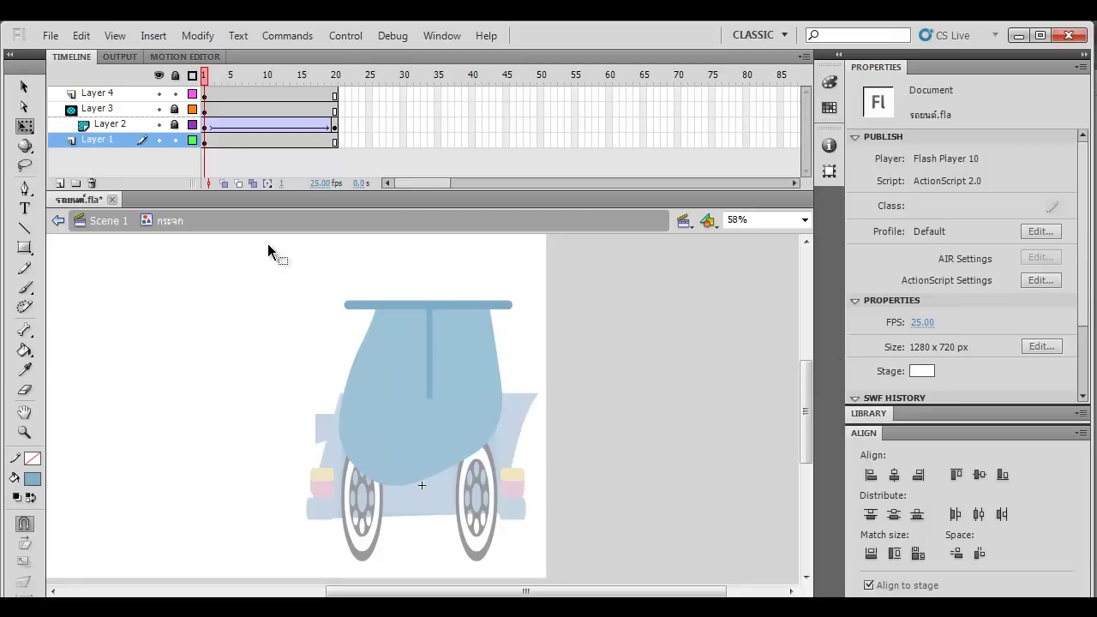
Step: Copy Layer 1's first frame, paste it onto the first frame of mask Layer 3, and play the glass animation
right_click(204, 141)
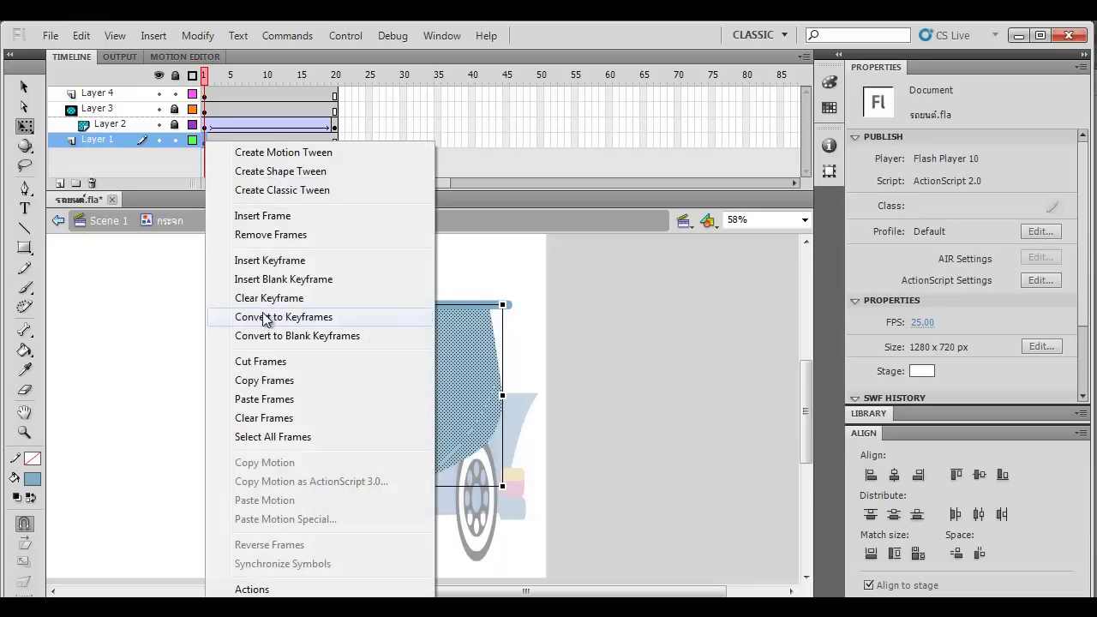
left_click(262, 378)
left_click(205, 109)
right_click(205, 108)
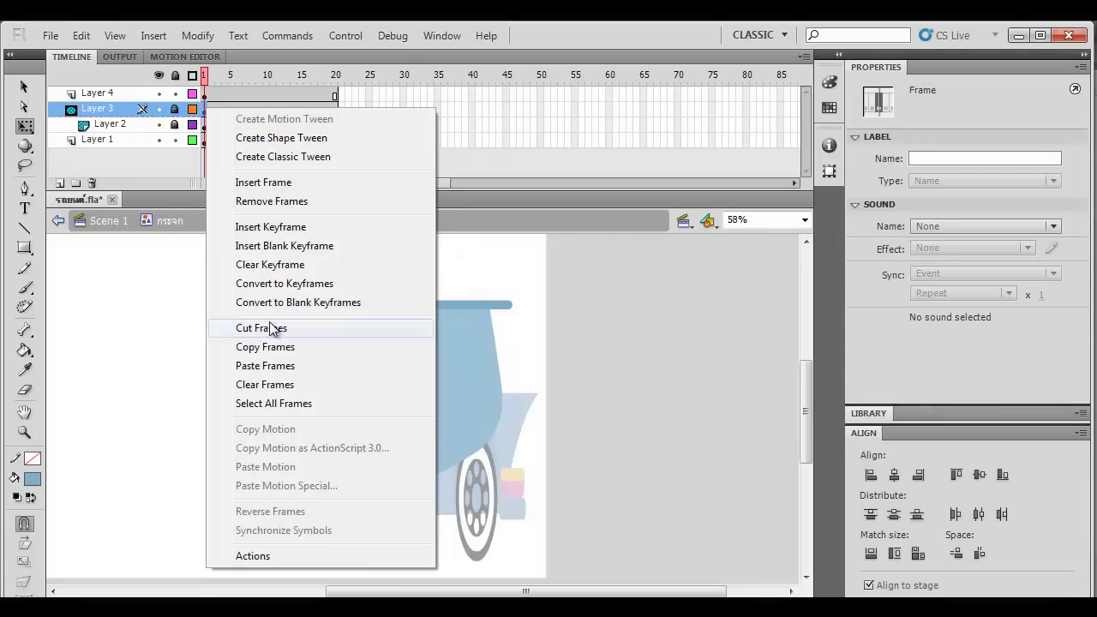
left_click(267, 362)
key("Return")
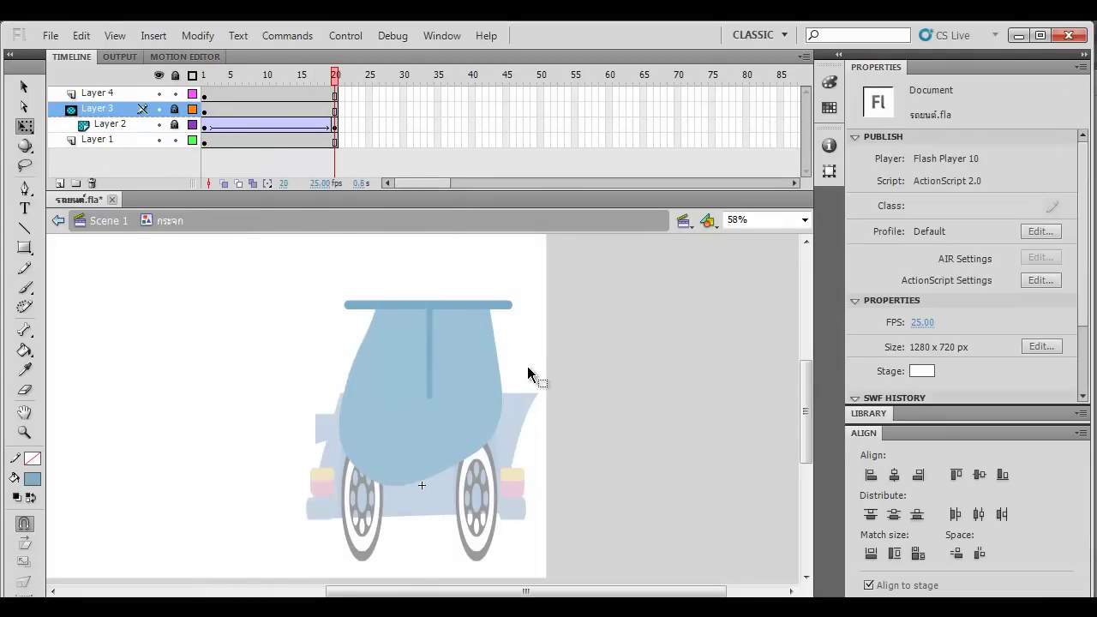
Step: Preview the car as a test movie, close the preview, and return to the main scene
key("ctrl+Return")
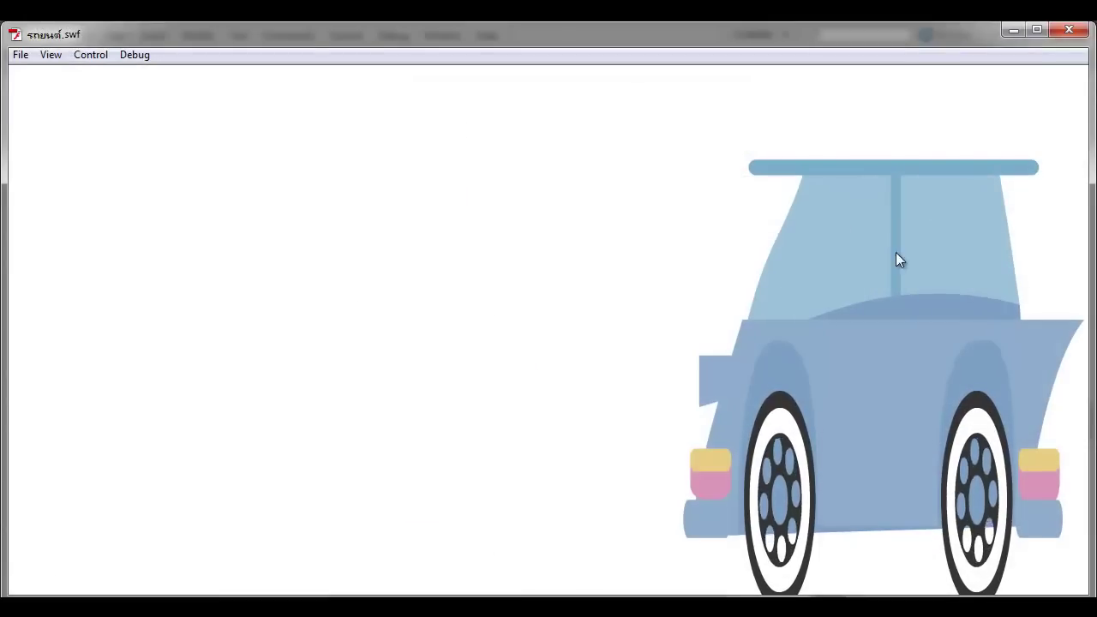
left_click(1071, 32)
left_click(590, 310)
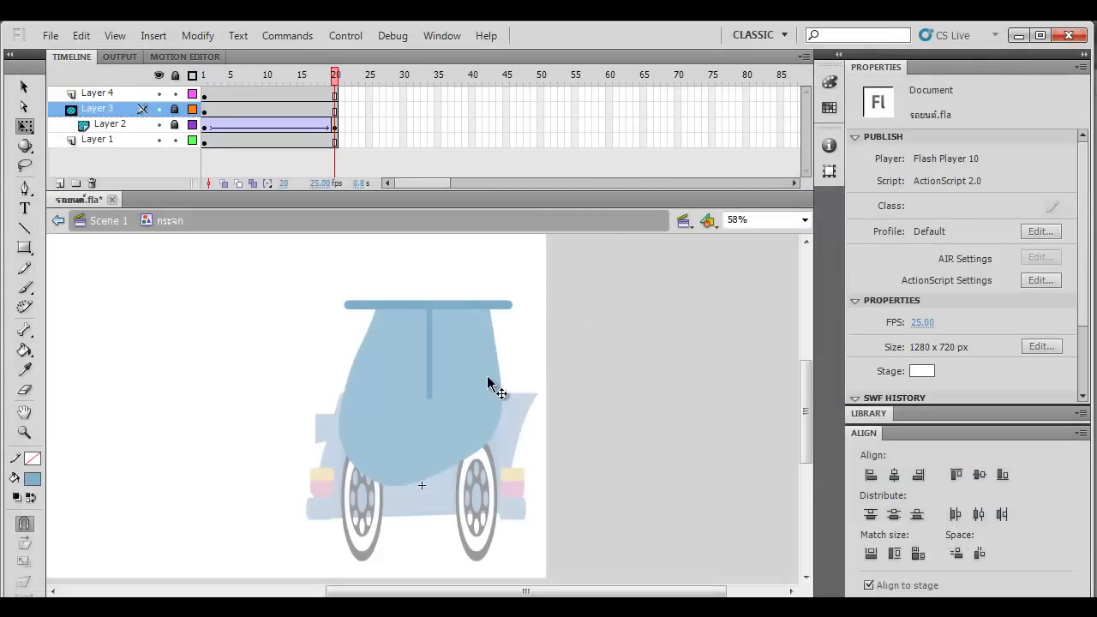
double_click(566, 305)
Step: In the backing-plate symbol on Layer 4, cut away the curved upper part, leaving a flat-topped shape about 203 px high
left_click(461, 387)
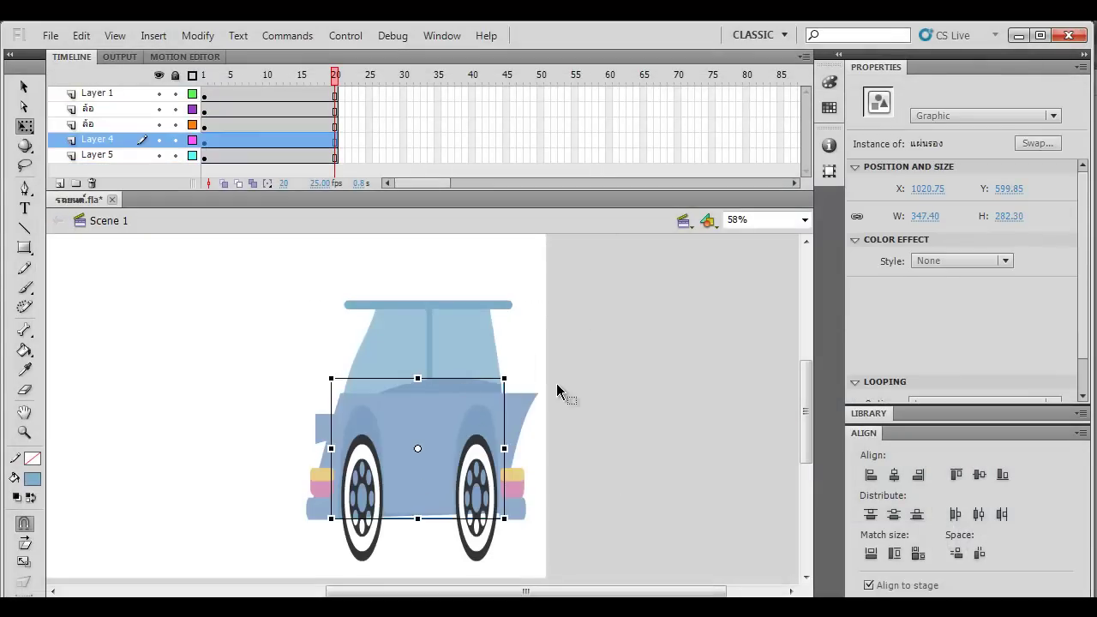
left_click(556, 383)
double_click(477, 387)
mouse_move(378, 377)
left_mouse_down()
mouse_move(281, 418)
mouse_move(309, 418)
left_mouse_up()
key("ctrl+b")
key("Delete")
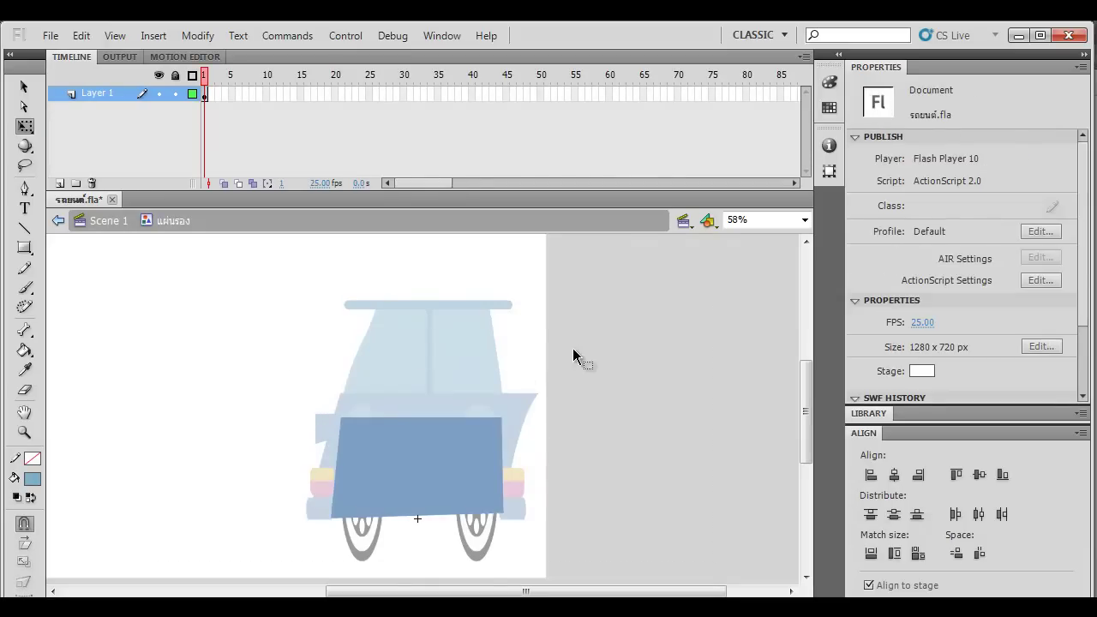
double_click(572, 348)
left_click(586, 339)
Step: Reopen the backing-plate symbol, raise both upper corners to just below the body's top edge, and return to the main scene
left_click(479, 426)
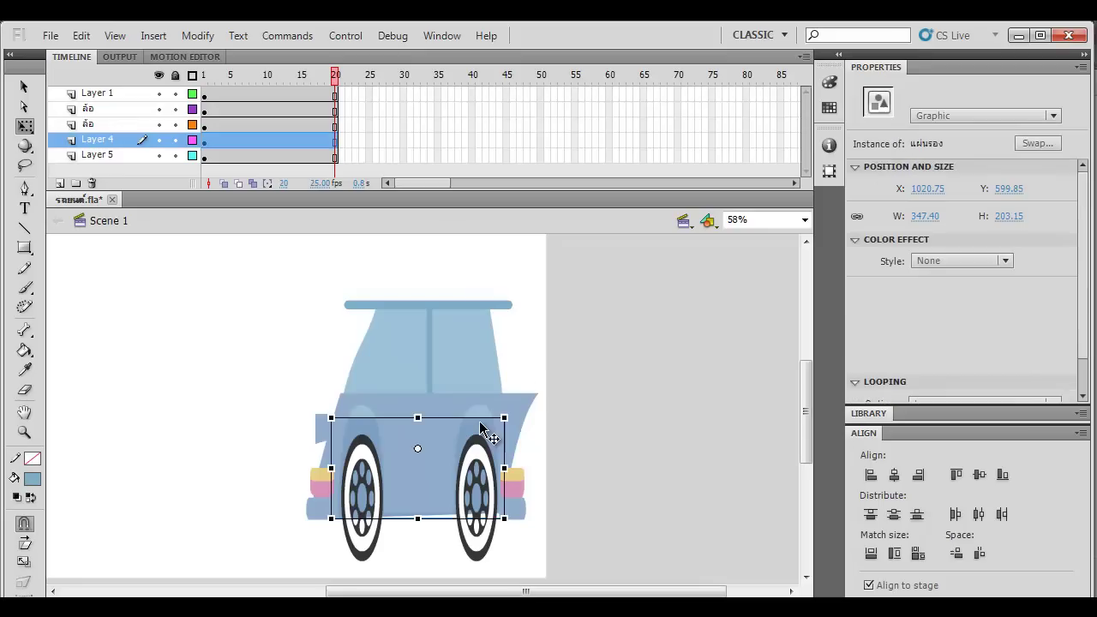
double_click(483, 426)
left_click_drag(472, 419, 504, 404)
left_click_drag(341, 417, 343, 397)
double_click(606, 407)
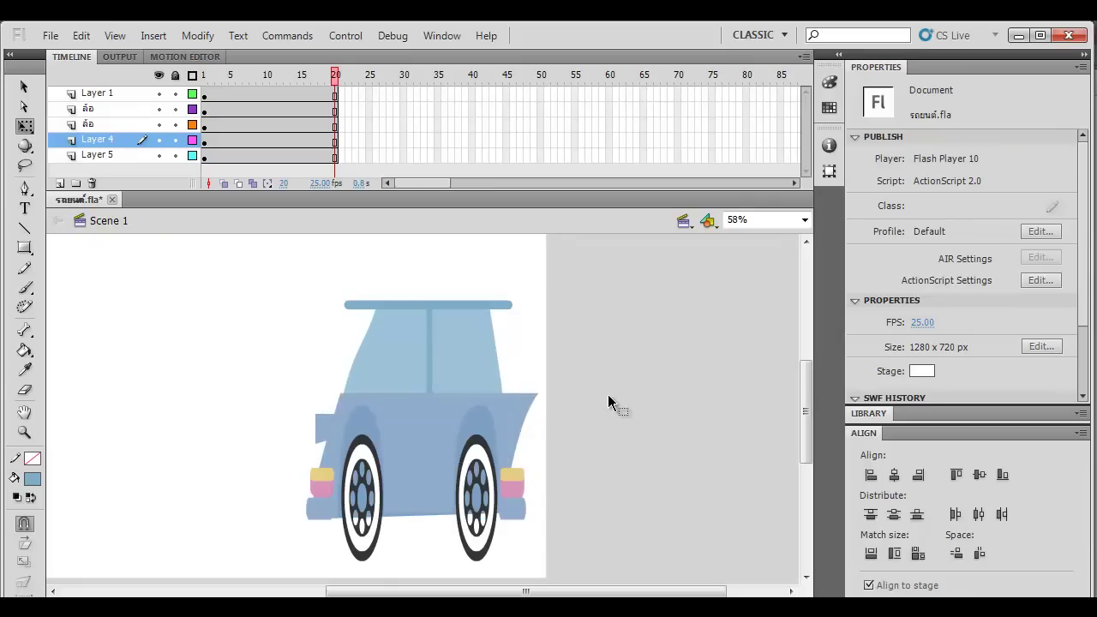
Step: Sample the car body's blue as the fill colour
key("ctrl+=")
left_click_drag(573, 288, 535, 378)
left_click(413, 519)
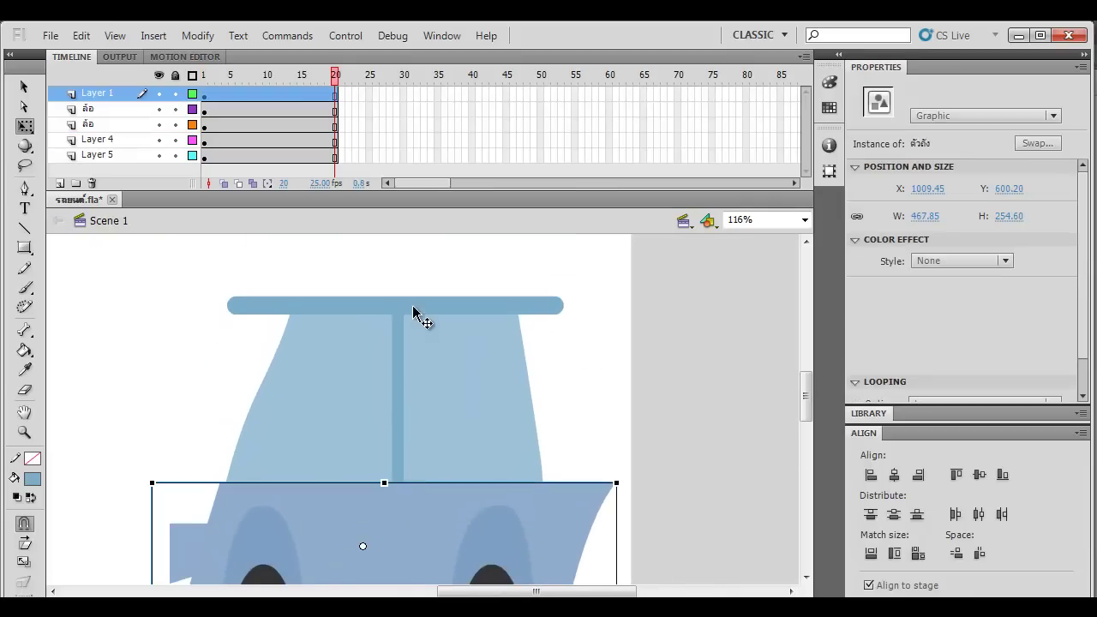
left_click(417, 313)
left_click(100, 456)
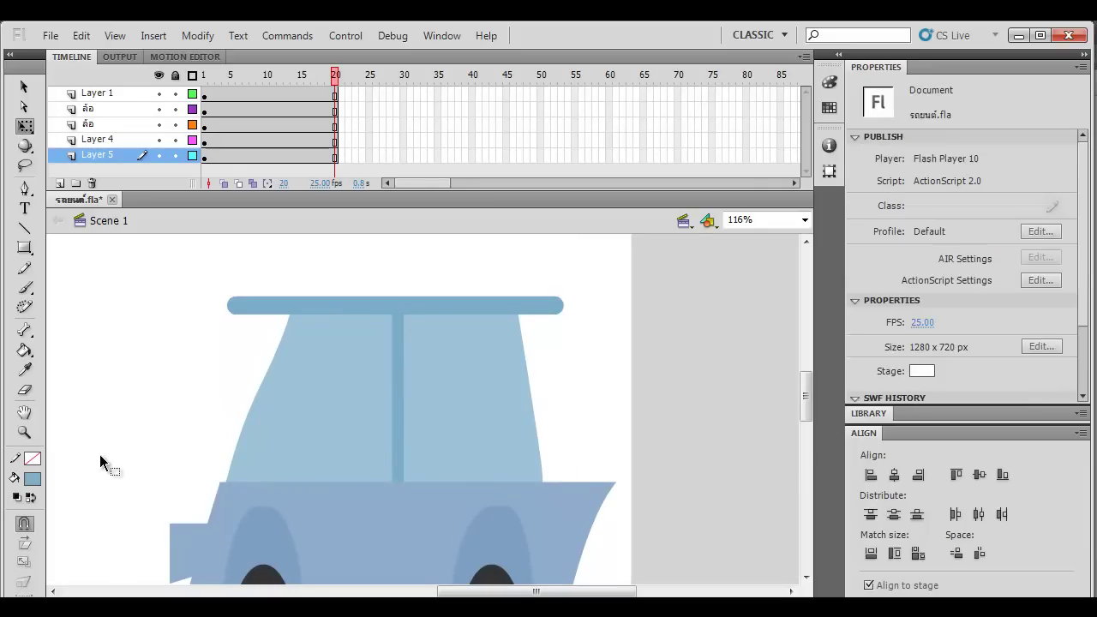
left_click(32, 479)
left_click(347, 526)
left_click(992, 607)
left_click(848, 607)
left_click(399, 353)
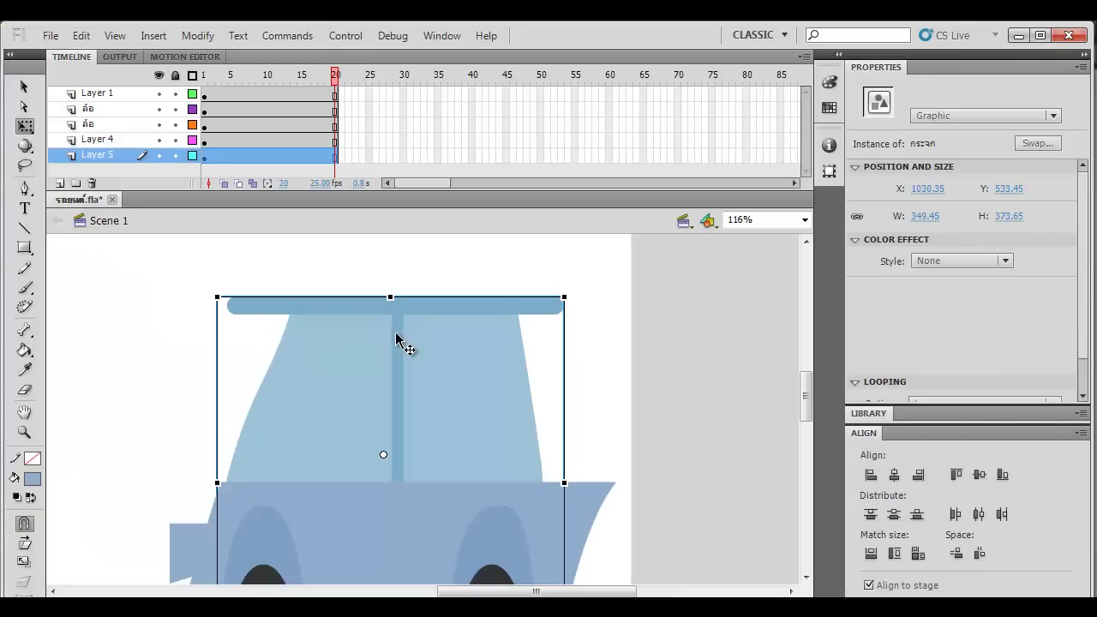
left_click(32, 479)
left_click(339, 526)
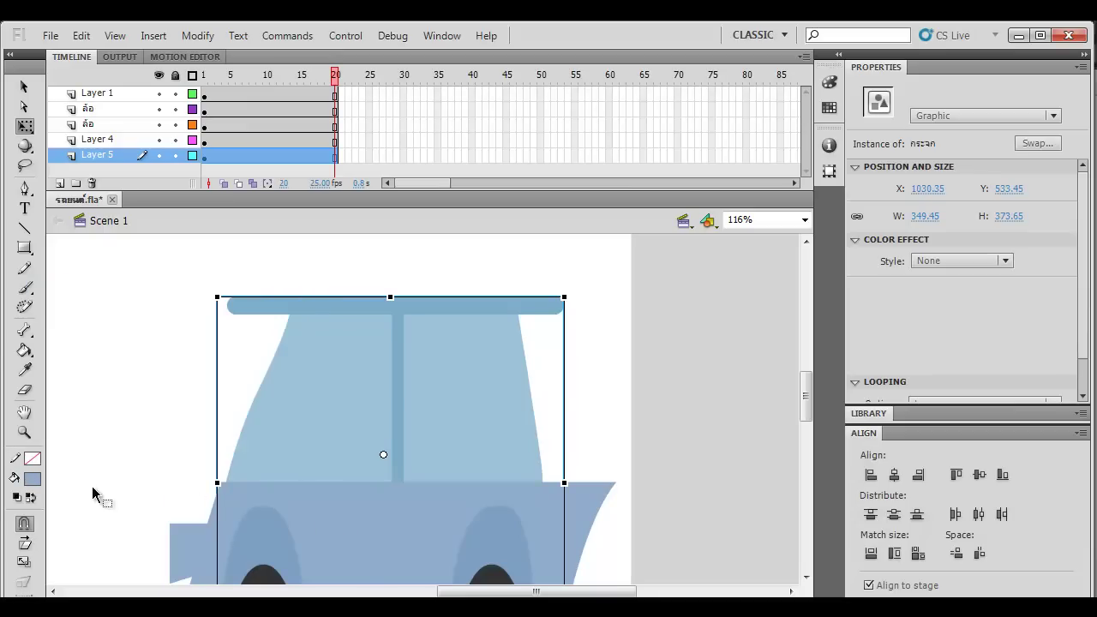
left_click(32, 481)
left_click(317, 539)
Step: In the glass symbol, recolour the roof bar and centre pillar with the body's blue, and return to the main scene
double_click(398, 340)
left_click(546, 305)
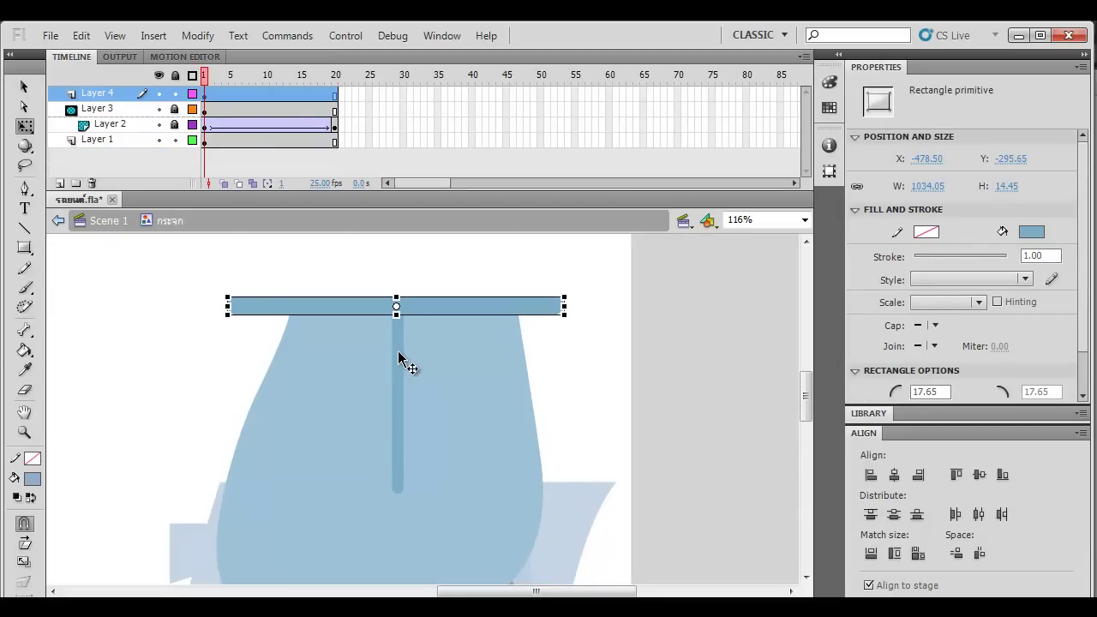
left_click(399, 360, "shift")
left_click(37, 485)
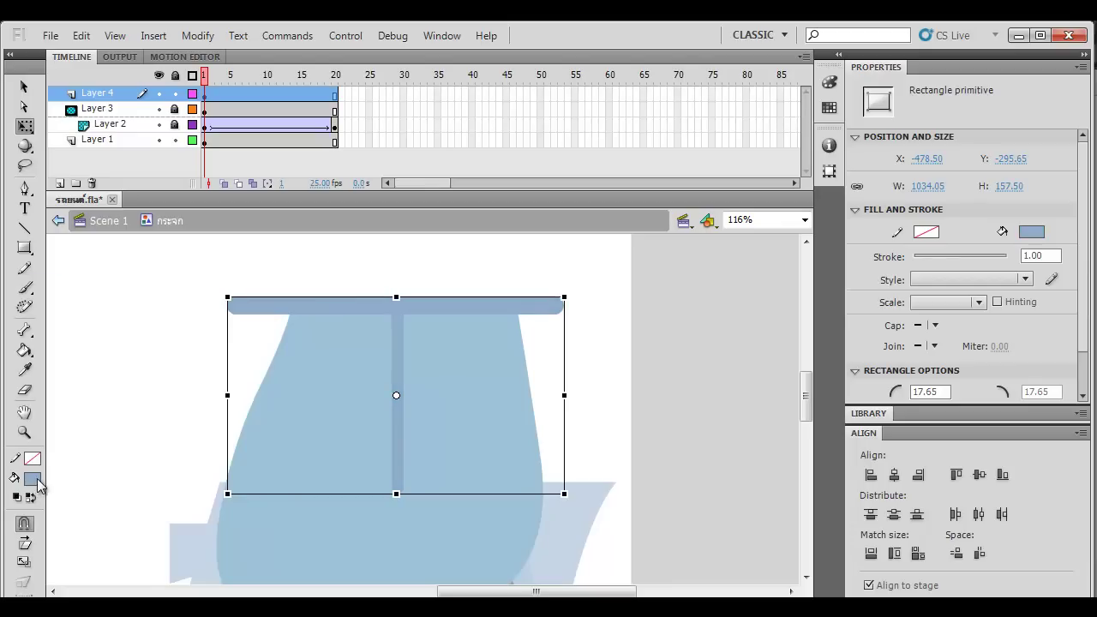
left_click(182, 424)
double_click(181, 424)
Step: Draw a slim rounded pillar on Layer 5 and fit it along the glass's right edge, about 35 × 201 px when tilted
mouse_move(625, 413)
left_mouse_down()
mouse_move(609, 394)
mouse_move(659, 368)
mouse_move(623, 429)
left_mouse_up()
left_click(28, 249)
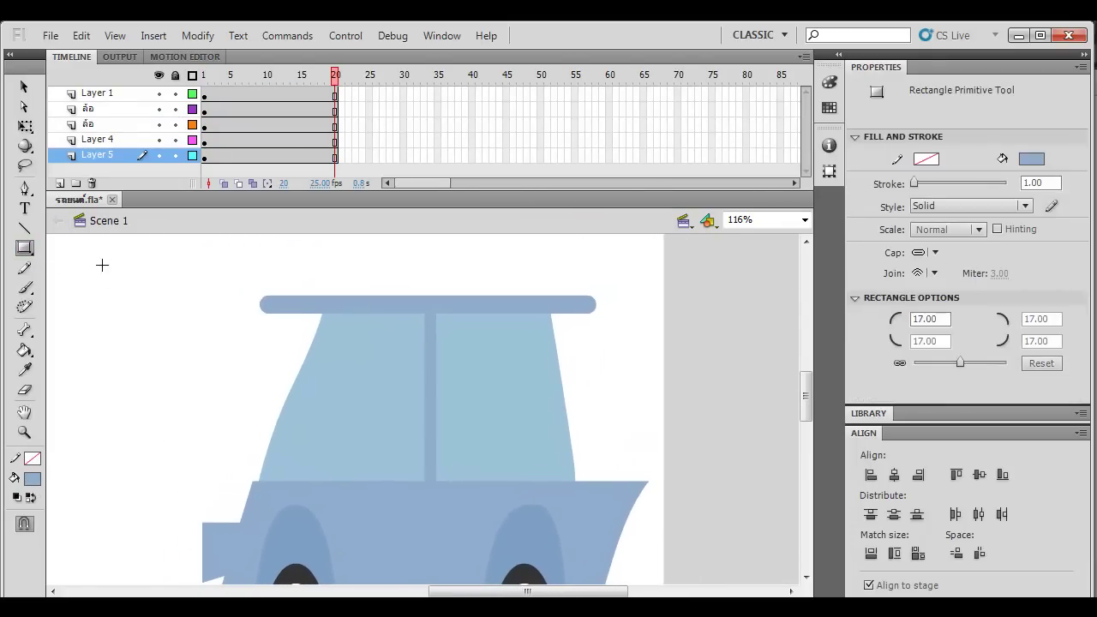
mouse_move(558, 385)
left_mouse_down()
mouse_move(555, 520)
mouse_move(553, 511)
mouse_move(593, 520)
mouse_move(591, 567)
left_mouse_up()
key("q")
left_click(605, 418)
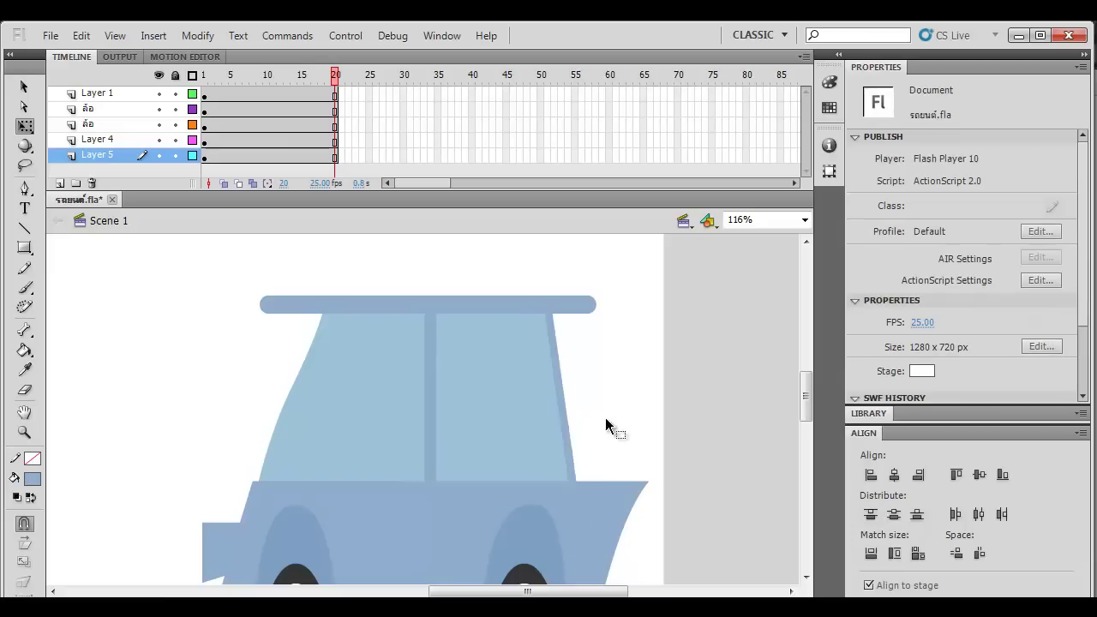
Step: Copy the right-hand pillar to the glass's left side, tilt it the other way, and shift it onto the sloping left edge
left_click_drag(374, 415, 243, 421)
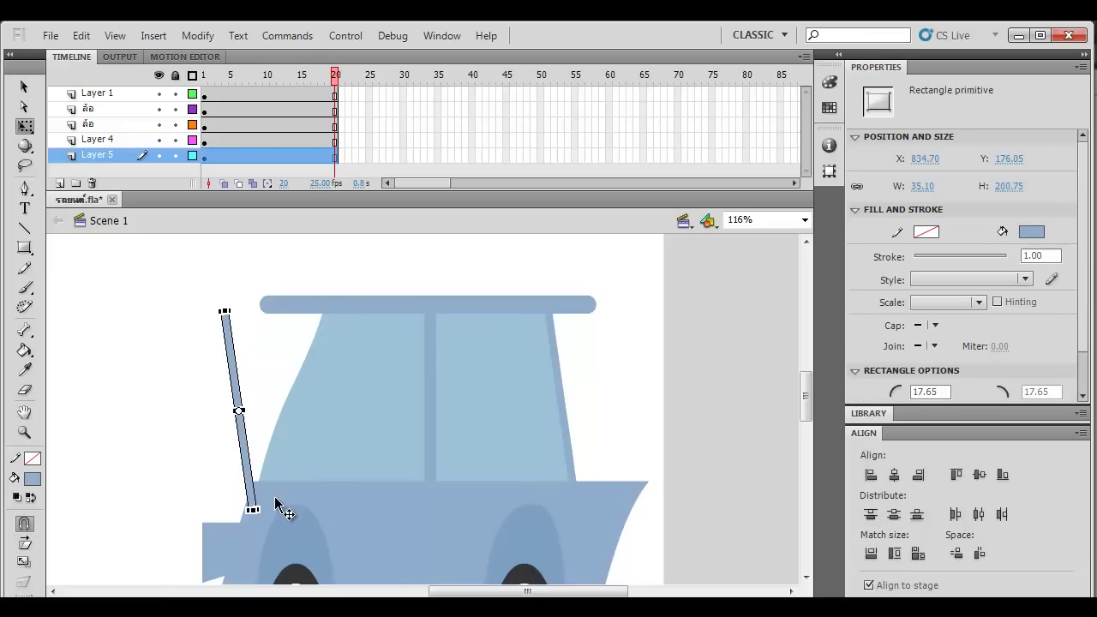
left_click_drag(270, 507, 207, 544)
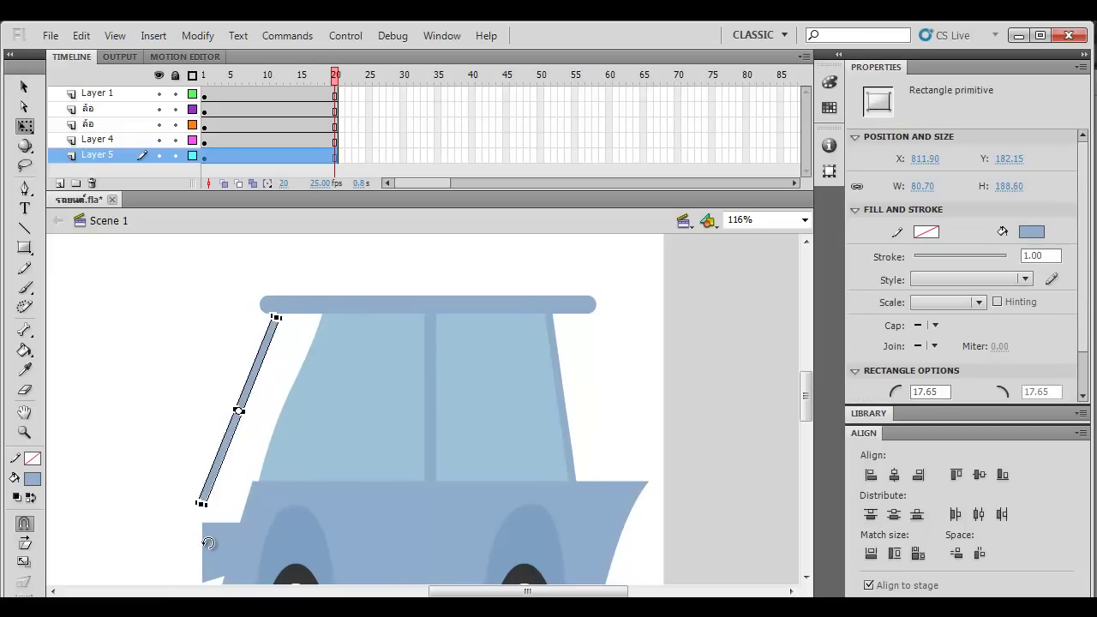
key("Right")
key("Right")
key("Right")
key("Right")
key("Right")
key("Right")
key("Right")
key("Right")
key("Right")
key("Right")
key("Right")
key("Right")
key("Right")
key("Right")
key("Right")
key("Right")
key("Right")
key("Right")
key("Right")
key("Right")
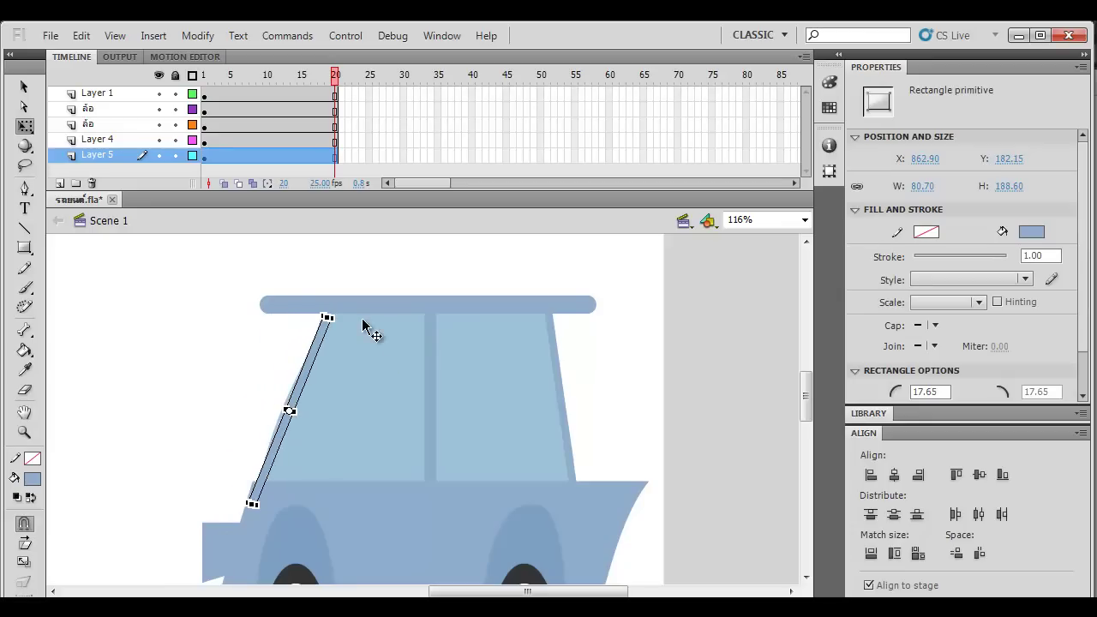
Step: Lengthen the left pillar to about 82 × 192 px and nudge it upward until its top meets the roof bar
left_click_drag(327, 317, 331, 314)
key("Up")
key("Up")
key("Right")
key("Up")
key("Up")
key("Up")
key("Up")
key("Up")
key("Up")
key("Up")
left_click_drag(363, 294, 364, 293)
left_click(370, 263)
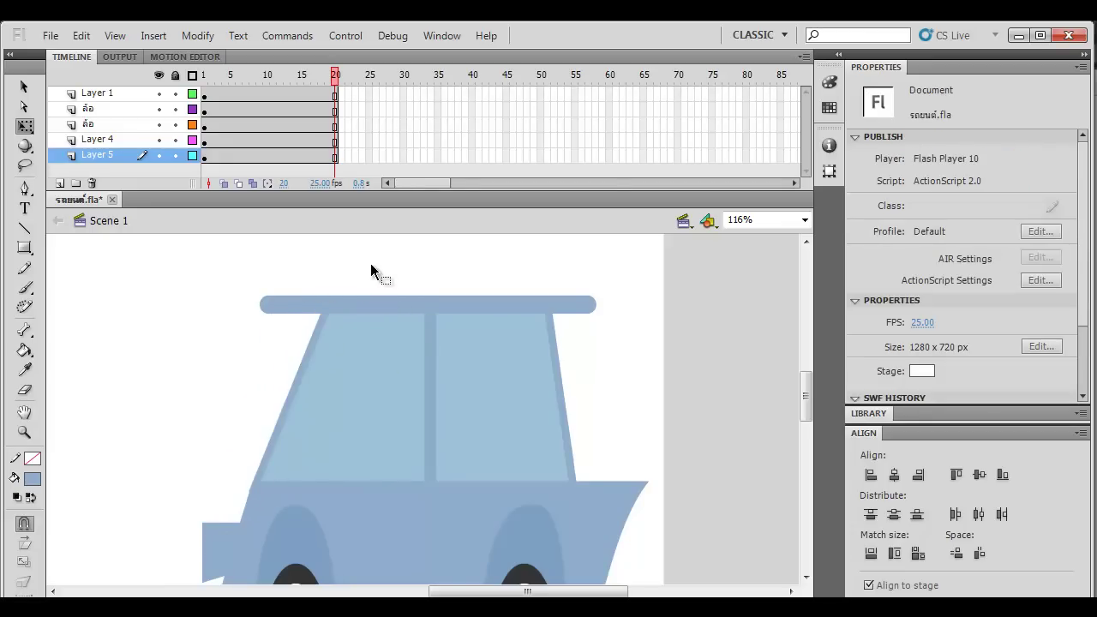
left_click(318, 334)
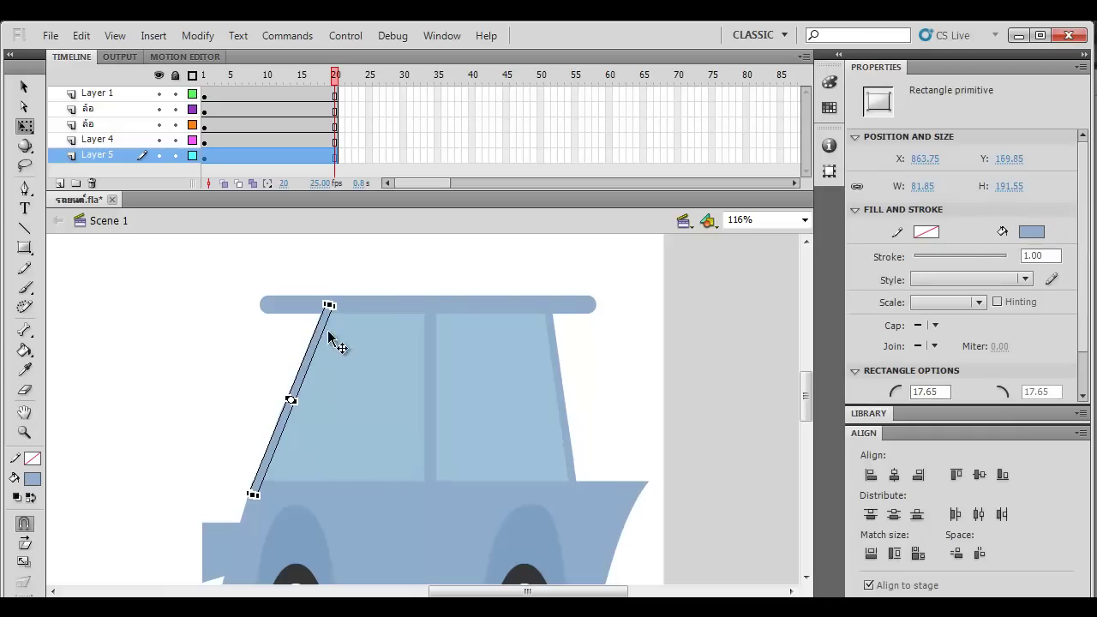
left_click(445, 272)
Step: In the glass symbol, shorten the roof bar at both ends to just past the side pillars, and return to the main scene
left_click(586, 317)
double_click(586, 315)
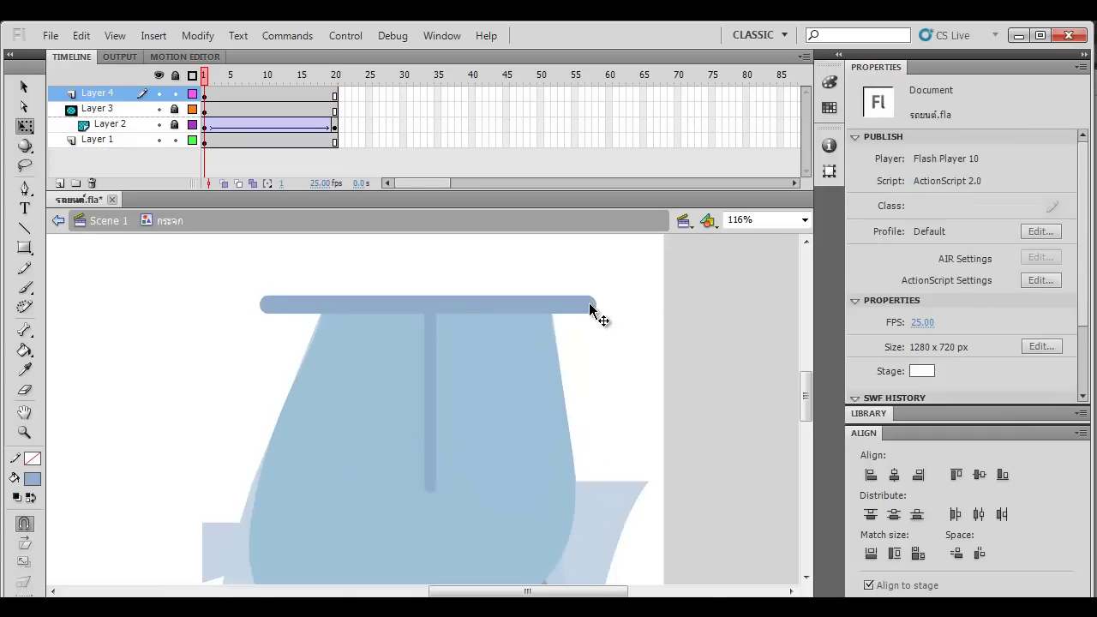
left_click(592, 305)
left_click_drag(582, 307, 560, 305)
key("ctrl+z")
key("ctrl+z")
key("ctrl+z")
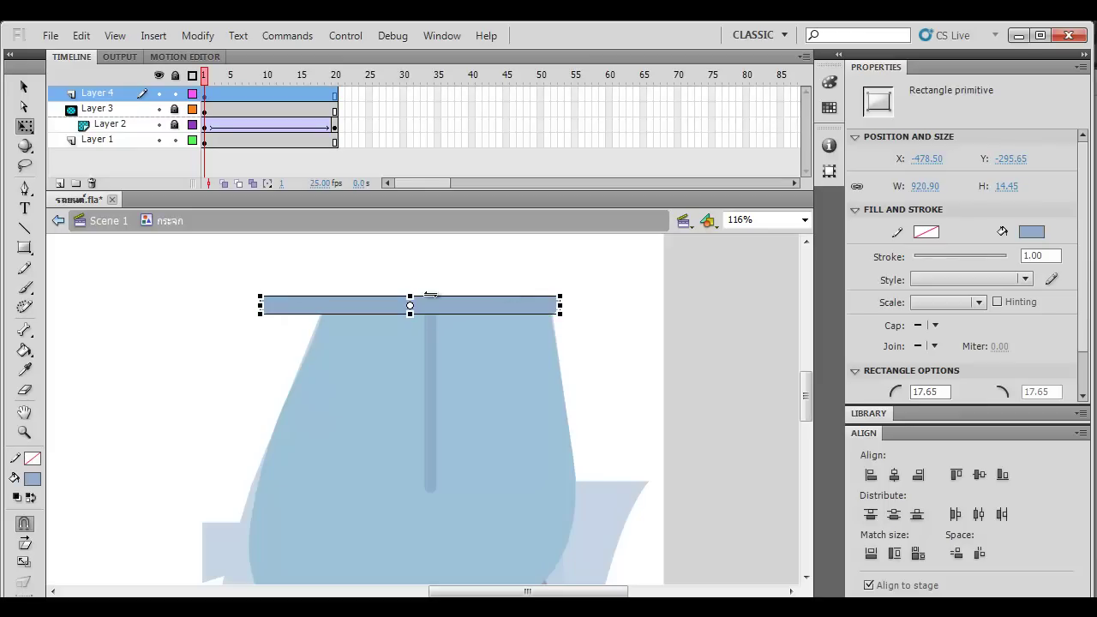
left_click_drag(261, 313, 310, 312)
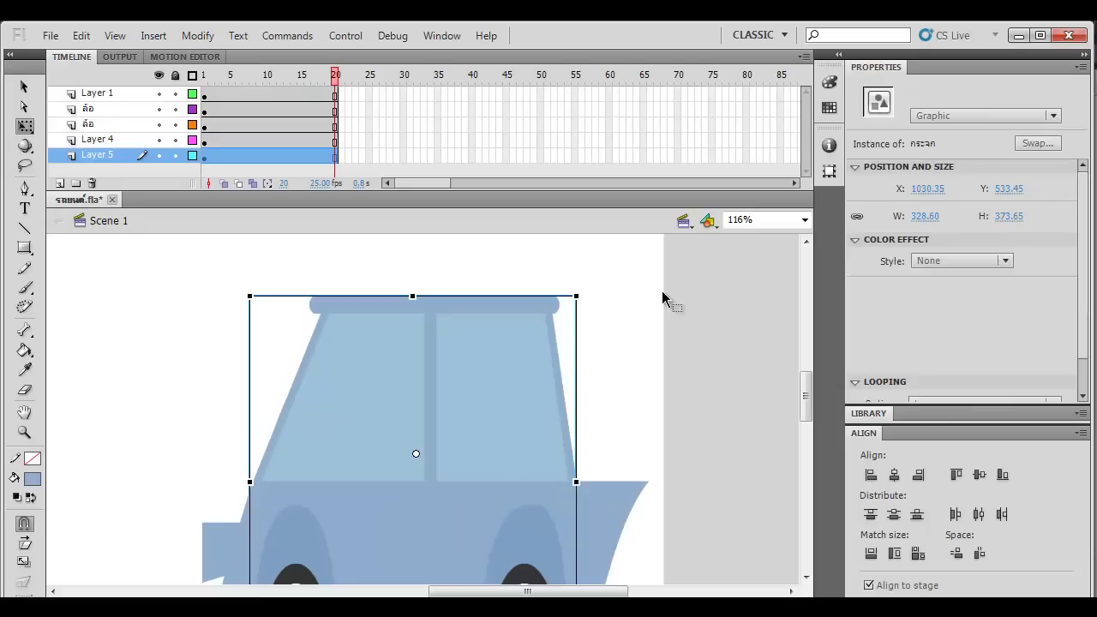
left_click(662, 290)
Step: View the whole car, save the file, preview it as a test movie, and close the preview
scroll(656, 331, "down", 2)
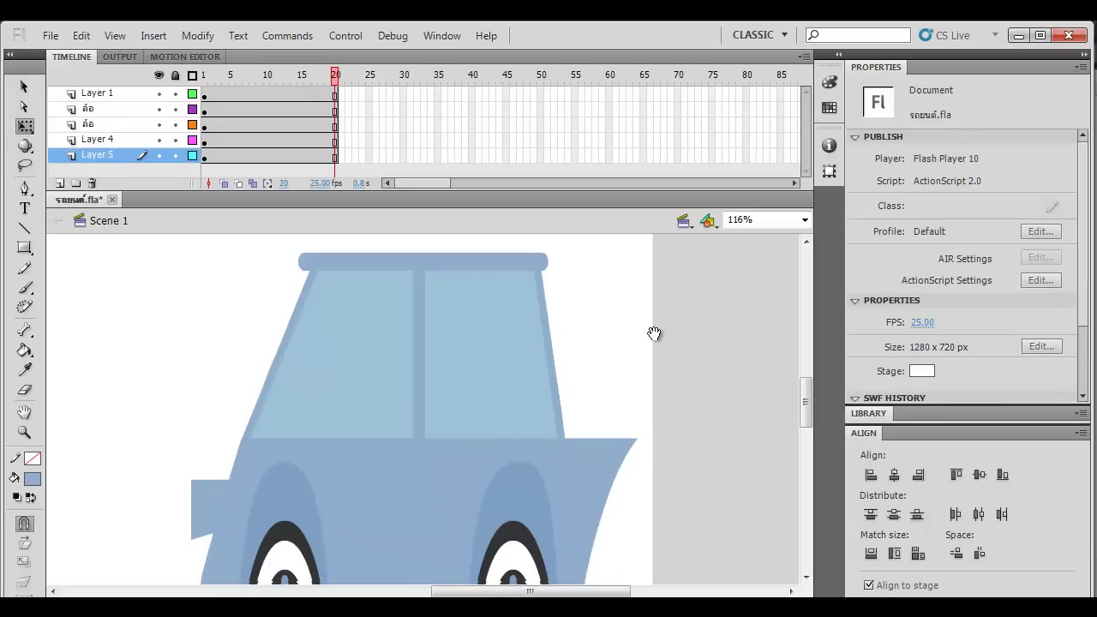
key("ctrl+minus")
left_click_drag(501, 380, 516, 344)
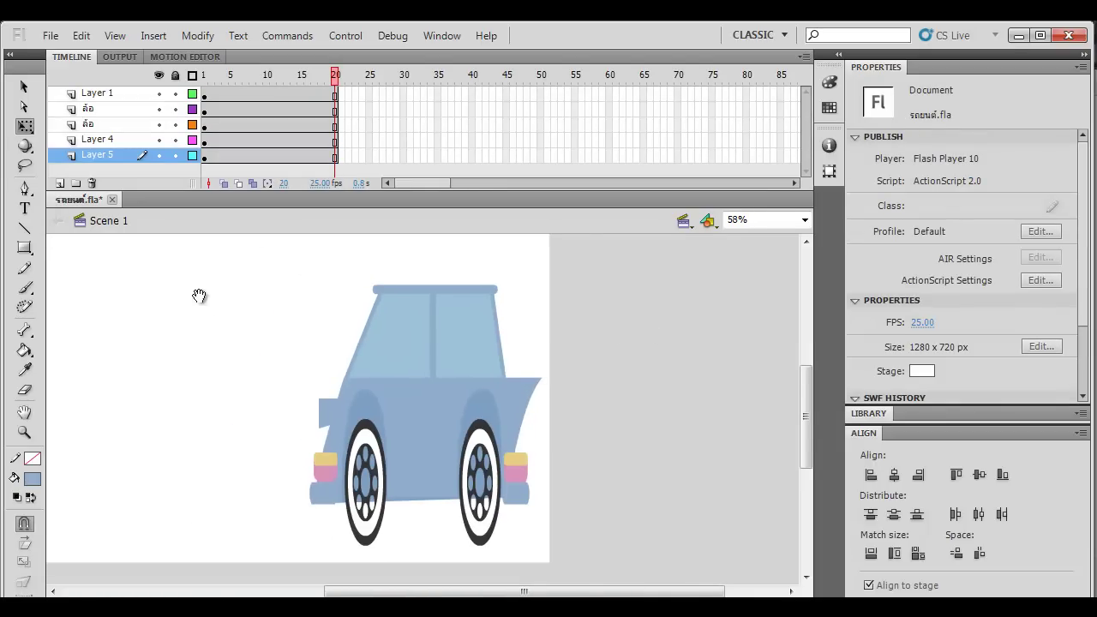
left_click_drag(197, 293, 245, 318)
key("ctrl+Return")
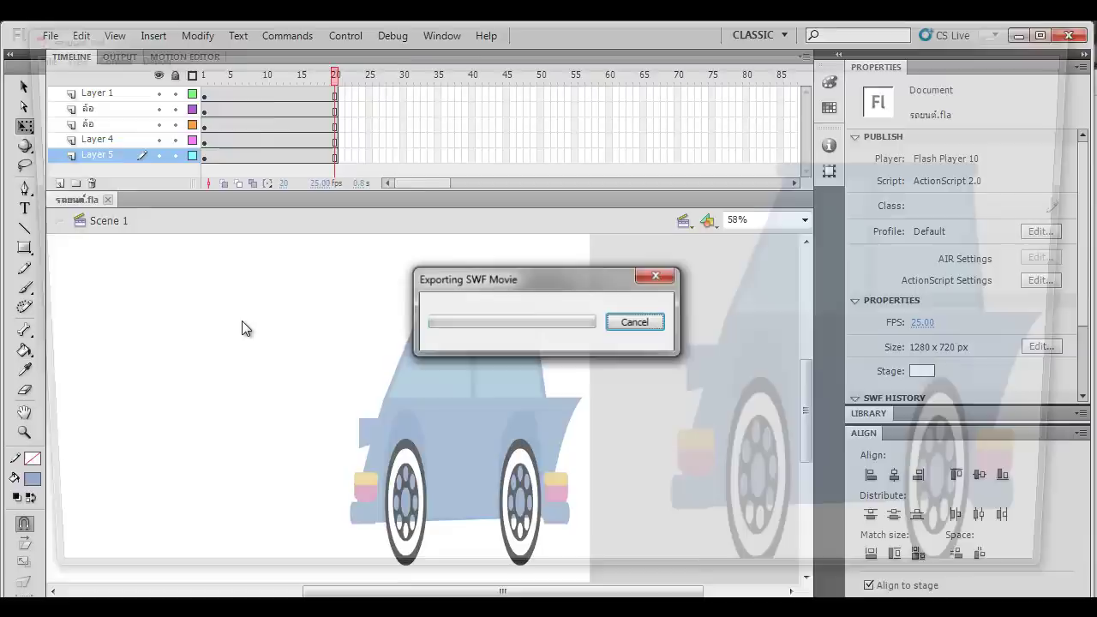
left_click(1083, 30)
left_click_drag(582, 343, 581, 309)
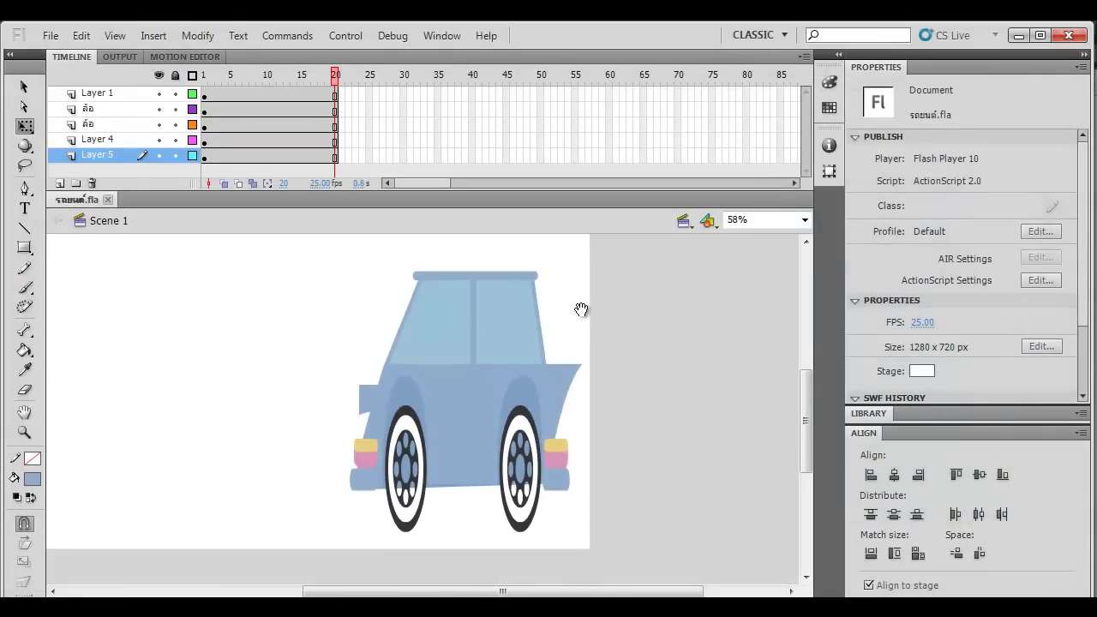
key("ctrl+a")
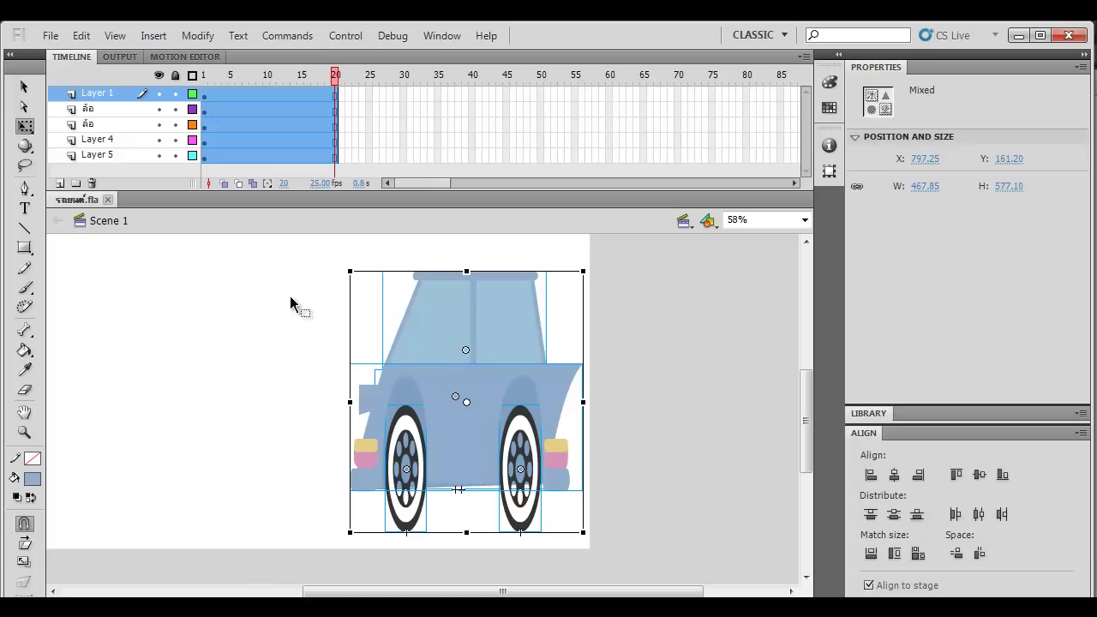
left_click(611, 356)
left_click(538, 391)
left_click(610, 248)
left_click_drag(313, 395, 289, 554)
left_click(403, 524, "shift")
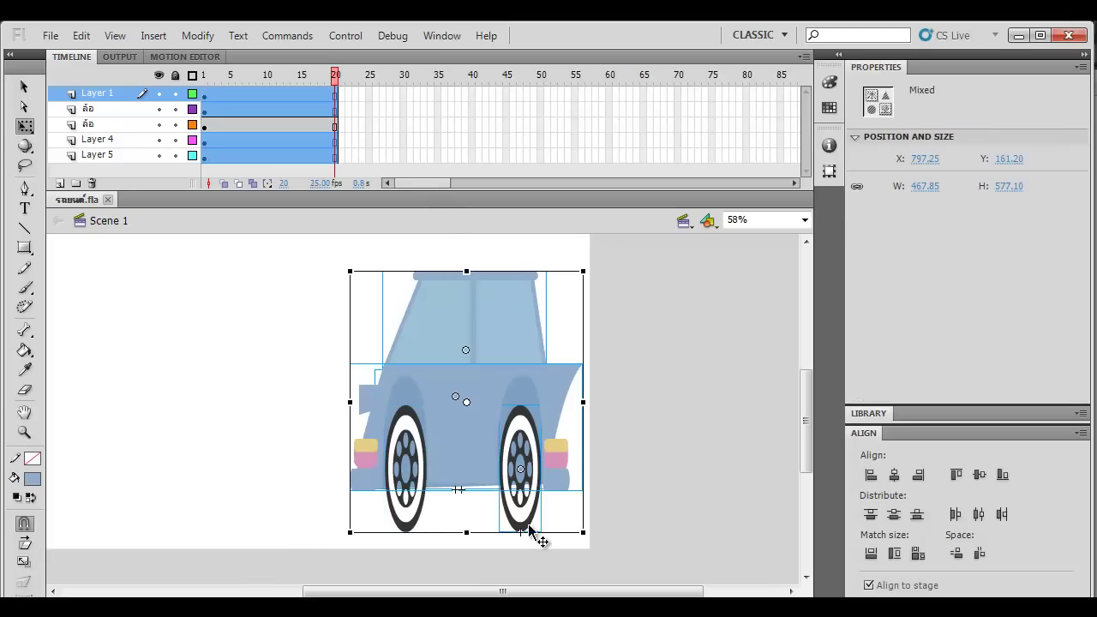
left_click(531, 528, "shift")
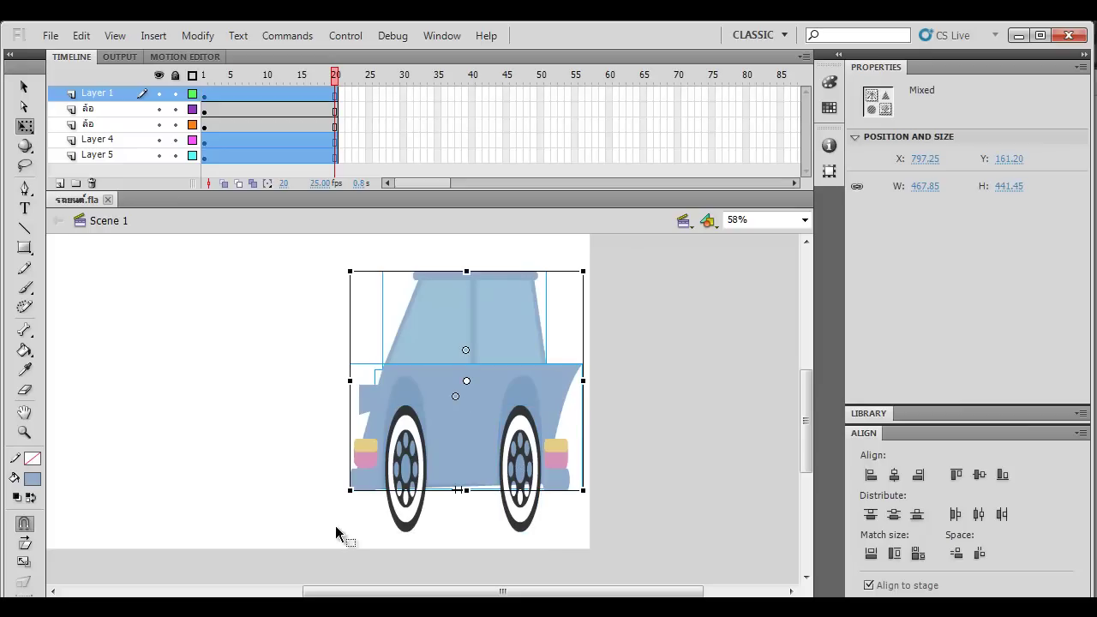
Step: Convert everything except the two wheels into a graphic symbol named รถยนต์
key("ctrl+a")
left_click(414, 520, "shift")
left_click(531, 533, "shift")
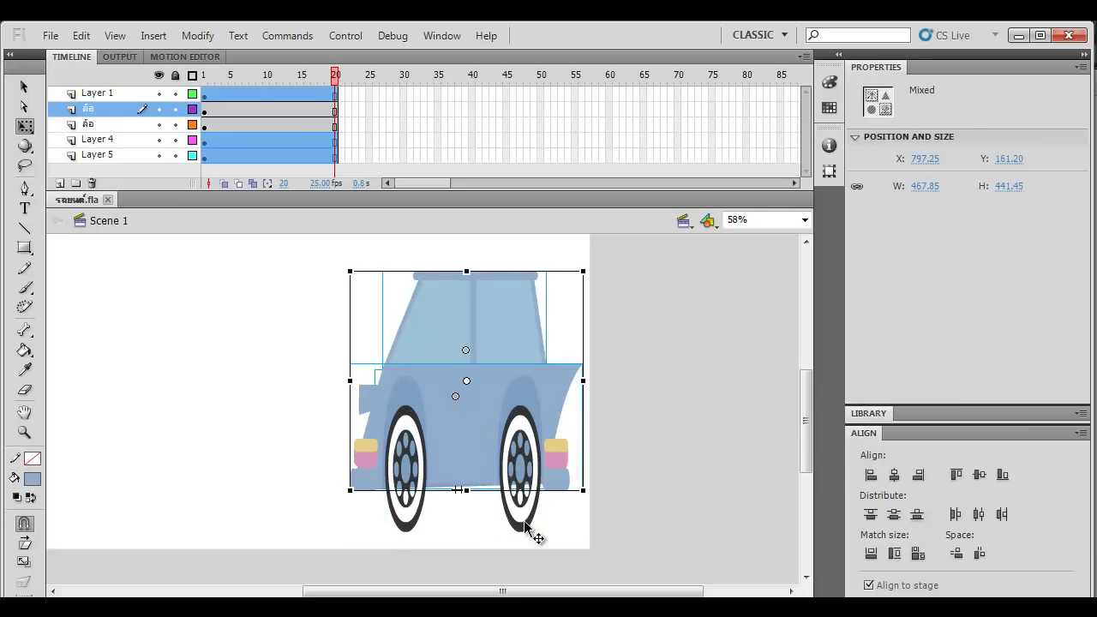
right_click(519, 343)
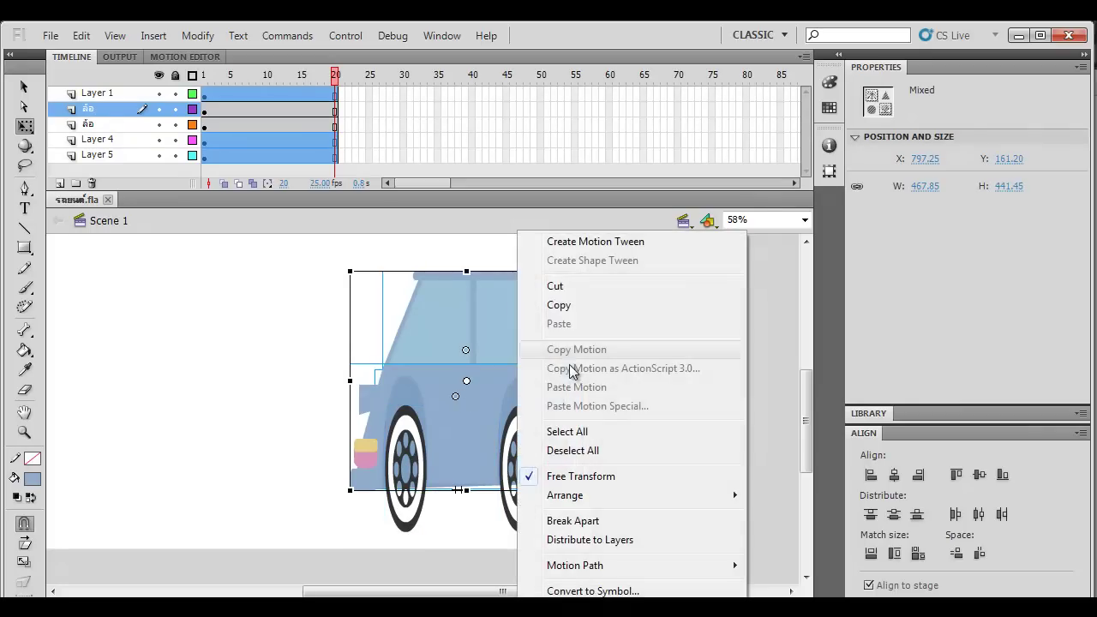
left_click(590, 590)
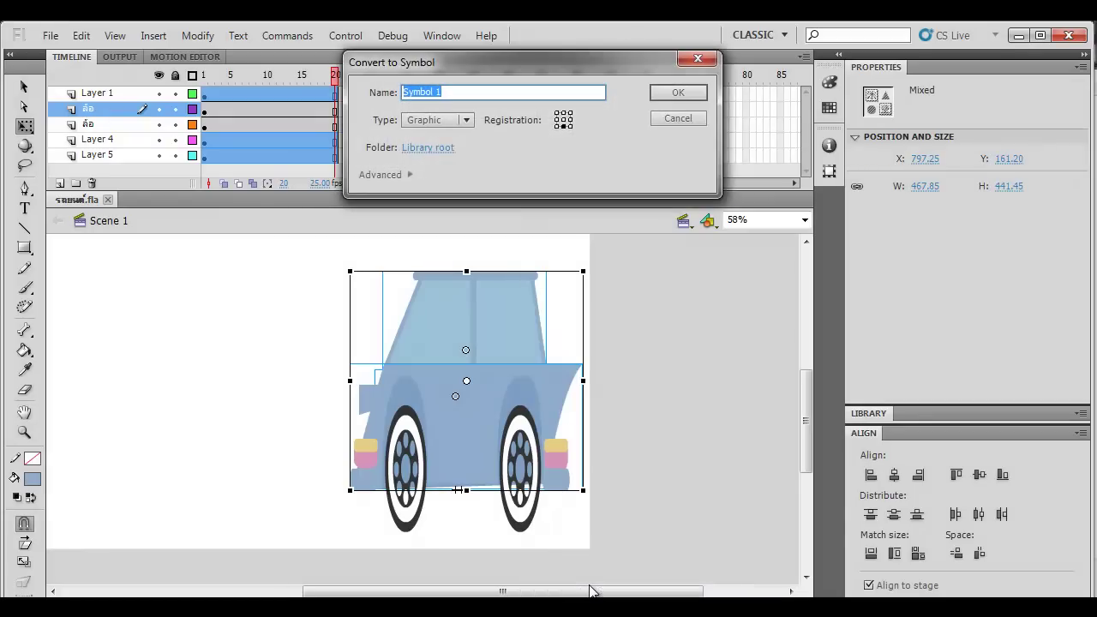
type("รถยนต์")
key("Return")
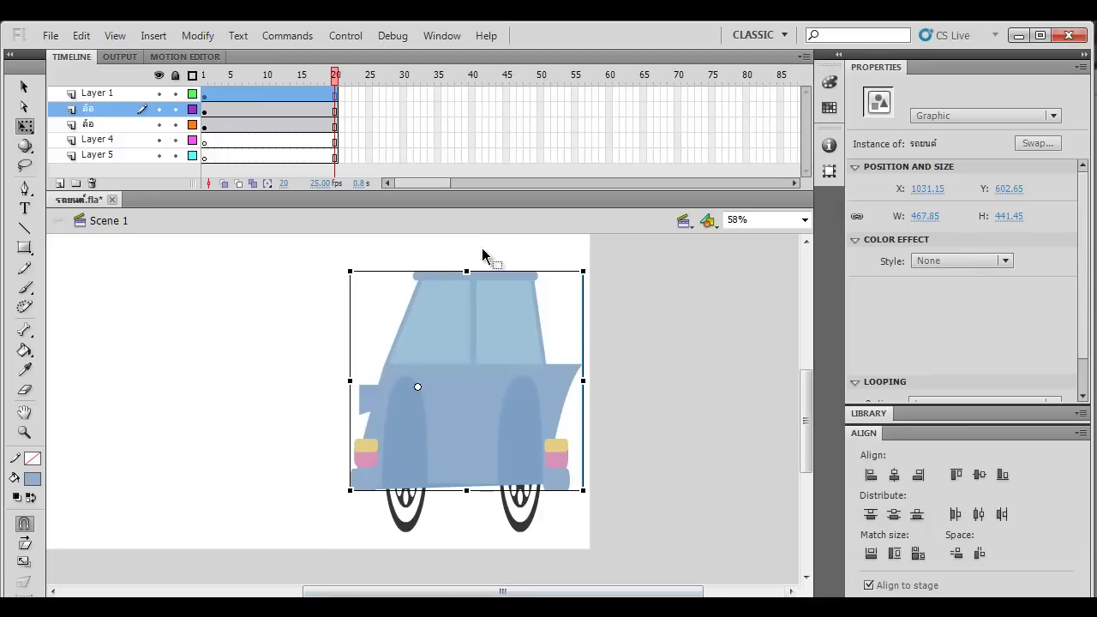
Step: Move Layer 1 beneath the two wheel layers and delete the empty Layer 4 and Layer 5
left_click_drag(120, 95, 109, 132)
left_click(118, 138)
left_click(118, 154, "shift")
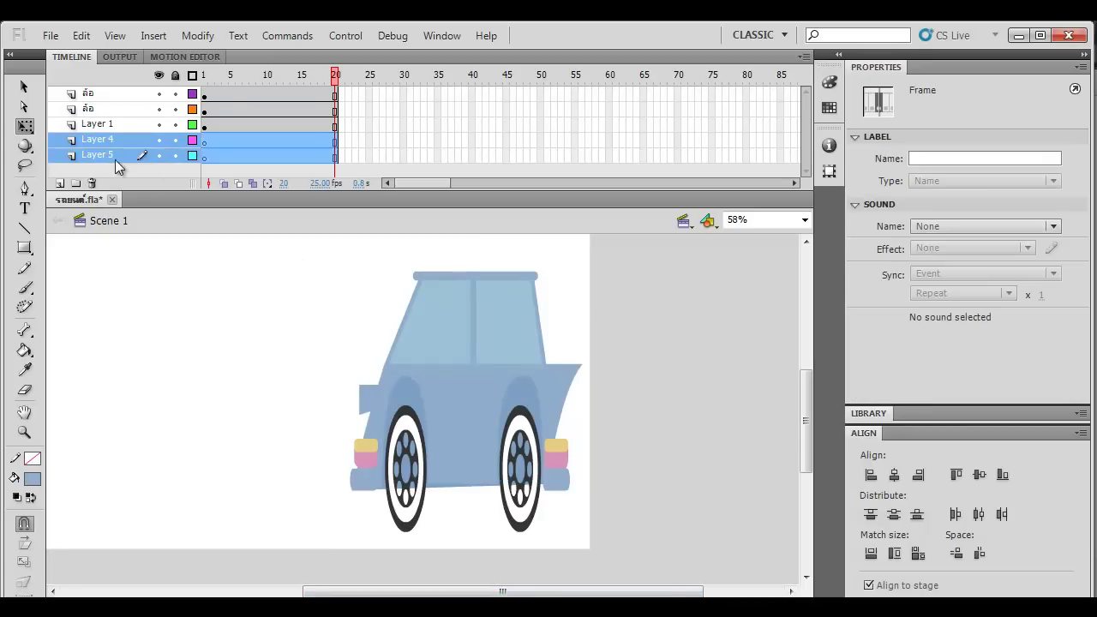
left_click(92, 184)
Step: Inside the รถยนต์ symbol, convert all the body parts into a nested graphic symbol named รถยนต์โยกเยก
left_click(519, 360)
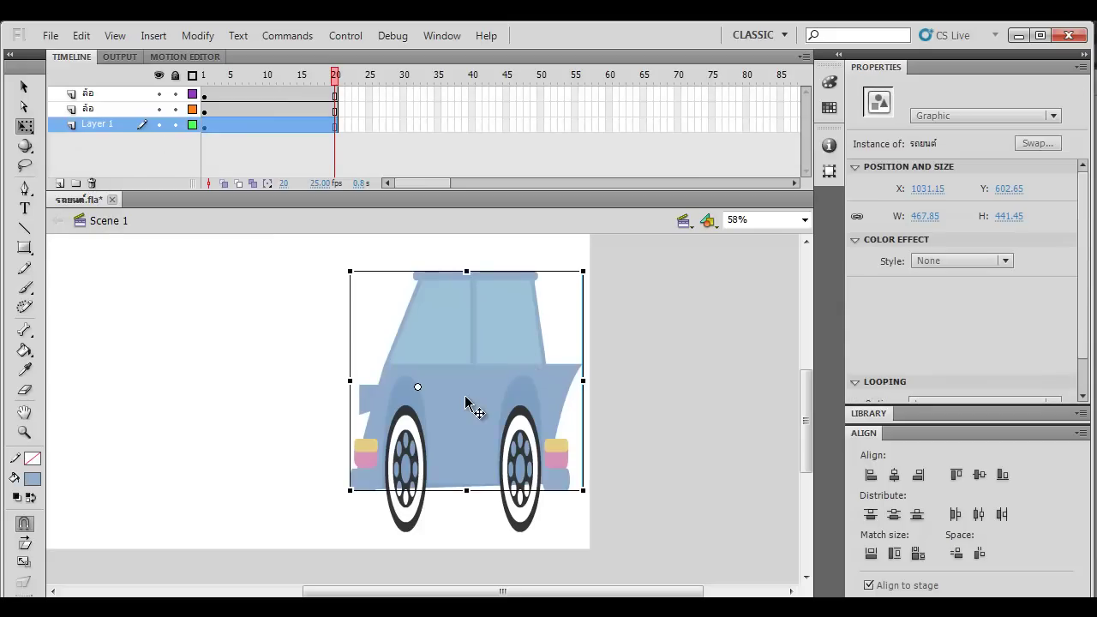
double_click(508, 414)
left_click(658, 384)
key("ctrl+a")
left_click(658, 256)
key("ctrl+a")
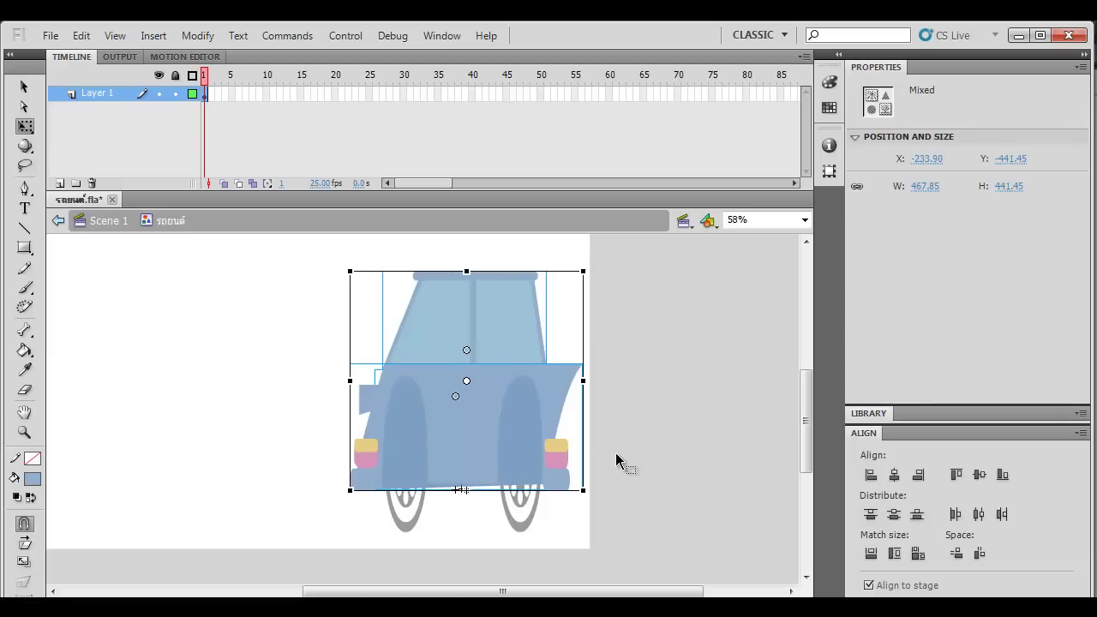
left_click(623, 450)
left_click_drag(631, 248, 282, 538)
right_click(460, 452)
left_click(553, 434)
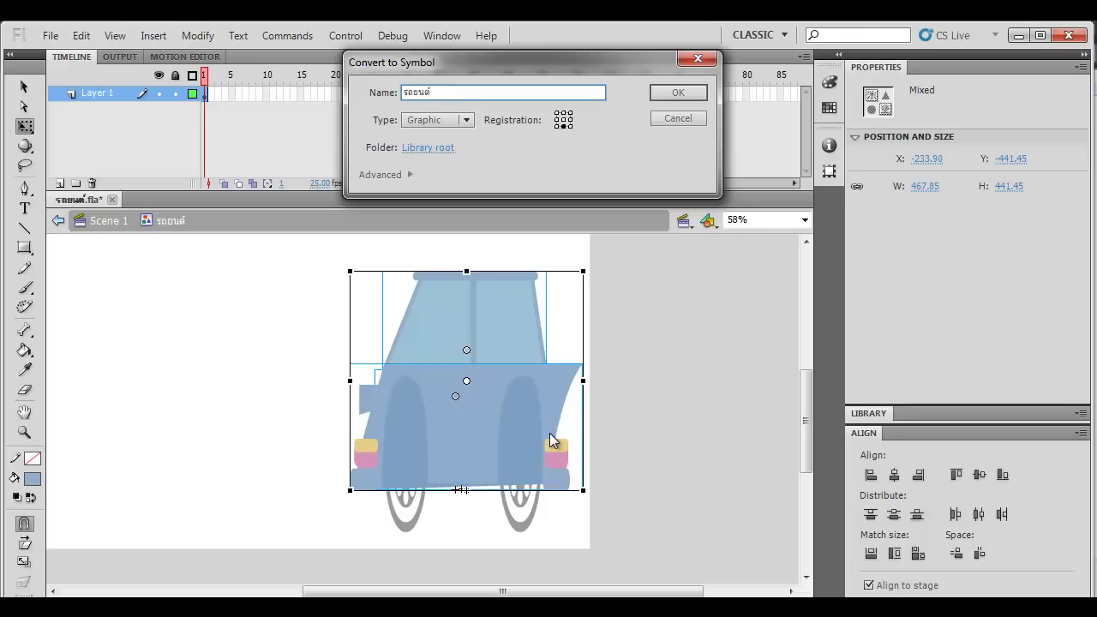
type("กเยก")
key("Return")
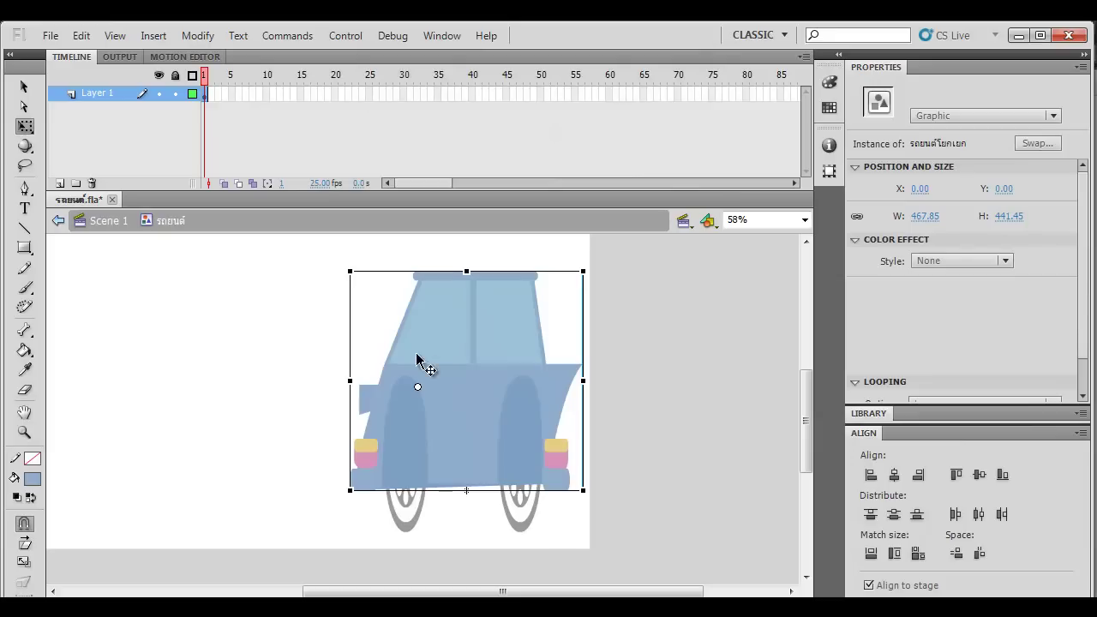
Step: Add keyframes at frames 10 and 20 to the body's layer, apply classic tweens between the keyframes, and play the timeline
left_click(340, 94)
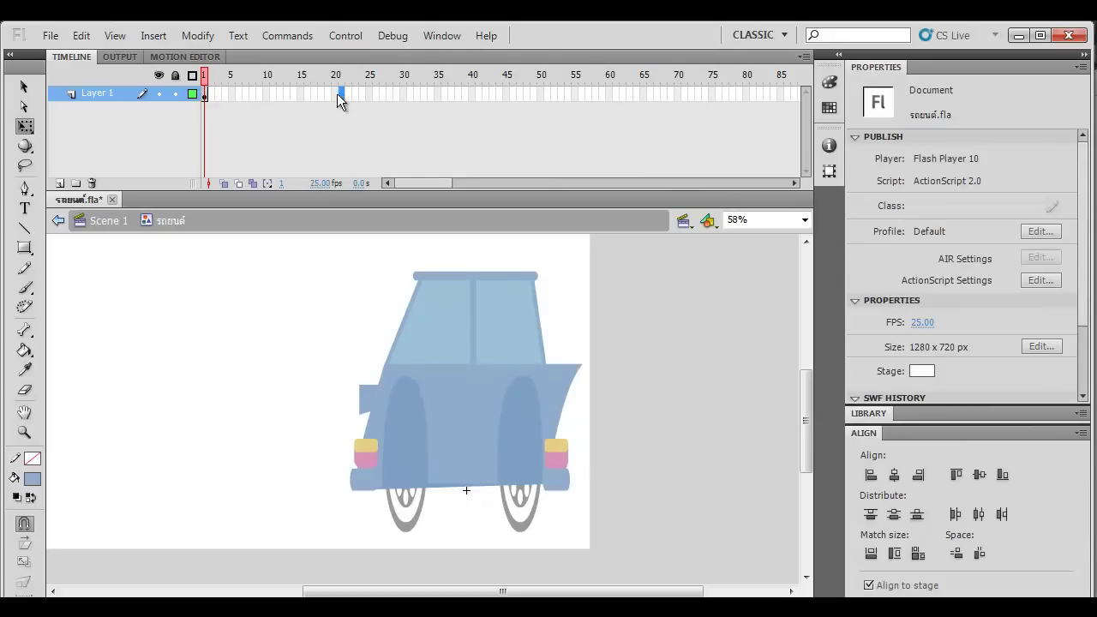
key("F6")
left_click(265, 94)
left_click(265, 94)
key("F6")
left_click_drag(232, 94, 300, 98)
right_click(291, 99)
left_click(372, 146)
left_click(281, 95)
key("Return")
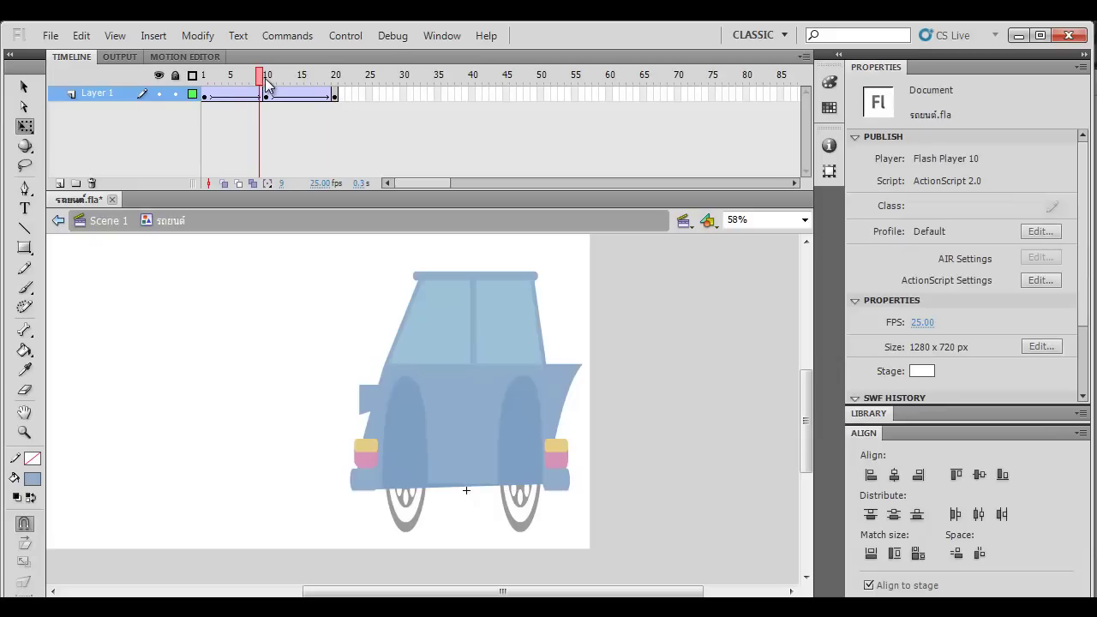
right_click(306, 94)
key("Escape")
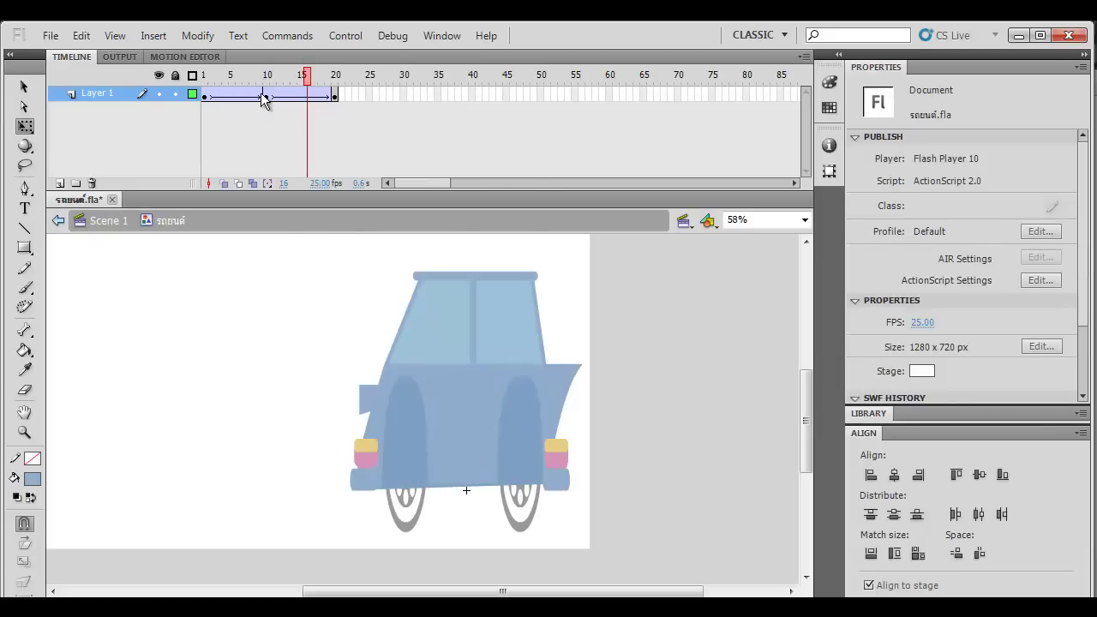
Step: At frame 10, squash the car body by lowering its top edge, then play it, preview the test movie, and close the preview
left_click(267, 96)
left_click_drag(465, 269, 497, 288)
left_click(597, 273)
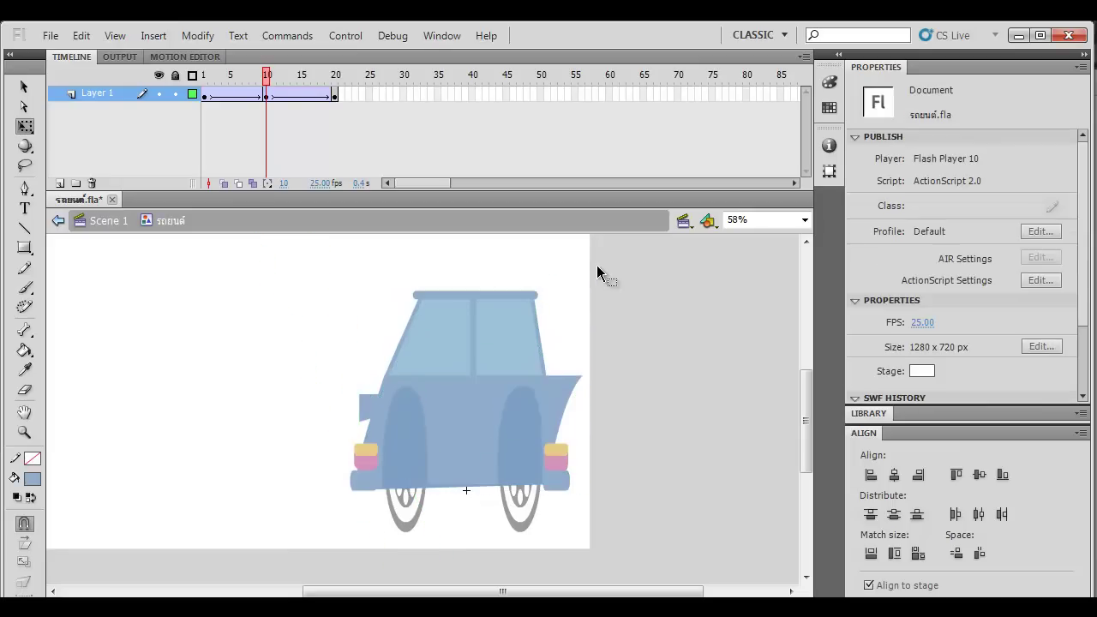
key("Return")
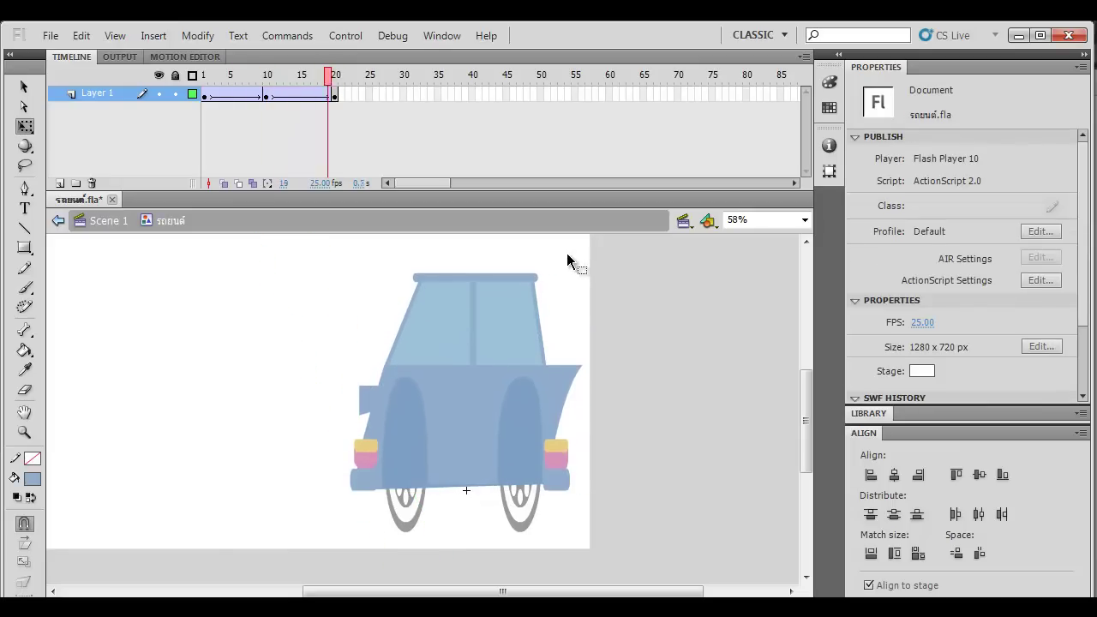
key("ctrl+Return")
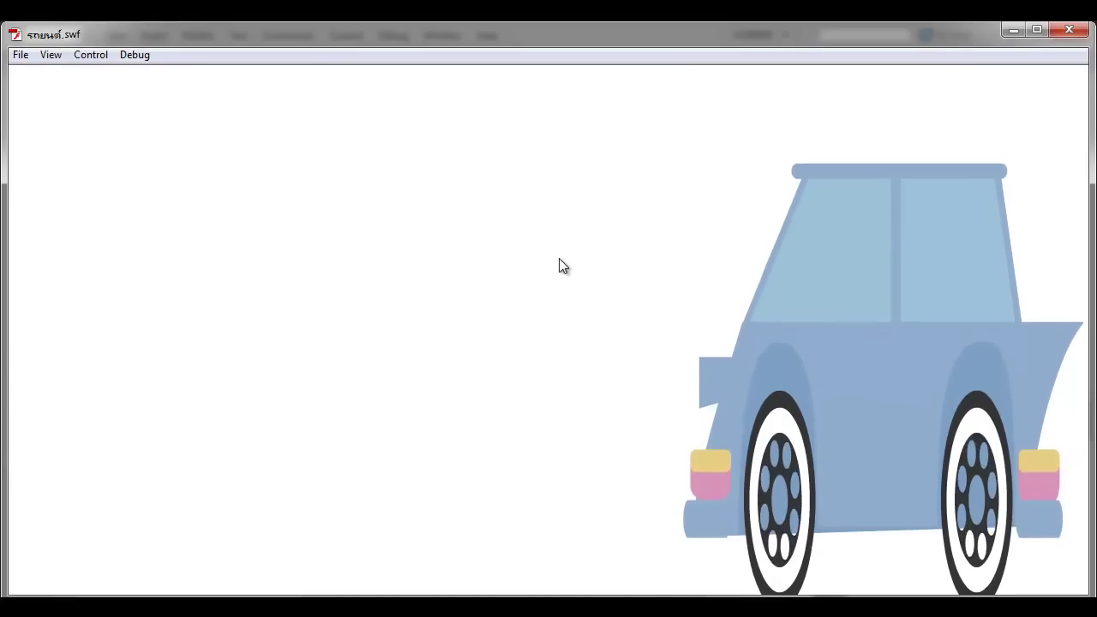
left_click(1061, 33)
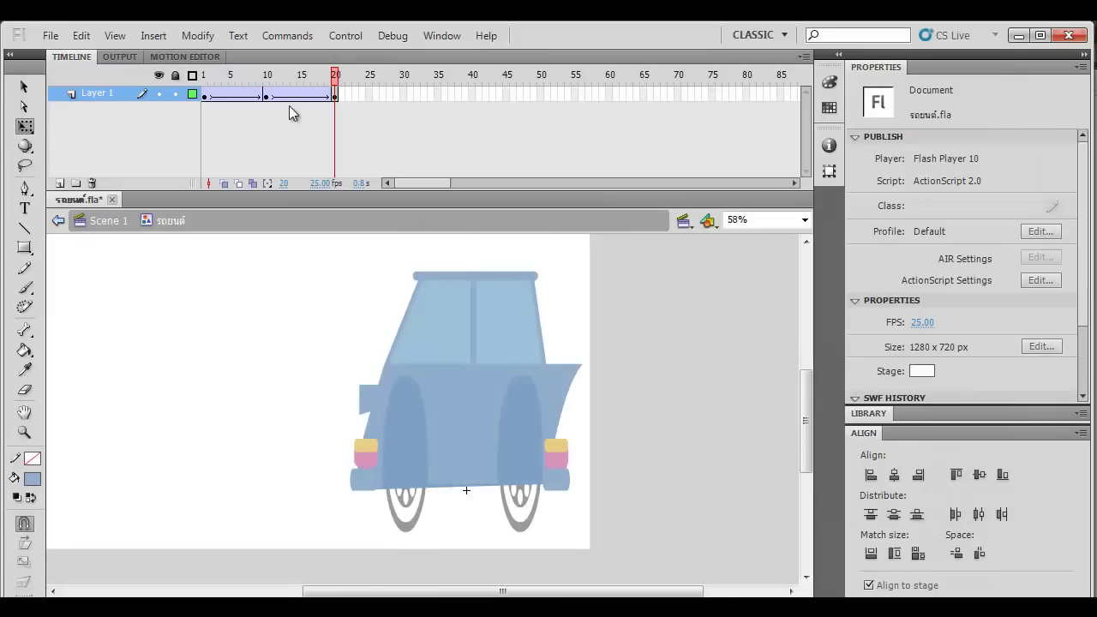
Step: Nudge the squashed body at frame 10 downward, preview the car as a test movie, and close the preview
left_click(264, 97)
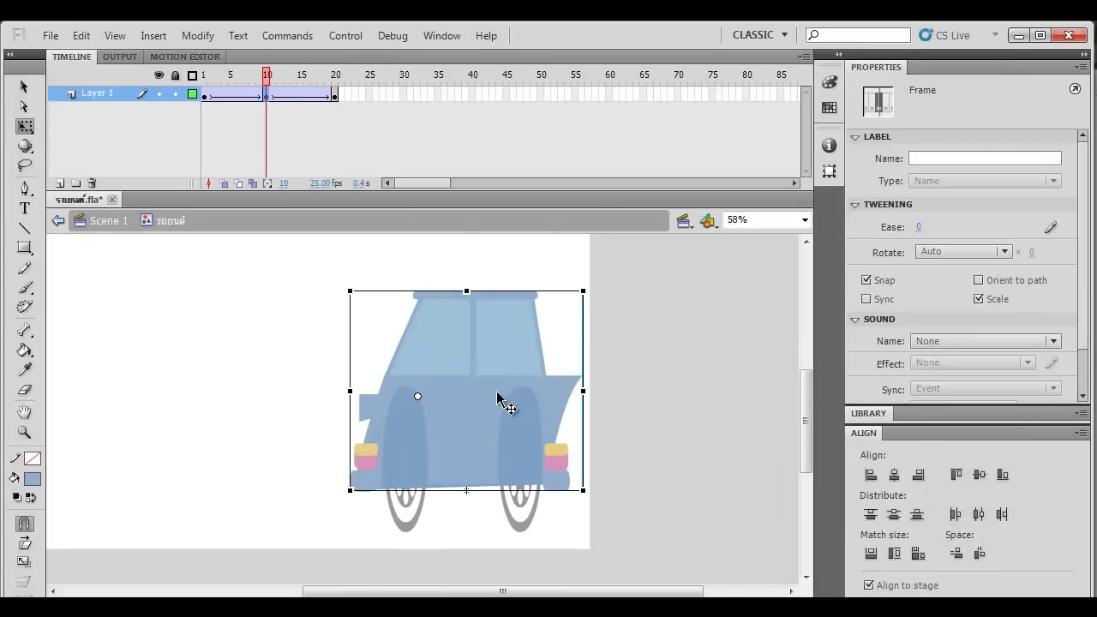
key("shift+Down")
key("ctrl+Return")
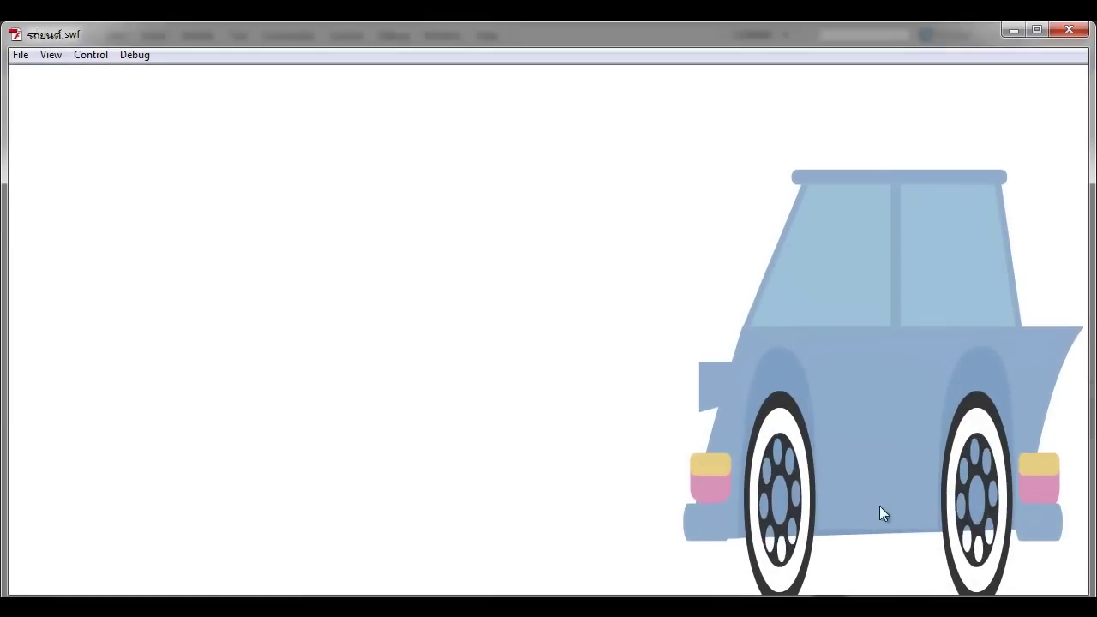
left_click(1076, 38)
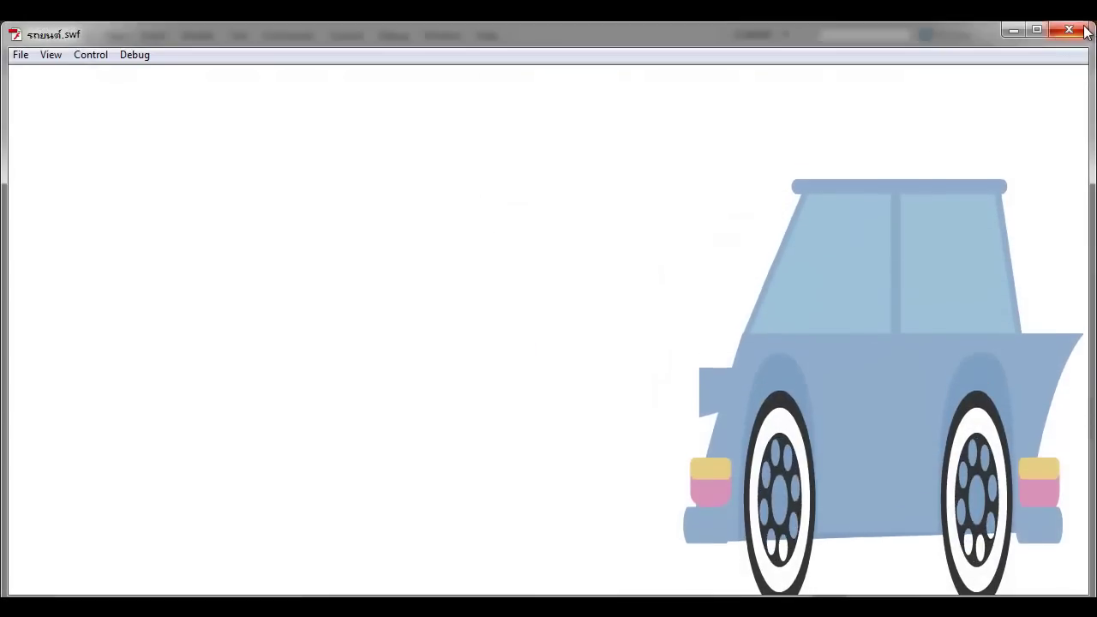
left_click(1085, 32)
Step: Return to the main scene and move the whole car left to about X 366, Y 132
double_click(663, 351)
left_click(641, 313)
key("ctrl+a")
left_click_drag(447, 433, 301, 437)
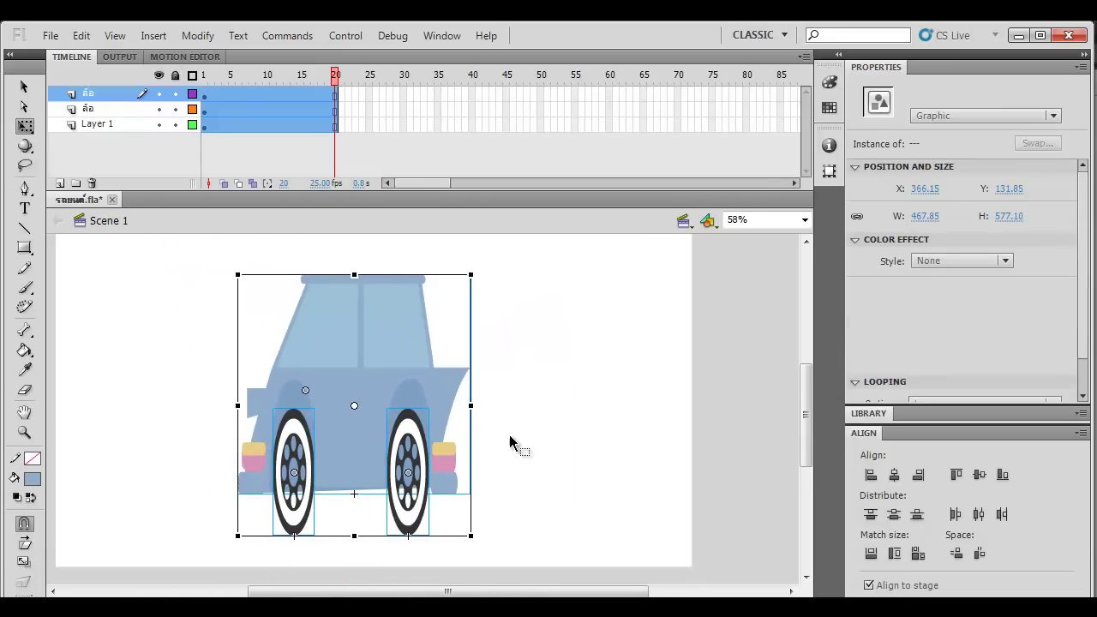
left_click(506, 437)
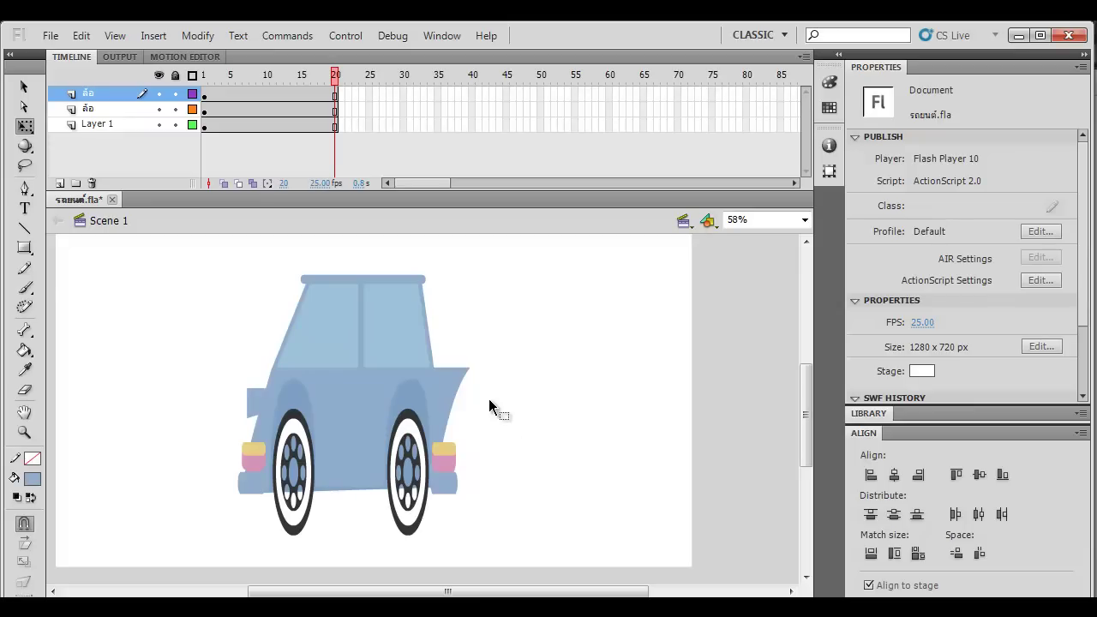
Step: Convert both wheels together into one graphic symbol, keeping the default name Symbol 1
left_click(405, 458)
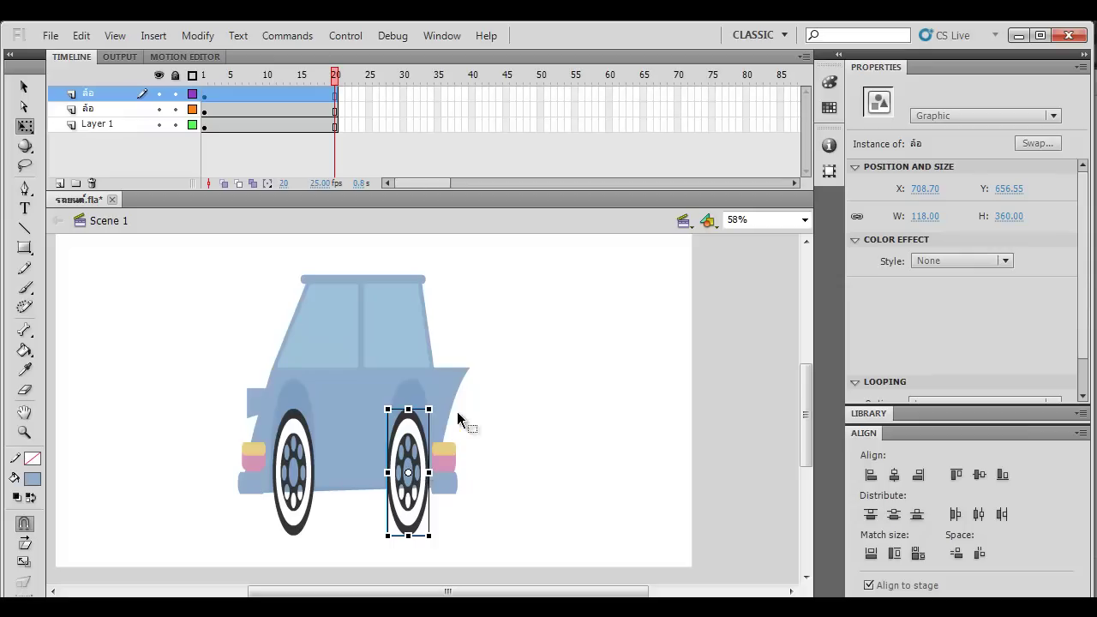
key("Return")
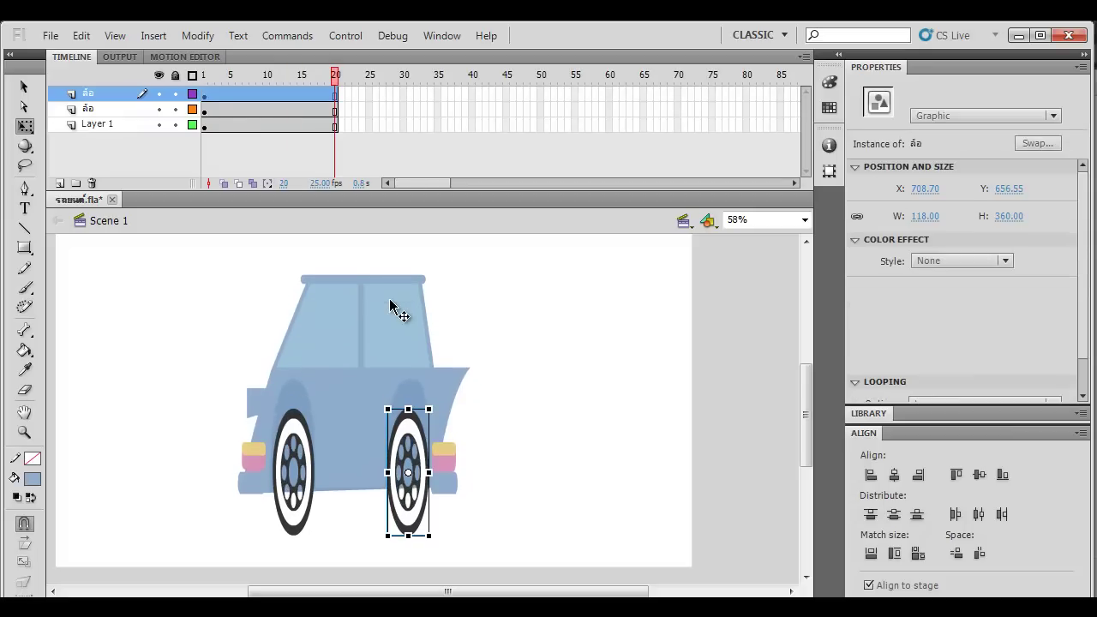
key("Return")
left_click(292, 426, "shift")
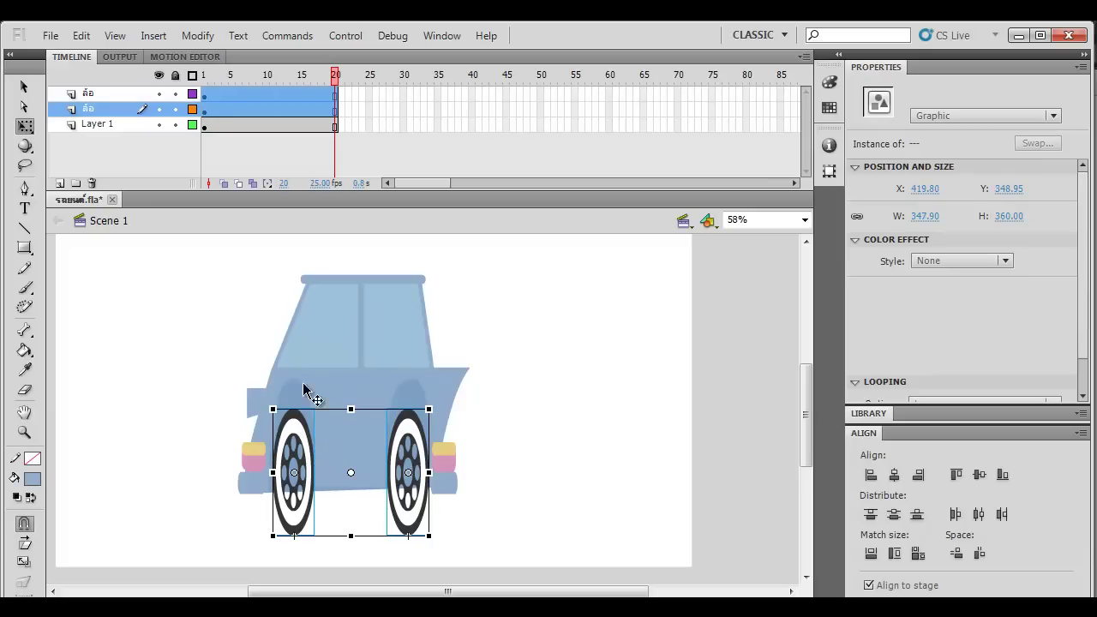
right_click(306, 431)
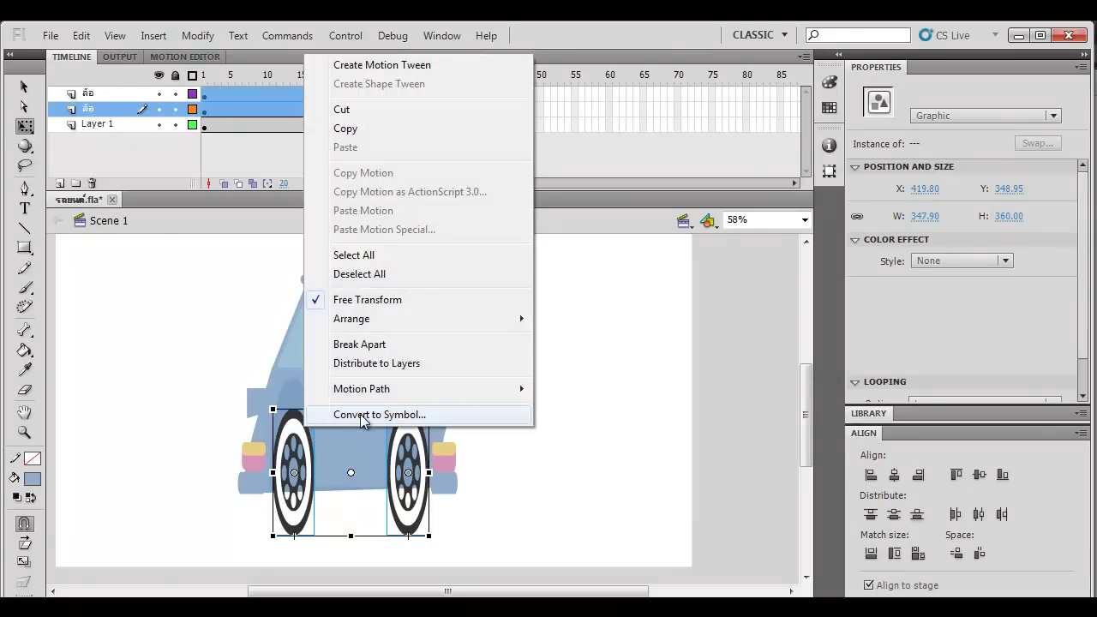
left_click(391, 417)
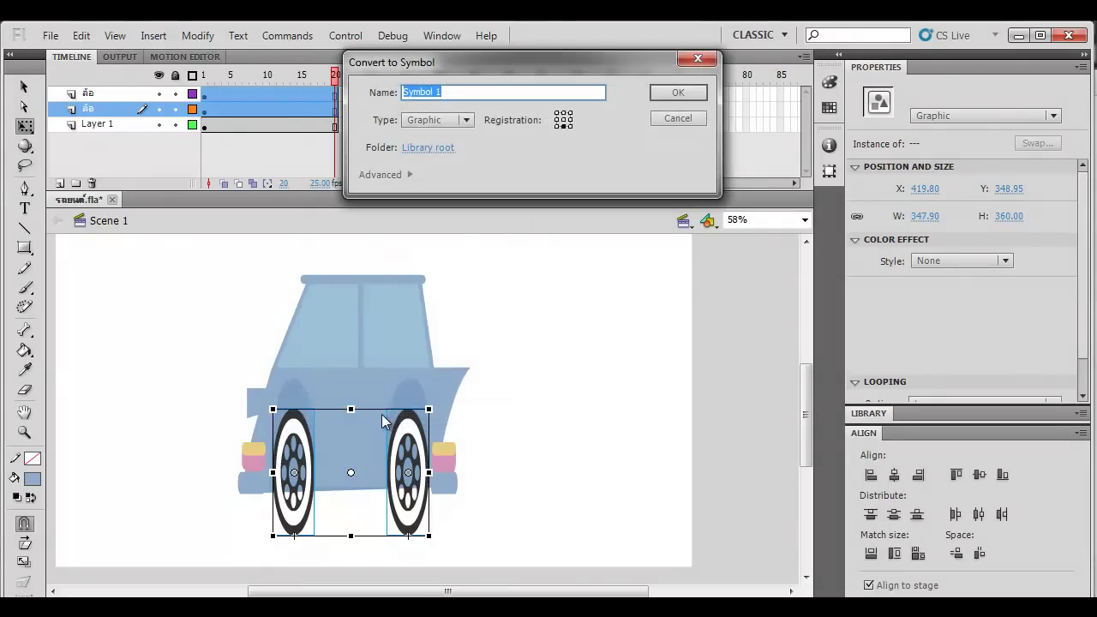
key("Return")
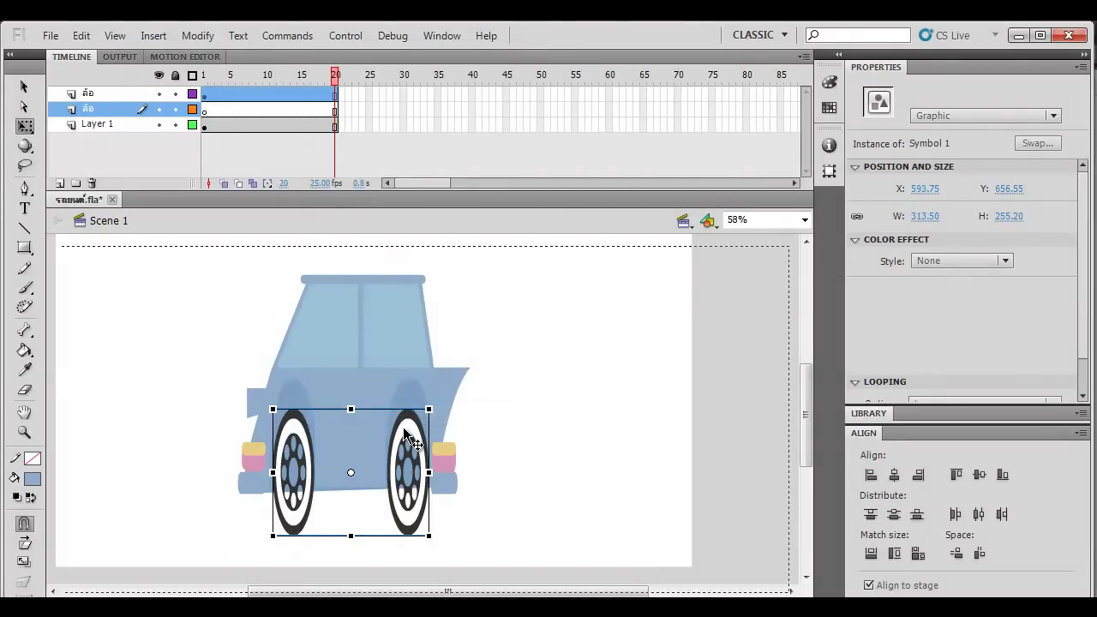
Step: Inside Symbol 1, distribute the two wheels to separate layers and delete the empty Layer 1
double_click(404, 430)
left_click(383, 425)
left_click(420, 433)
left_click(292, 453, "shift")
right_click(302, 431)
left_click(385, 362)
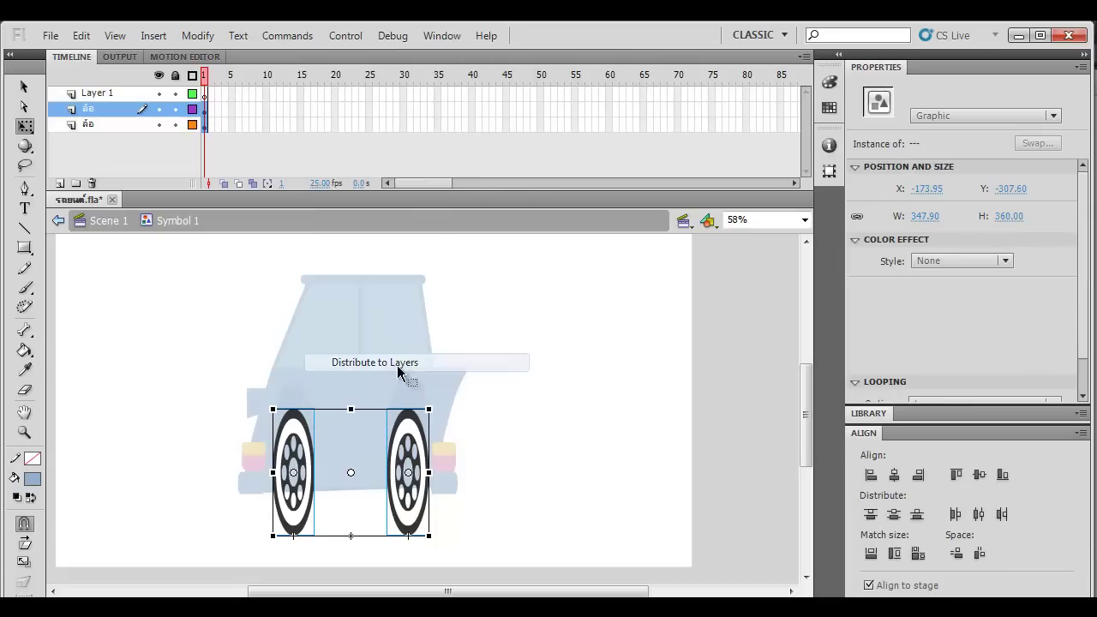
left_click(115, 94)
left_click(91, 182)
Step: Check the length of the wheel symbol's spin animation, then add keyframes at frame 20 to both wheel layers in Symbol 1
left_click(336, 118)
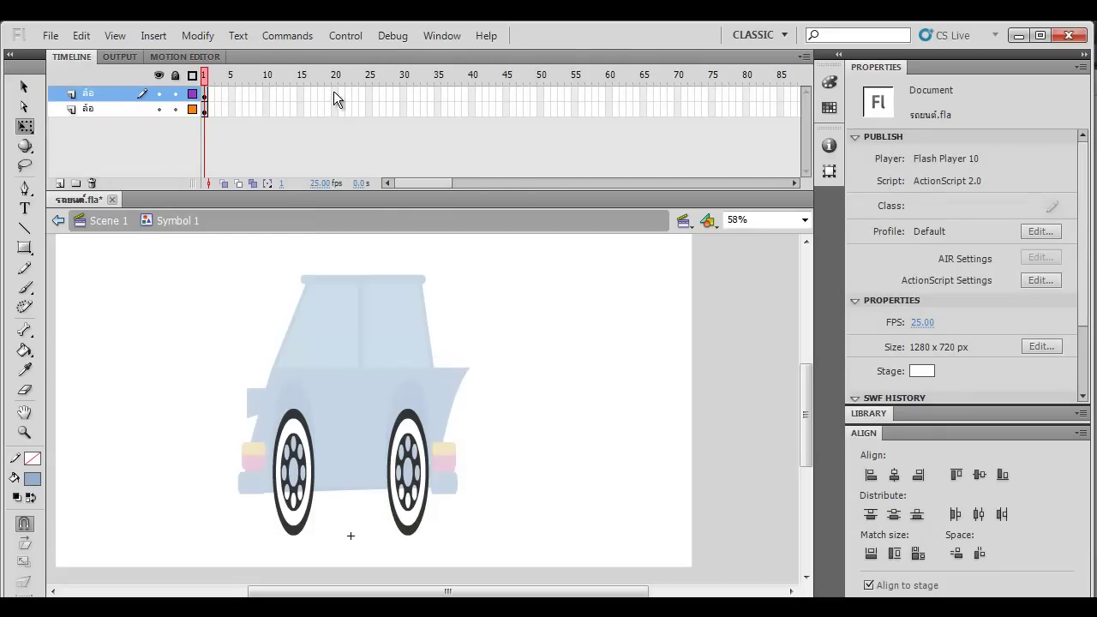
left_click_drag(333, 93, 330, 123)
left_click(431, 421)
double_click(417, 426)
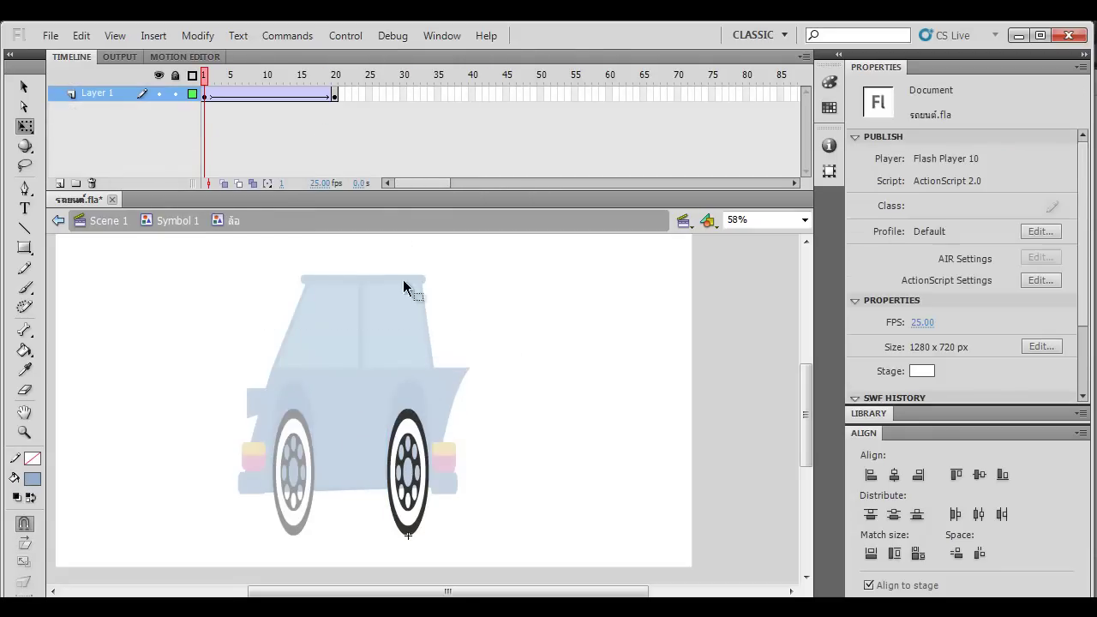
left_click(175, 223)
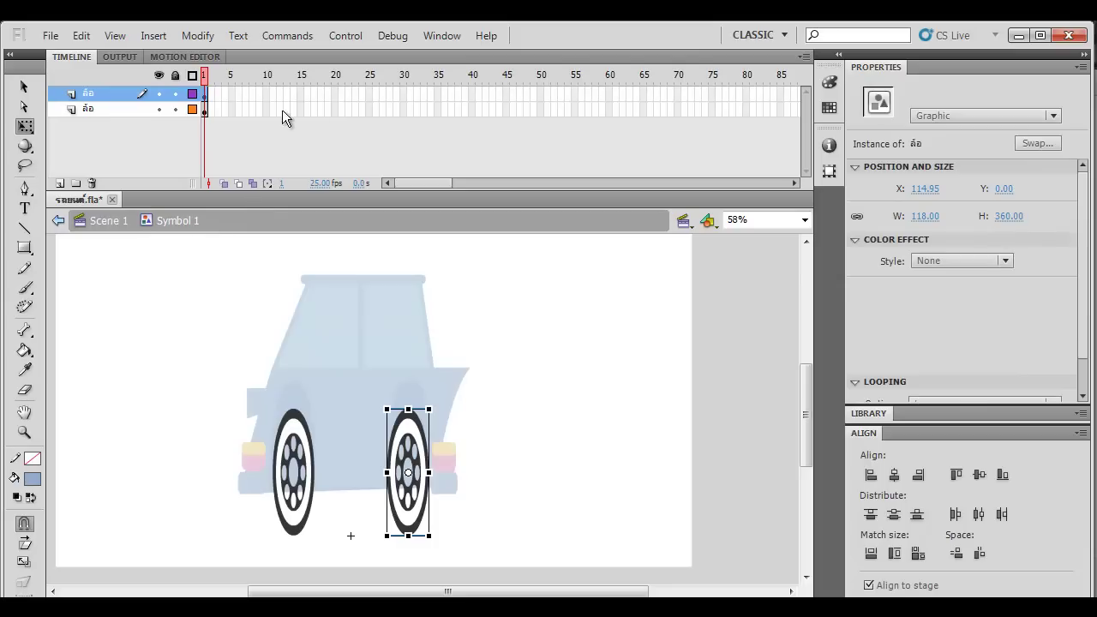
key("F5")
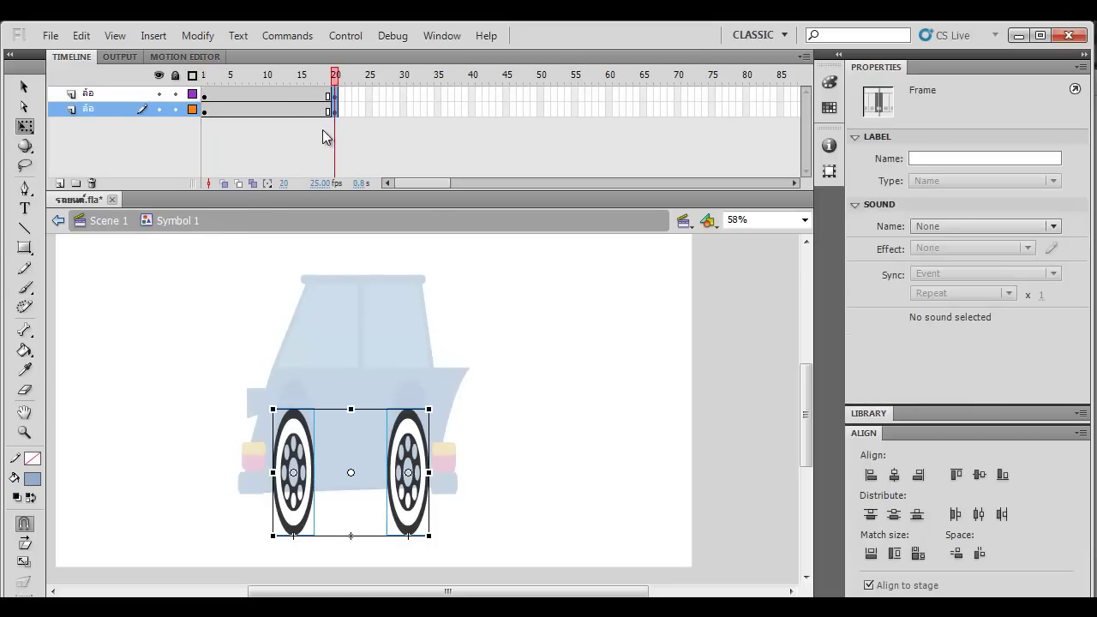
Step: Add keyframes at frame 10 to both wheel layers and create classic tweens across their spans
left_click_drag(269, 92, 240, 111)
key("F6")
right_click(251, 110)
left_click(304, 158)
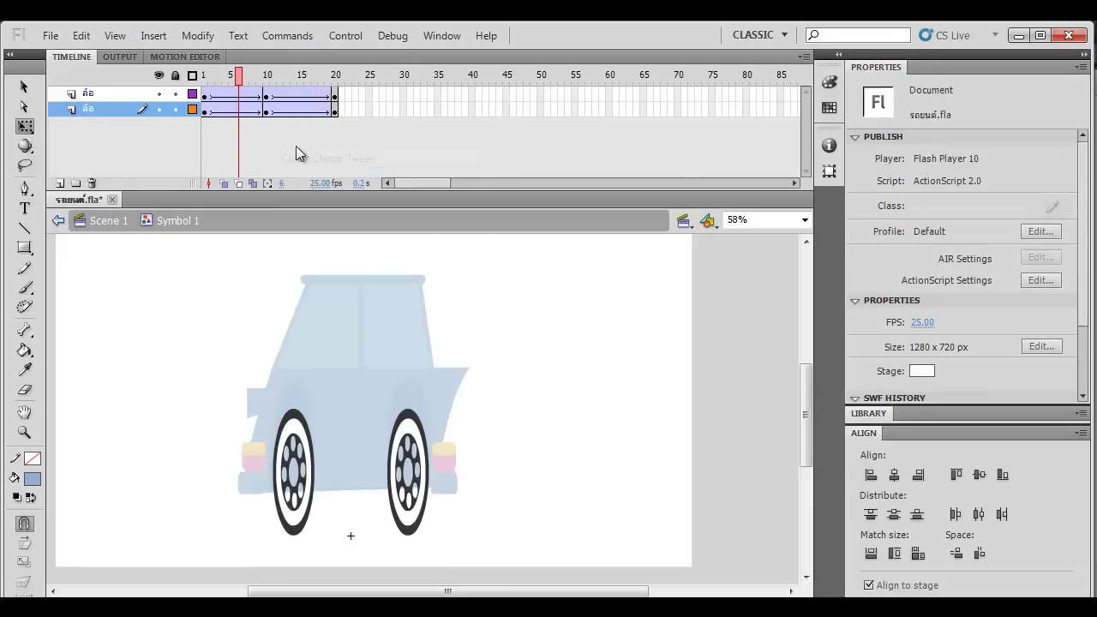
Step: At frame 10, squash both wheels together slightly in height
left_click(267, 75)
key("ctrl+a")
left_click_drag(352, 398, 351, 402)
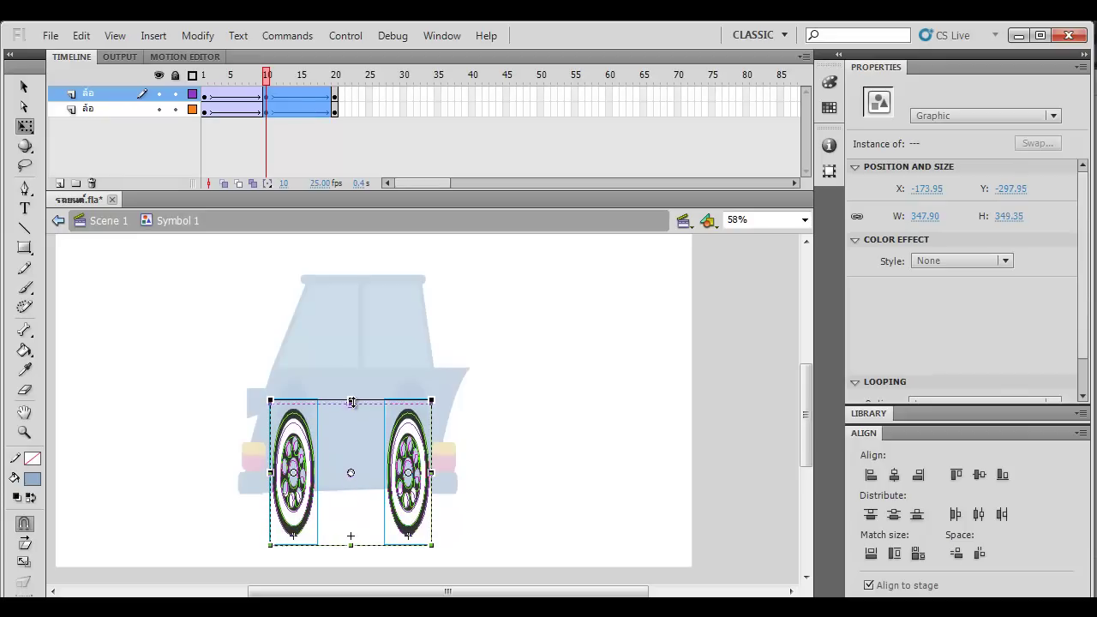
Step: Play the wheel animation on the timeline, run a test of the whole movie and close the test
left_click(396, 306)
key("Return")
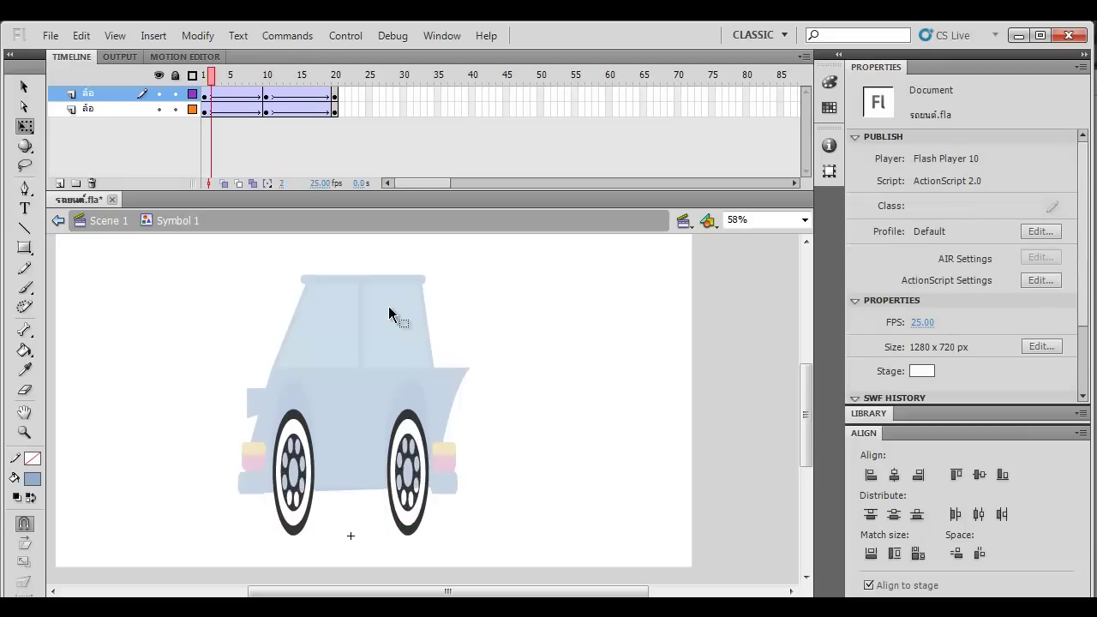
key("ctrl+Return")
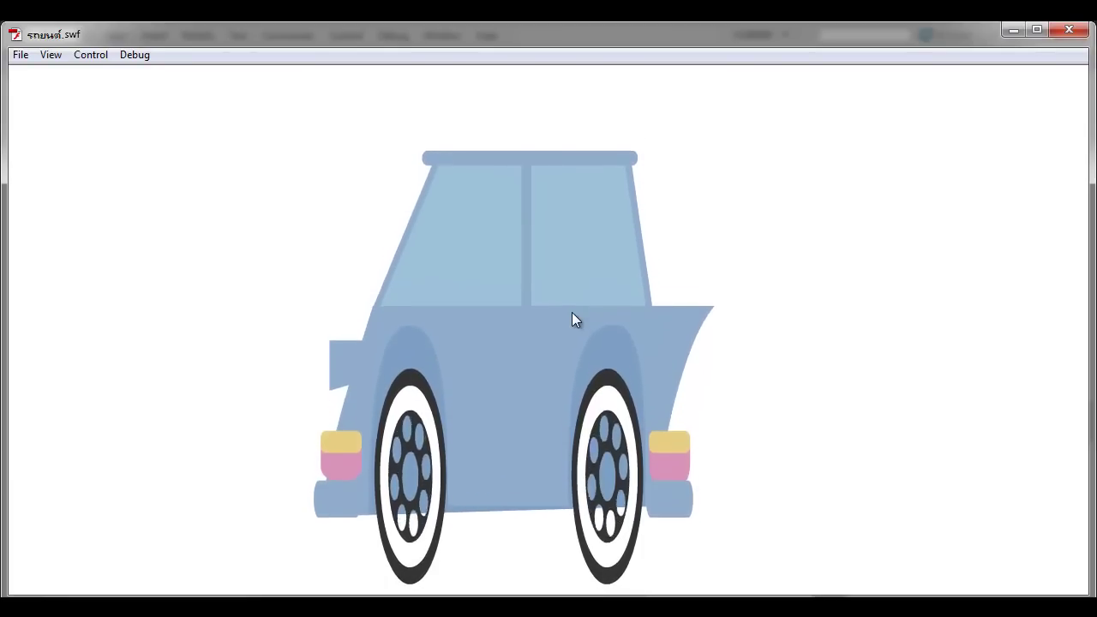
left_click(1078, 30)
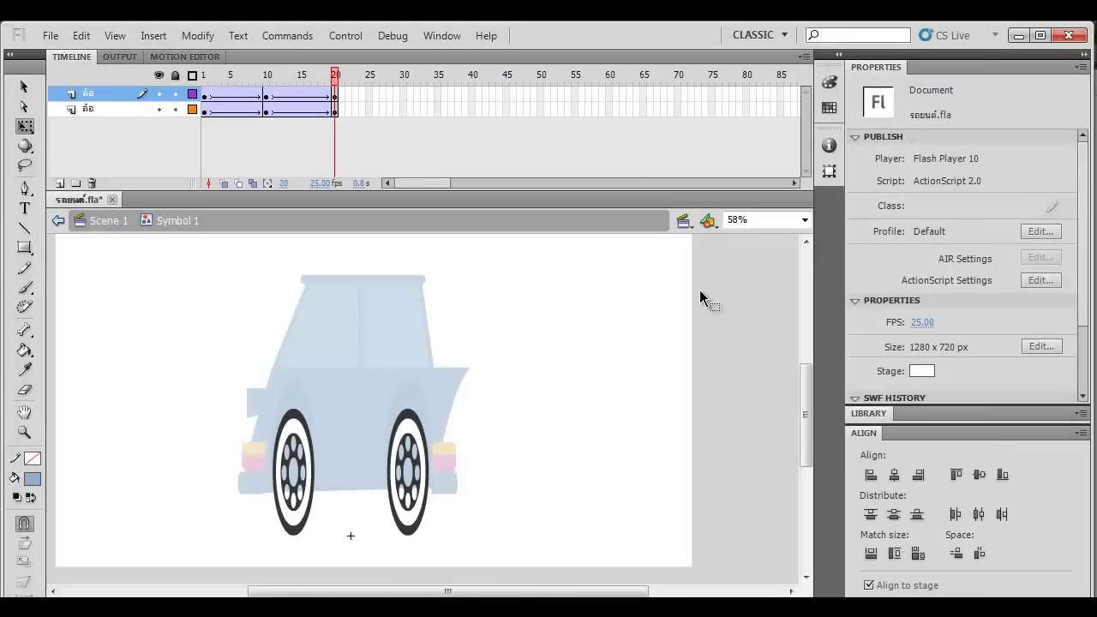
Step: Save the document as car.fla, test the movie again and close the test
key("ctrl+shift+s")
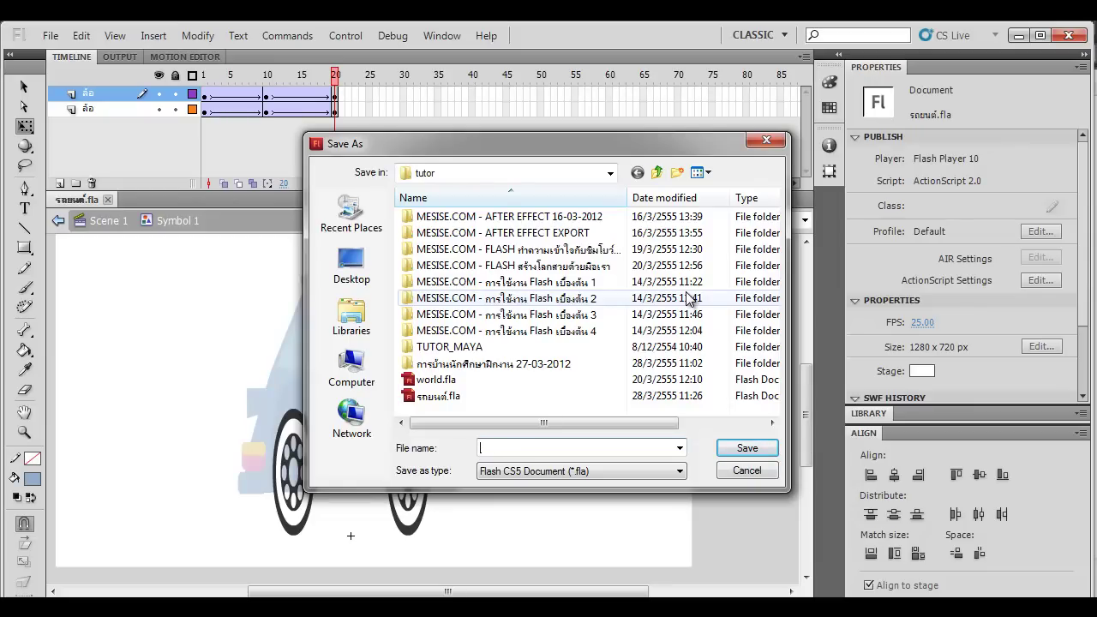
key("Return")
key("ctrl+Return")
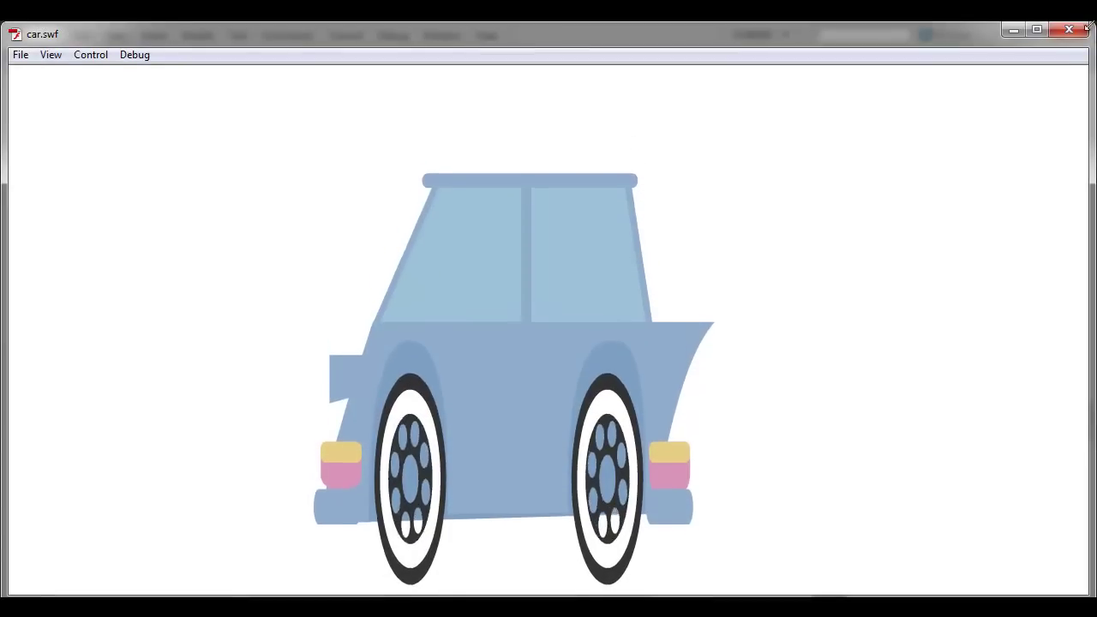
key("ctrl+w")
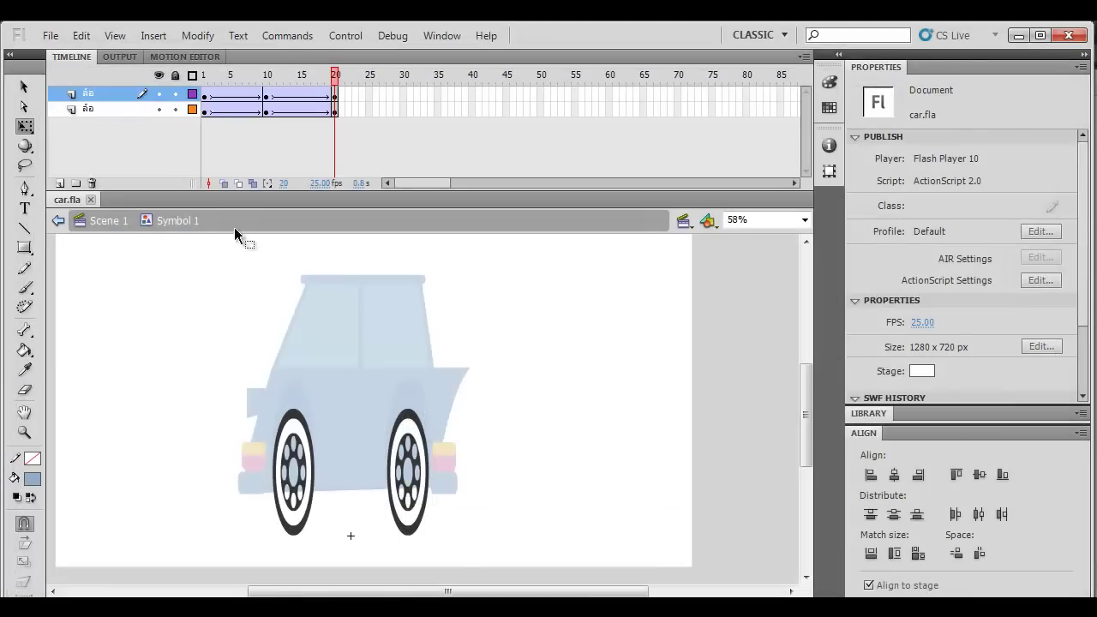
Step: Return to the main scene and delete the empty wheel layer above Layer 1
left_click(120, 220)
key("ctrl+minus")
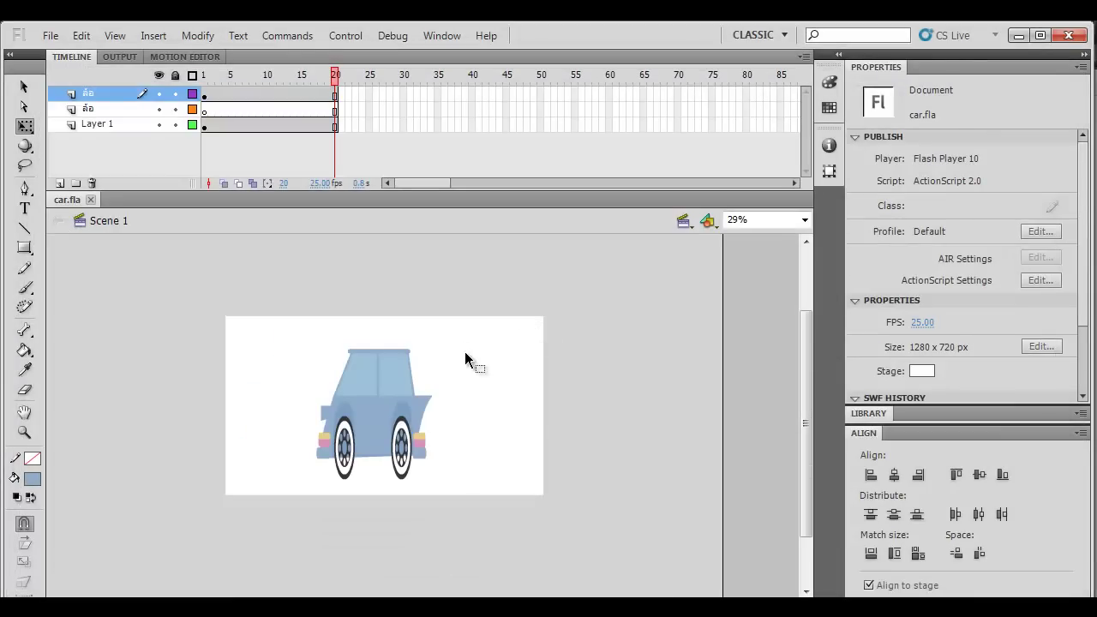
key("space")
left_click_drag(475, 370, 475, 363)
left_click(111, 109)
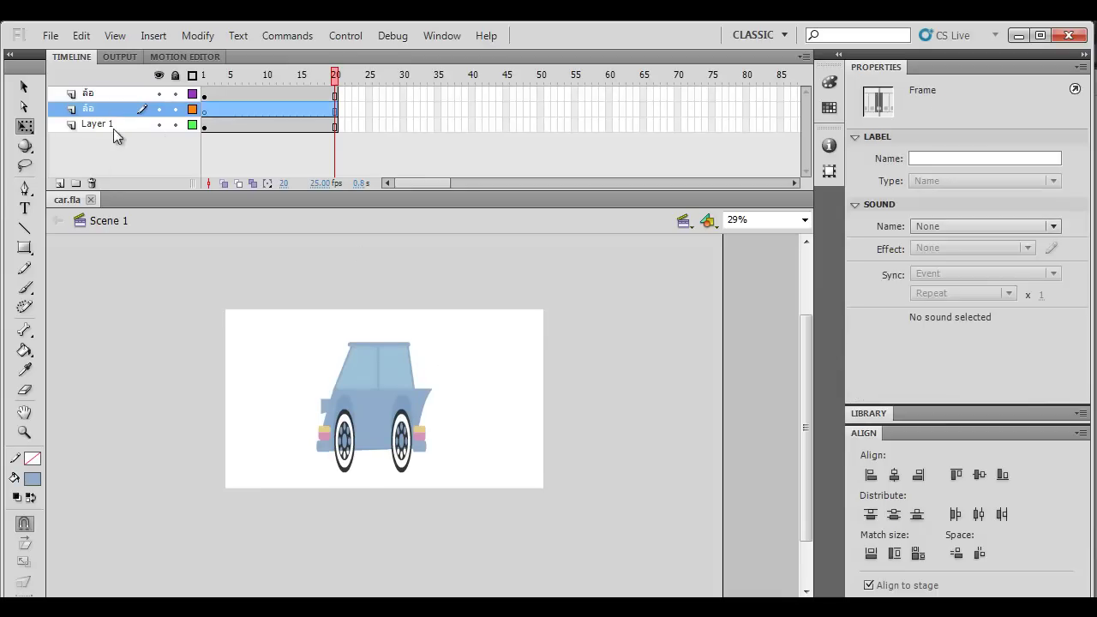
left_click(88, 183)
Step: Move the whole car, body and wheels together, close to the stage's left edge
left_click_drag(372, 405, 330, 400)
key("ctrl+z")
key("ctrl+a")
left_click_drag(398, 432, 318, 430)
left_click(443, 413)
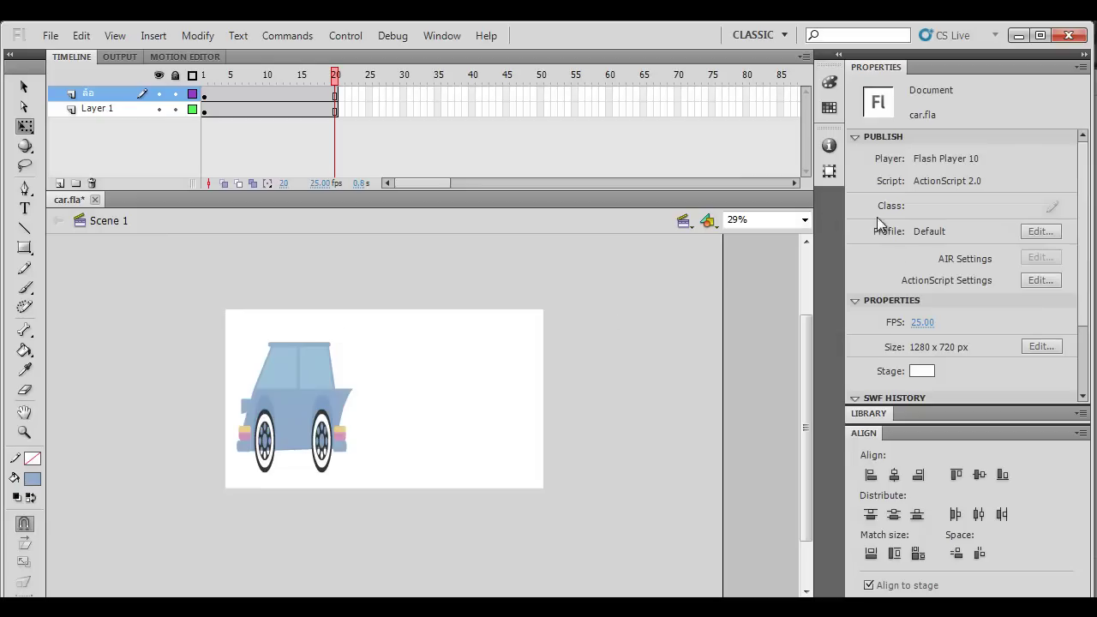
Step: Set the document width to 500 px
left_click(1039, 347)
left_click_drag(670, 208, 809, 205)
left_click_drag(566, 232, 421, 228)
type("500")
key("Return")
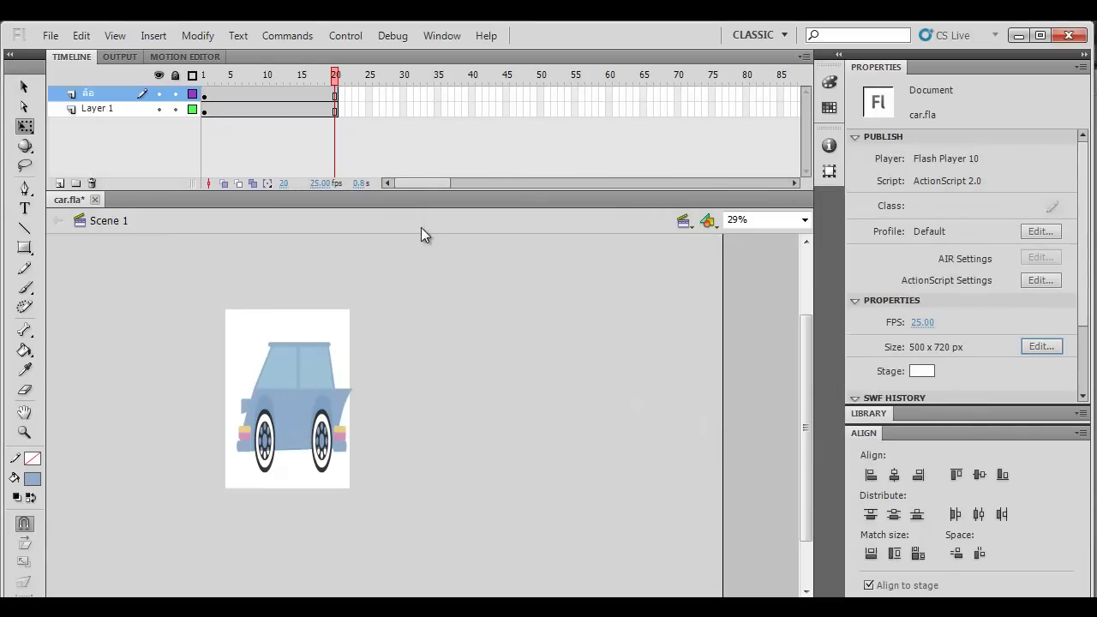
Step: Nudge the whole car left to X 17.75 so it fits within the stage's width
key("ctrl+a")
key("Left")
key("Left")
key("Left")
key("Left")
key("Left")
key("Left")
key("Left")
key("Left")
key("Left")
key("Left")
key("Left")
key("Left")
key("Left")
key("Left")
key("Left")
key("Left")
key("Left")
key("Left")
key("Left")
key("Left")
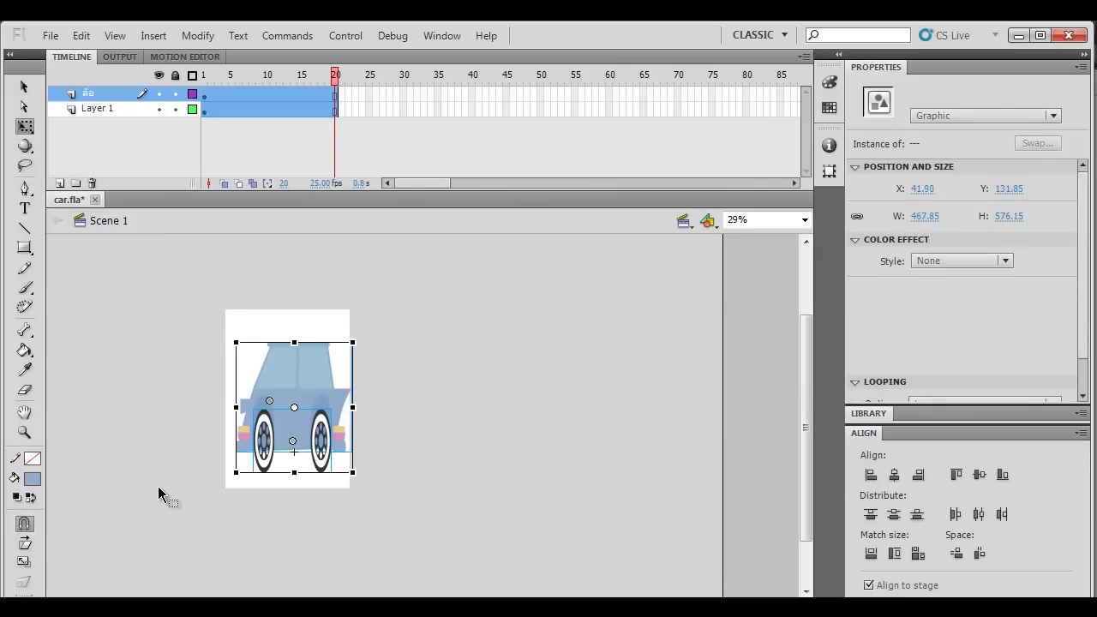
key("Left")
key("Left")
key("Left")
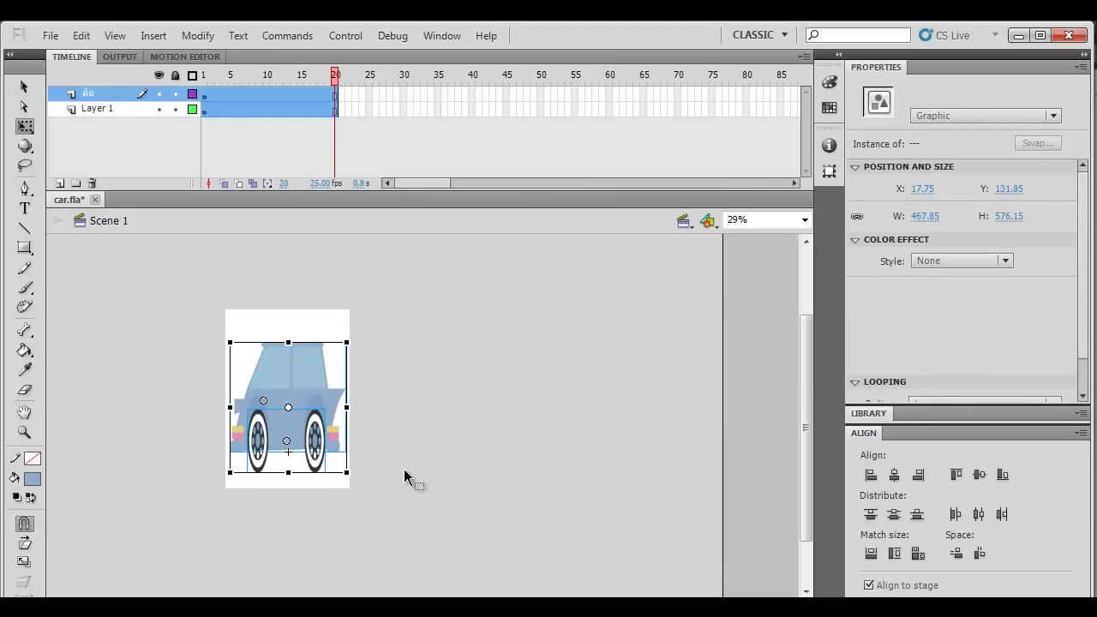
Step: Nudge the whole car up to Y 18
key("shift+Up")
key("shift+Up")
key("shift+Up")
key("shift+Up")
key("shift+Up")
key("shift+Up")
key("shift+Up")
key("shift+Up")
key("shift+Up")
key("shift+Up")
key("shift+Up")
left_click(406, 477)
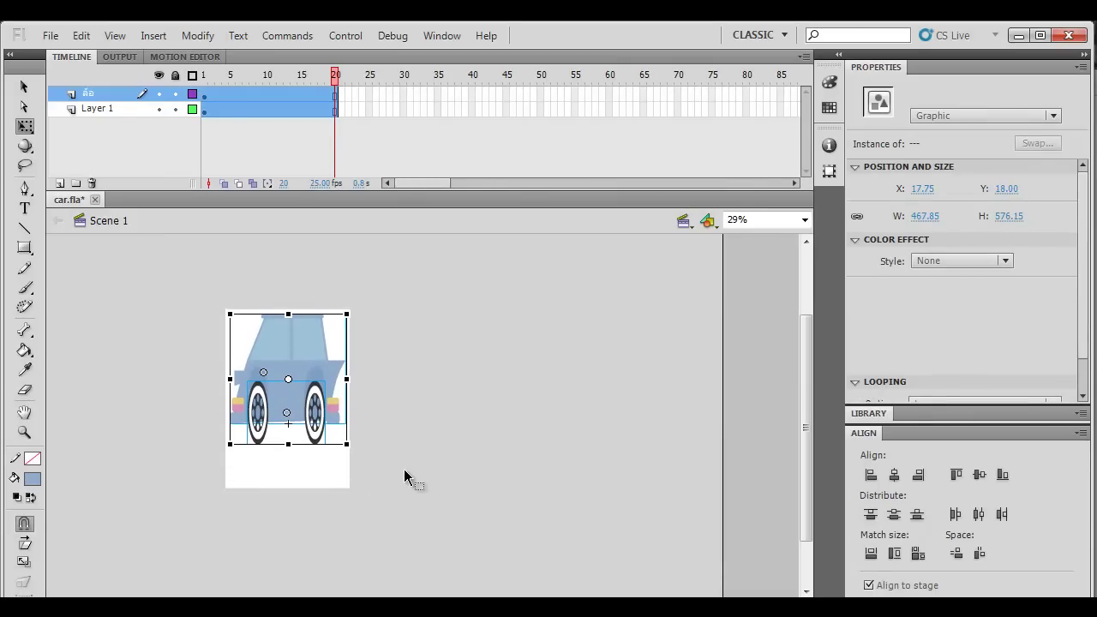
Step: Try a document height of 500 px and nudge the whole car up slightly
left_click(1040, 346)
key("Tab")
type("500")
key("Return")
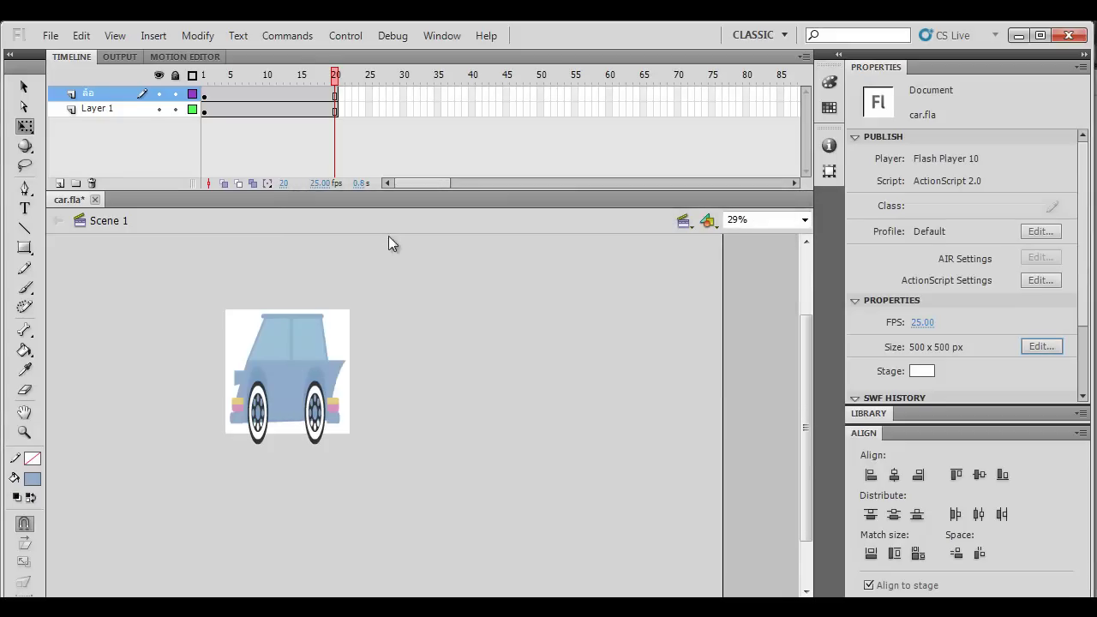
key("ctrl+a")
left_click(578, 387)
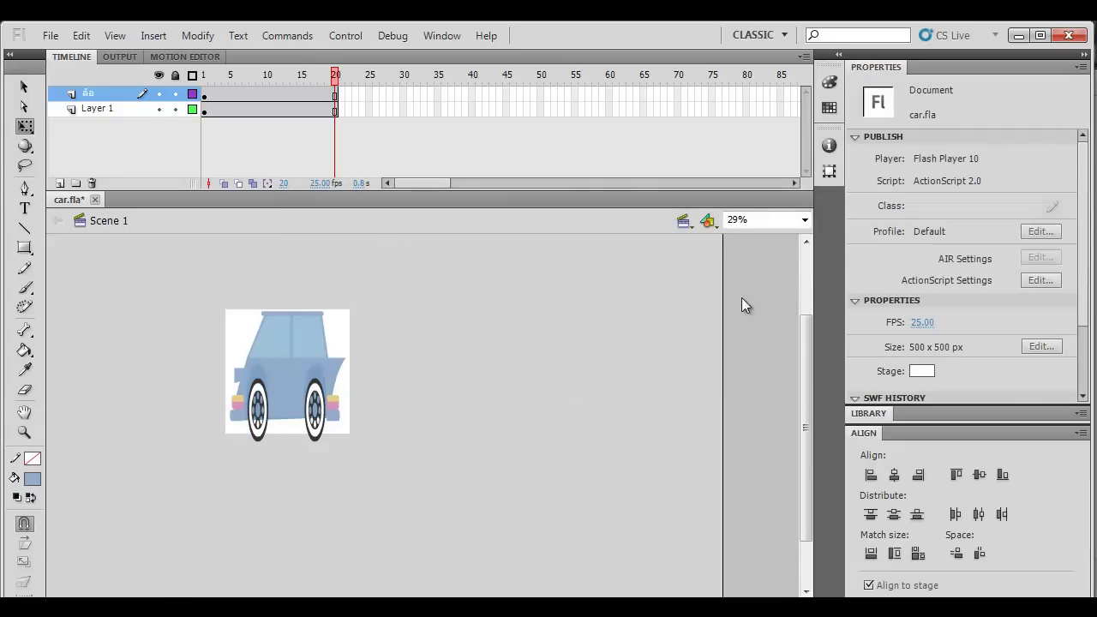
Step: Try a document height of 600 px and check the car's fit on the stage
left_click(1023, 343)
key("Tab")
type("600")
key("Return")
key("ctrl+a")
left_click(492, 460)
Step: Try a document height of 520 px and nudge the whole car up to Y 0.75
left_click(1061, 346)
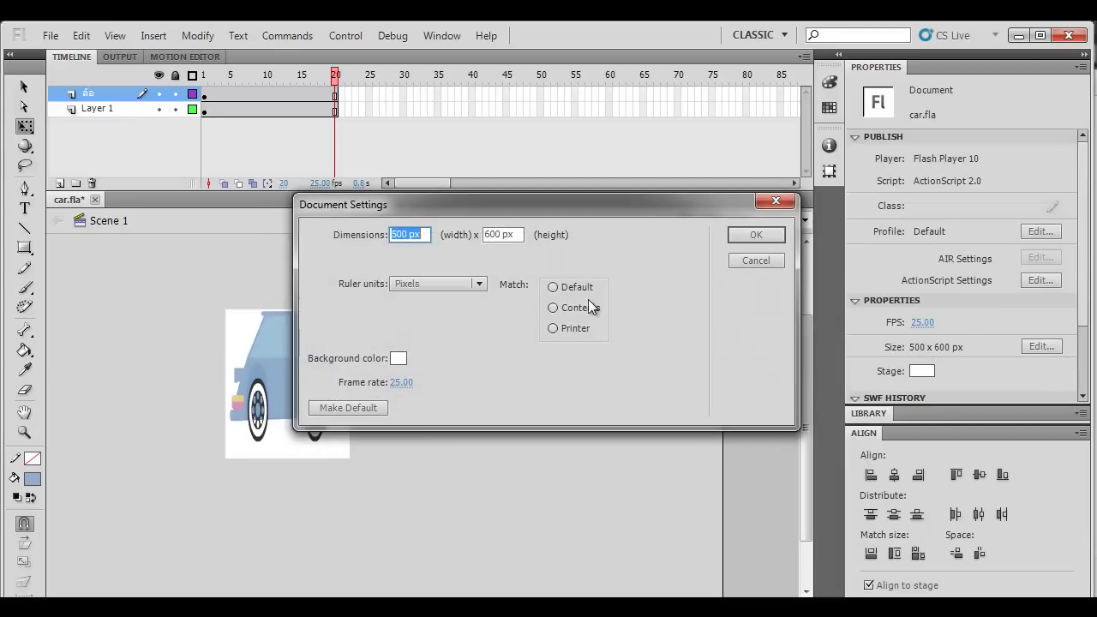
key("Tab")
type("520")
key("Return")
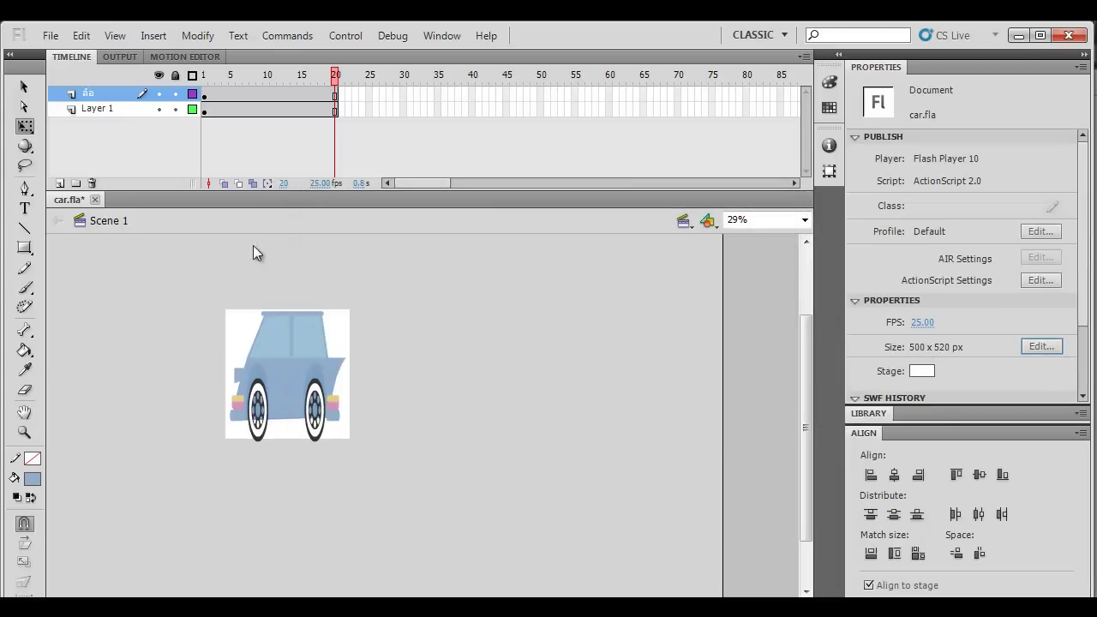
key("ctrl+a")
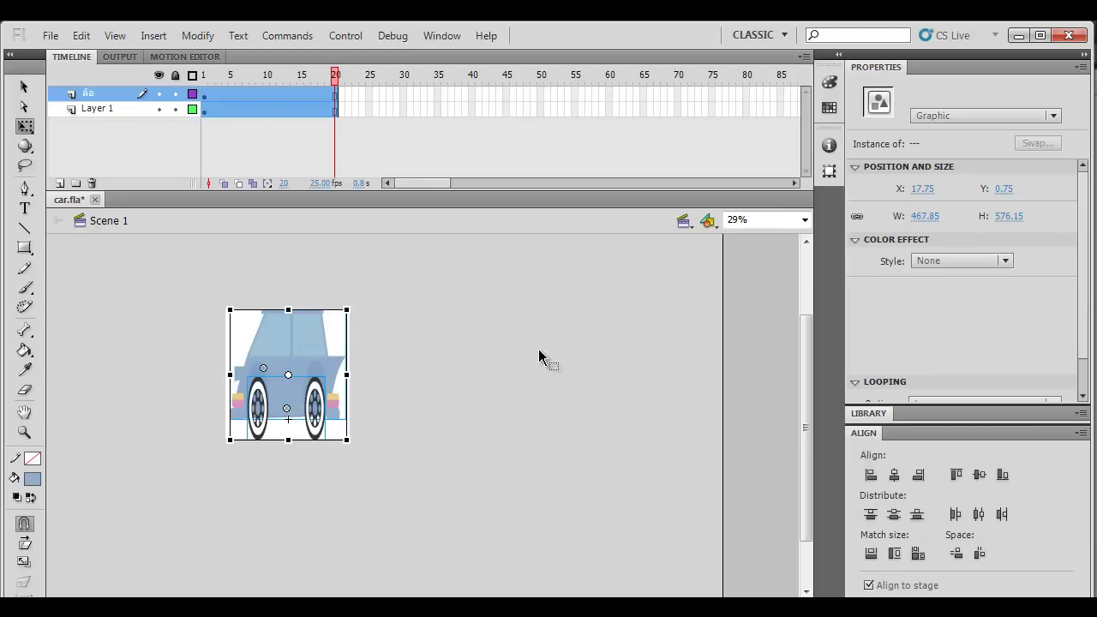
left_click(699, 300)
Step: Set the document height to 550 px and move the whole car down to Y 24.90
left_click(1041, 346)
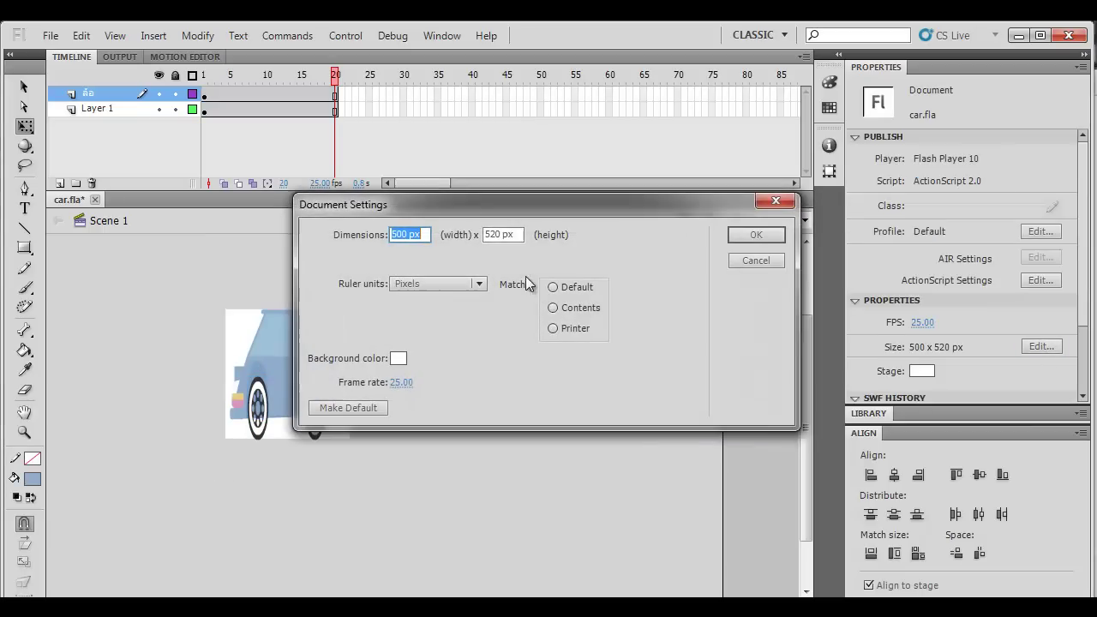
key("Tab")
type("550")
key("Return")
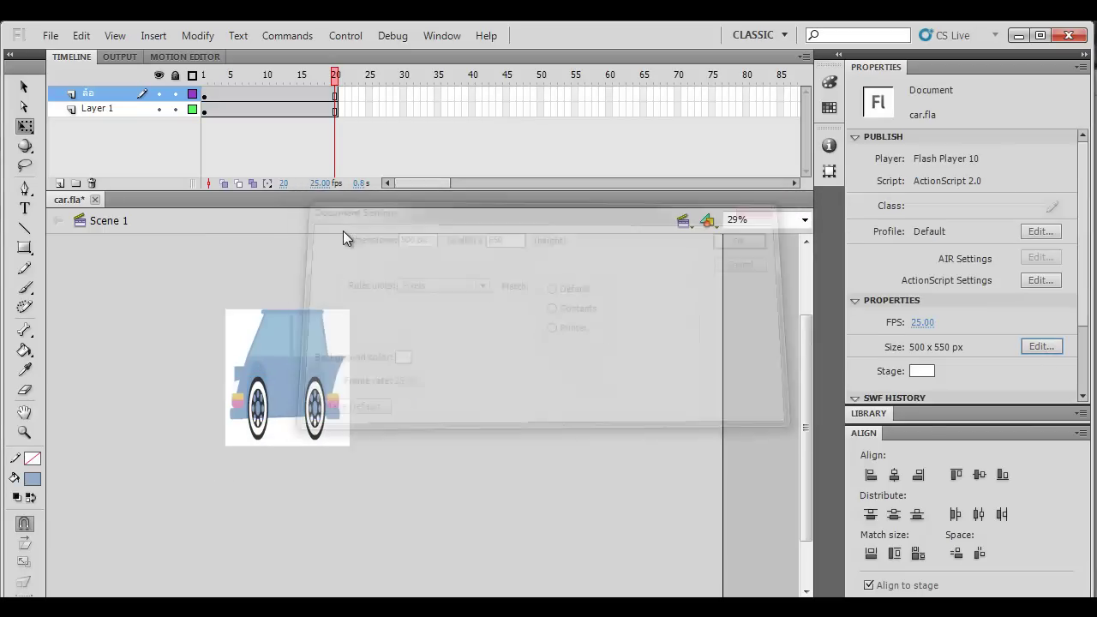
key("ctrl+a")
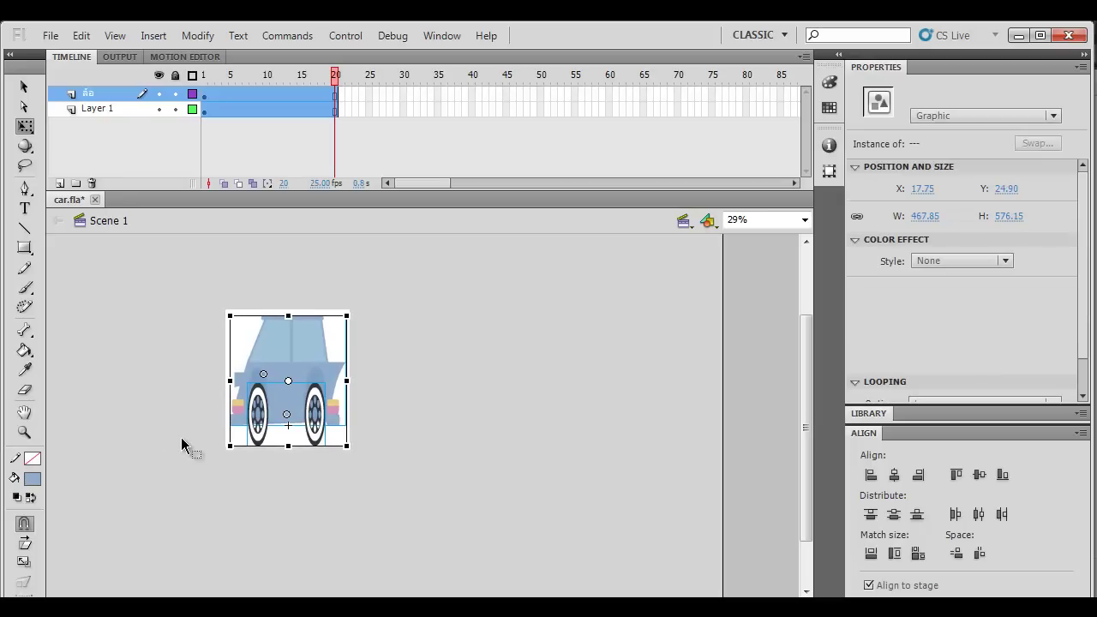
left_click(416, 410)
Step: Test the movie at the 500 x 550 px document size and close the test
key("ctrl+Return")
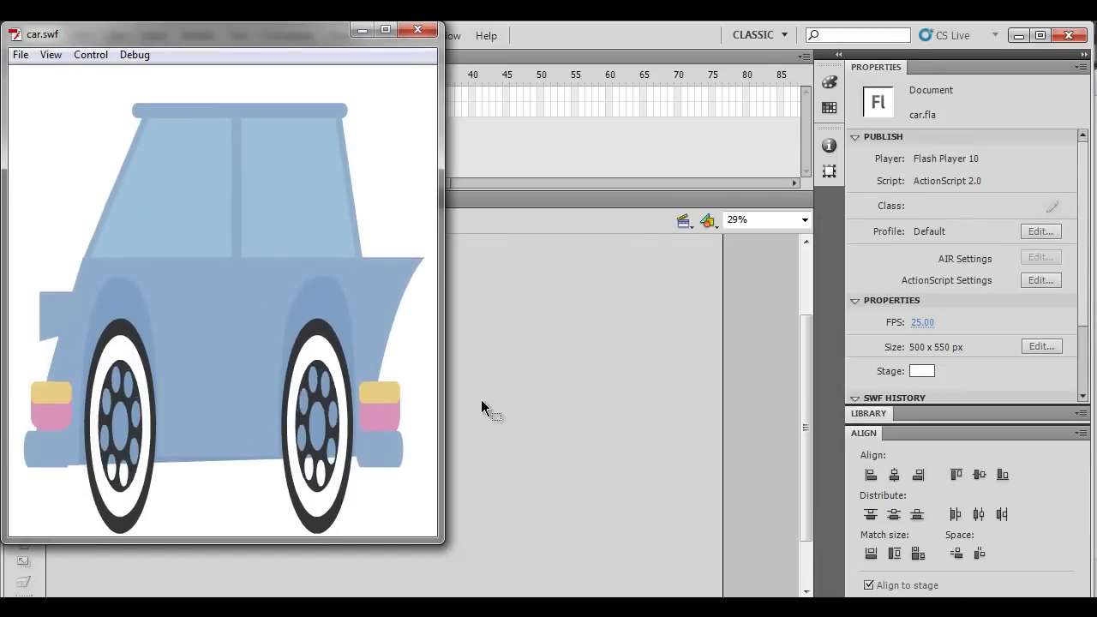
left_click(418, 30)
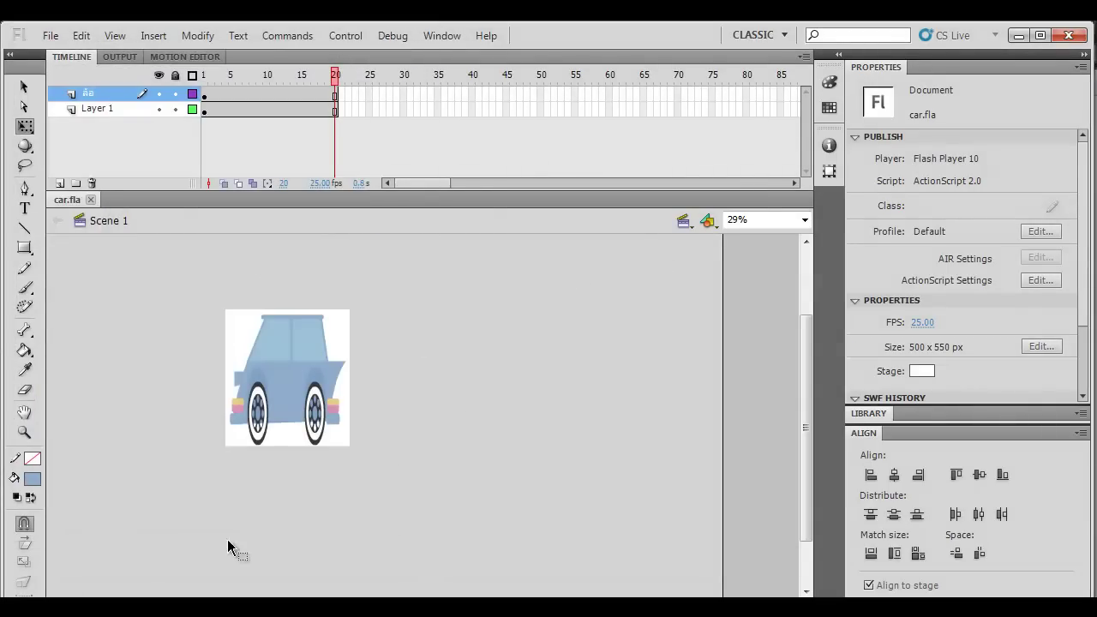
left_click(18, 607)
left_click(131, 178)
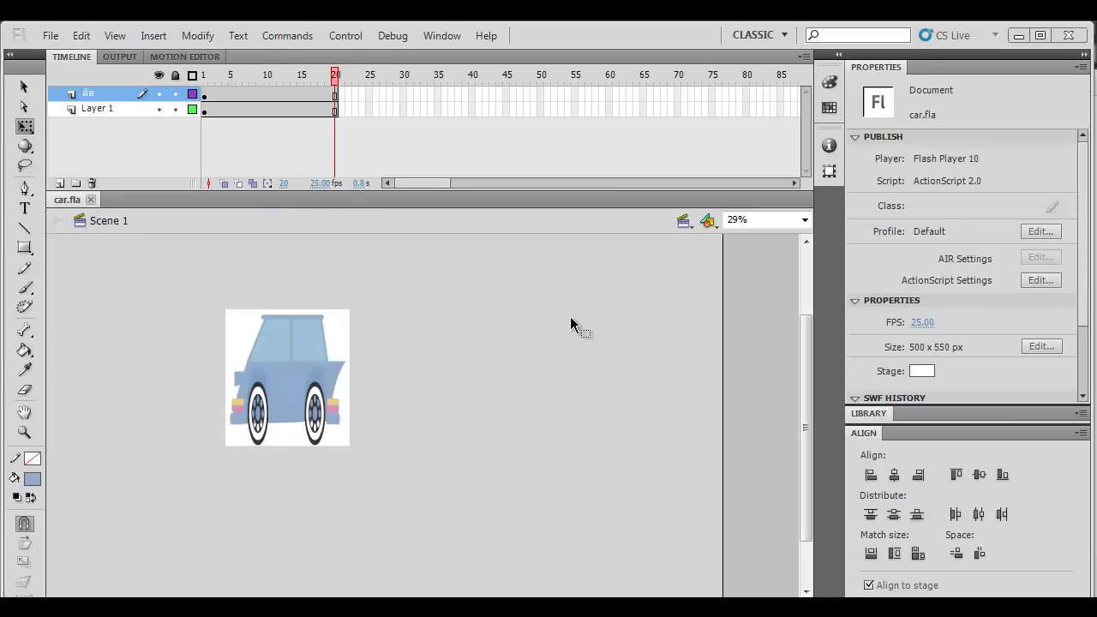